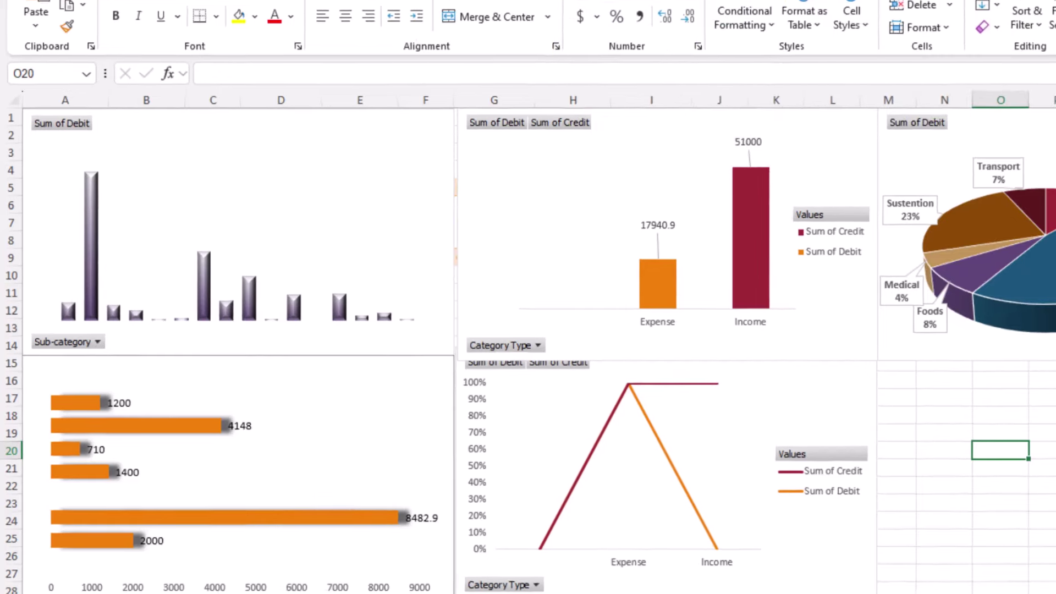
Step: Move from the dashboard to the transactions sheet with Date, Debit, Credit and category columns
{"action": "key", "text": "ctrl+Page_Up"}
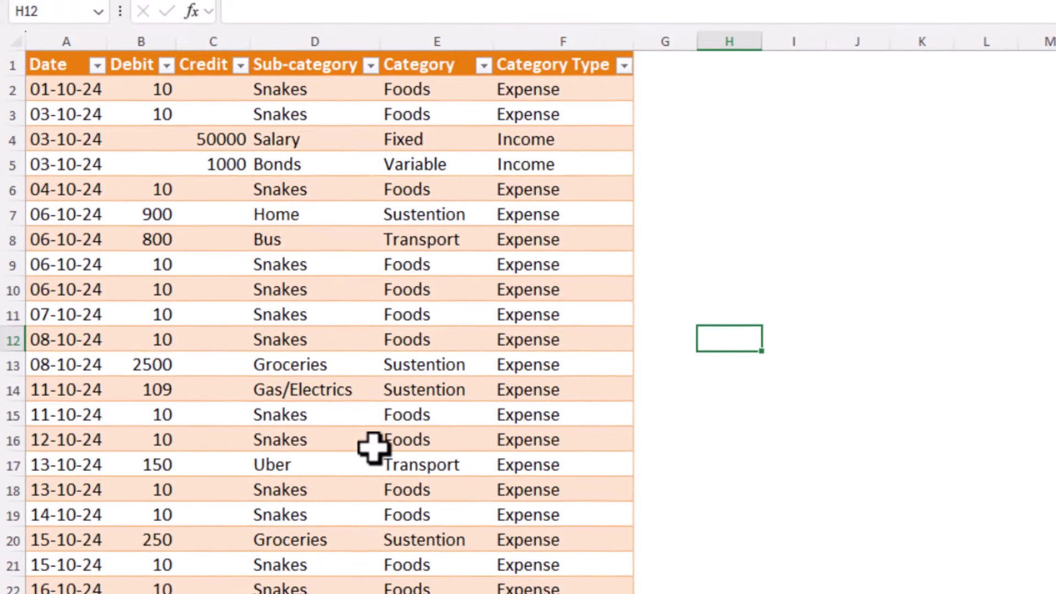
{"action": "scroll", "coordinate": [403, 355], "scroll_direction": "down", "scroll_amount": 2}
{"action": "scroll", "coordinate": [403, 355], "scroll_direction": "down", "scroll_amount": 1}
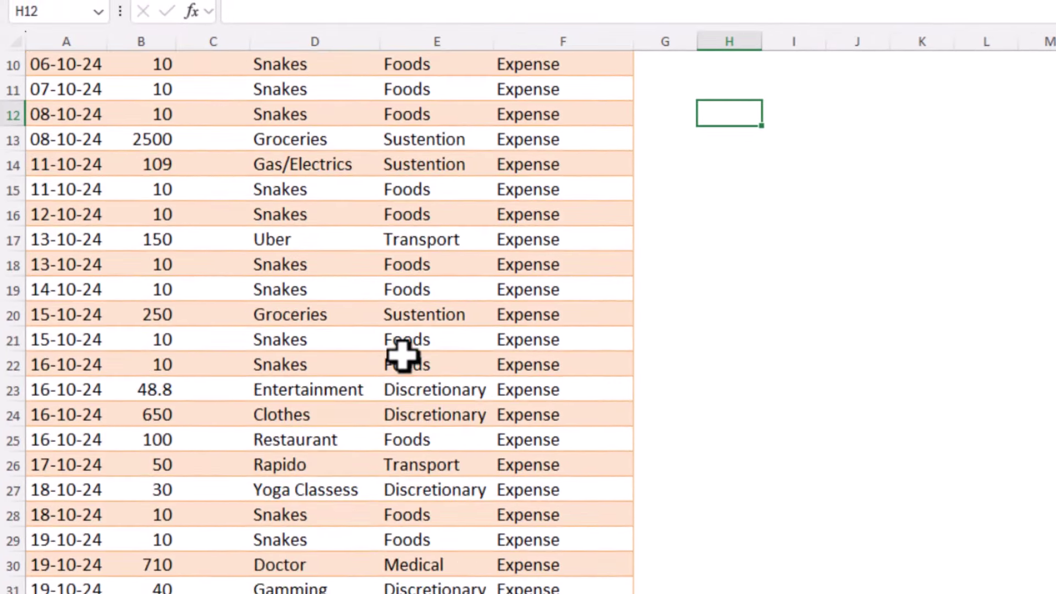
{"action": "scroll", "coordinate": [404, 356], "scroll_direction": "down", "scroll_amount": 2}
{"action": "scroll", "coordinate": [403, 355], "scroll_direction": "down", "scroll_amount": 4}
{"action": "scroll", "coordinate": [406, 354], "scroll_direction": "down", "scroll_amount": 4}
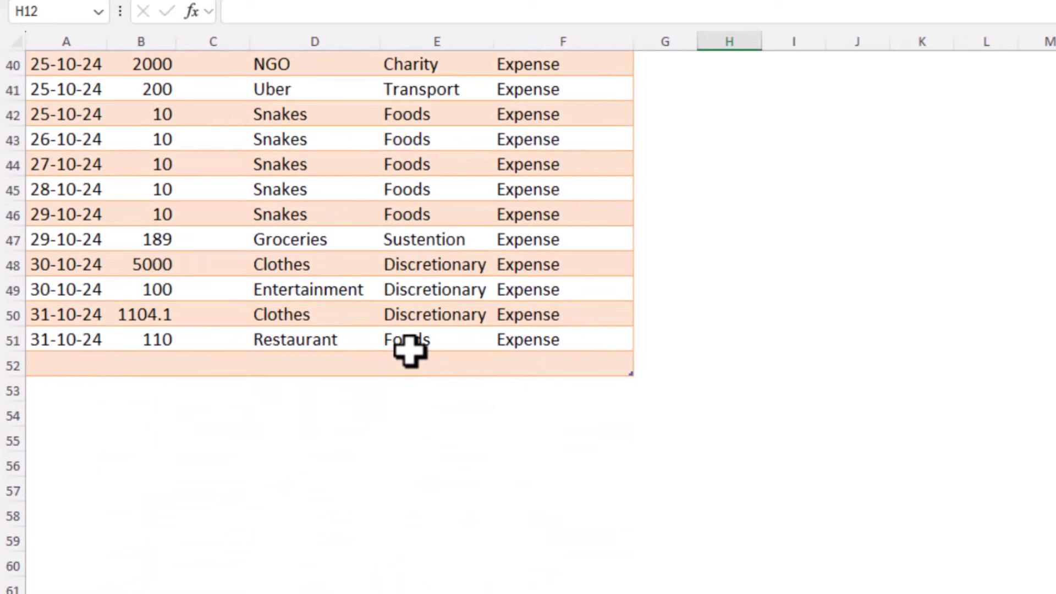
{"action": "left_click", "coordinate": [419, 342]}
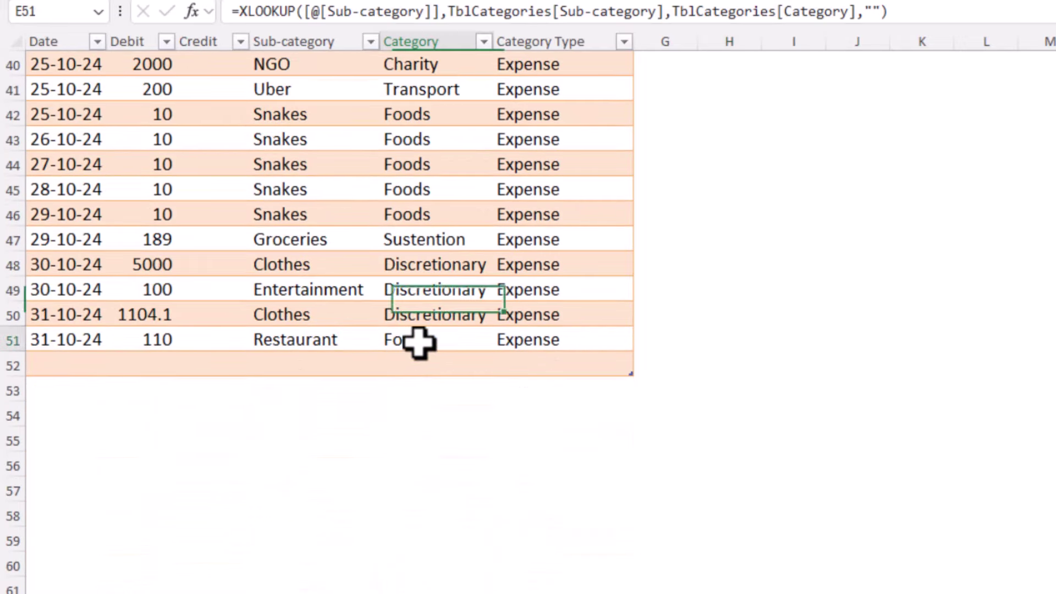
{"action": "left_click", "coordinate": [318, 341]}
{"action": "left_click", "coordinate": [389, 342]}
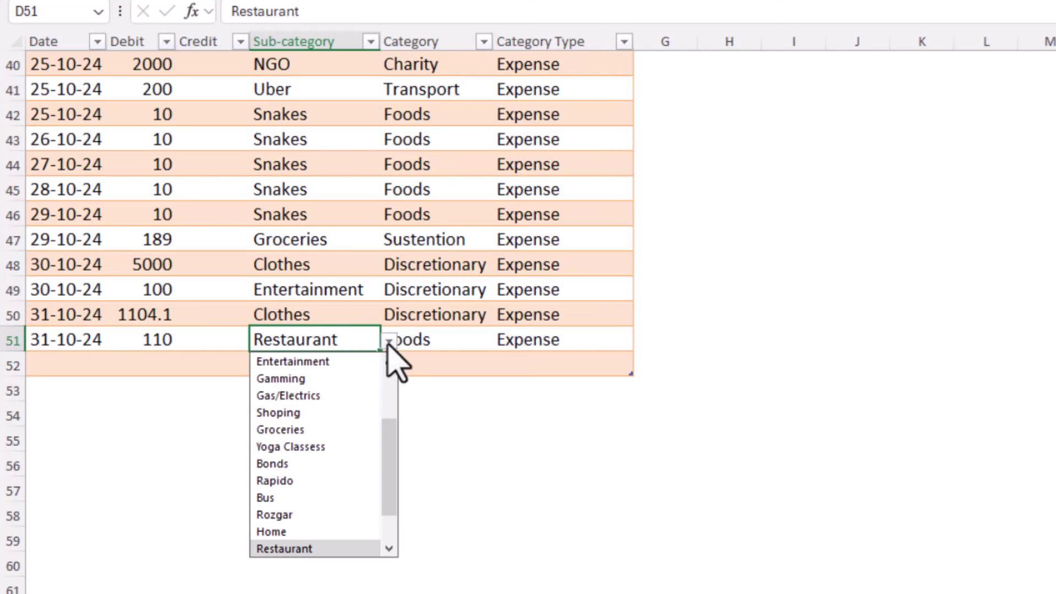
{"action": "left_click", "coordinate": [389, 342]}
{"action": "left_click", "coordinate": [345, 193]}
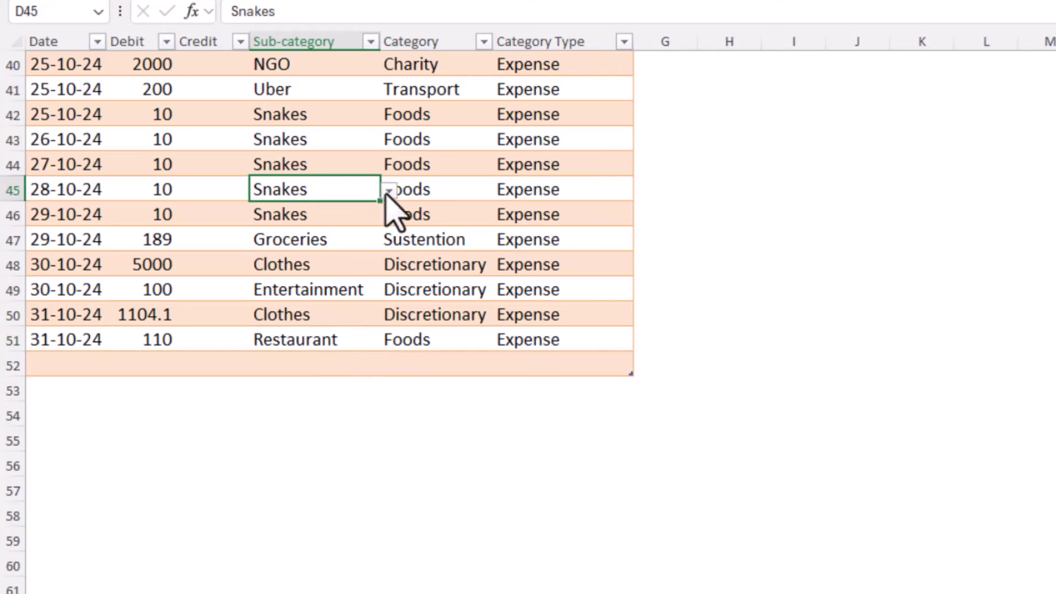
{"action": "left_click", "coordinate": [389, 191]}
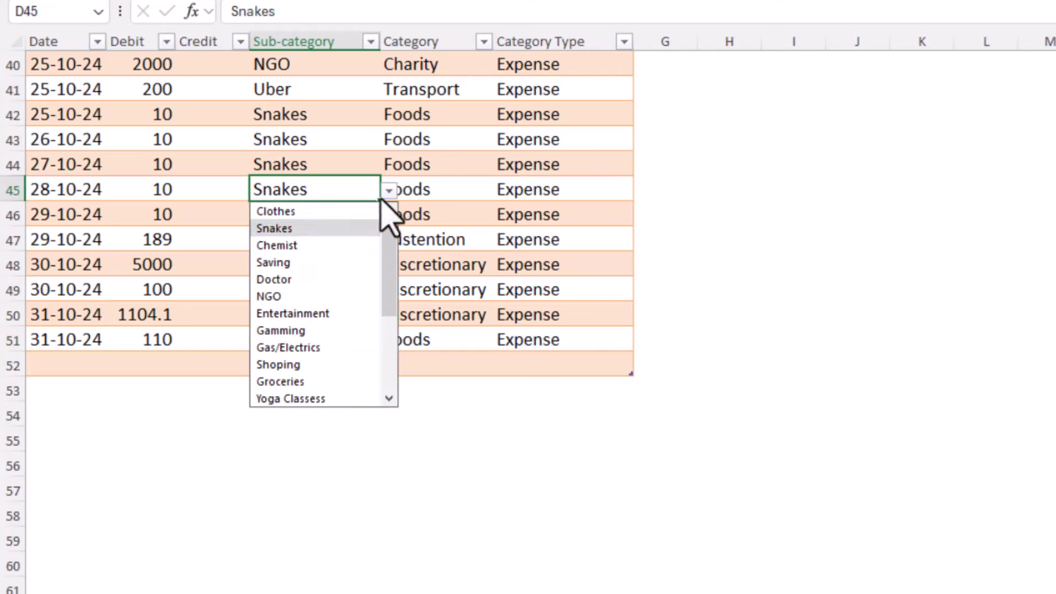
{"action": "left_click", "coordinate": [318, 159]}
{"action": "scroll", "coordinate": [319, 158], "scroll_direction": "up", "scroll_amount": 7}
{"action": "scroll", "coordinate": [319, 158], "scroll_direction": "up", "scroll_amount": 6}
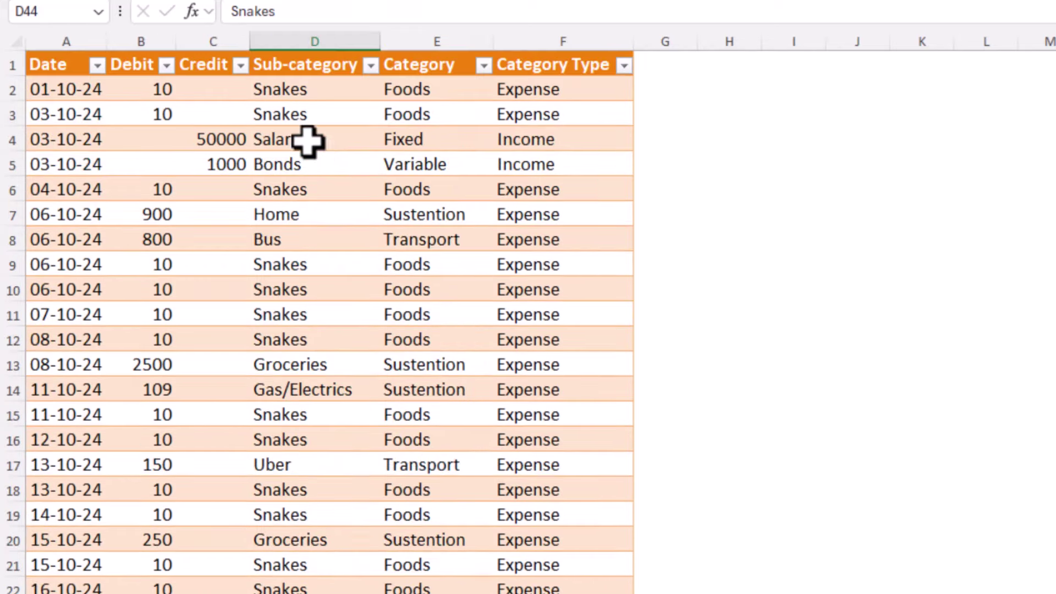
{"action": "left_click", "coordinate": [407, 92]}
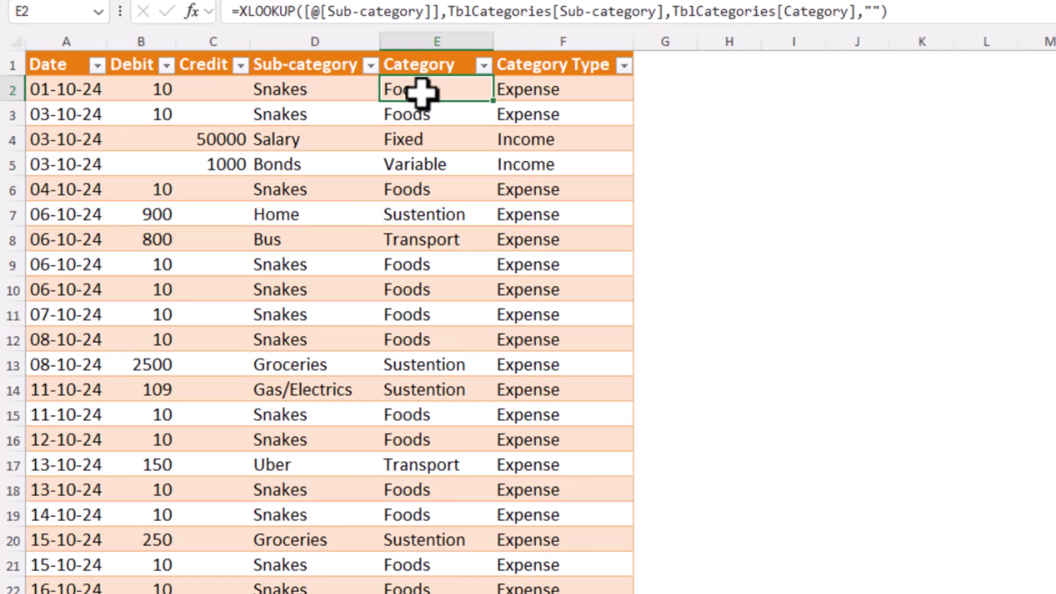
{"action": "left_click", "coordinate": [519, 94]}
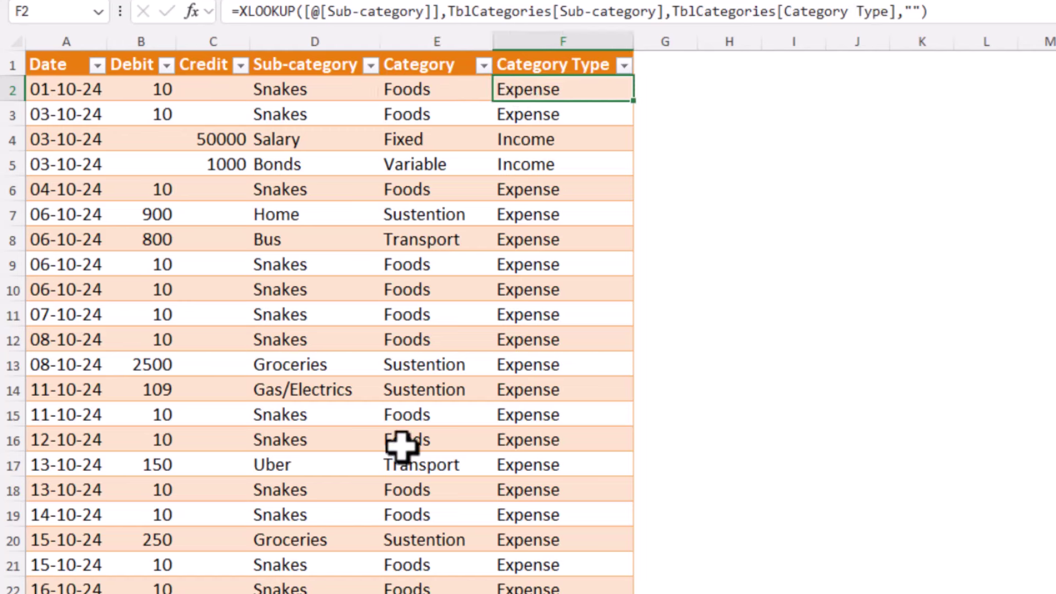
{"action": "key", "text": "ctrl+Page_Down"}
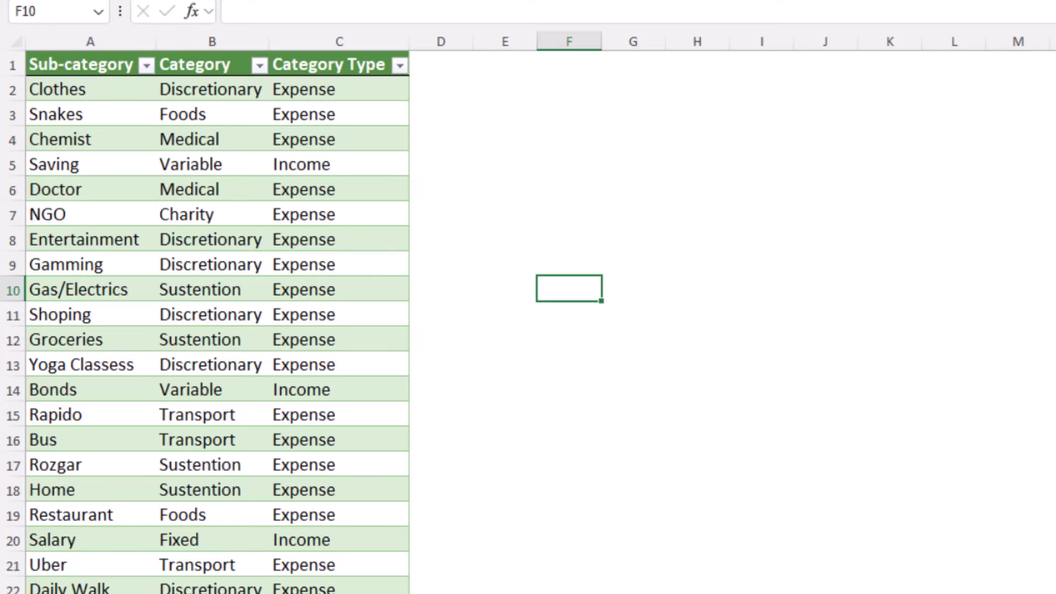
{"action": "key", "text": "ctrl+Page_Up"}
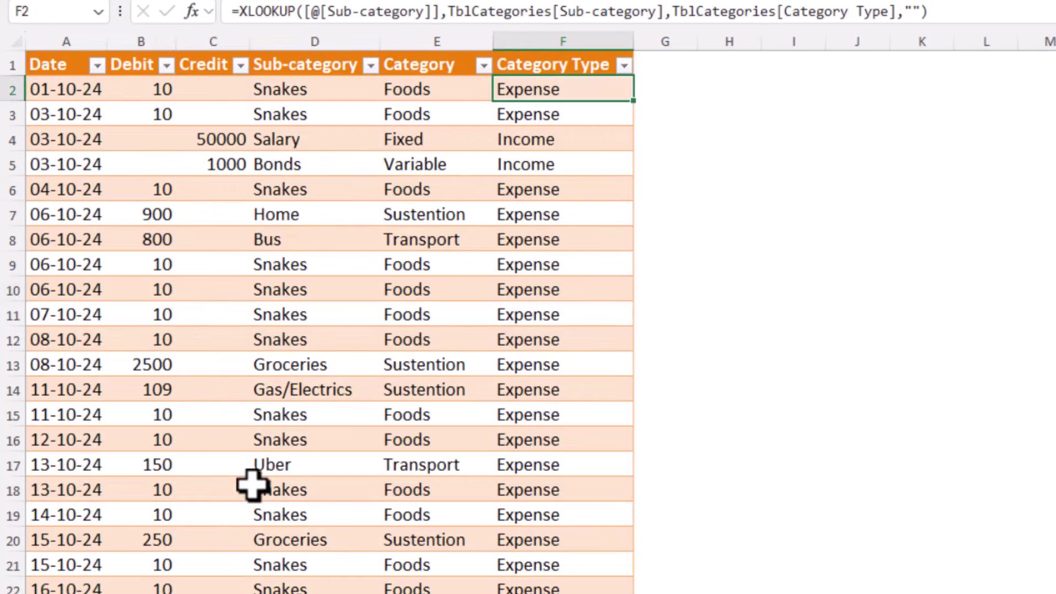
{"action": "scroll", "coordinate": [252, 484], "scroll_direction": "down", "scroll_amount": 1}
{"action": "scroll", "coordinate": [252, 484], "scroll_direction": "down", "scroll_amount": 3}
{"action": "scroll", "coordinate": [252, 484], "scroll_direction": "down", "scroll_amount": 4}
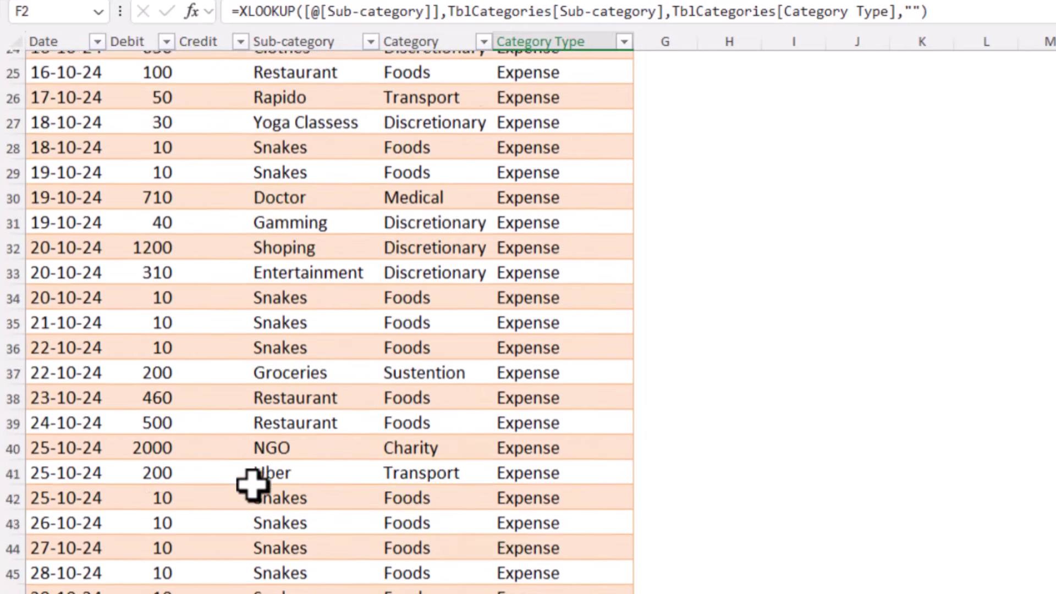
{"action": "scroll", "coordinate": [252, 484], "scroll_direction": "down", "scroll_amount": 5}
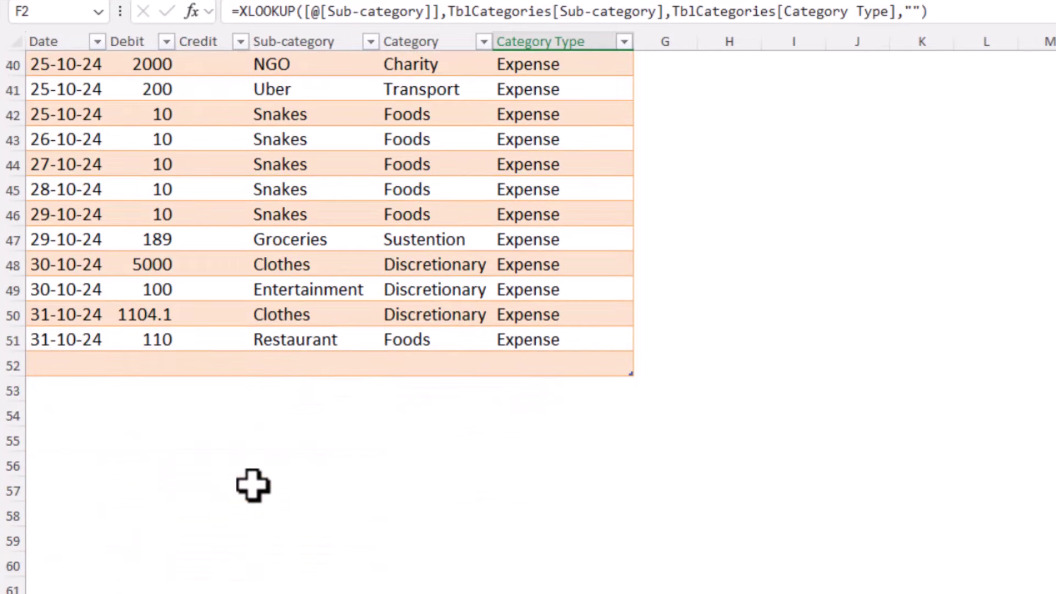
{"action": "left_click", "coordinate": [294, 368]}
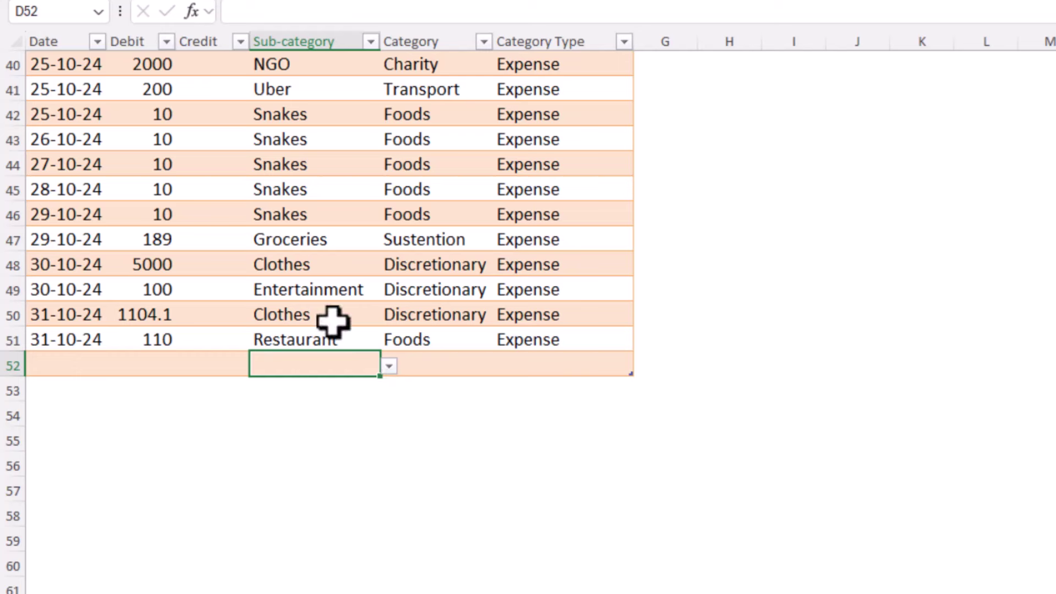
{"action": "left_click", "coordinate": [389, 366]}
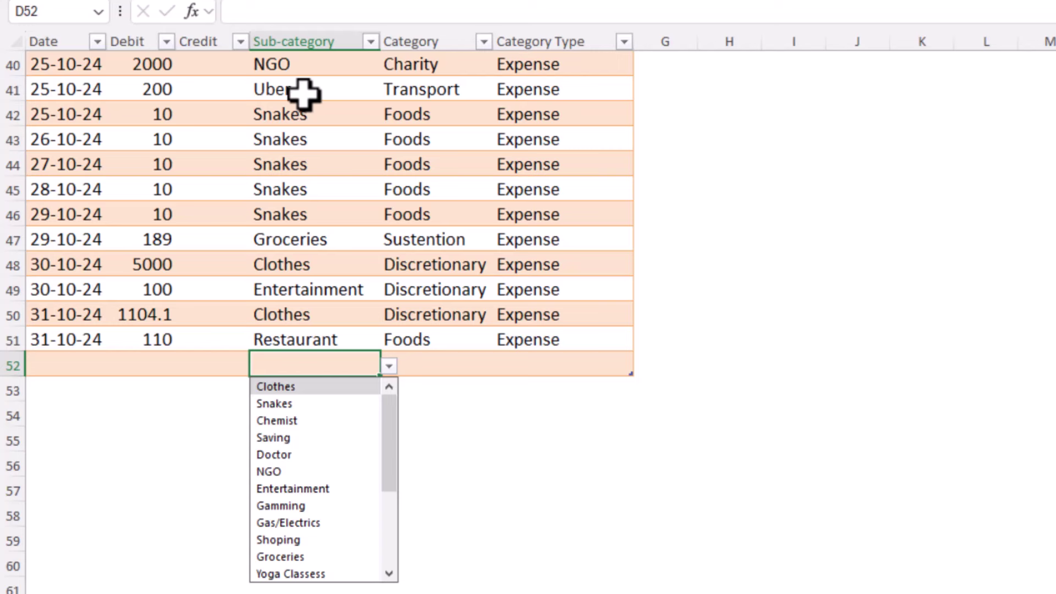
{"action": "left_click", "coordinate": [303, 94]}
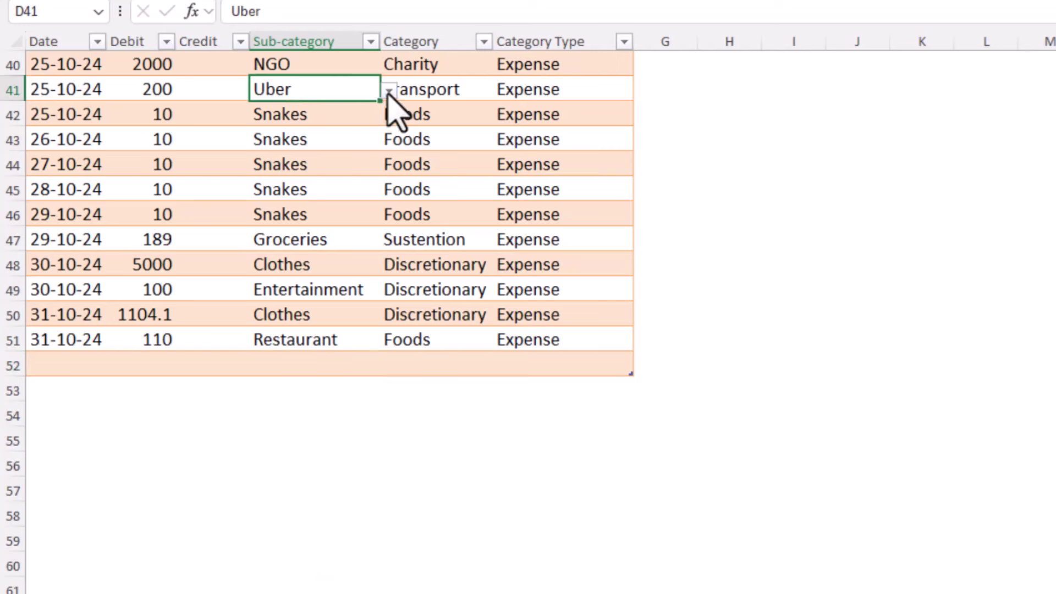
{"action": "left_click", "coordinate": [389, 90]}
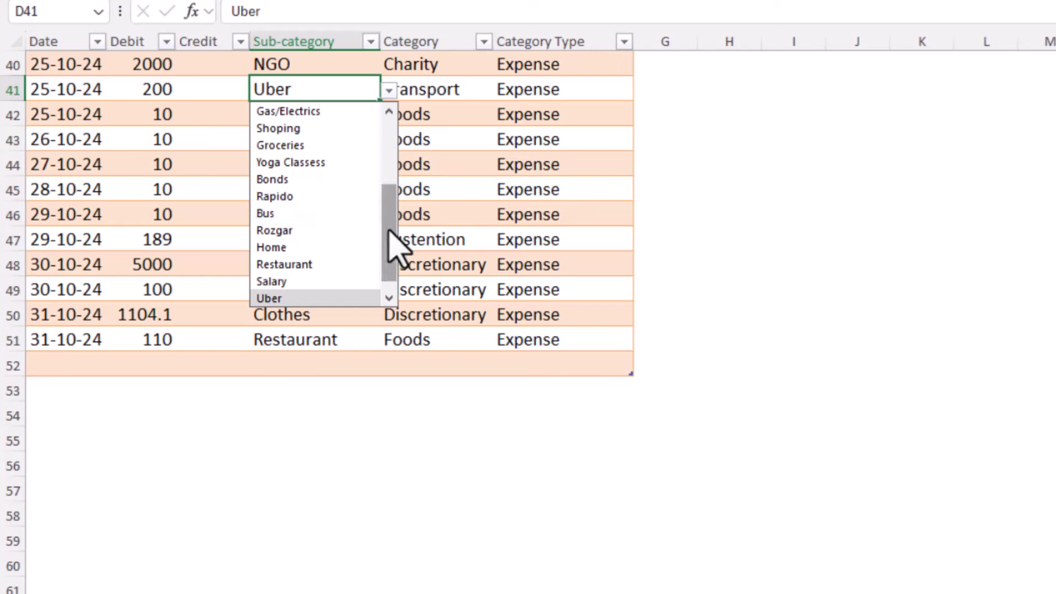
{"action": "mouse_move", "coordinate": [389, 246]}
{"action": "left_mouse_down"}
{"action": "mouse_move", "coordinate": [389, 260]}
{"action": "mouse_move", "coordinate": [385, 161]}
{"action": "mouse_move", "coordinate": [387, 270]}
{"action": "left_mouse_up"}
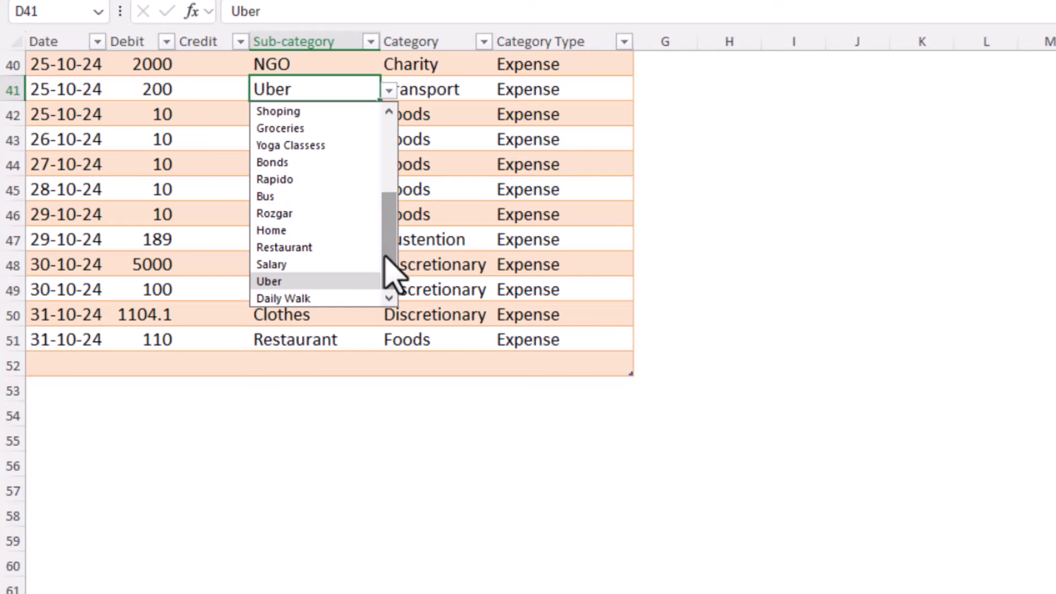
{"action": "left_click", "coordinate": [330, 335]}
{"action": "left_click", "coordinate": [333, 238]}
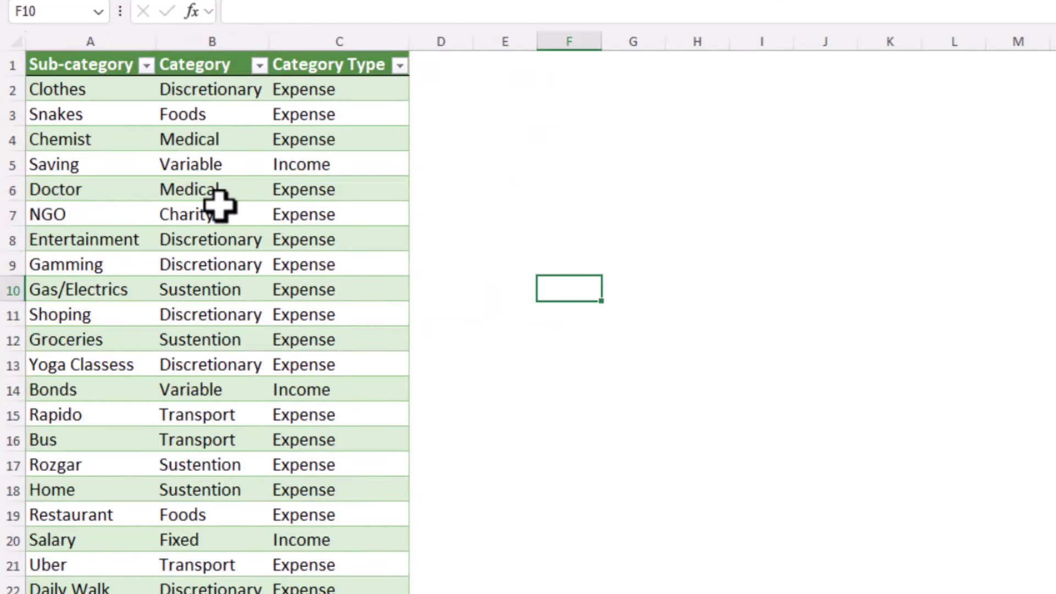
Step: Review the TblCategories lookup, checking entries like Doctor, NGO, Gas/Electrics, Gamming and its last row
{"action": "left_click", "coordinate": [215, 212]}
{"action": "scroll", "coordinate": [221, 333], "scroll_direction": "down", "scroll_amount": 1}
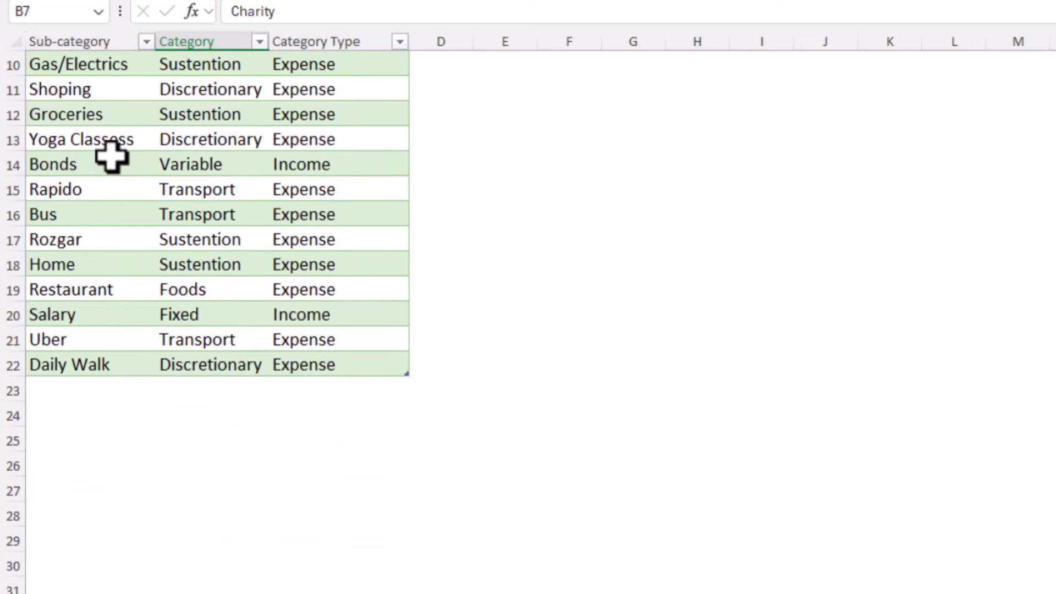
{"action": "scroll", "coordinate": [102, 245], "scroll_direction": "up", "scroll_amount": 3}
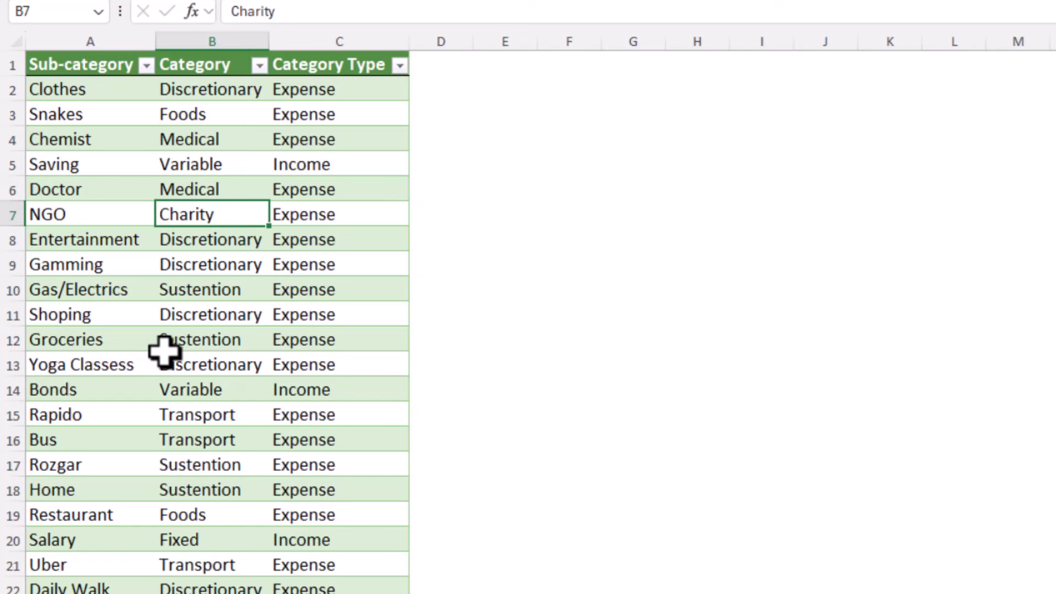
{"action": "left_click_drag", "start_coordinate": [94, 193], "coordinate": [90, 336]}
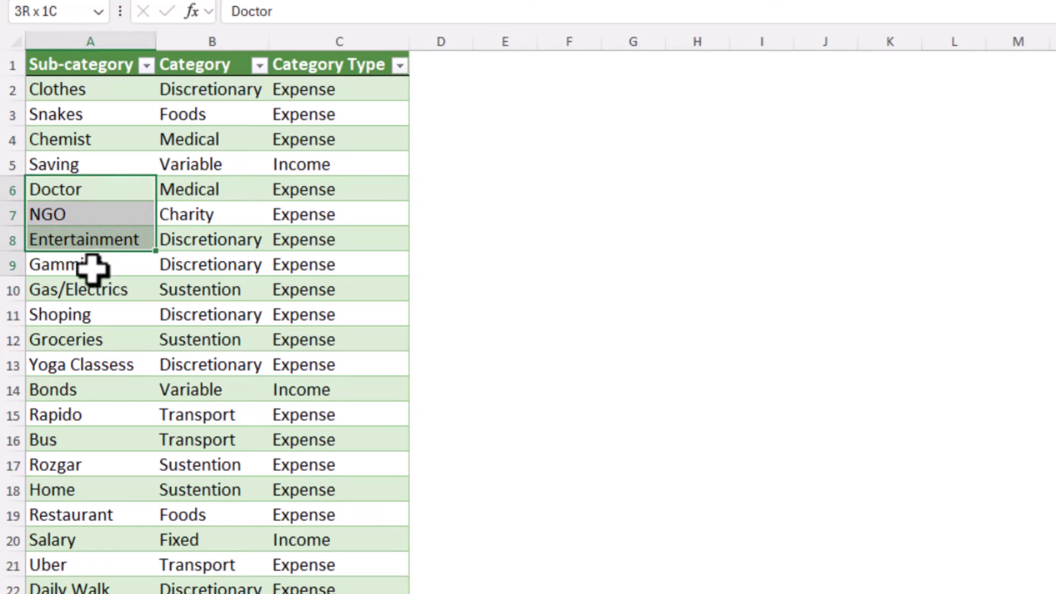
{"action": "left_click", "coordinate": [200, 294]}
{"action": "scroll", "coordinate": [118, 316], "scroll_direction": "down", "scroll_amount": 1}
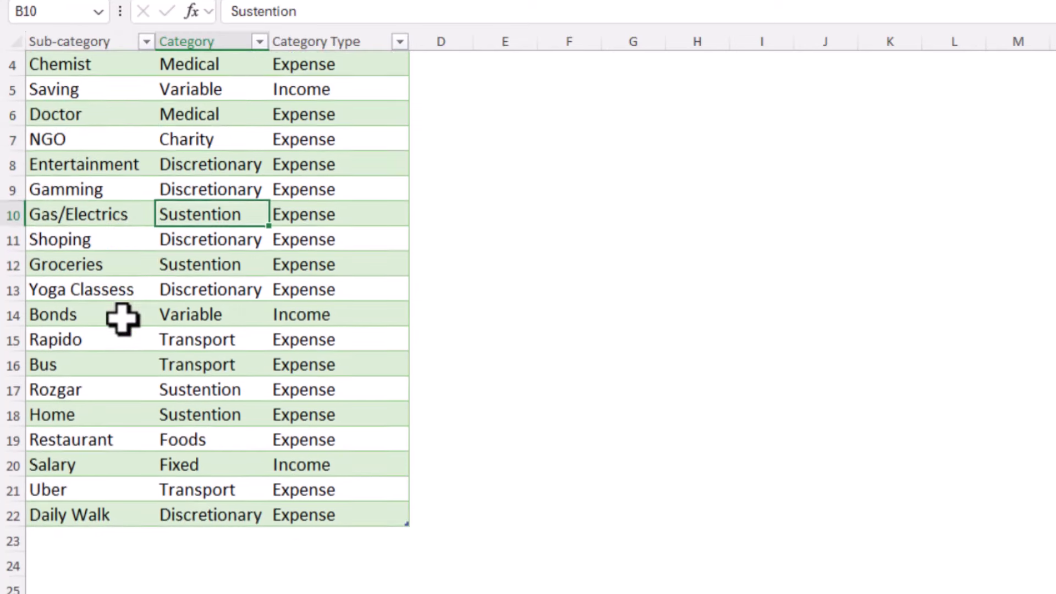
{"action": "scroll", "coordinate": [122, 318], "scroll_direction": "down", "scroll_amount": 1}
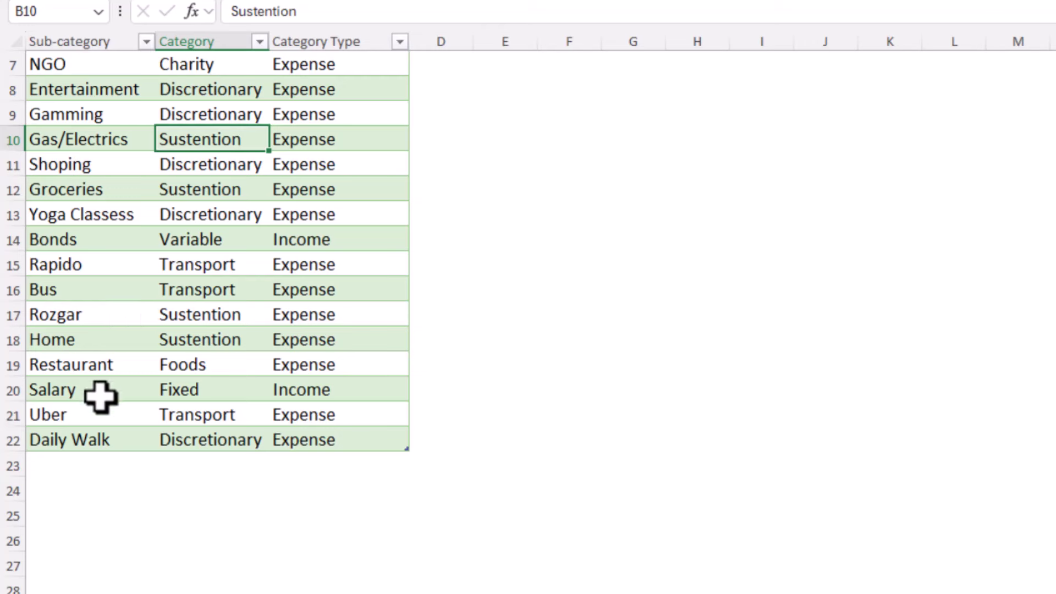
{"action": "left_click", "coordinate": [86, 463]}
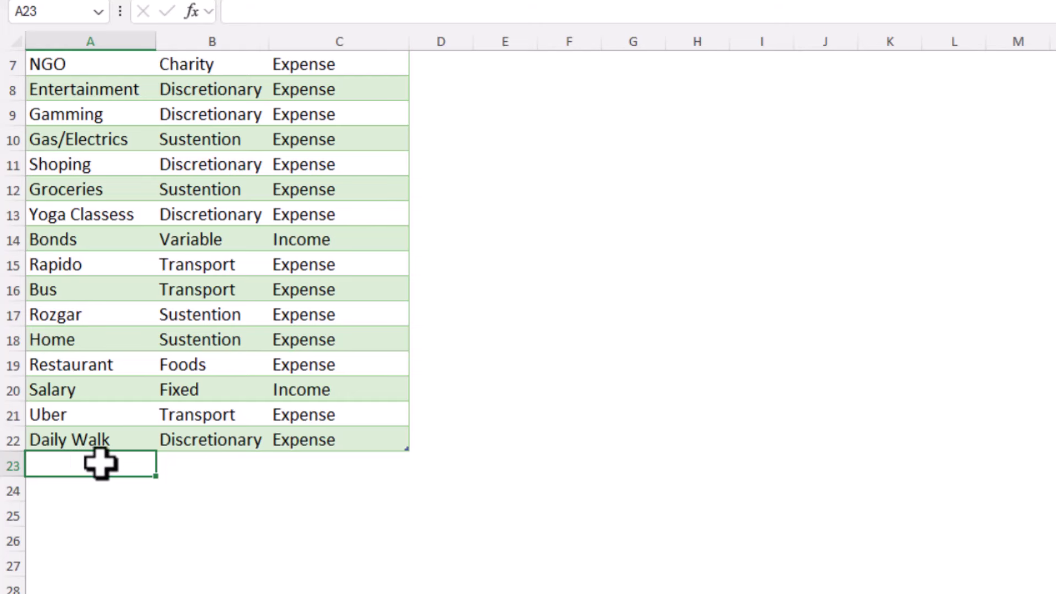
{"action": "scroll", "coordinate": [101, 463], "scroll_direction": "up", "scroll_amount": 2}
{"action": "left_click", "coordinate": [189, 266]}
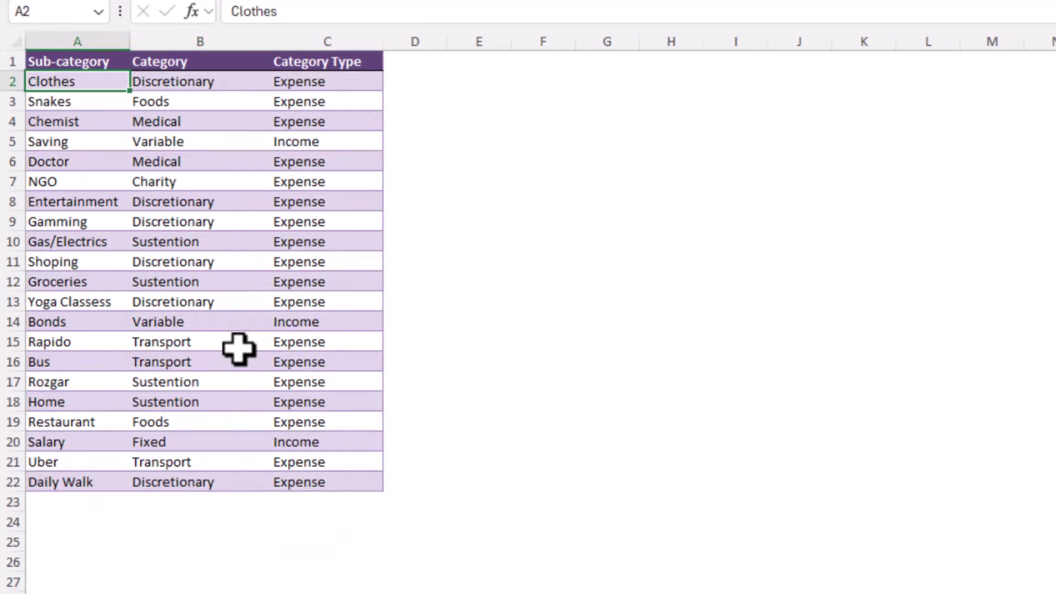
Step: Convert the A1:C22 Sub-category/Category/Category Type list into a table with headers
{"action": "left_click", "coordinate": [239, 349]}
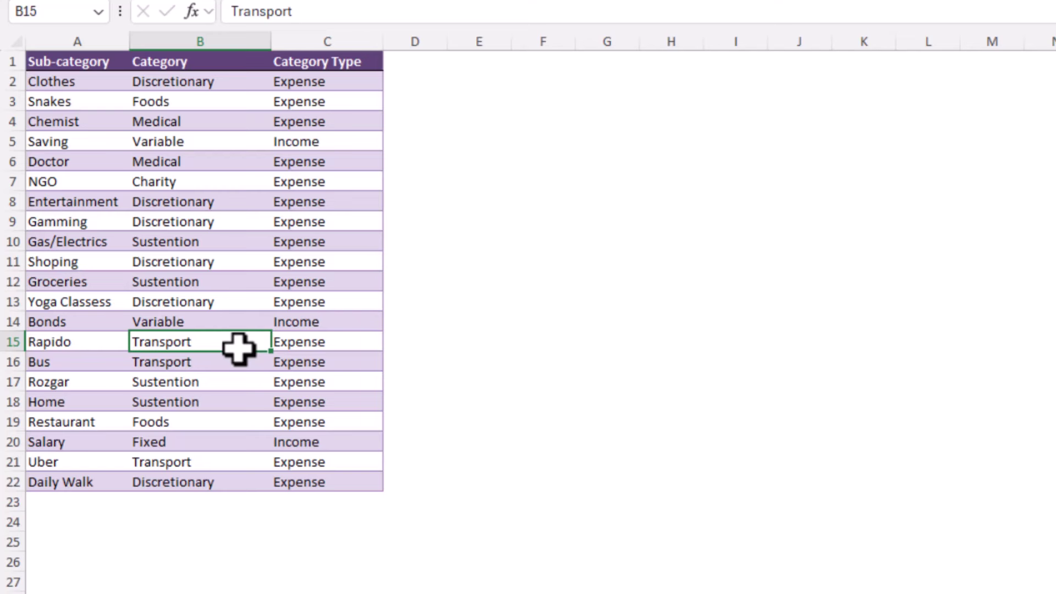
{"action": "left_click", "coordinate": [228, 206]}
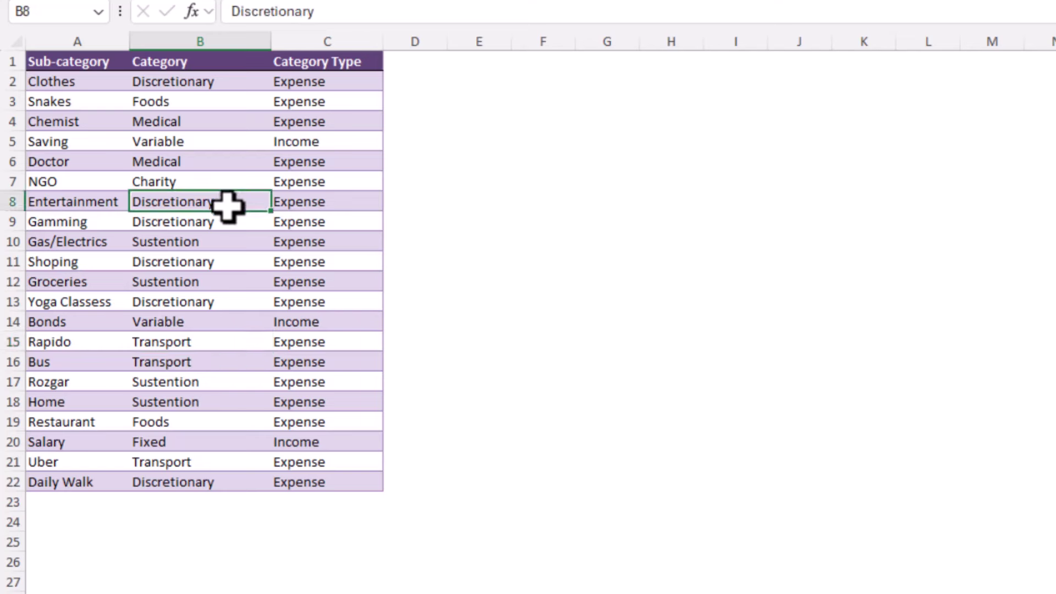
{"action": "key", "text": "ctrl+t"}
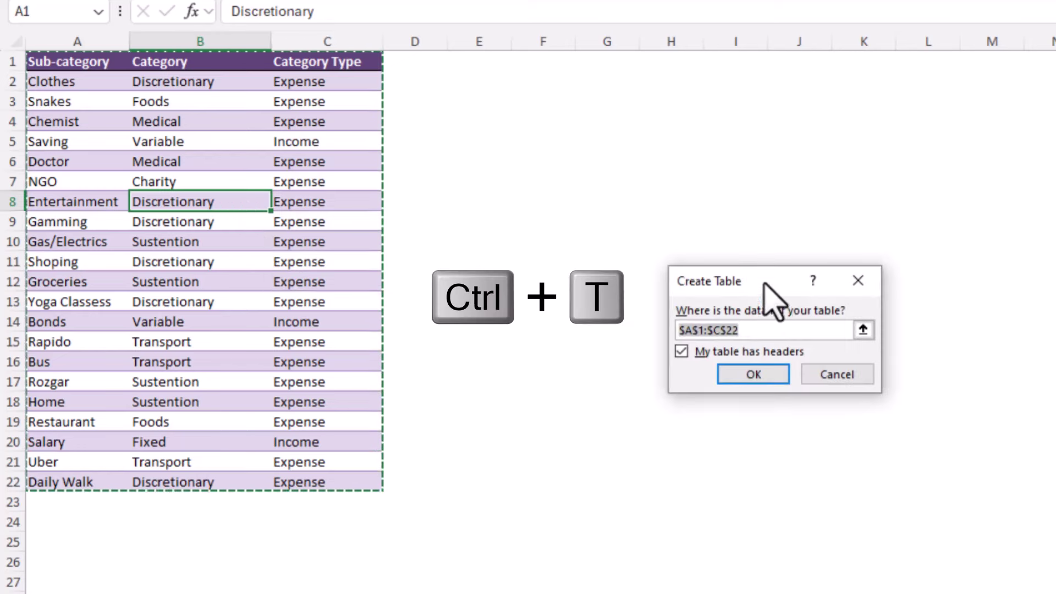
{"action": "left_click_drag", "start_coordinate": [765, 283], "coordinate": [524, 173]}
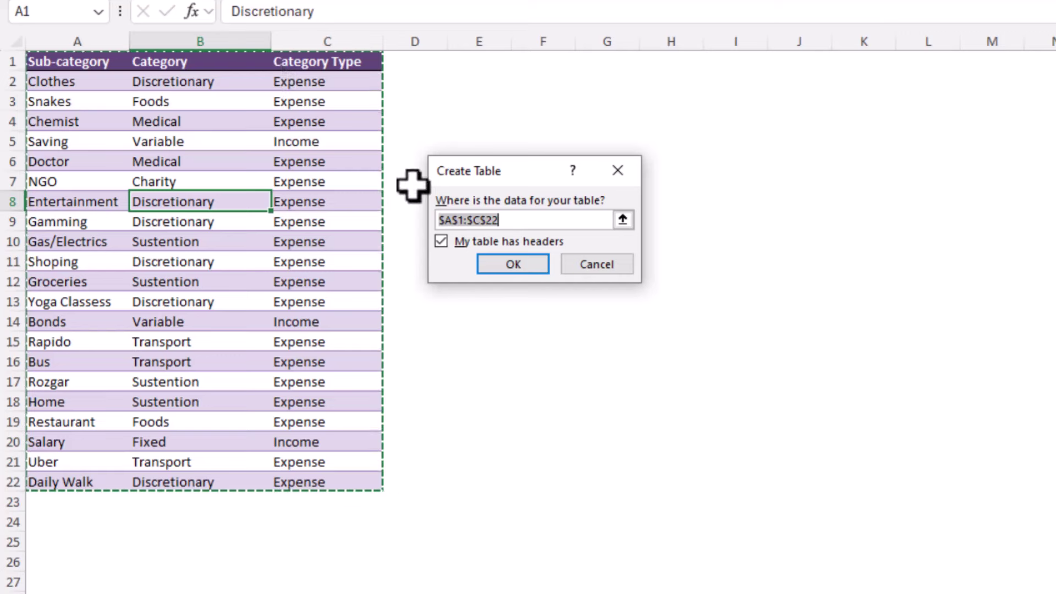
{"action": "left_click", "coordinate": [507, 264]}
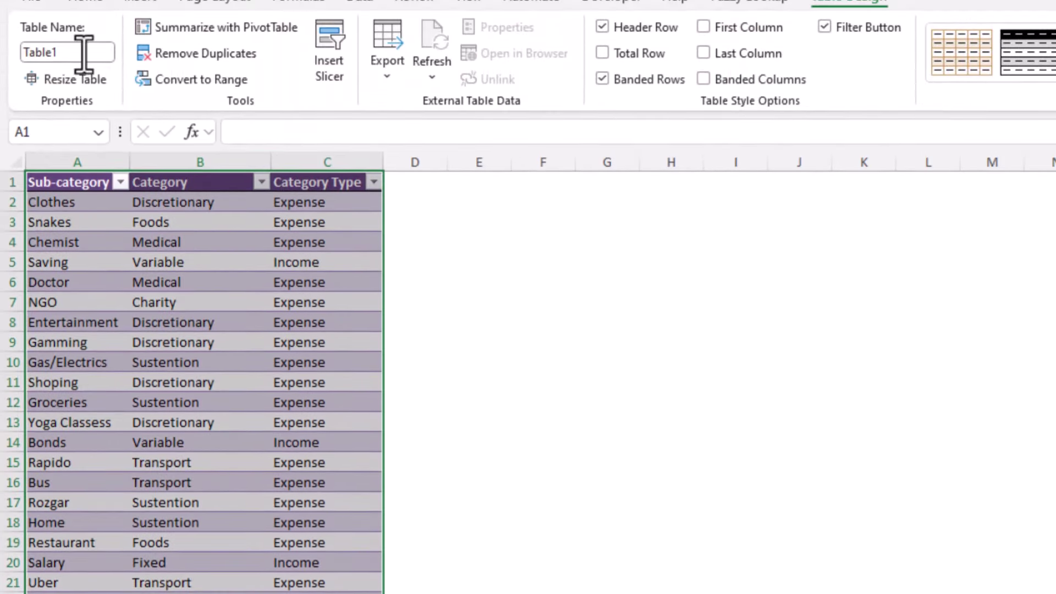
Step: Rename Table1 to CatTable, then select its Sub-category column data
{"action": "left_click", "coordinate": [81, 52]}
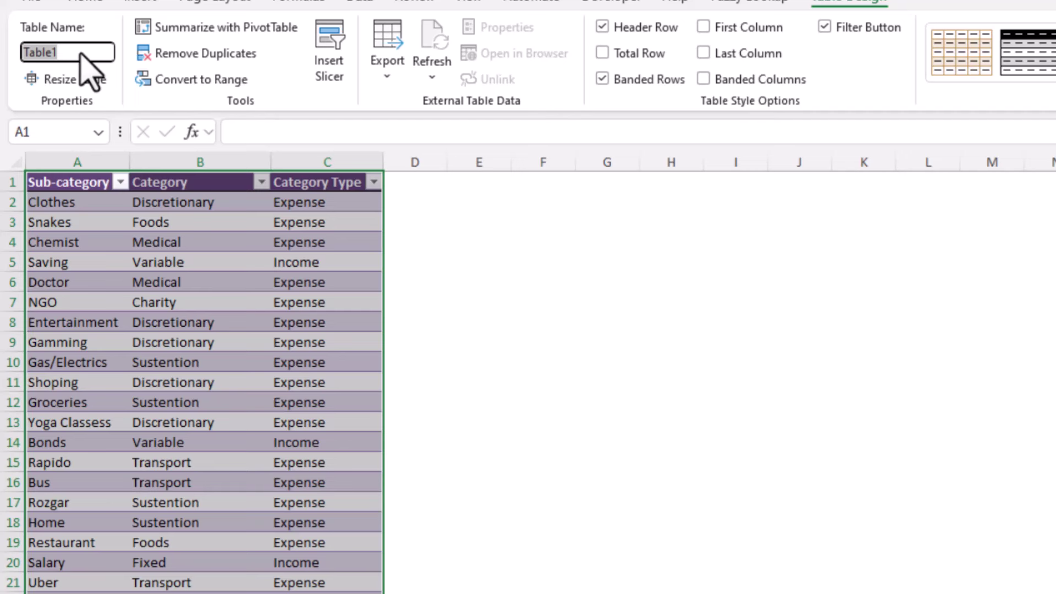
{"action": "type", "text": "Cat"}
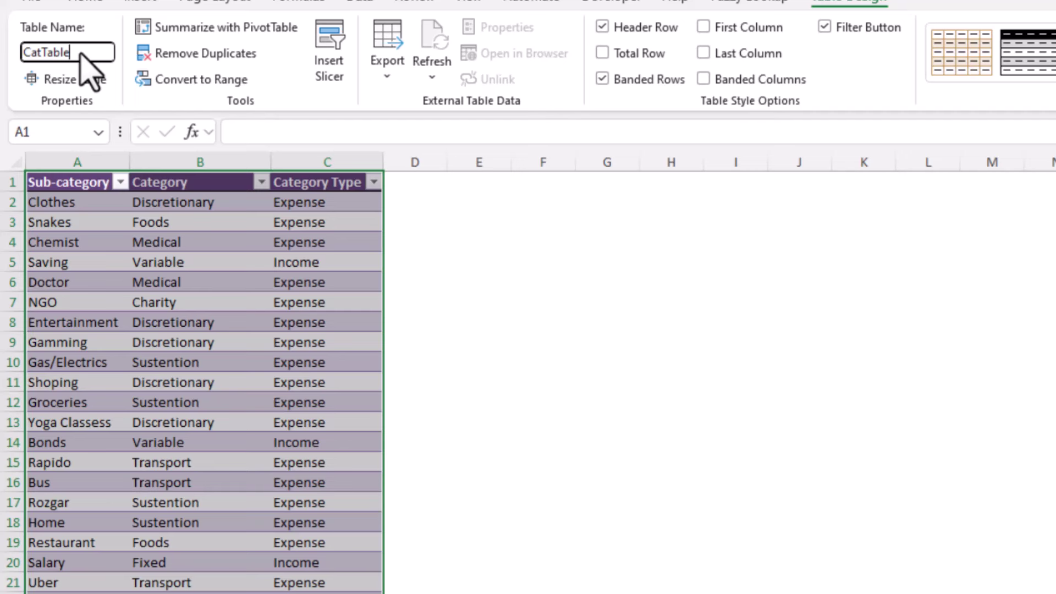
{"action": "key", "text": "Return"}
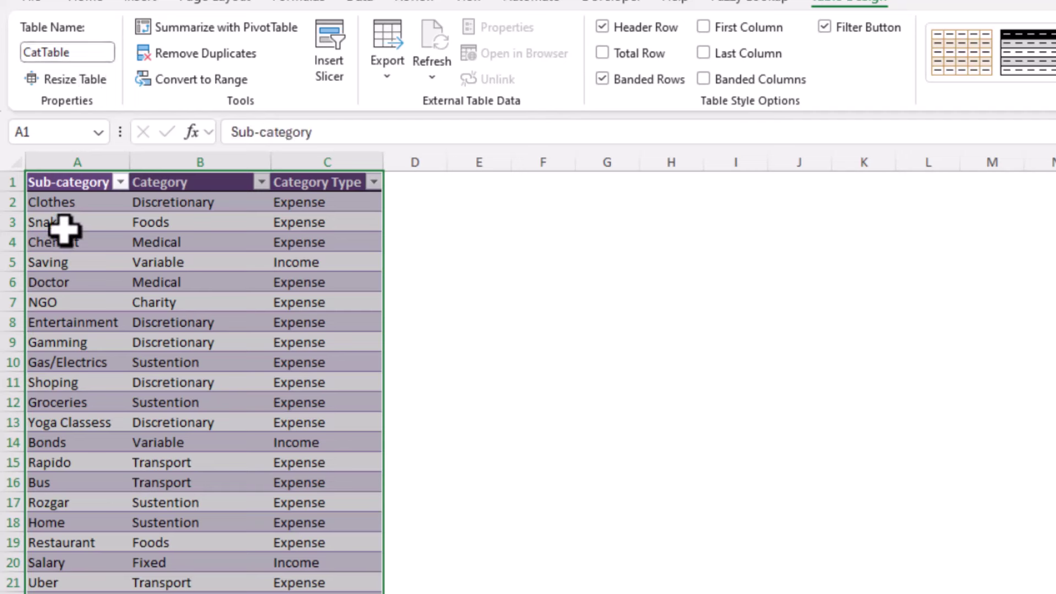
{"action": "left_click", "coordinate": [74, 187]}
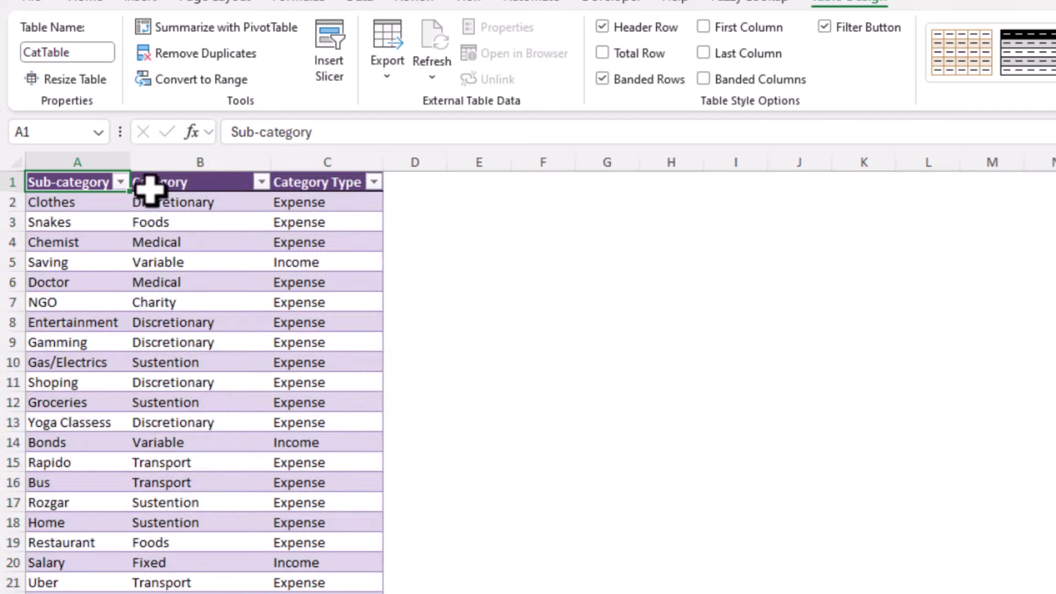
{"action": "left_click", "coordinate": [70, 168]}
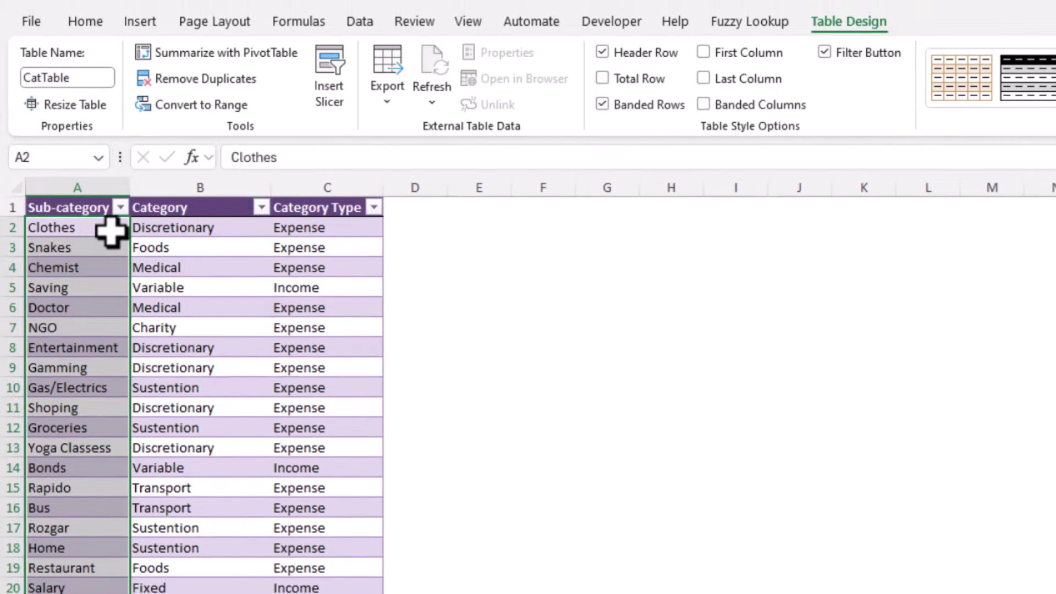
Step: Define the workbook name Subcatlist referring to =CatTable[Sub-category]
{"action": "left_click", "coordinate": [300, 22]}
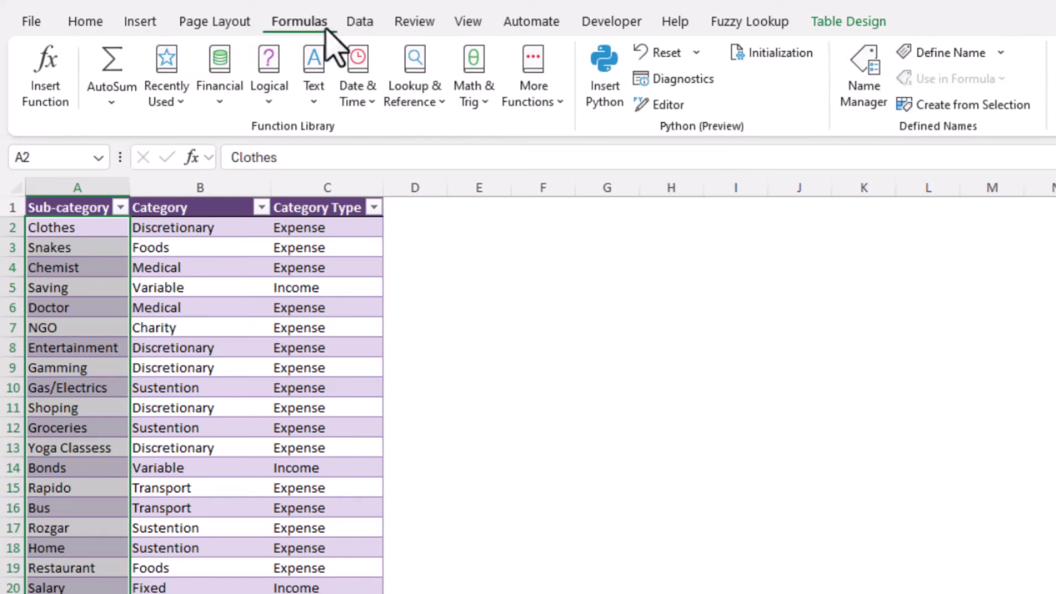
{"action": "left_click", "coordinate": [951, 52]}
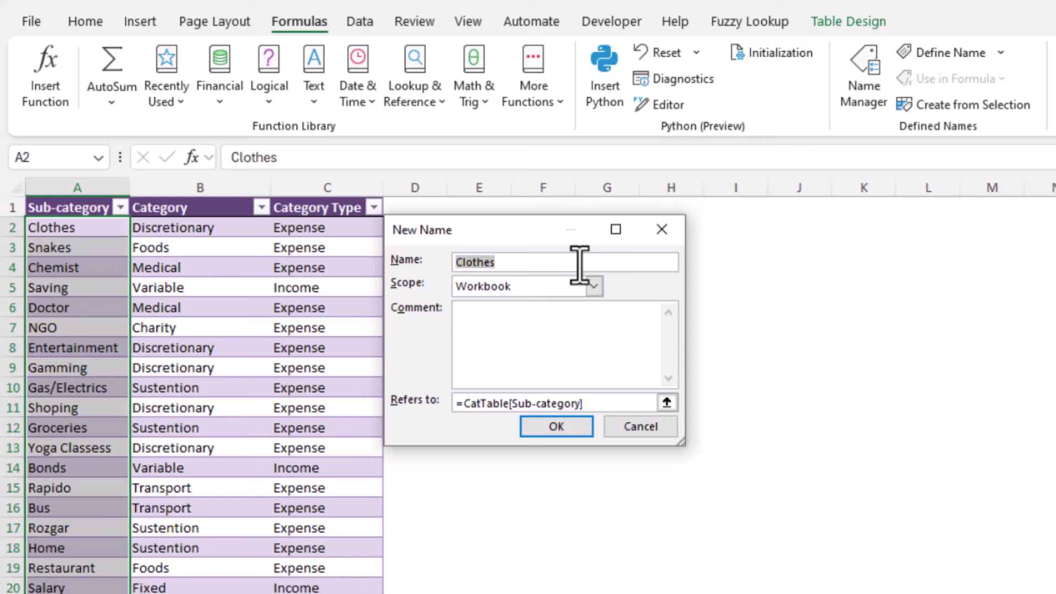
{"action": "type", "text": "Subcatlist"}
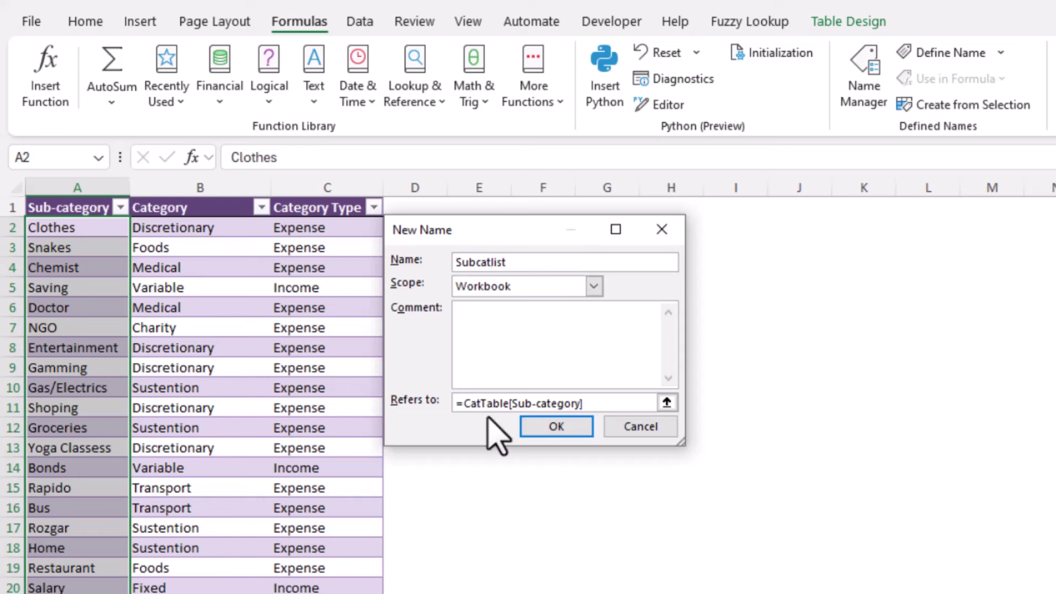
{"action": "left_click", "coordinate": [563, 428]}
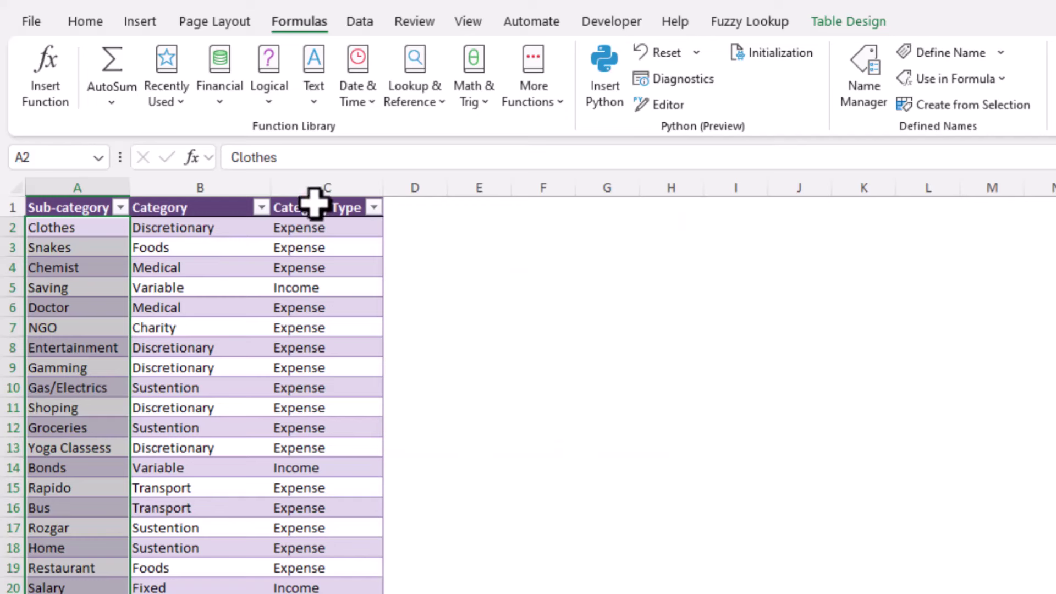
{"action": "left_click_drag", "start_coordinate": [313, 205], "coordinate": [313, 247]}
Step: On the transactions sheet, review the Sub-category entries and start a table from A1:F52
{"action": "left_click", "coordinate": [217, 268]}
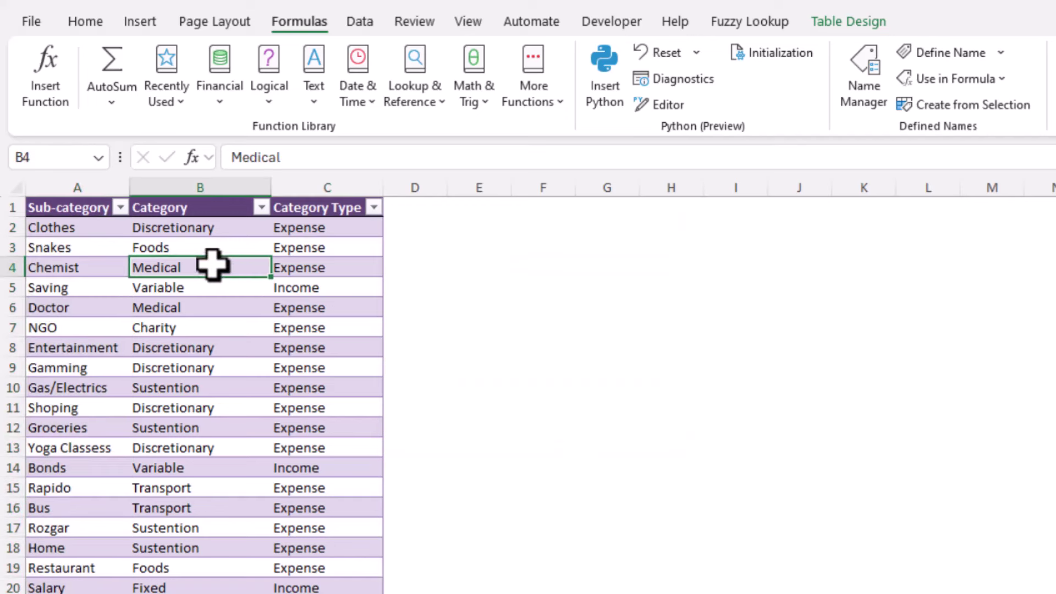
{"action": "key", "text": "ctrl+Page_Up"}
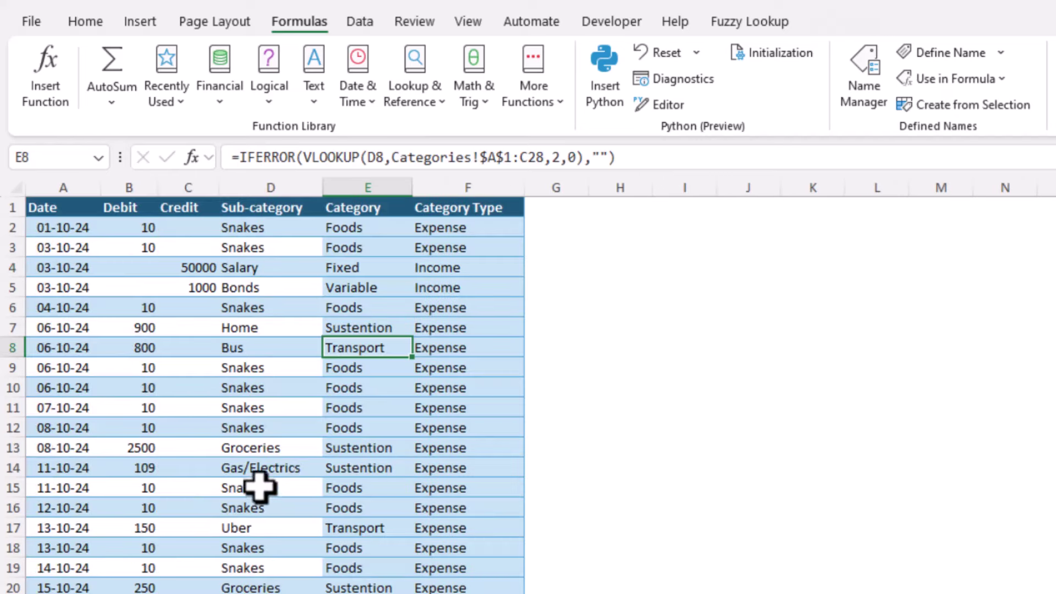
{"action": "left_click", "coordinate": [242, 229]}
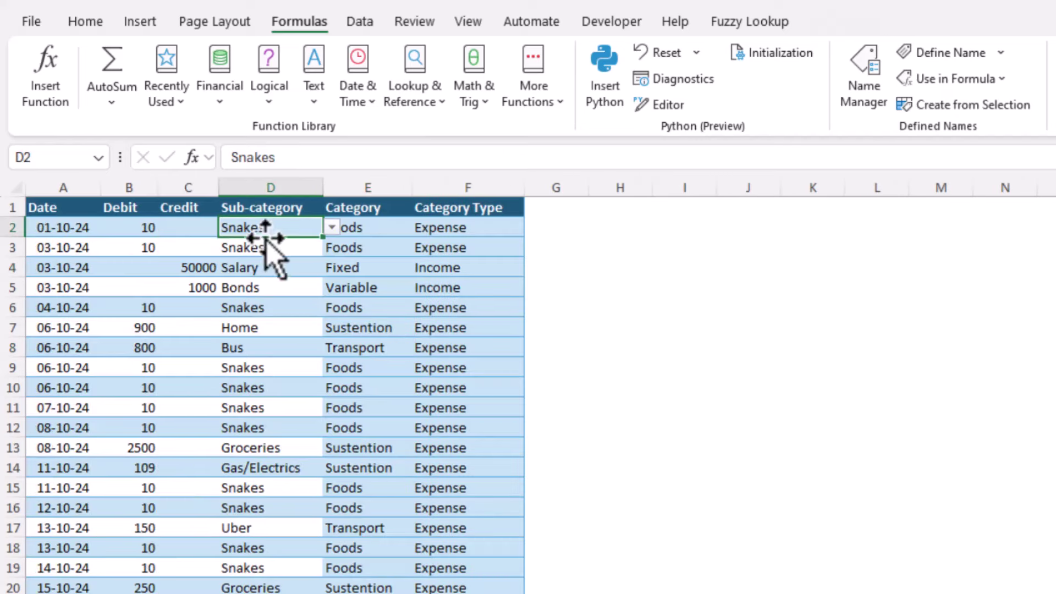
{"action": "left_click_drag", "start_coordinate": [282, 234], "coordinate": [284, 593]}
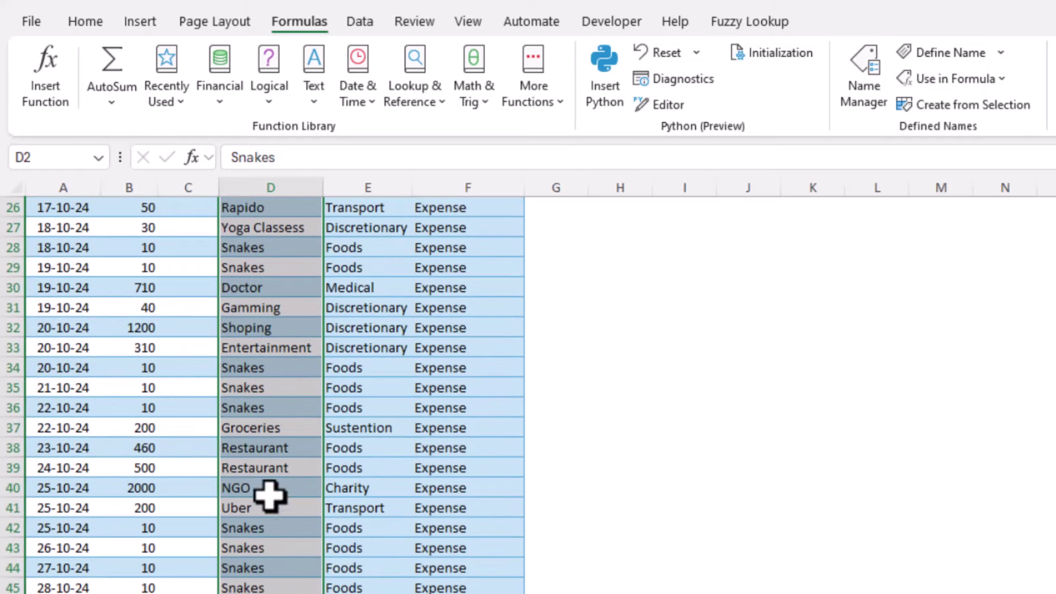
{"action": "left_click", "coordinate": [273, 488]}
{"action": "scroll", "coordinate": [269, 495], "scroll_direction": "up", "scroll_amount": 4}
{"action": "scroll", "coordinate": [270, 495], "scroll_direction": "up", "scroll_amount": 5}
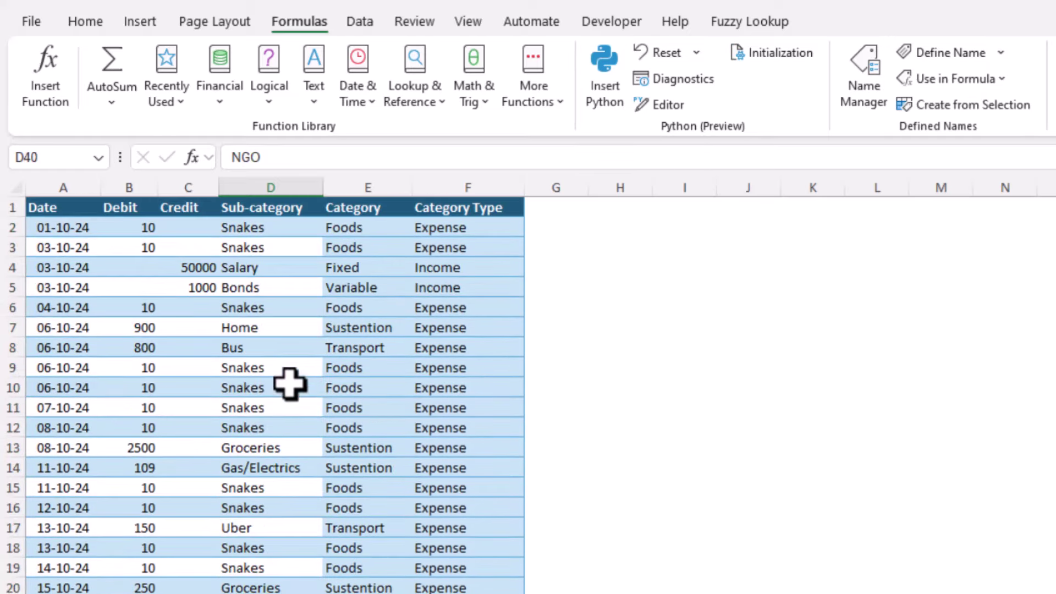
{"action": "left_click", "coordinate": [288, 350]}
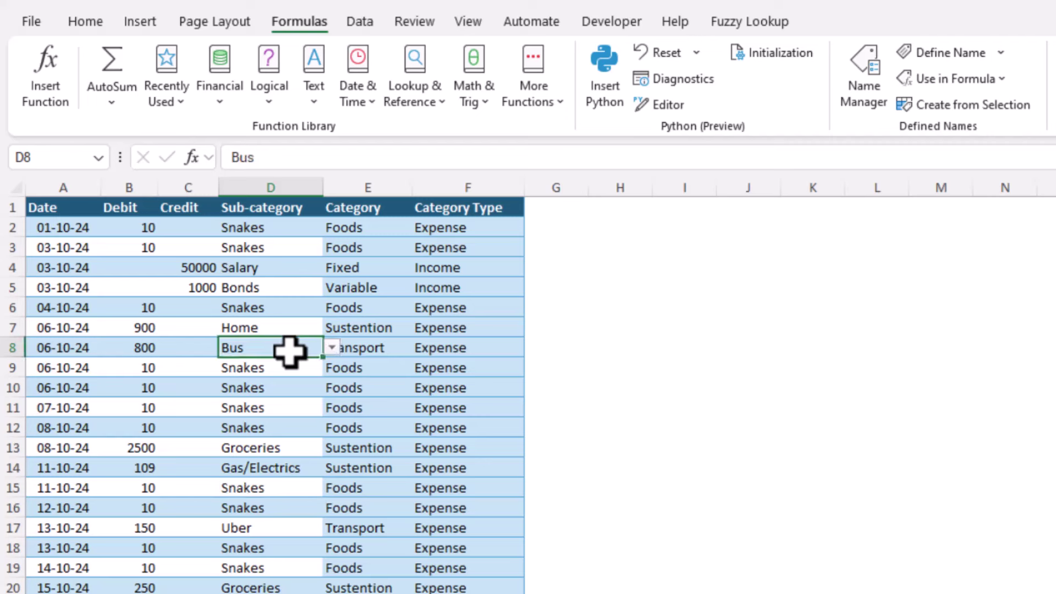
{"action": "key", "text": "ctrl+t"}
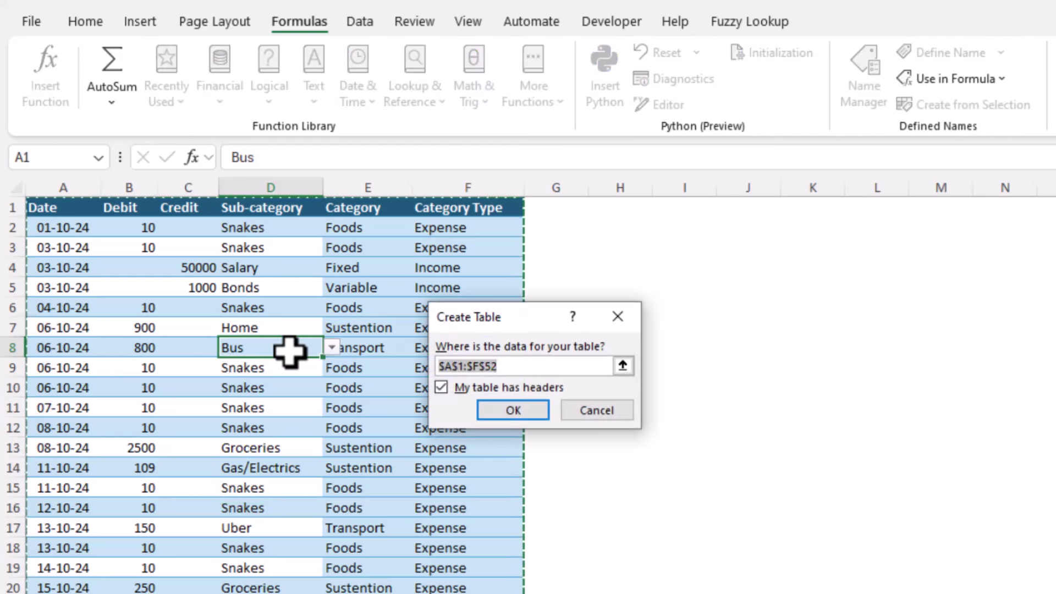
Step: Create the transactions table with a banded style and rename it from Table2 to TraTable
{"action": "left_click", "coordinate": [512, 411]}
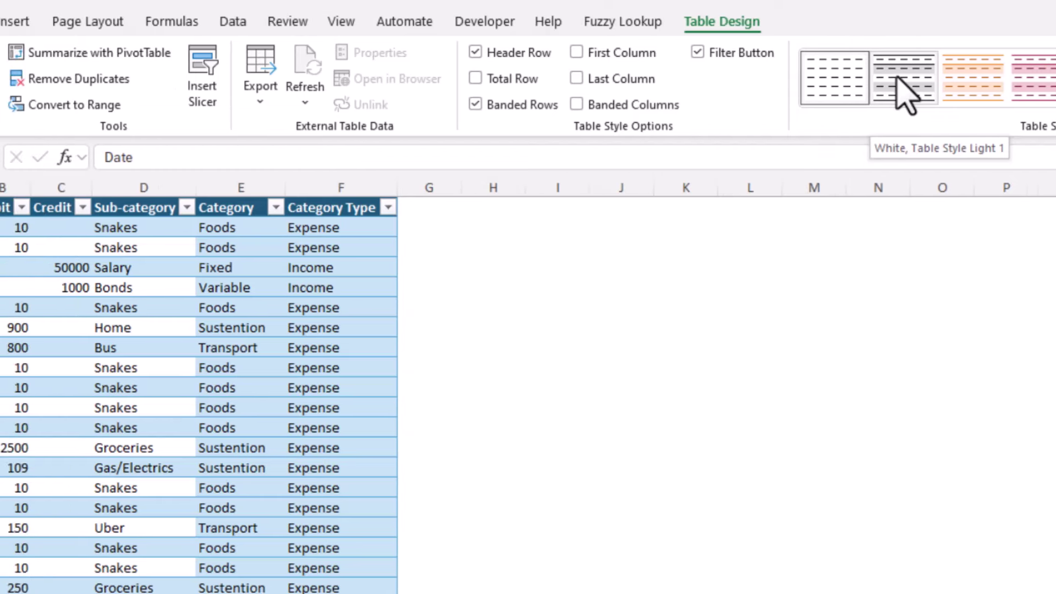
{"action": "left_click", "coordinate": [828, 88]}
{"action": "left_click", "coordinate": [80, 82]}
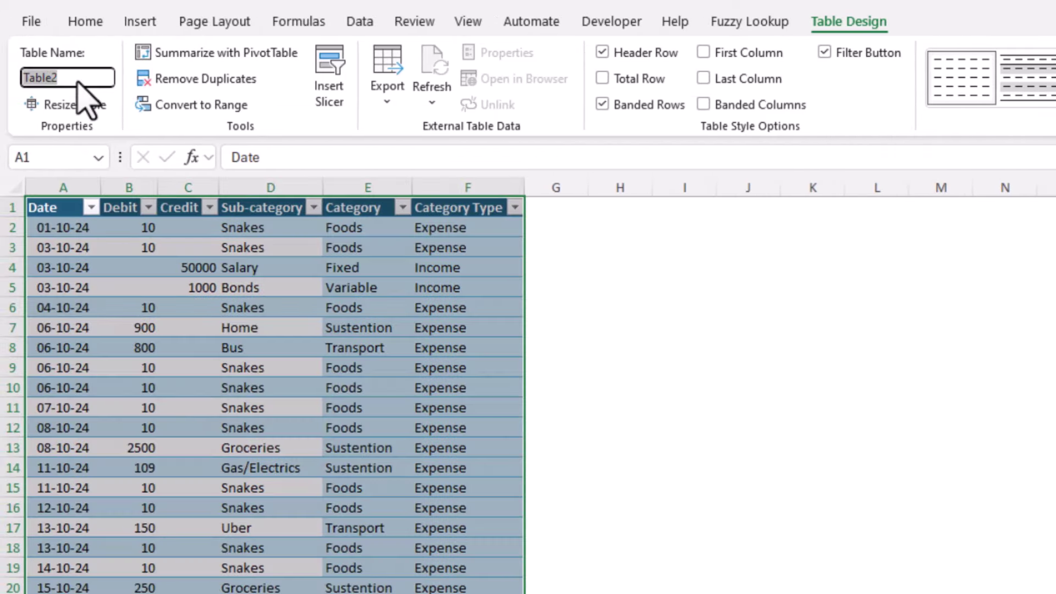
{"action": "type", "text": "Tra"}
{"action": "key", "text": "Return"}
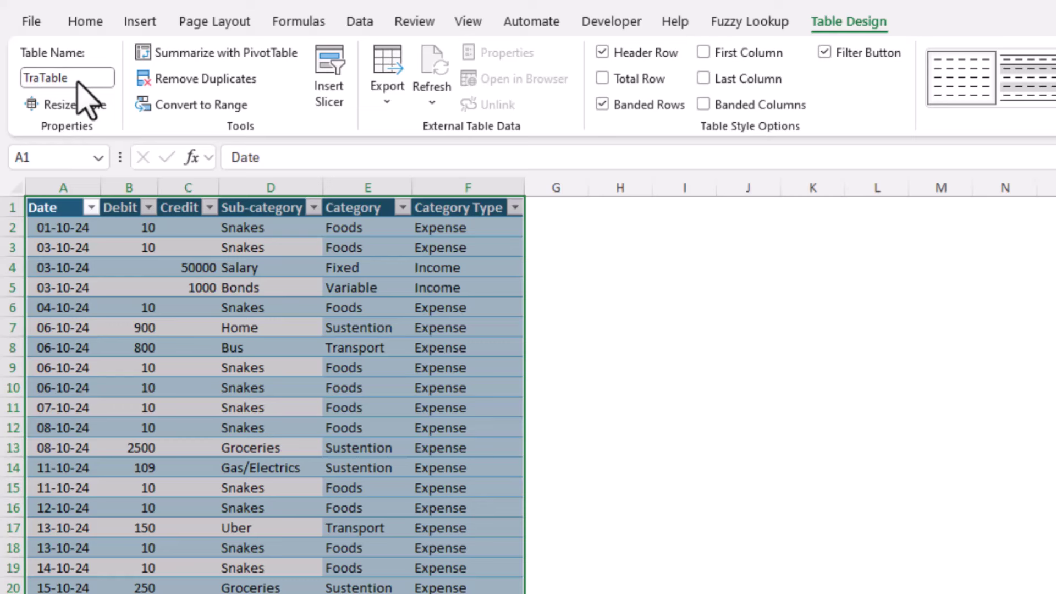
{"action": "left_click", "coordinate": [278, 222]}
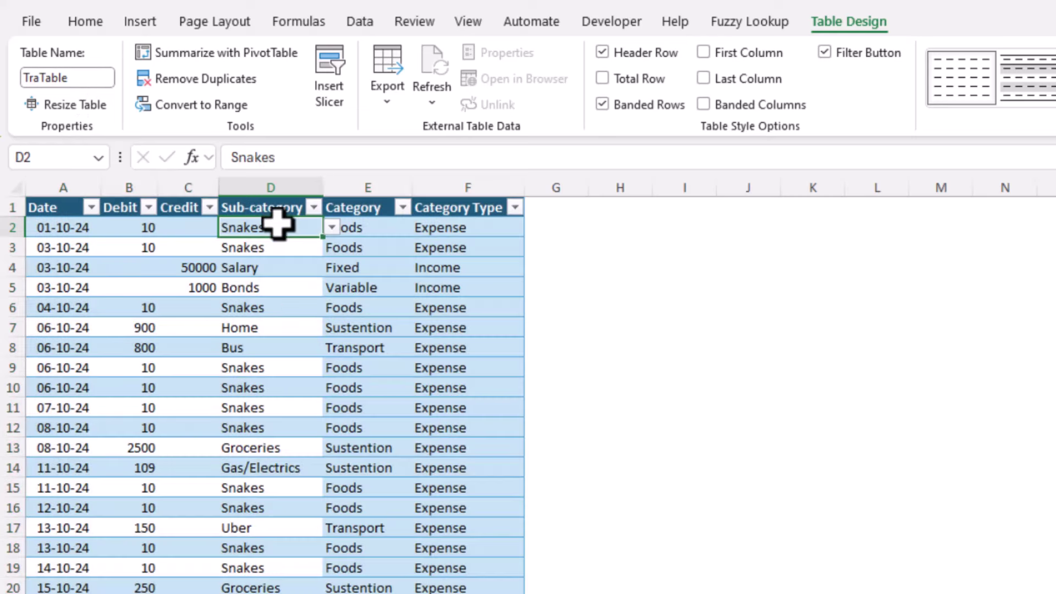
Step: Apply a list validation sourced from =Subcatlist to the TraTable Sub-category column
{"action": "left_click", "coordinate": [280, 196]}
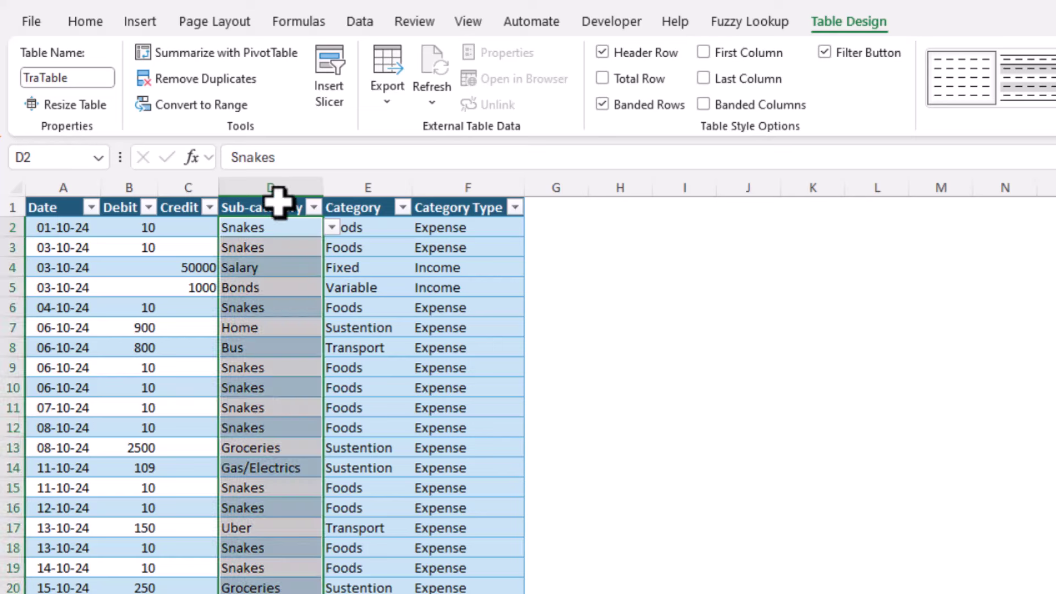
{"action": "left_click", "coordinate": [361, 22]}
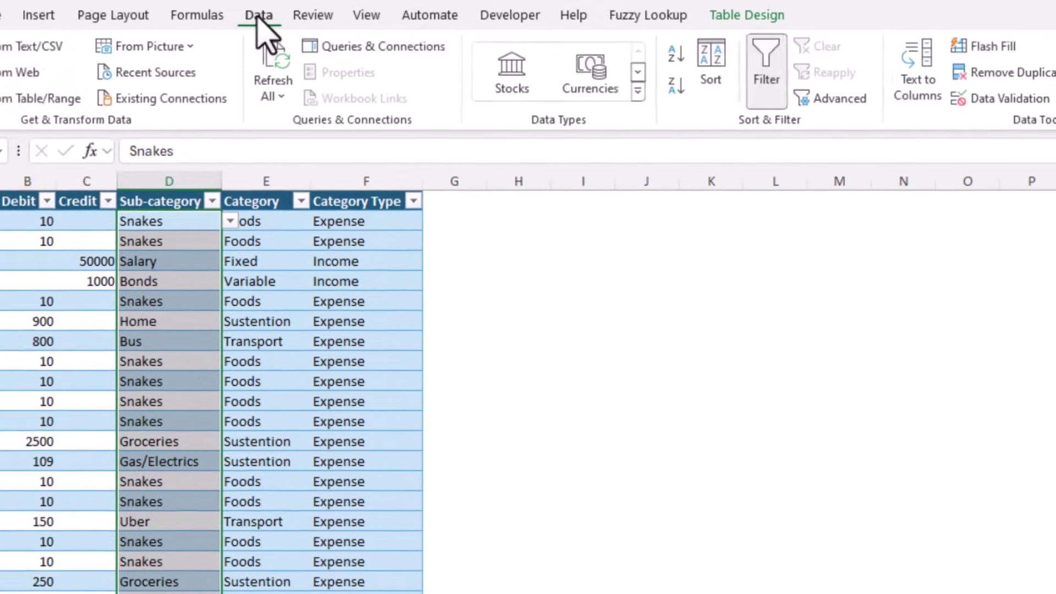
{"action": "left_click", "coordinate": [902, 93]}
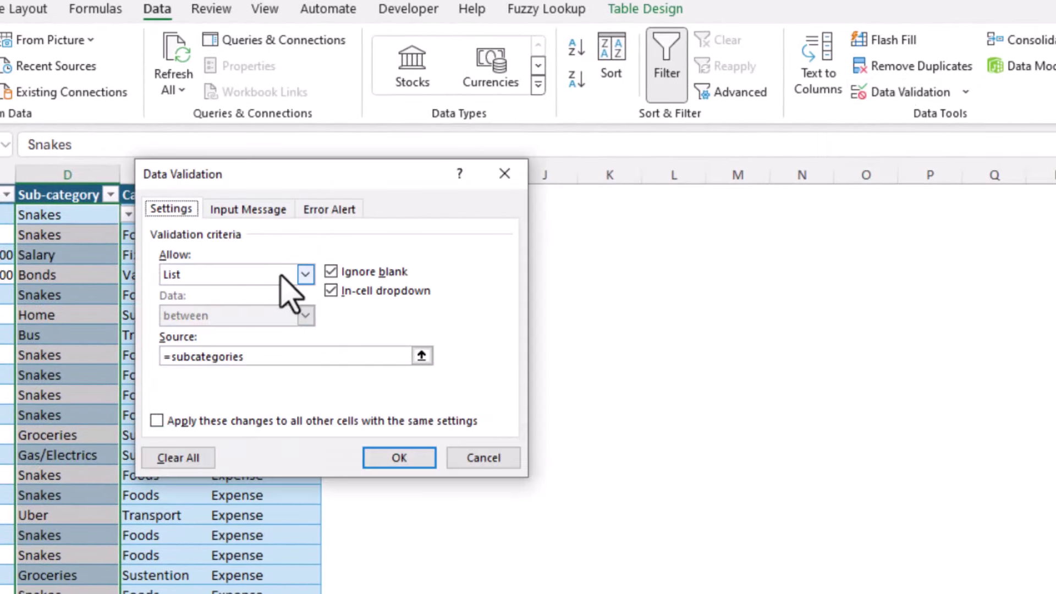
{"action": "left_click", "coordinate": [268, 356]}
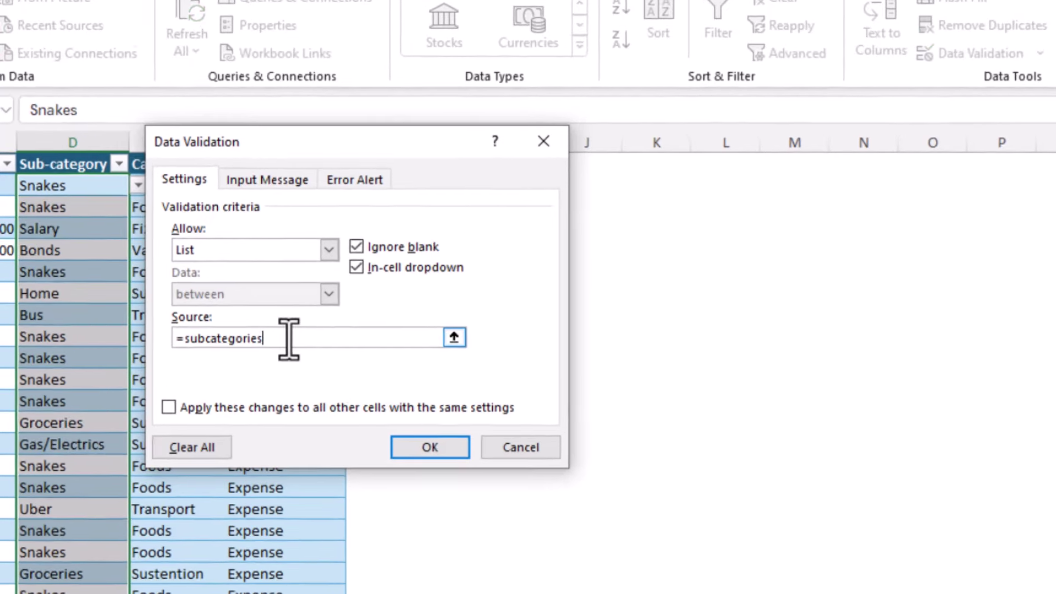
{"action": "key", "text": "BackSpace"}
{"action": "key", "text": "BackSpace"}
{"action": "key", "text": "BackSpace"}
{"action": "key", "text": "BackSpace"}
{"action": "key", "text": "BackSpace"}
{"action": "key", "text": "BackSpace"}
{"action": "key", "text": "BackSpace"}
{"action": "key", "text": "BackSpace"}
{"action": "type", "text": "S"}
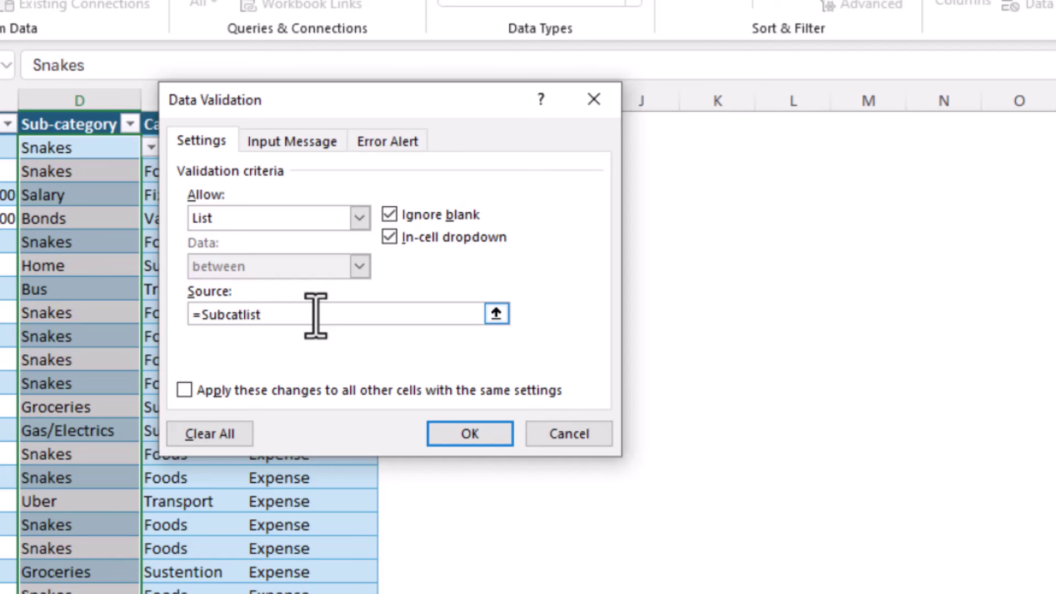
{"action": "left_click", "coordinate": [467, 434]}
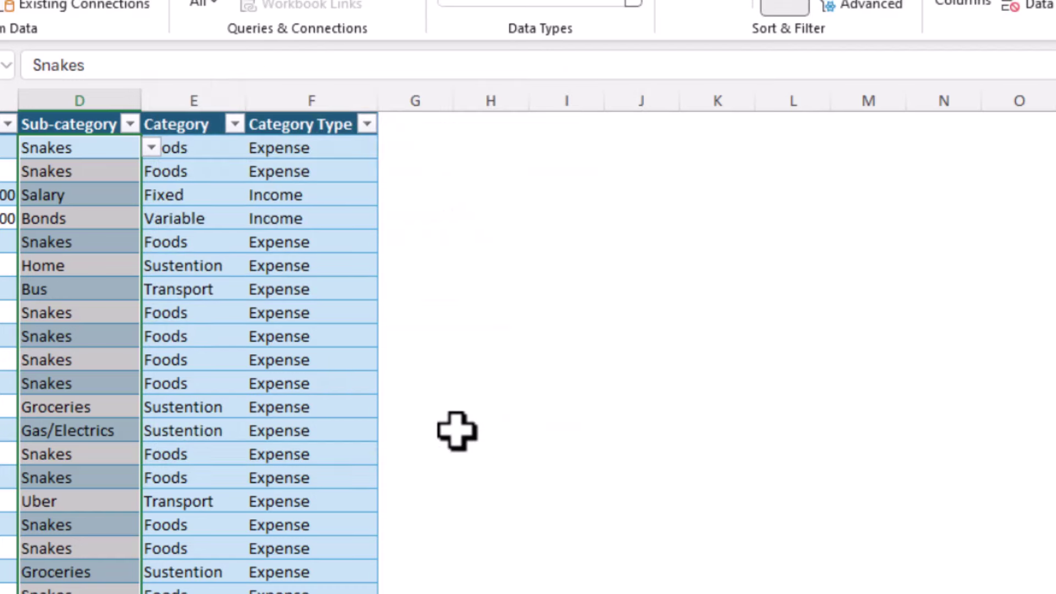
{"action": "left_click", "coordinate": [95, 243]}
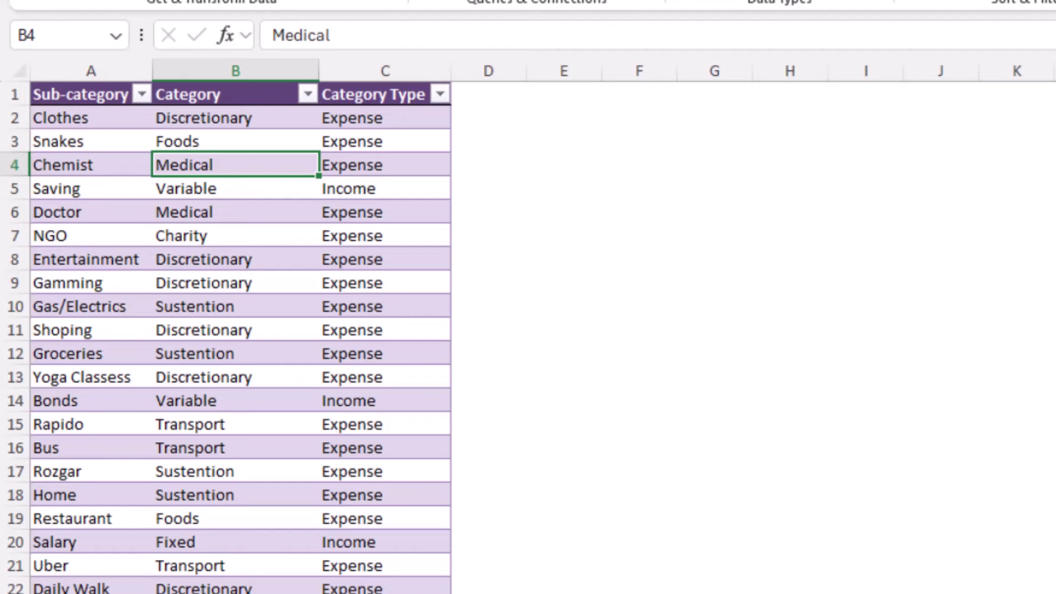
Step: Check the sub-category dropdown choices on the Gas/Electrics row (D14)
{"action": "key", "text": "ctrl+Page_Down"}
{"action": "left_click", "coordinate": [330, 396]}
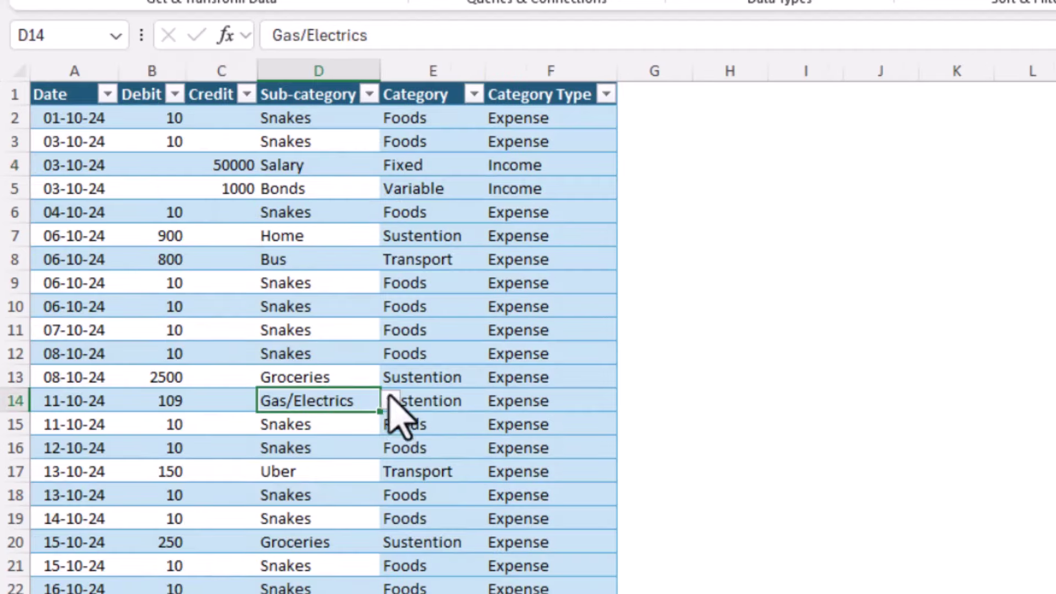
{"action": "left_click", "coordinate": [388, 398]}
{"action": "scroll", "coordinate": [292, 479], "scroll_direction": "down", "scroll_amount": 2}
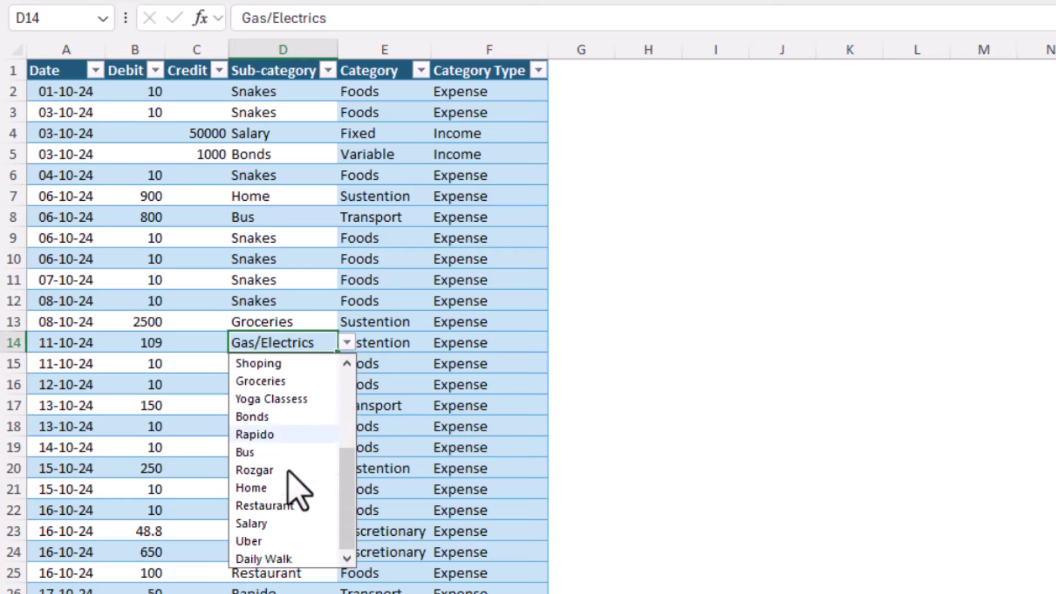
{"action": "left_click", "coordinate": [190, 510]}
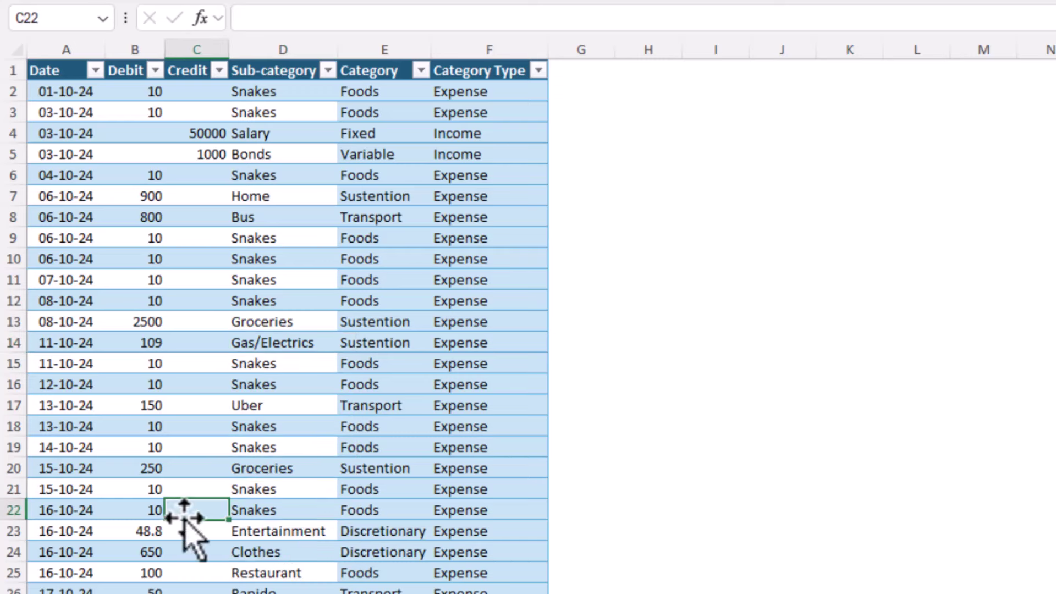
{"action": "scroll", "coordinate": [185, 517], "scroll_direction": "down", "scroll_amount": 4}
{"action": "scroll", "coordinate": [185, 517], "scroll_direction": "down", "scroll_amount": 4}
{"action": "scroll", "coordinate": [185, 517], "scroll_direction": "down", "scroll_amount": 4}
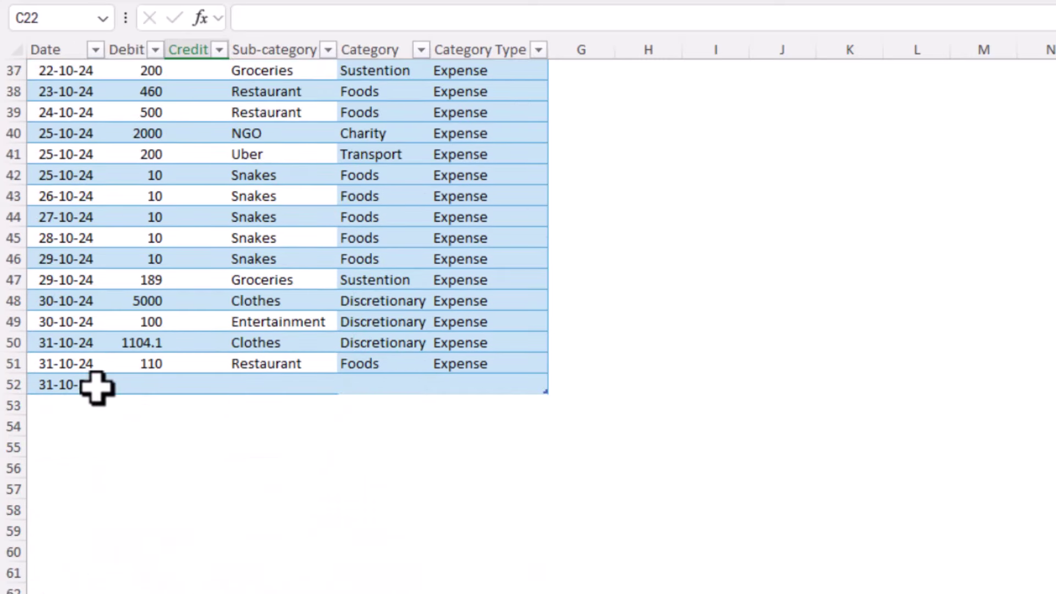
Step: Confirm blank row 52's Sub-category cell also offers the CatTable sub-category choices
{"action": "left_click", "coordinate": [94, 385]}
{"action": "left_click", "coordinate": [123, 385]}
{"action": "left_click", "coordinate": [217, 388]}
{"action": "left_click", "coordinate": [281, 385]}
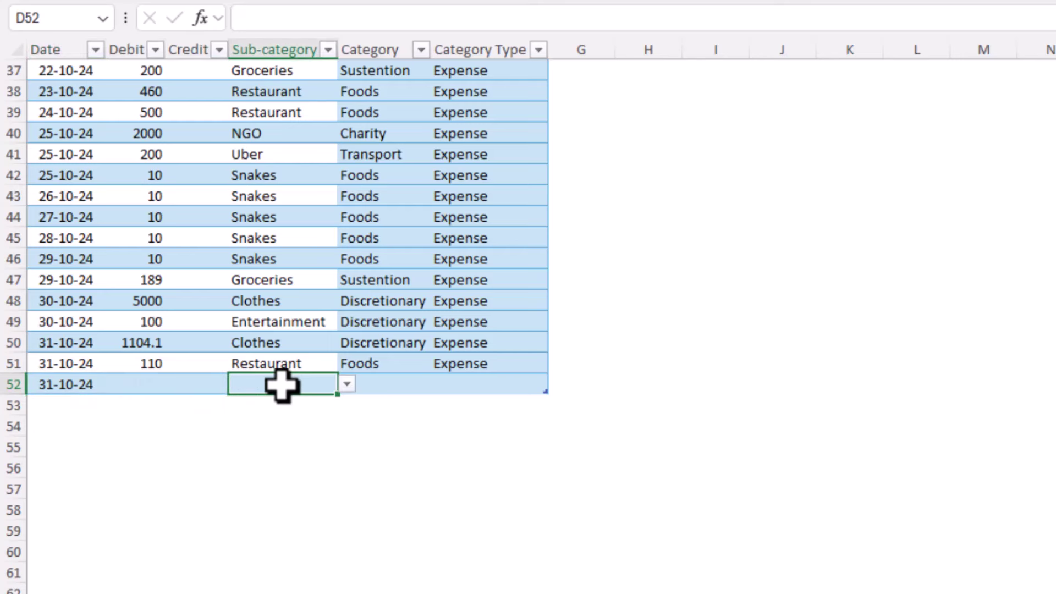
{"action": "left_click", "coordinate": [347, 385]}
{"action": "scroll", "coordinate": [331, 473], "scroll_direction": "down", "scroll_amount": 2}
{"action": "scroll", "coordinate": [330, 488], "scroll_direction": "down", "scroll_amount": 1}
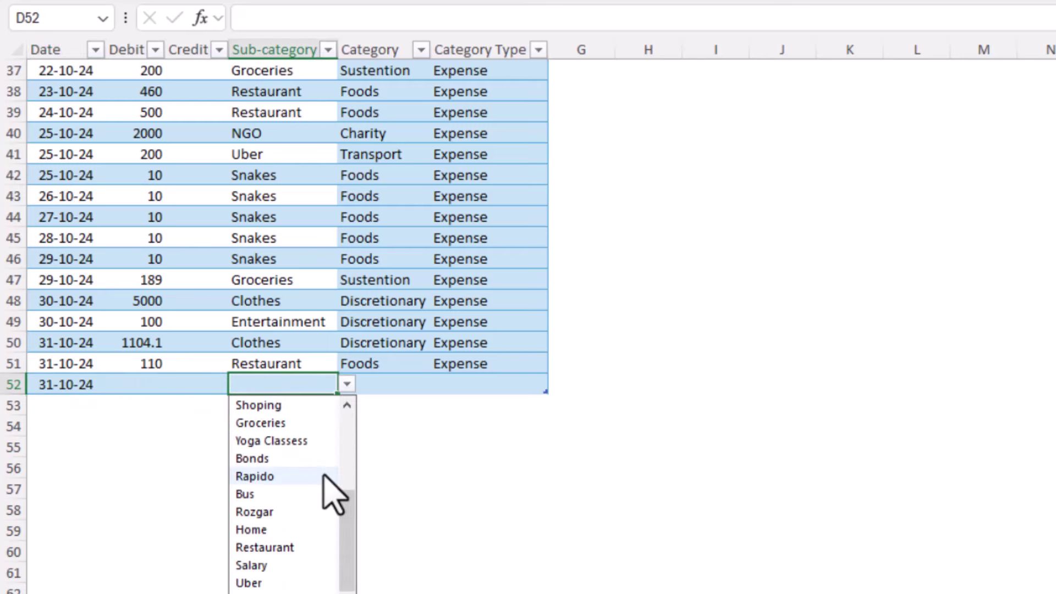
{"action": "scroll", "coordinate": [330, 488], "scroll_direction": "up", "scroll_amount": 3}
{"action": "left_click", "coordinate": [300, 364]}
{"action": "key", "text": "ctrl+Page_Down"}
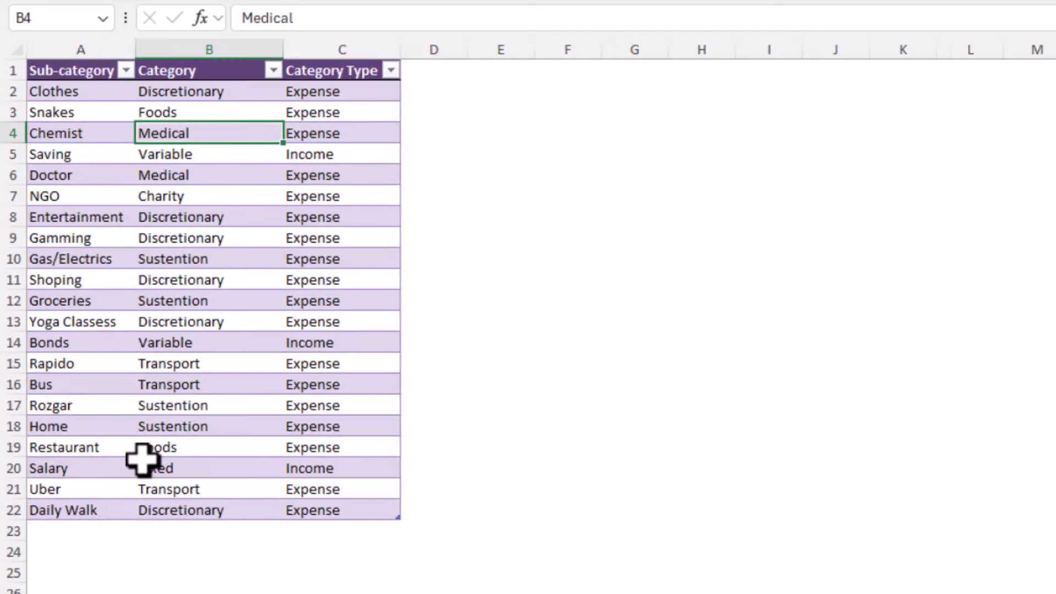
Step: Add OLA in row 23 of CatTable with Category Transport and type Expense
{"action": "left_click", "coordinate": [78, 533]}
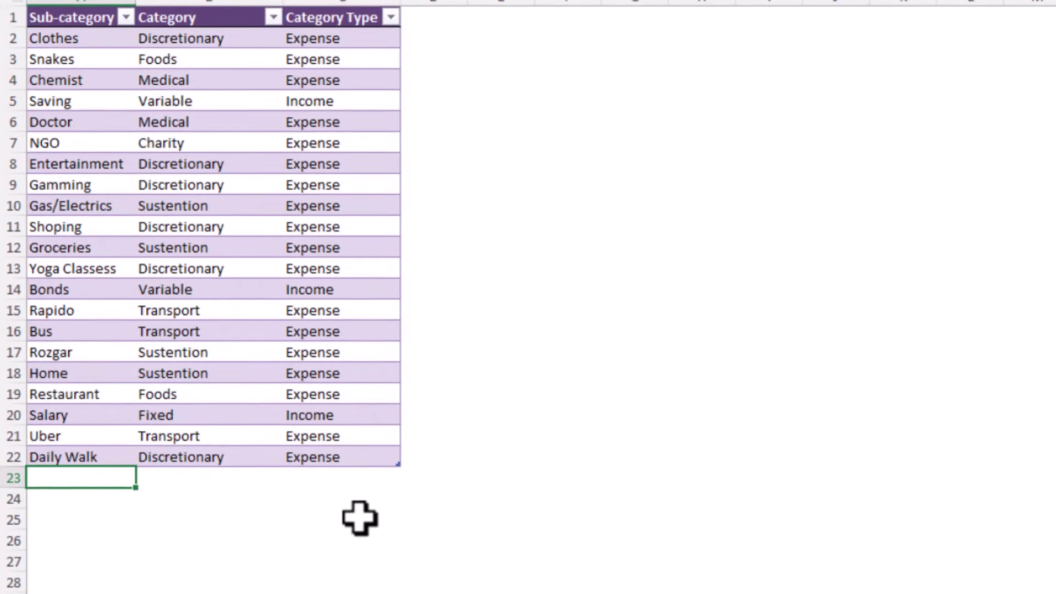
{"action": "type", "text": "OLA"}
{"action": "key", "text": "Tab"}
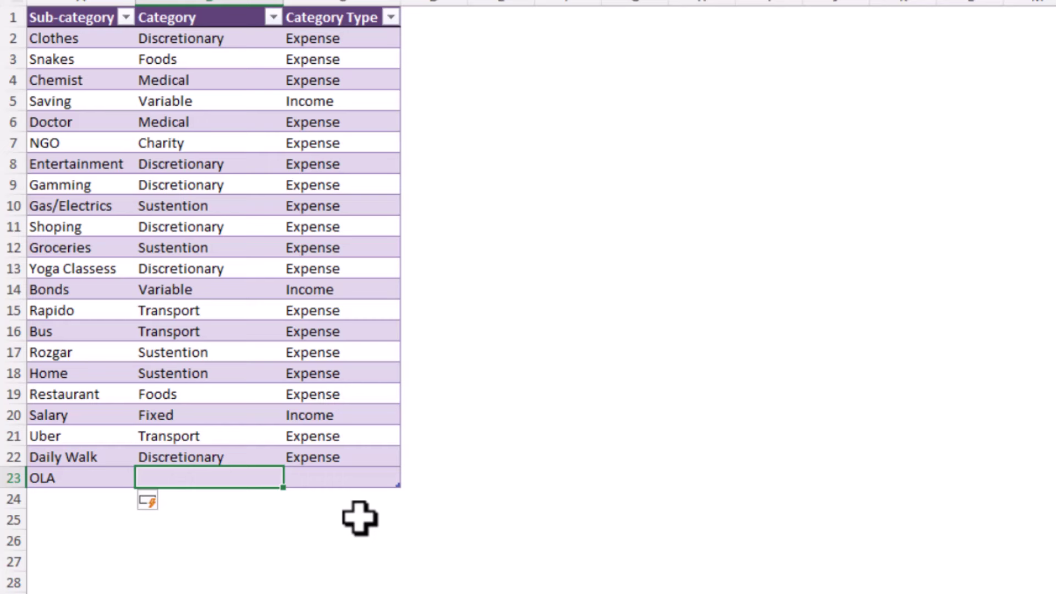
{"action": "type", "text": "T"}
{"action": "key", "text": "Tab"}
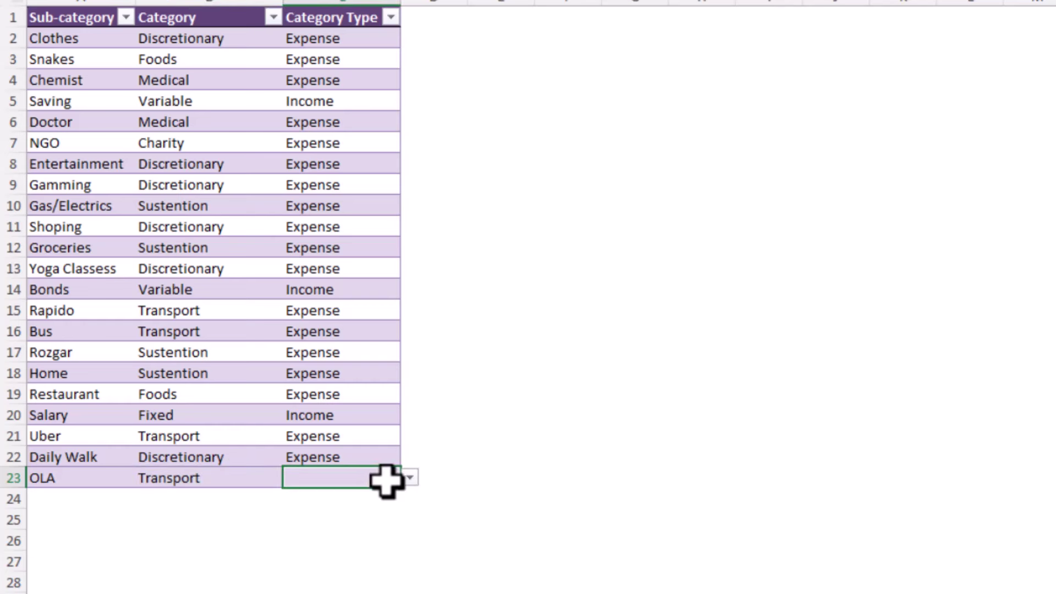
{"action": "left_click", "coordinate": [410, 478]}
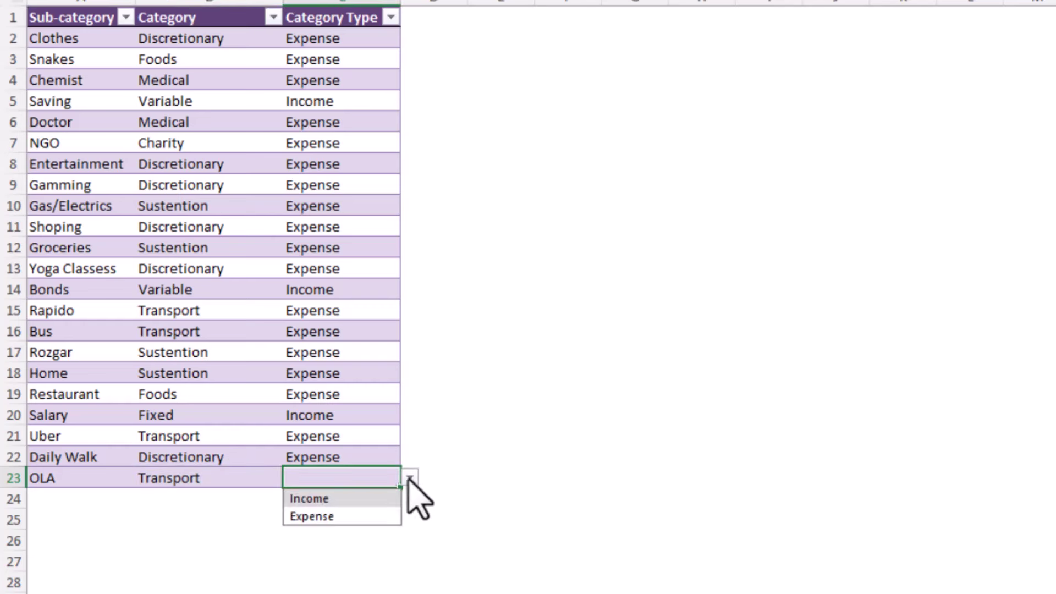
{"action": "left_click", "coordinate": [336, 516]}
{"action": "left_click", "coordinate": [239, 470]}
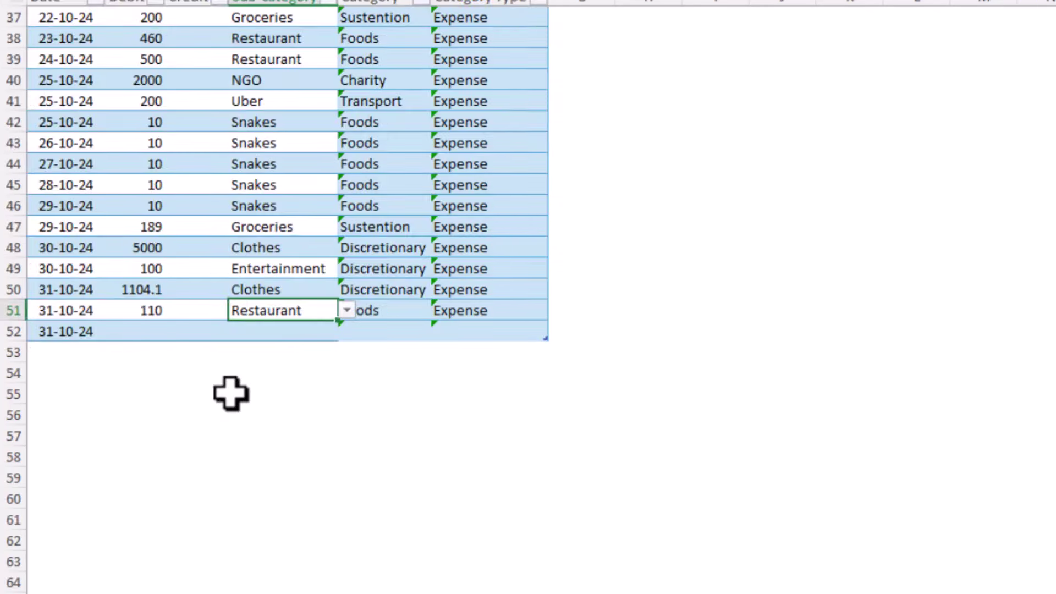
Step: Enter a 50 debit in row 52 for the 31-10-24 transaction
{"action": "left_click", "coordinate": [177, 332]}
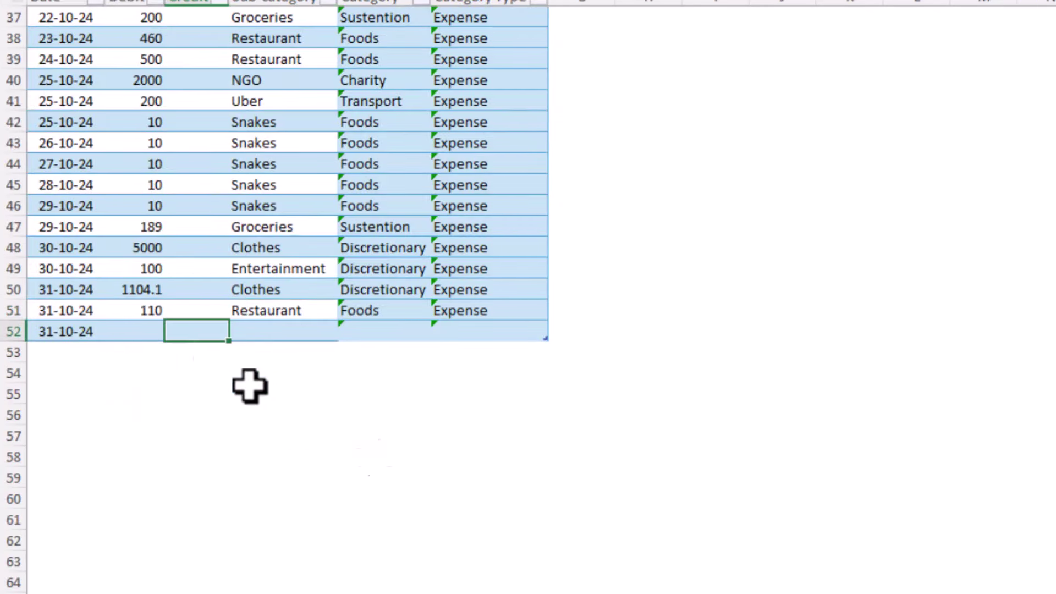
{"action": "left_click", "coordinate": [137, 333]}
{"action": "type", "text": "50"}
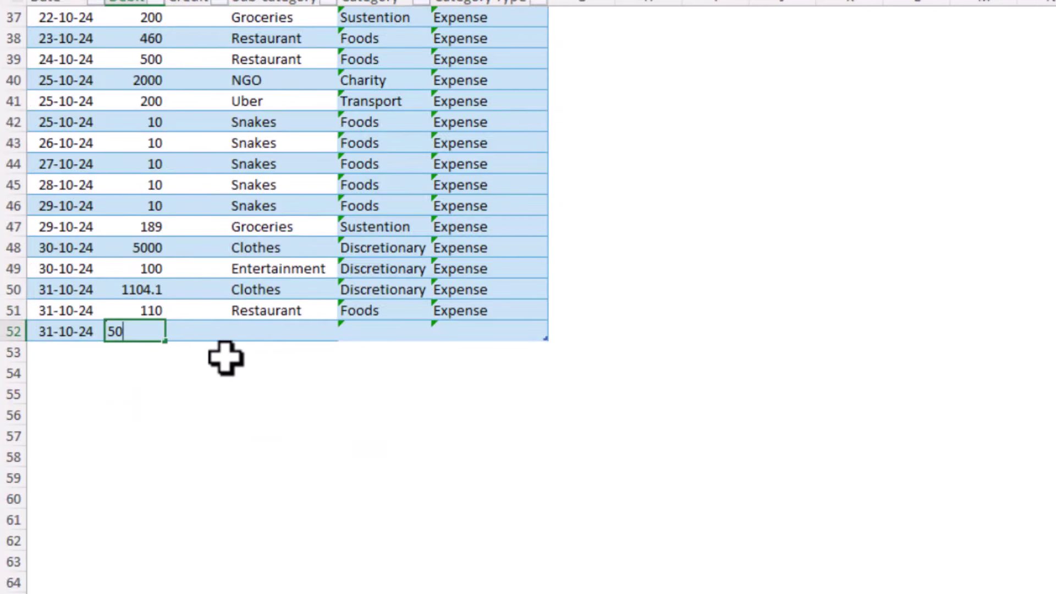
{"action": "key", "text": "Tab"}
Step: Choose OLA as row 52's sub-category so Transport and Expense fill in
{"action": "left_click", "coordinate": [275, 329]}
{"action": "left_click", "coordinate": [347, 330]}
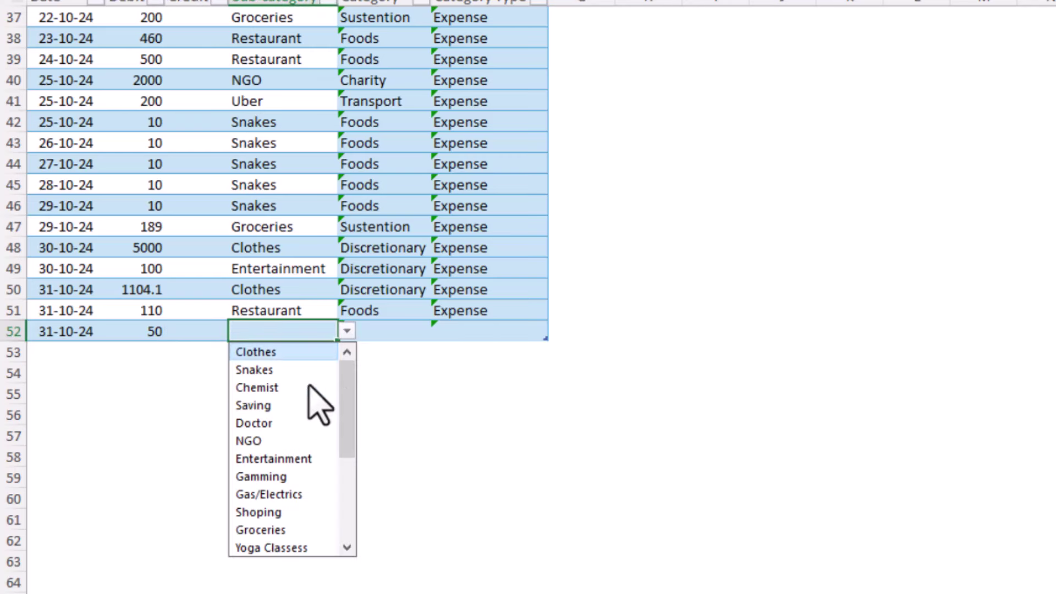
{"action": "scroll", "coordinate": [314, 413], "scroll_direction": "down", "scroll_amount": 1}
{"action": "scroll", "coordinate": [314, 420], "scroll_direction": "down", "scroll_amount": 1}
{"action": "scroll", "coordinate": [313, 424], "scroll_direction": "down", "scroll_amount": 1}
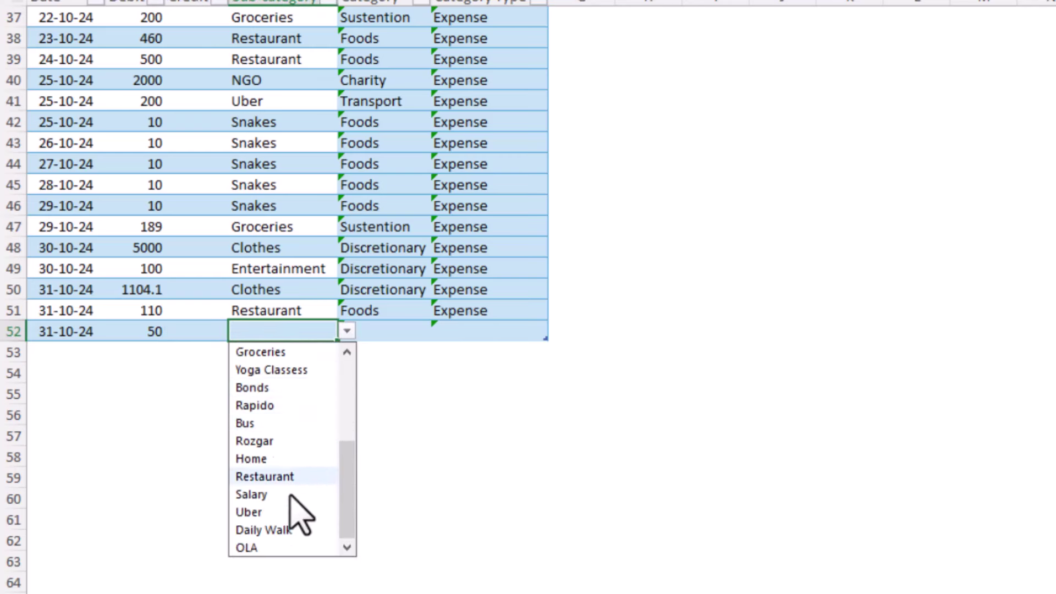
{"action": "left_click", "coordinate": [263, 546]}
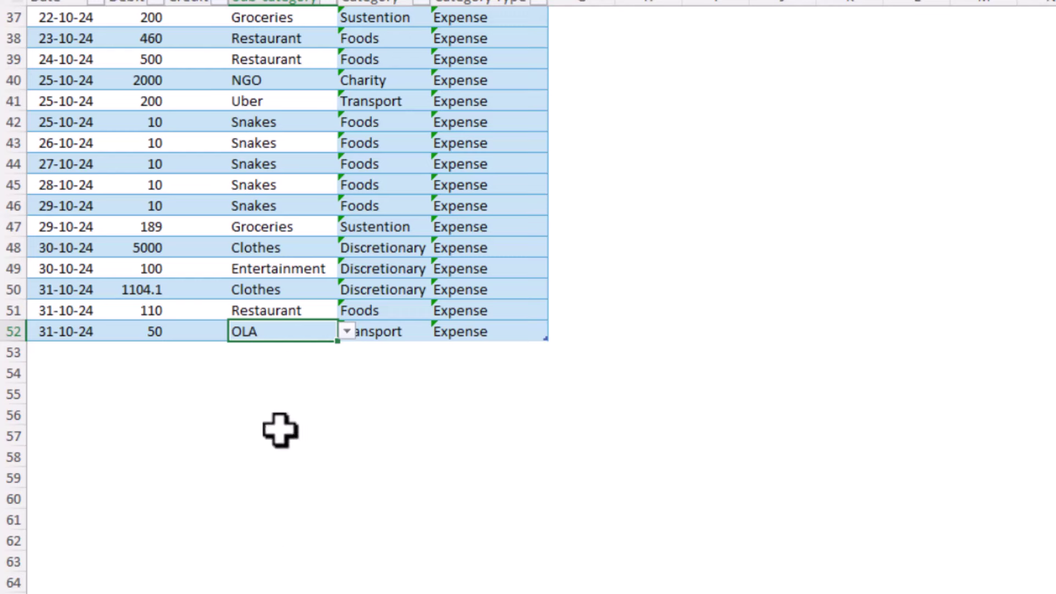
{"action": "left_click", "coordinate": [354, 412]}
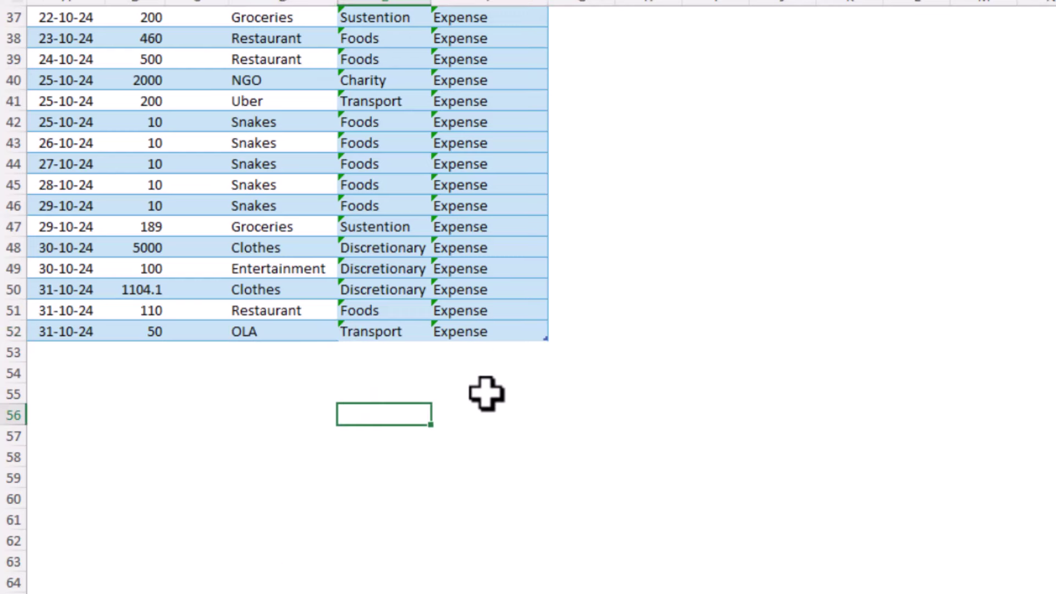
Step: Scroll back up and inspect the Category lookup formula in E2
{"action": "scroll", "coordinate": [484, 390], "scroll_direction": "up", "scroll_amount": 9}
{"action": "scroll", "coordinate": [486, 379], "scroll_direction": "up", "scroll_amount": 3}
{"action": "left_click", "coordinate": [428, 121]}
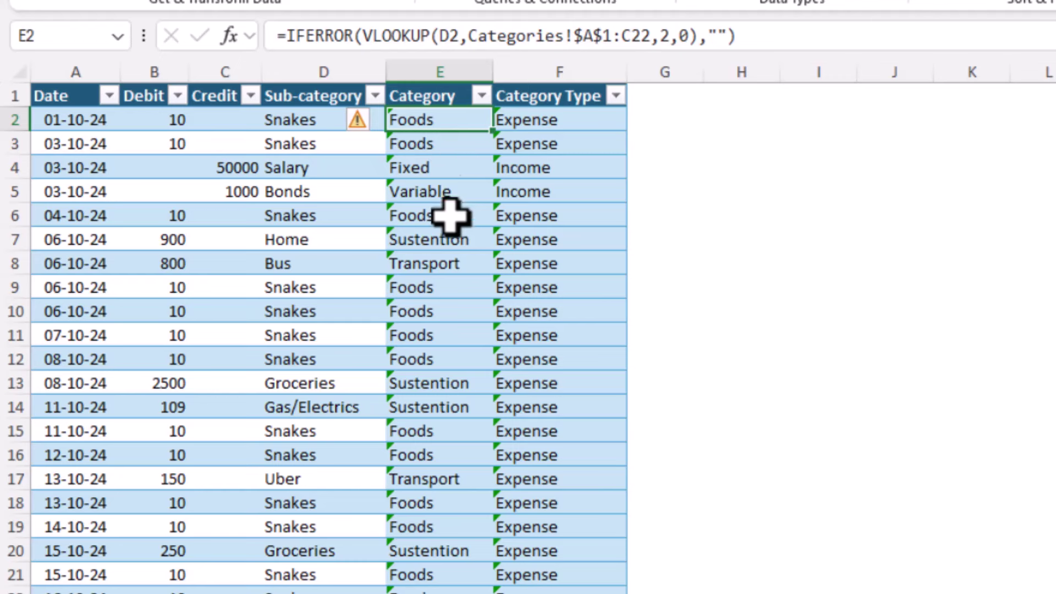
Step: Compare the IFERROR VLOOKUP formulas in the Category Type and Category columns
{"action": "left_click", "coordinate": [556, 121]}
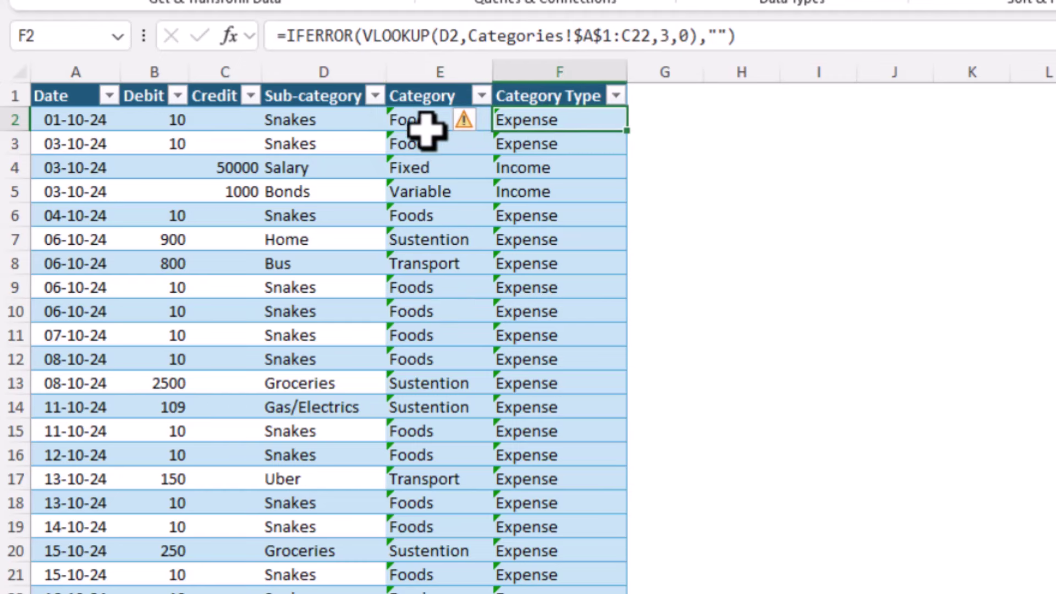
{"action": "left_click", "coordinate": [428, 127]}
{"action": "left_click", "coordinate": [604, 169]}
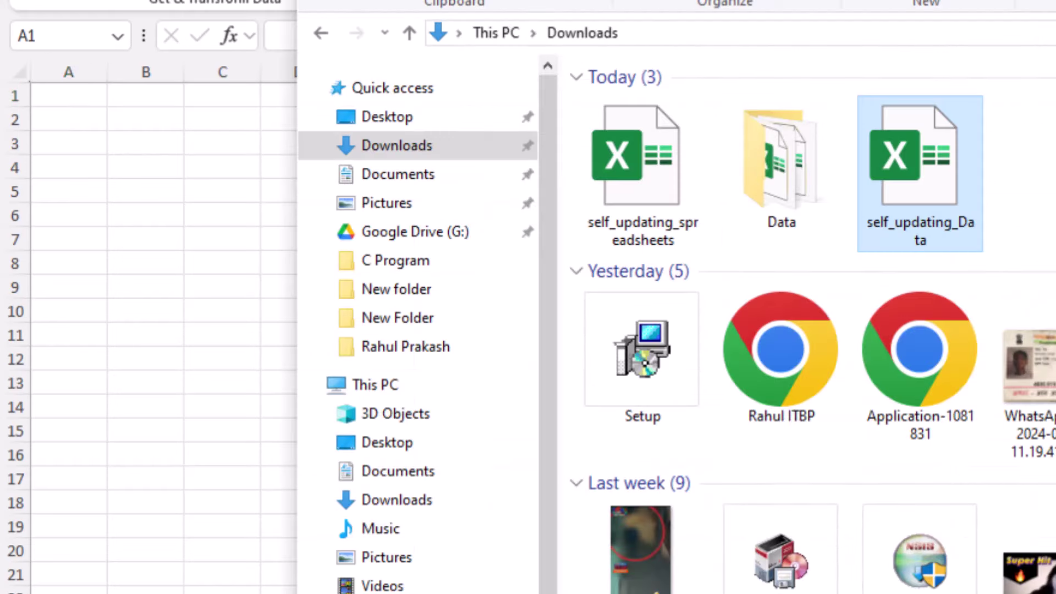
Step: Open the Data folder and review the Jan-2024 to Apr-2024 workbooks, selecting Apr-2024
{"action": "double_click", "coordinate": [778, 203]}
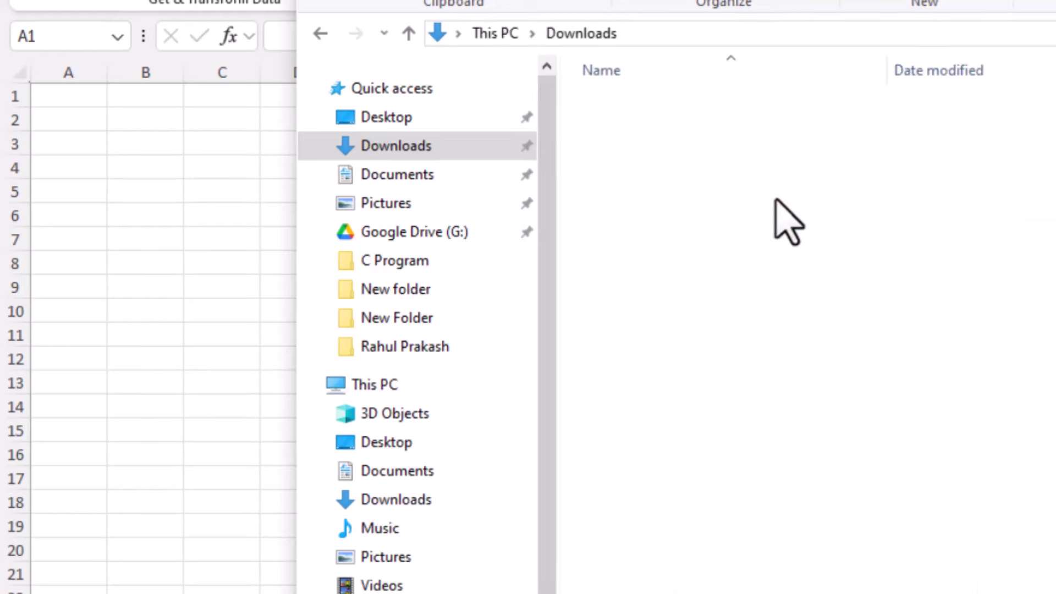
{"action": "left_click", "coordinate": [583, 124]}
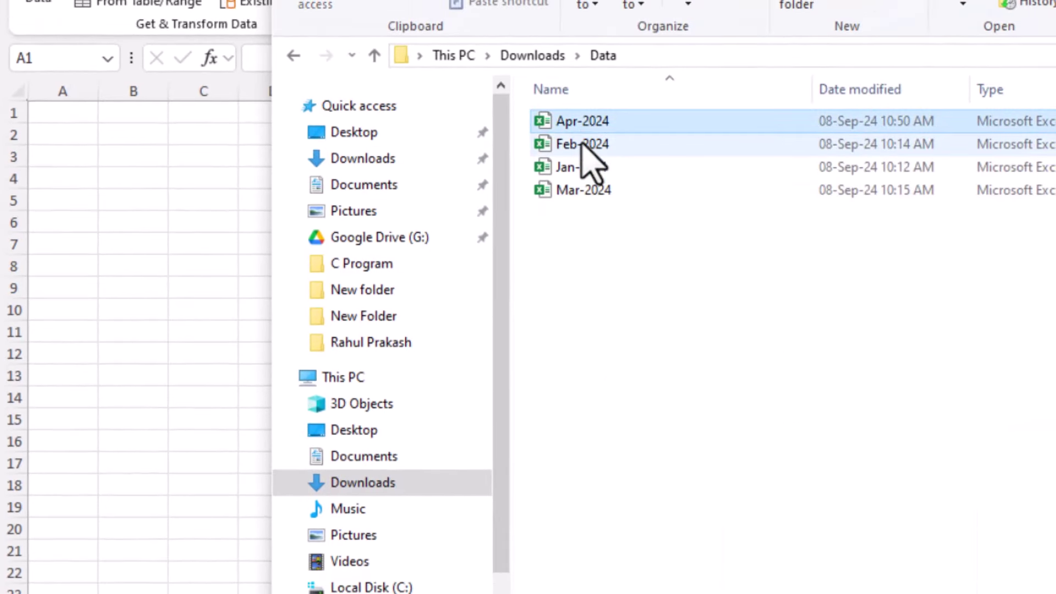
{"action": "left_click", "coordinate": [584, 145]}
{"action": "left_click", "coordinate": [583, 167]}
{"action": "left_click", "coordinate": [582, 190]}
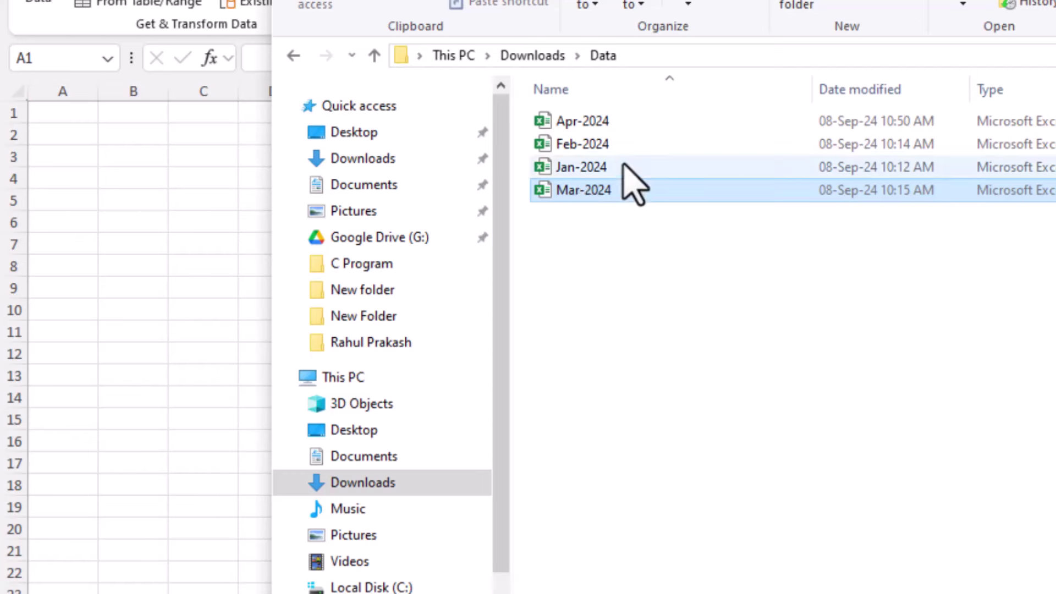
{"action": "left_click", "coordinate": [612, 124]}
{"action": "left_click", "coordinate": [609, 144]}
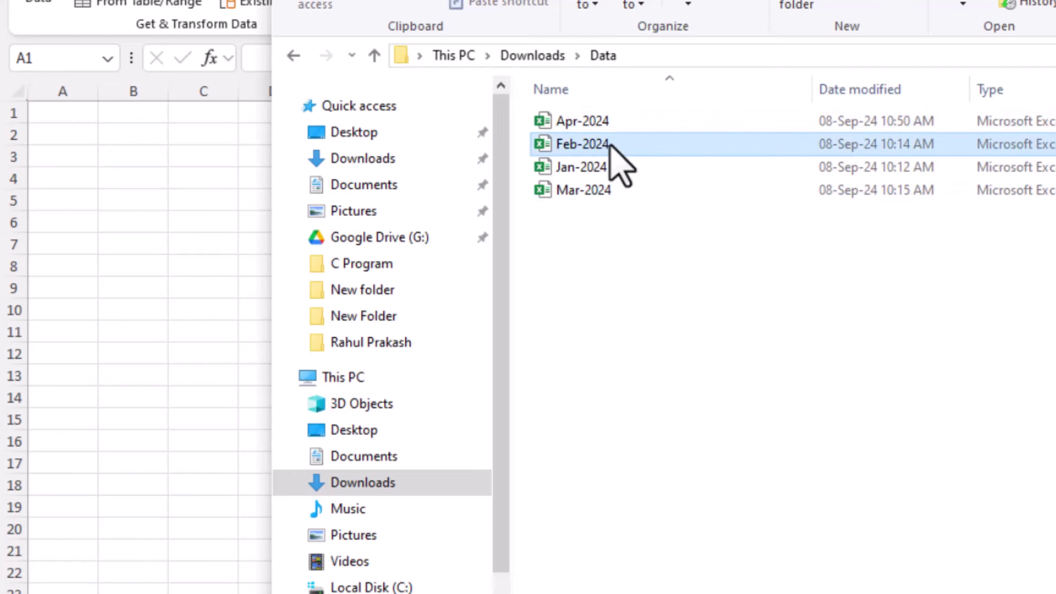
{"action": "left_click", "coordinate": [576, 121]}
Step: Open the Apr-2024 workbook and scroll through its sales rows
{"action": "double_click", "coordinate": [579, 123]}
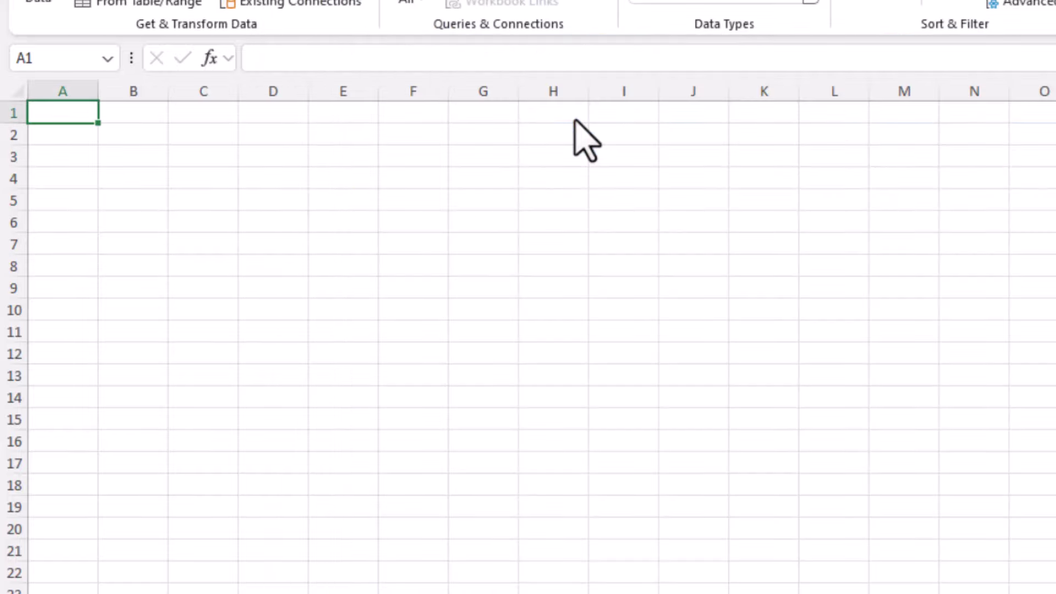
{"action": "left_click", "coordinate": [445, 199]}
{"action": "scroll", "coordinate": [445, 213], "scroll_direction": "down", "scroll_amount": 8}
{"action": "scroll", "coordinate": [444, 215], "scroll_direction": "down", "scroll_amount": 8}
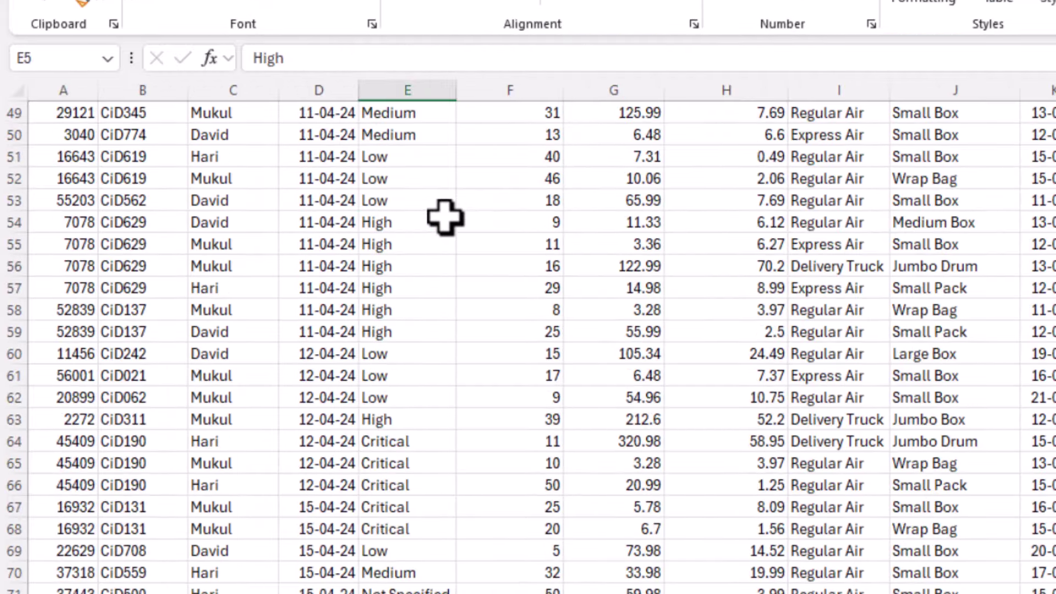
{"action": "scroll", "coordinate": [446, 217], "scroll_direction": "down", "scroll_amount": 8}
{"action": "scroll", "coordinate": [445, 217], "scroll_direction": "down", "scroll_amount": 8}
{"action": "scroll", "coordinate": [446, 220], "scroll_direction": "down", "scroll_amount": 8}
{"action": "scroll", "coordinate": [445, 225], "scroll_direction": "down", "scroll_amount": 7}
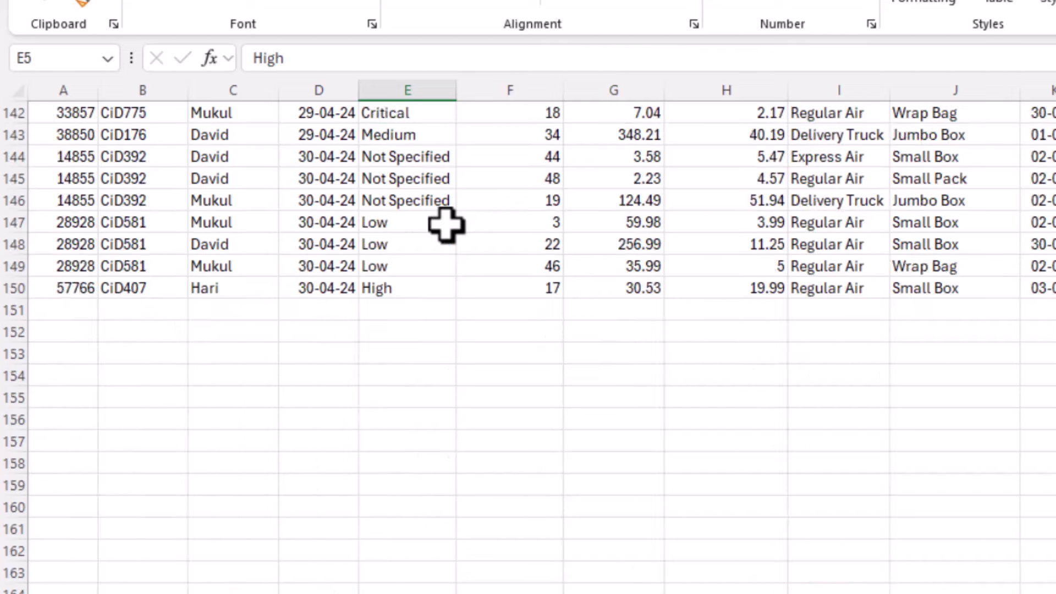
{"action": "scroll", "coordinate": [446, 225], "scroll_direction": "down", "scroll_amount": 4}
{"action": "scroll", "coordinate": [446, 224], "scroll_direction": "up", "scroll_amount": 12}
{"action": "scroll", "coordinate": [446, 224], "scroll_direction": "up", "scroll_amount": 5}
Step: Move to the empty worksheet and select cell A1
{"action": "left_click", "coordinate": [446, 225]}
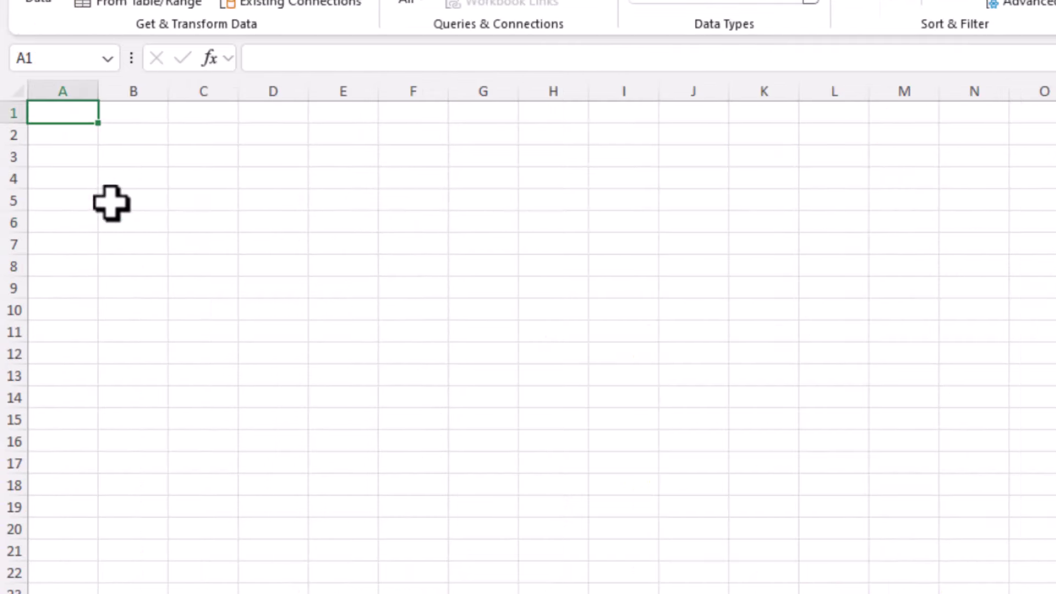
{"action": "left_click", "coordinate": [110, 201]}
{"action": "left_click", "coordinate": [82, 117]}
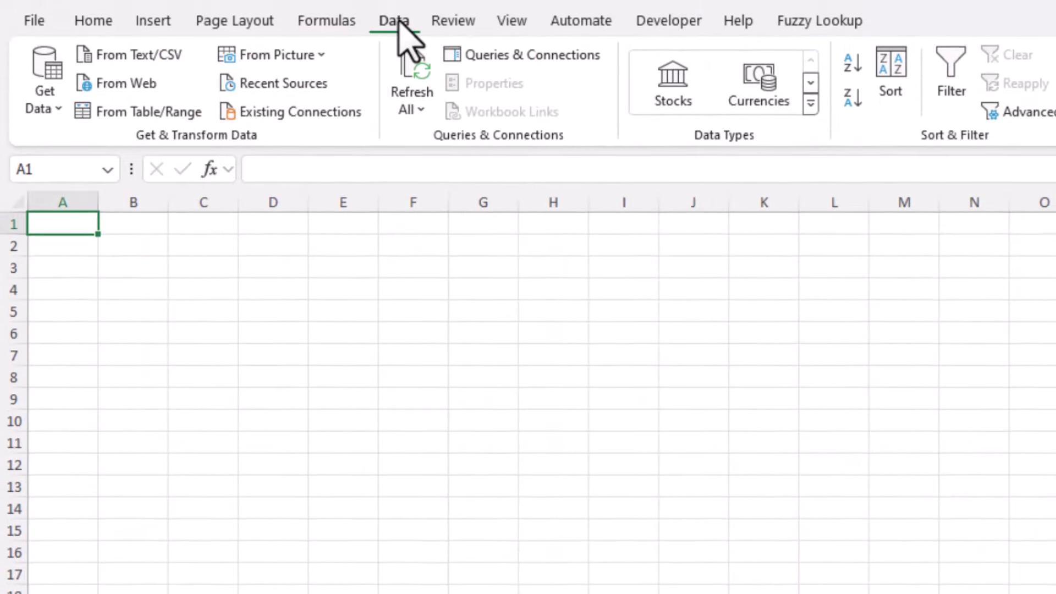
Step: Get data From Folder using Downloads\Data, previewing the Jan–Apr 2024 workbooks
{"action": "left_click", "coordinate": [57, 112]}
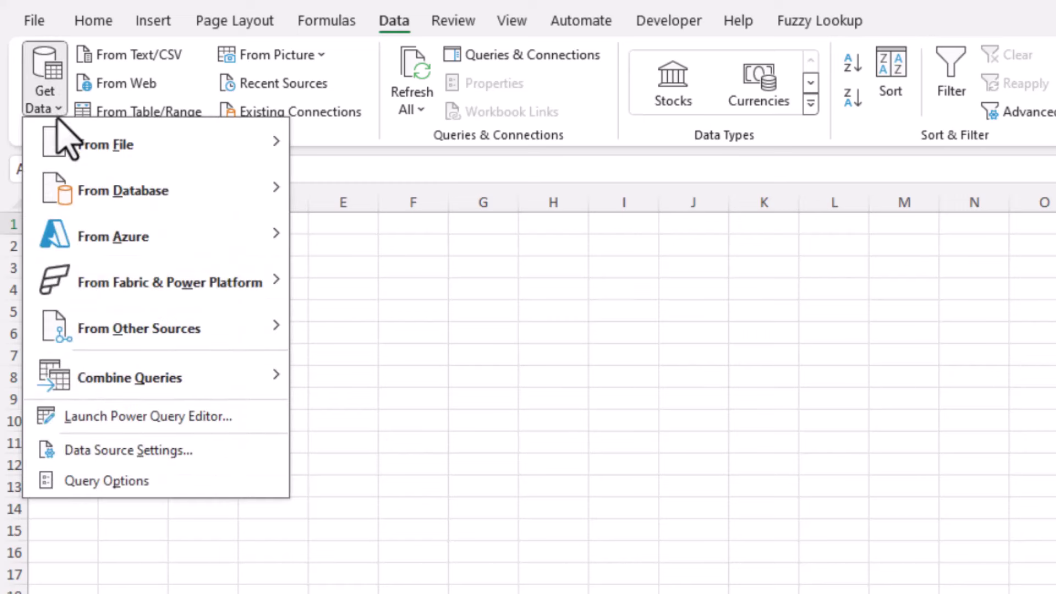
{"action": "mouse_move", "coordinate": [106, 144]}
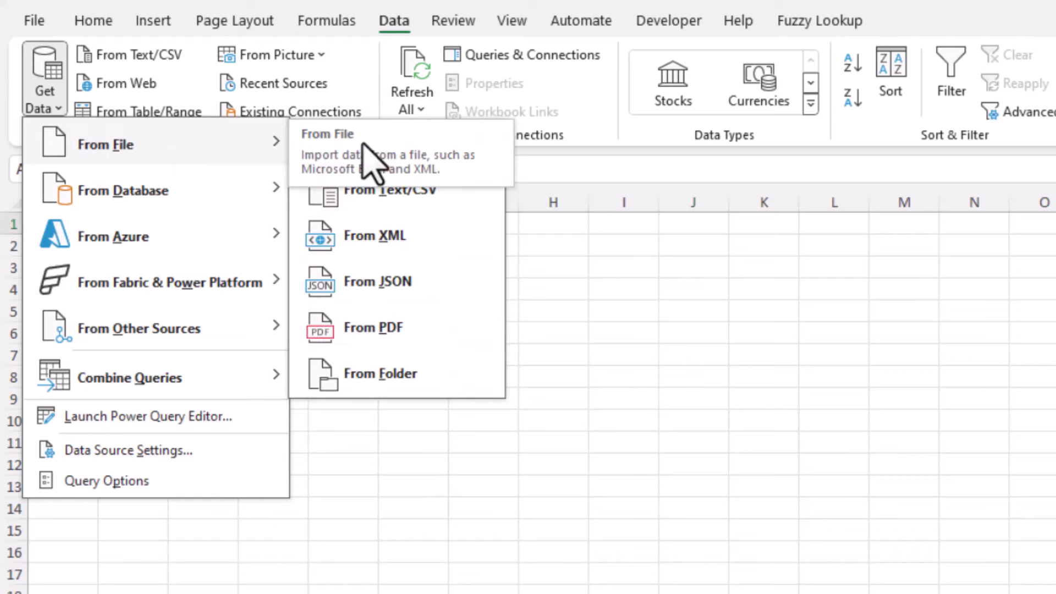
{"action": "left_click", "coordinate": [385, 380]}
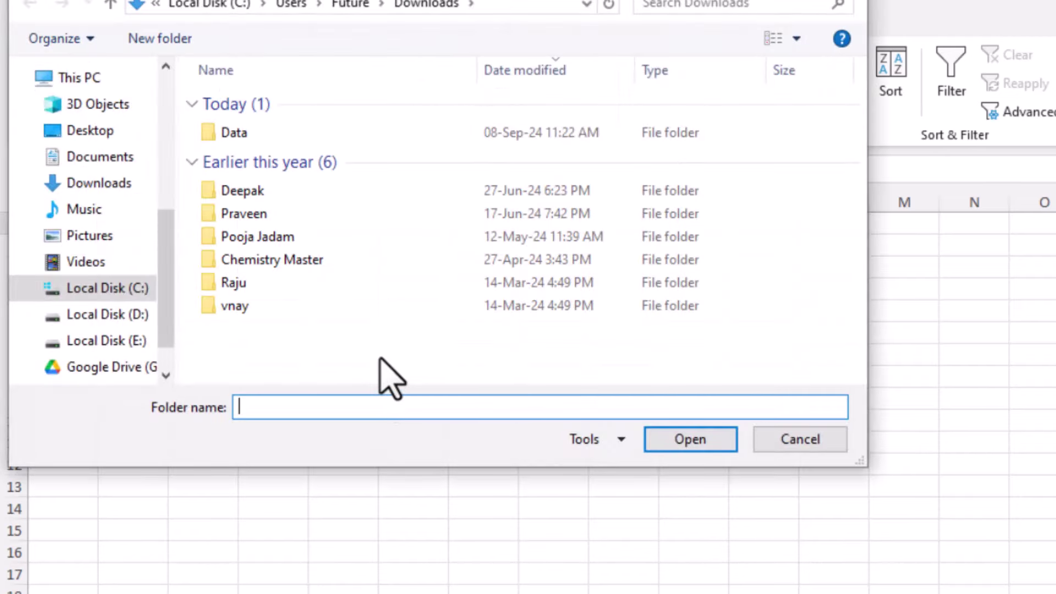
{"action": "left_click", "coordinate": [72, 185]}
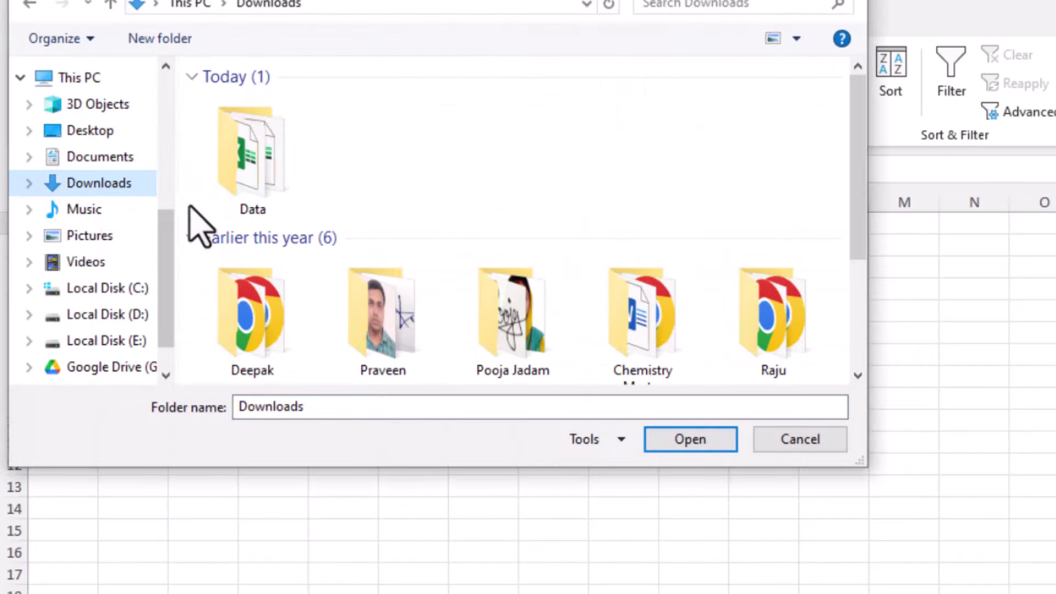
{"action": "left_click", "coordinate": [262, 171]}
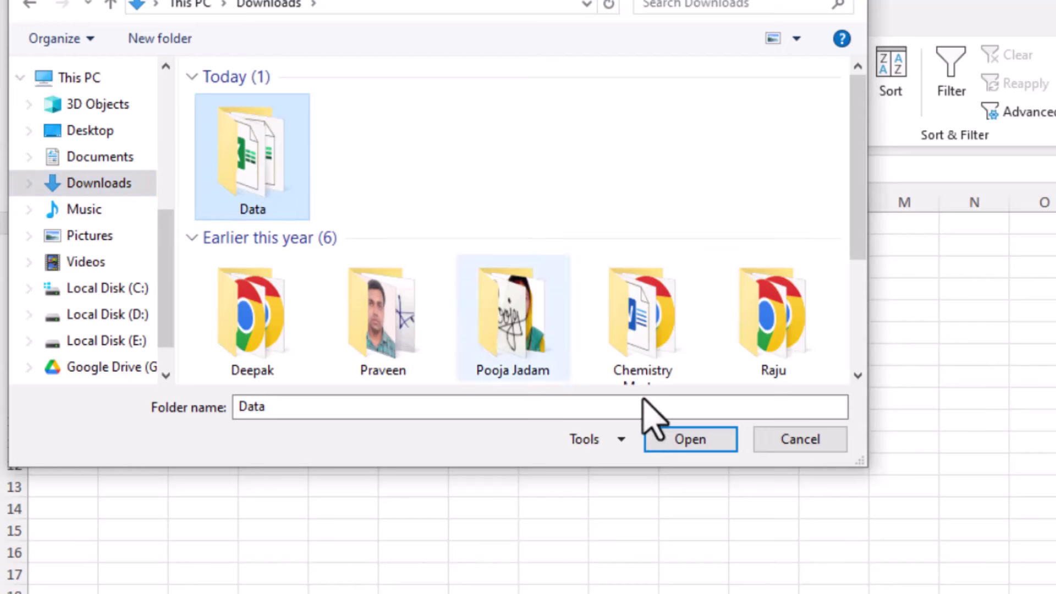
{"action": "left_click", "coordinate": [715, 438]}
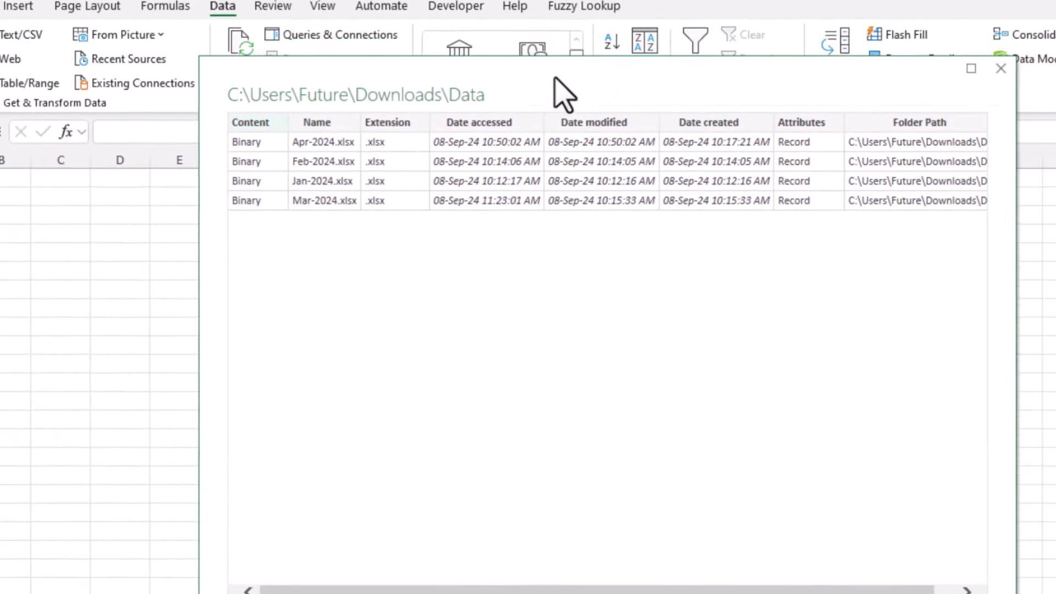
{"action": "left_click_drag", "start_coordinate": [562, 94], "coordinate": [472, 118]}
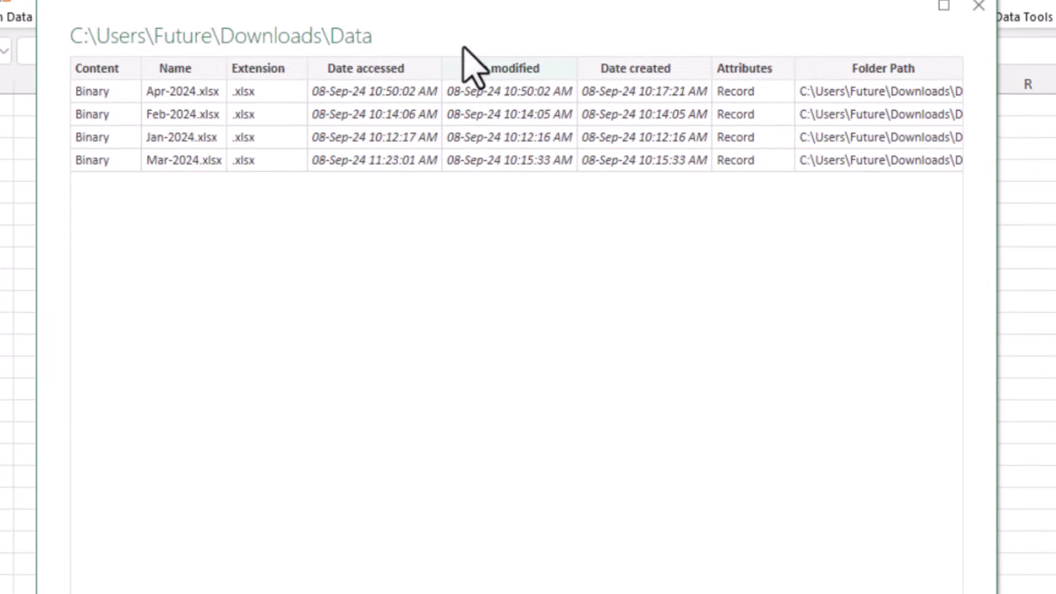
{"action": "mouse_move", "coordinate": [482, 20]}
{"action": "left_mouse_down"}
{"action": "mouse_move", "coordinate": [479, 0]}
{"action": "mouse_move", "coordinate": [495, 0]}
{"action": "left_mouse_up"}
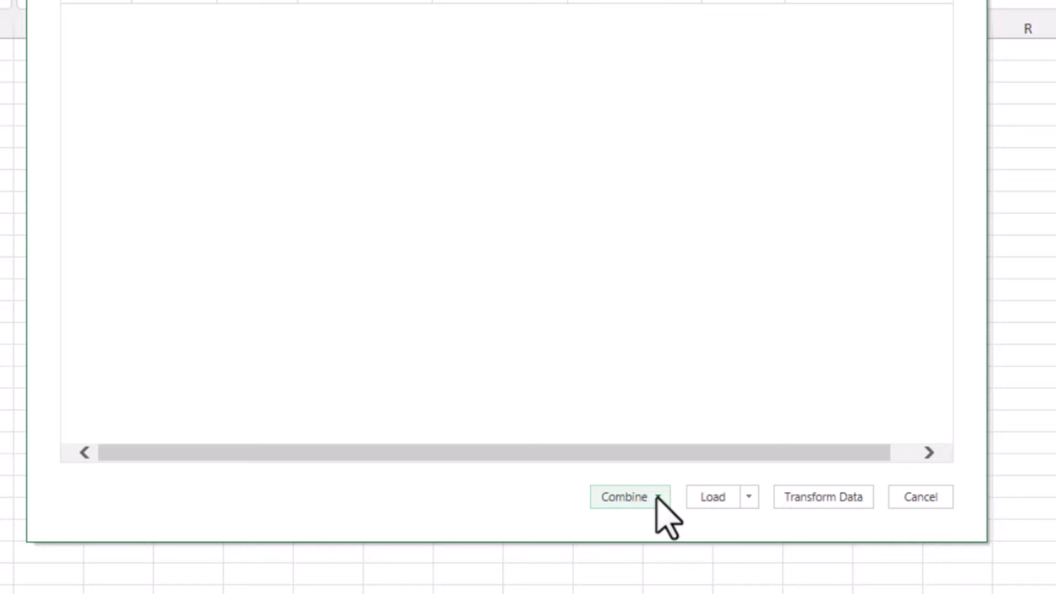
Step: Combine & Transform the folder's files using Sheet1, creating the Data (2) query
{"action": "left_click", "coordinate": [658, 498]}
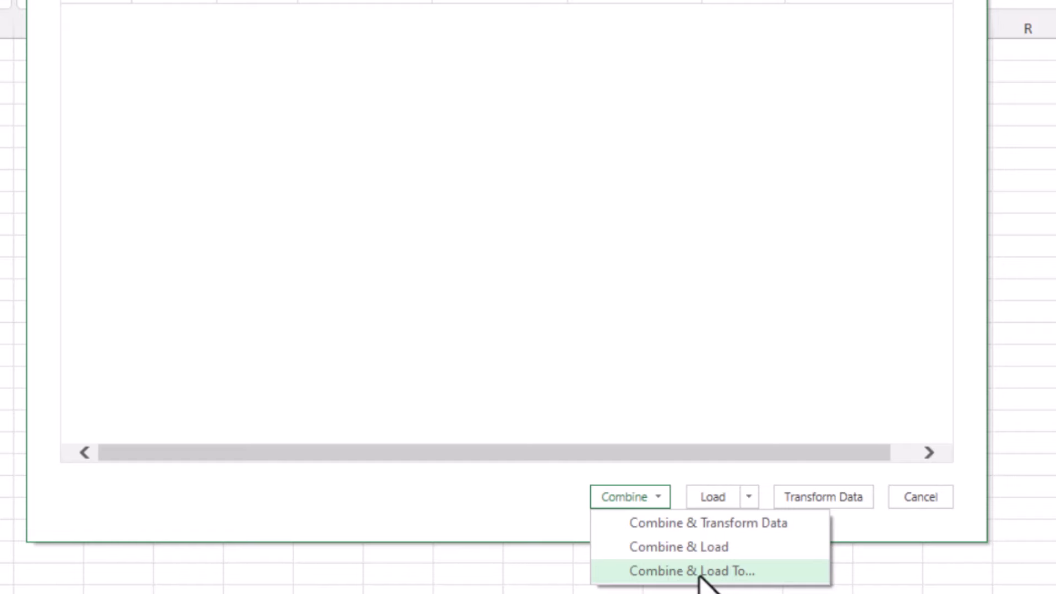
{"action": "left_click", "coordinate": [691, 525]}
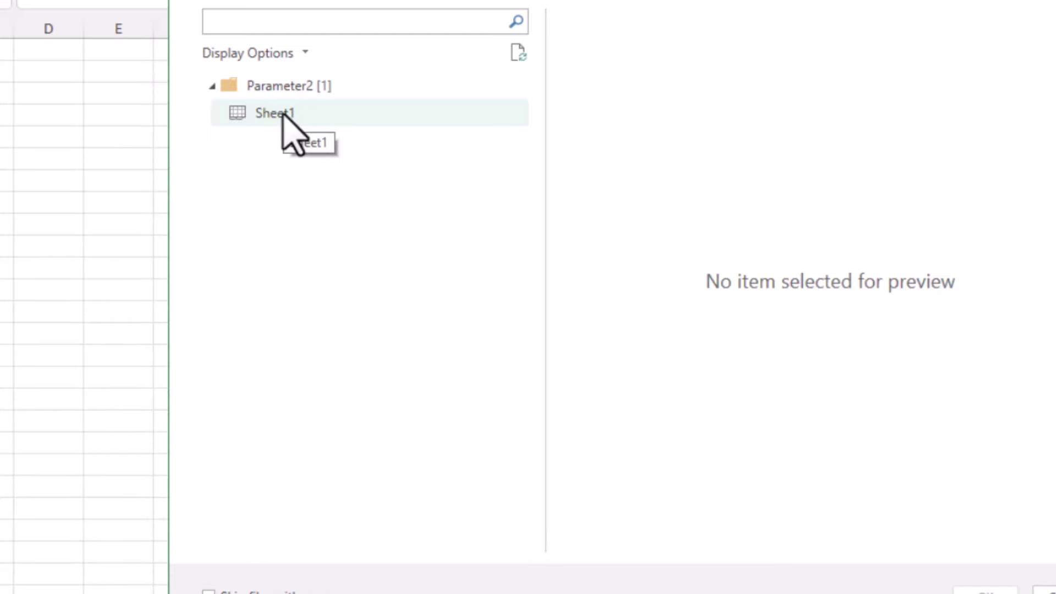
{"action": "left_click", "coordinate": [283, 115]}
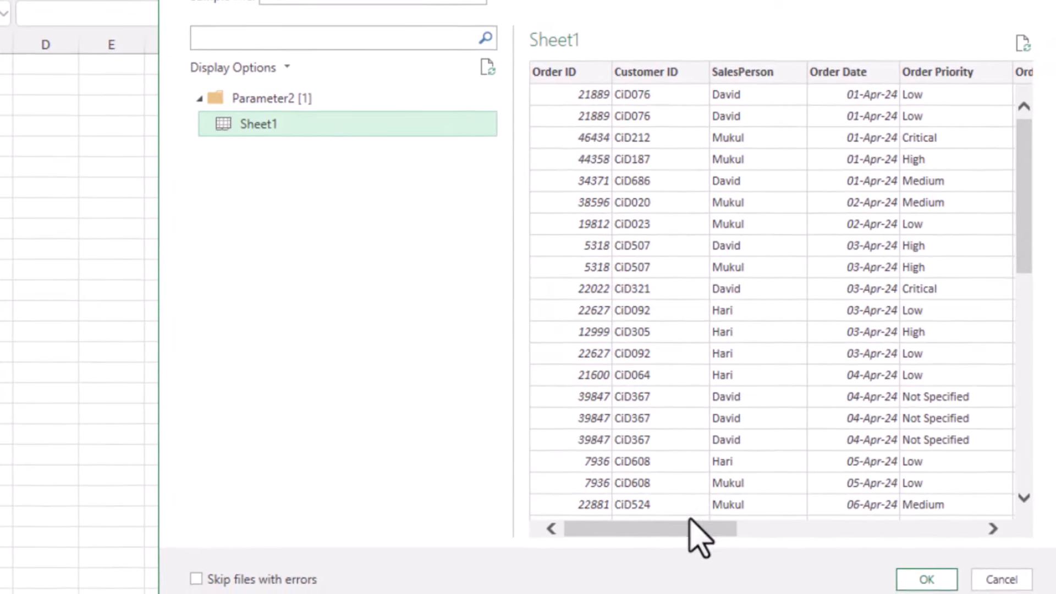
{"action": "mouse_move", "coordinate": [682, 529]}
{"action": "left_mouse_down"}
{"action": "mouse_move", "coordinate": [709, 528]}
{"action": "mouse_move", "coordinate": [684, 551]}
{"action": "mouse_move", "coordinate": [719, 534]}
{"action": "mouse_move", "coordinate": [971, 525]}
{"action": "left_mouse_up"}
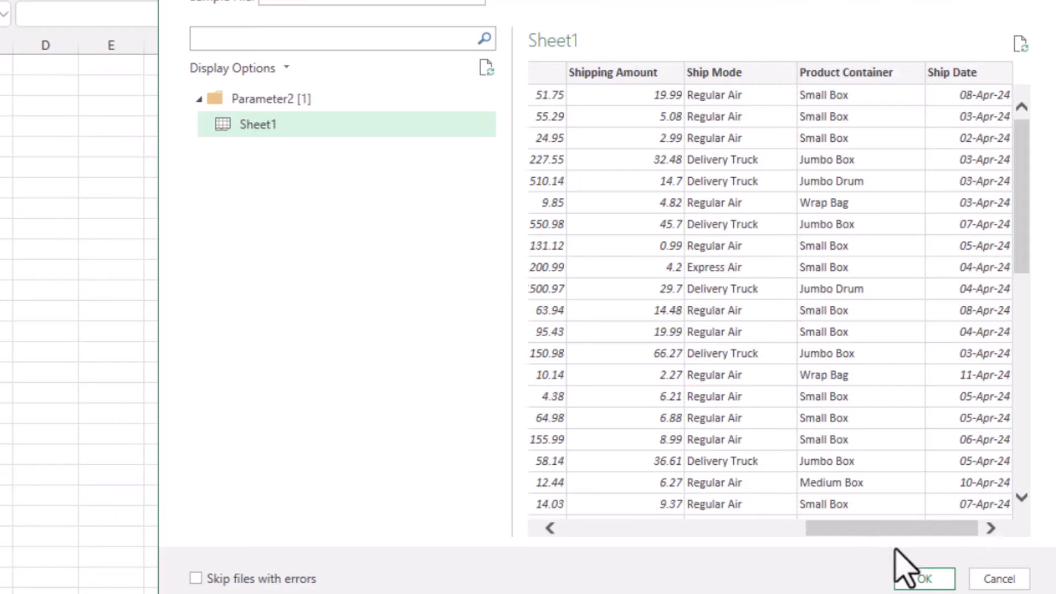
{"action": "left_click", "coordinate": [925, 579]}
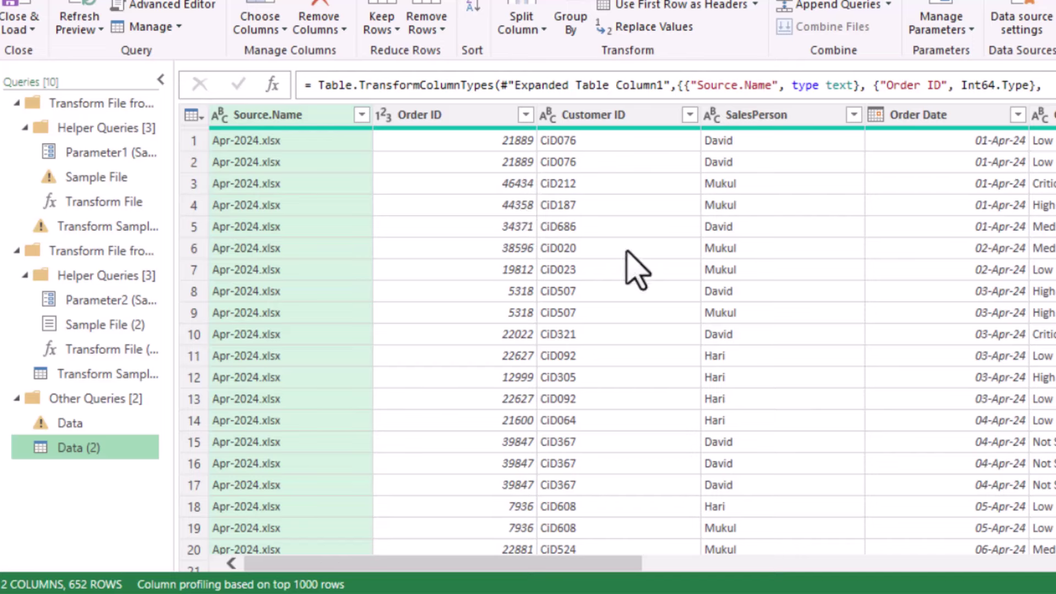
Step: Scroll the combined rows to confirm Source.Name includes every monthly file
{"action": "scroll", "coordinate": [632, 269], "scroll_direction": "down", "scroll_amount": 3}
{"action": "scroll", "coordinate": [627, 272], "scroll_direction": "down", "scroll_amount": 1}
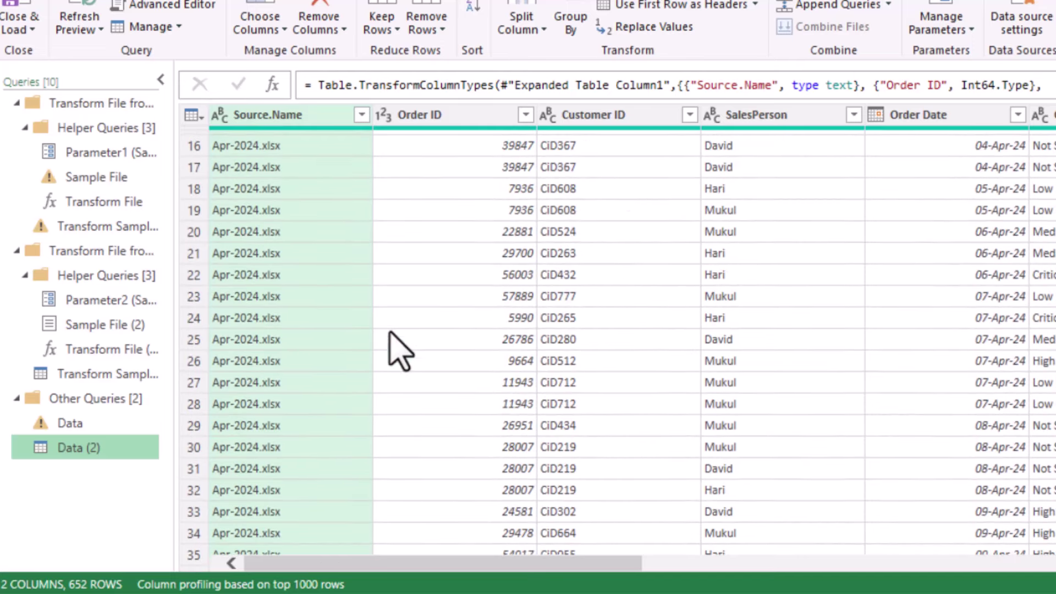
{"action": "scroll", "coordinate": [272, 325], "scroll_direction": "up", "scroll_amount": 5}
{"action": "scroll", "coordinate": [271, 325], "scroll_direction": "down", "scroll_amount": 2}
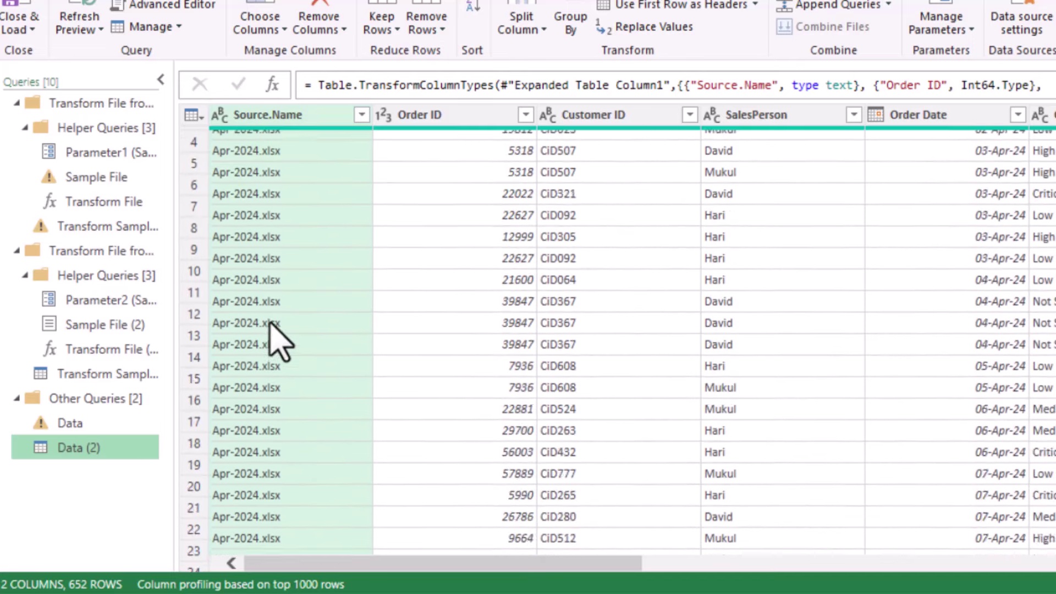
{"action": "scroll", "coordinate": [271, 326], "scroll_direction": "down", "scroll_amount": 8}
{"action": "scroll", "coordinate": [271, 326], "scroll_direction": "down", "scroll_amount": 6}
{"action": "scroll", "coordinate": [270, 325], "scroll_direction": "down", "scroll_amount": 7}
{"action": "scroll", "coordinate": [270, 326], "scroll_direction": "down", "scroll_amount": 4}
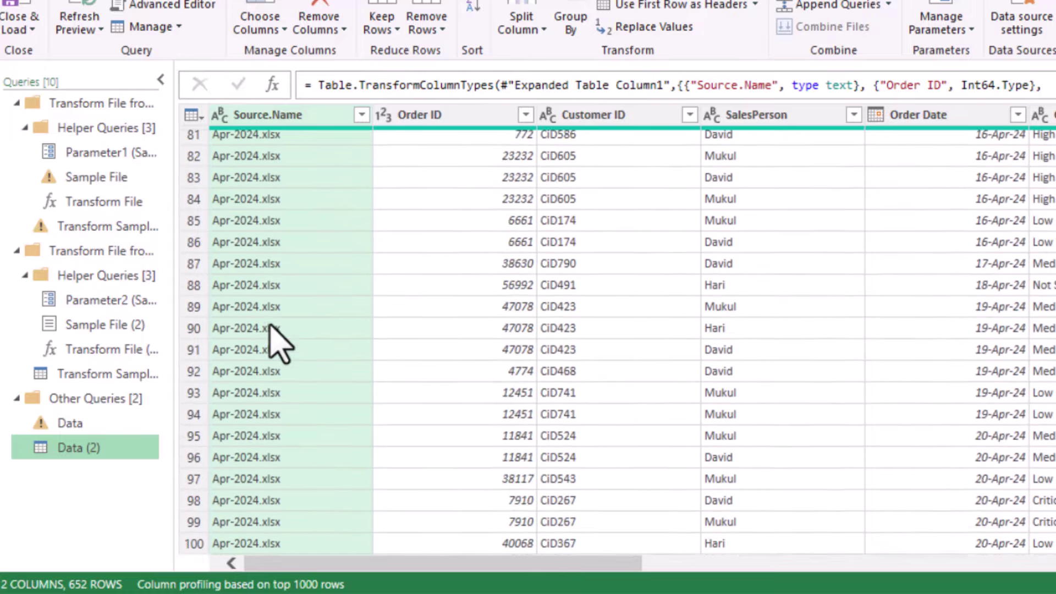
{"action": "scroll", "coordinate": [270, 325], "scroll_direction": "down", "scroll_amount": 6}
{"action": "scroll", "coordinate": [271, 325], "scroll_direction": "down", "scroll_amount": 6}
{"action": "scroll", "coordinate": [270, 326], "scroll_direction": "down", "scroll_amount": 5}
{"action": "scroll", "coordinate": [271, 325], "scroll_direction": "down", "scroll_amount": 9}
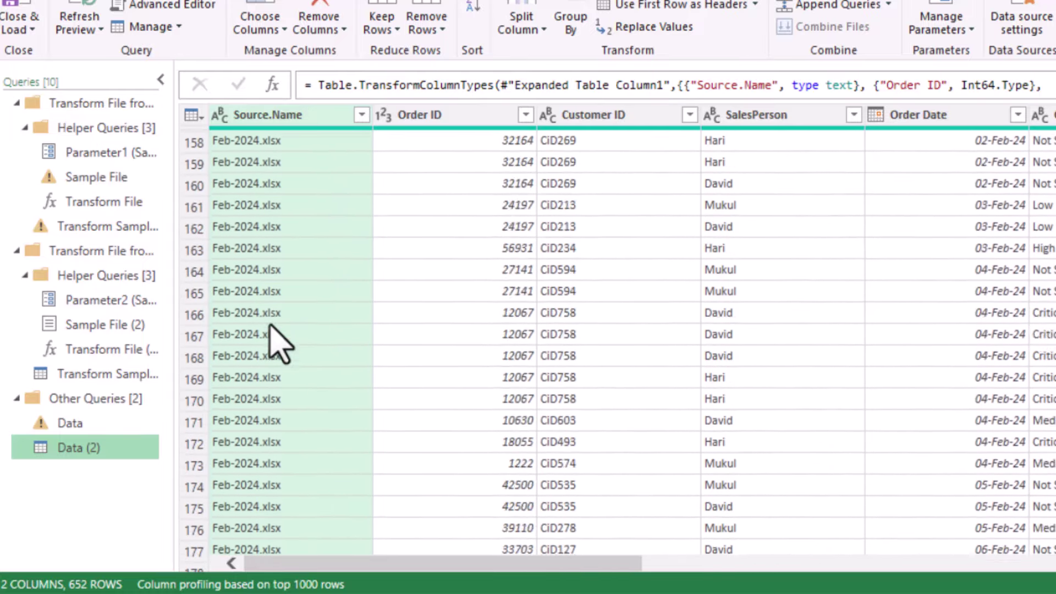
{"action": "scroll", "coordinate": [270, 325], "scroll_direction": "down", "scroll_amount": 6}
{"action": "scroll", "coordinate": [270, 326], "scroll_direction": "down", "scroll_amount": 2}
{"action": "scroll", "coordinate": [270, 325], "scroll_direction": "down", "scroll_amount": 7}
{"action": "scroll", "coordinate": [270, 325], "scroll_direction": "down", "scroll_amount": 9}
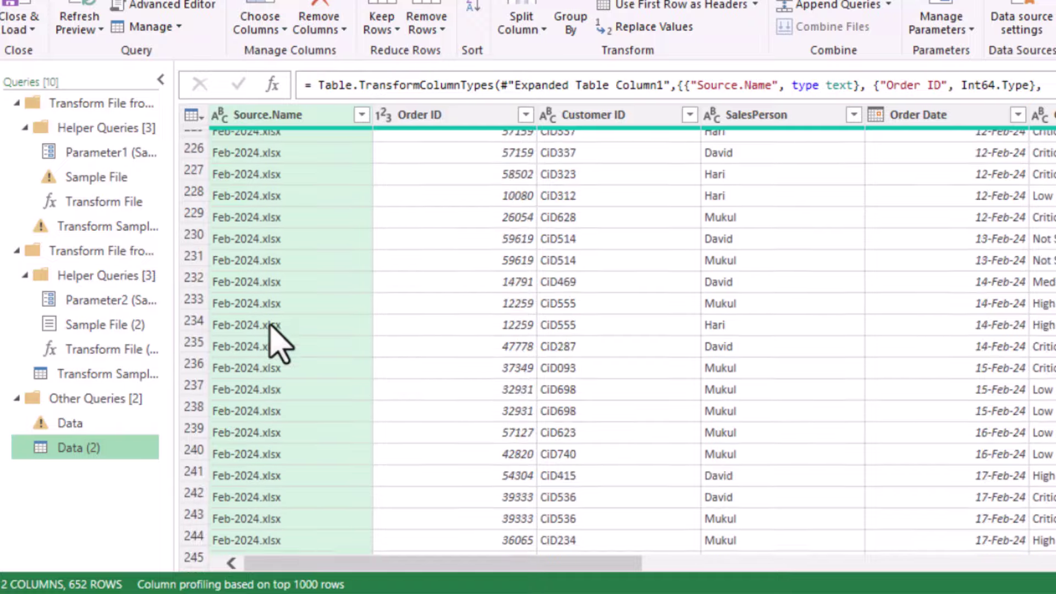
{"action": "scroll", "coordinate": [271, 326], "scroll_direction": "down", "scroll_amount": 9}
{"action": "scroll", "coordinate": [270, 325], "scroll_direction": "down", "scroll_amount": 7}
{"action": "scroll", "coordinate": [271, 325], "scroll_direction": "down", "scroll_amount": 8}
{"action": "scroll", "coordinate": [273, 341], "scroll_direction": "down", "scroll_amount": 8}
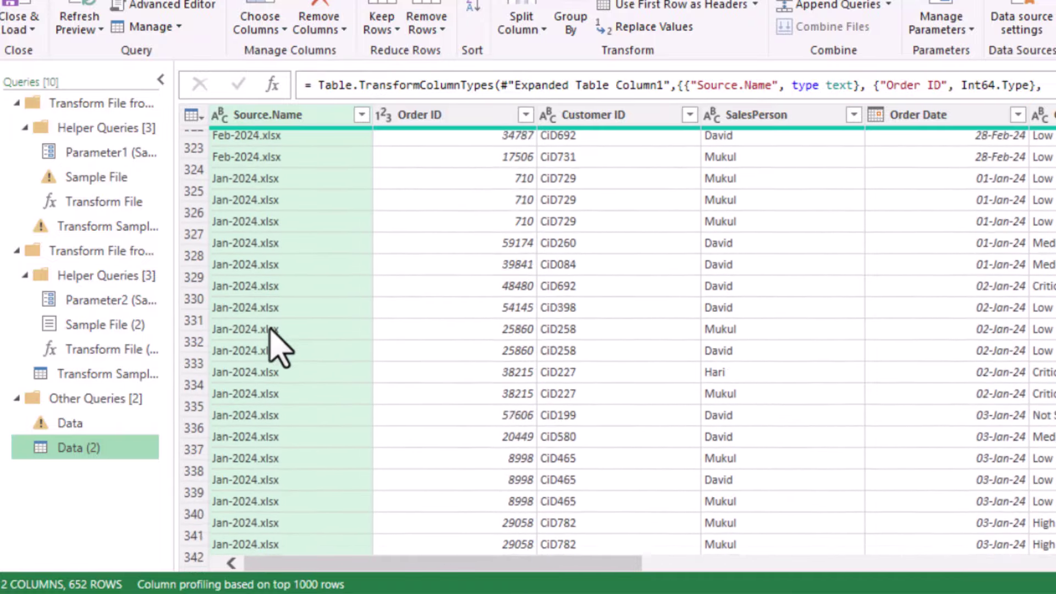
{"action": "scroll", "coordinate": [273, 339], "scroll_direction": "down", "scroll_amount": 3}
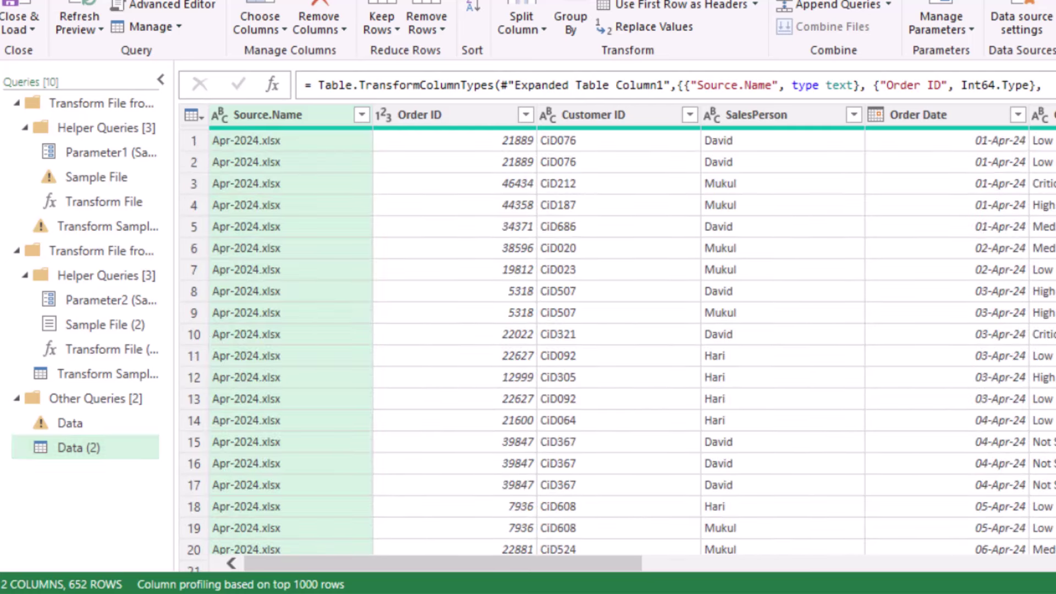
{"action": "left_click", "coordinate": [752, 141]}
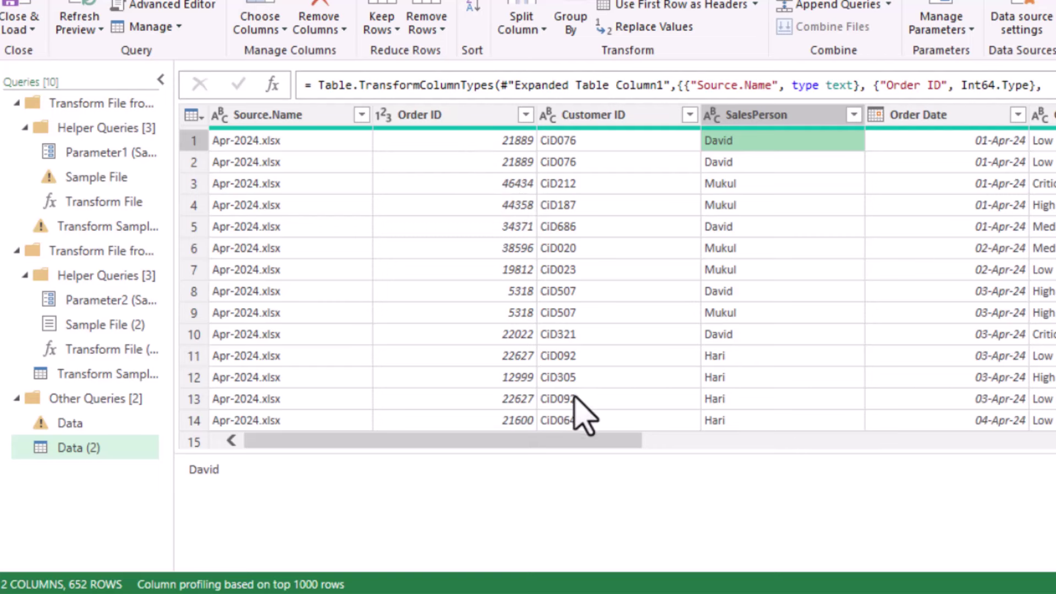
{"action": "left_click_drag", "start_coordinate": [582, 441], "coordinate": [913, 439]}
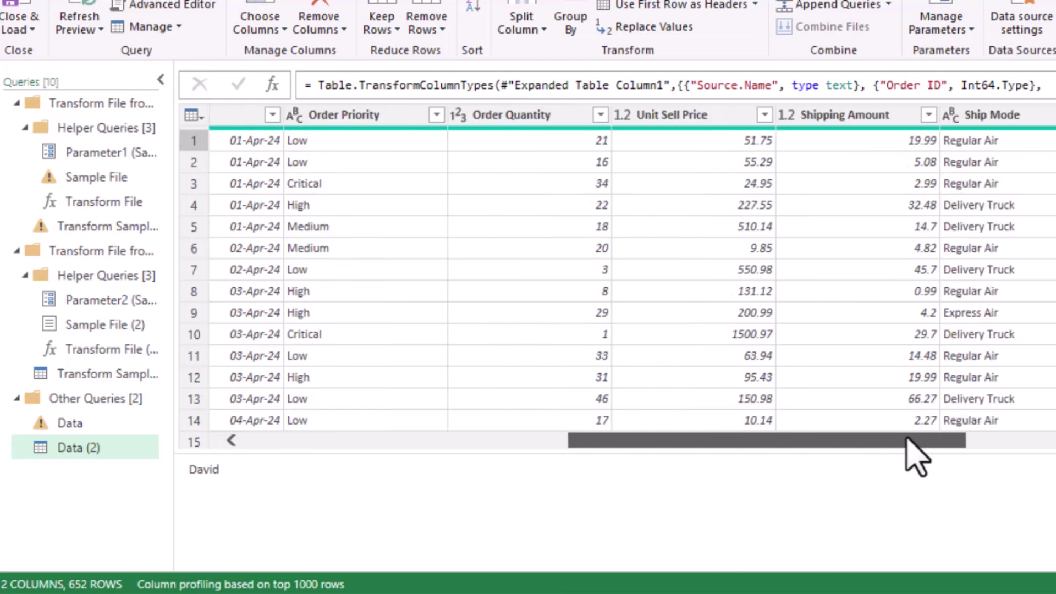
Step: Select the Order Quantity and Unit Sell Price columns together
{"action": "left_click", "coordinate": [555, 118]}
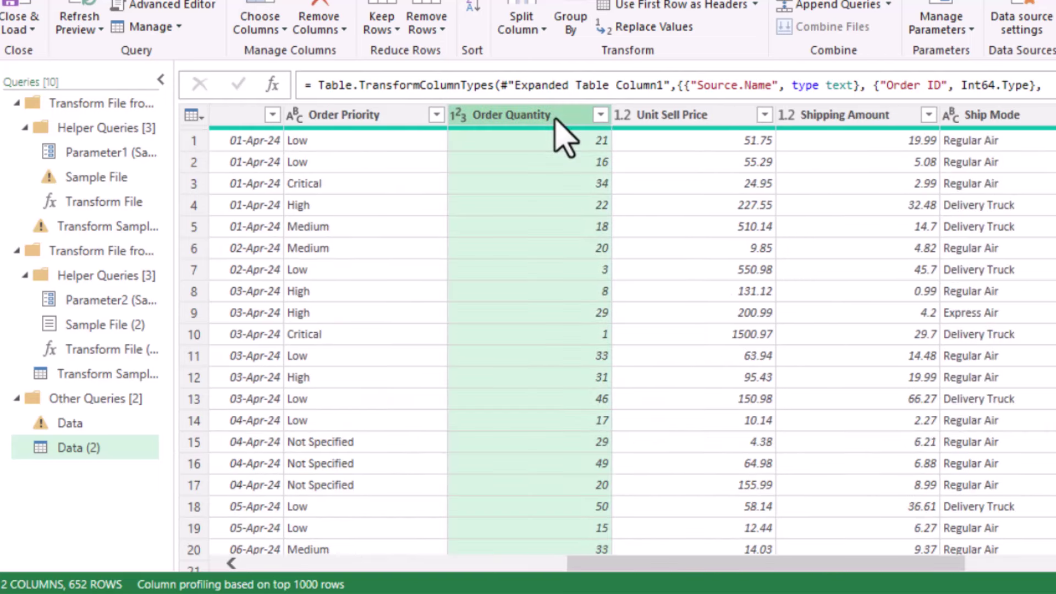
{"action": "left_click", "coordinate": [694, 116]}
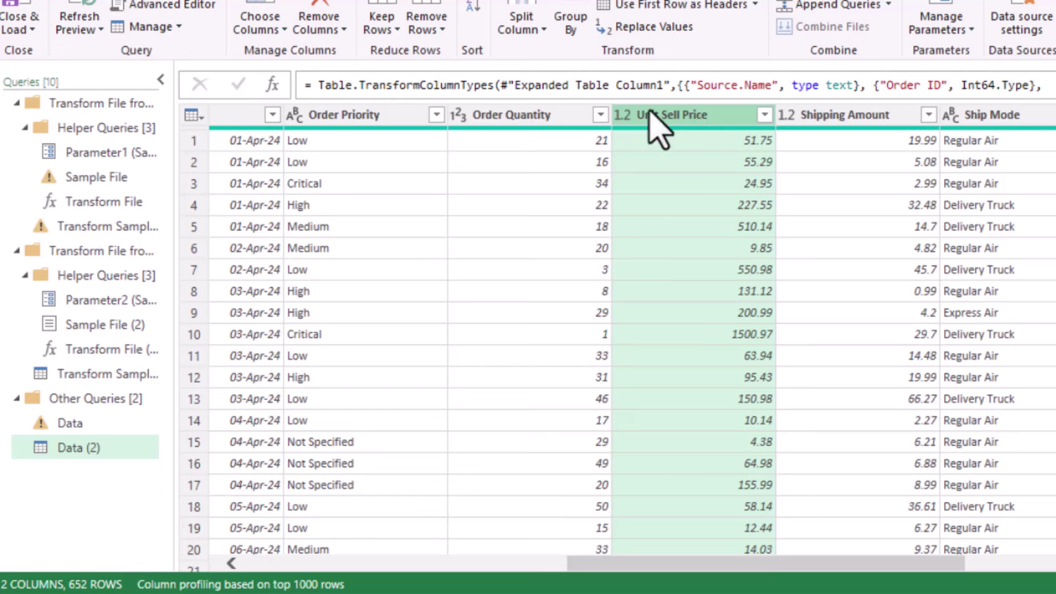
{"action": "left_click", "coordinate": [550, 117]}
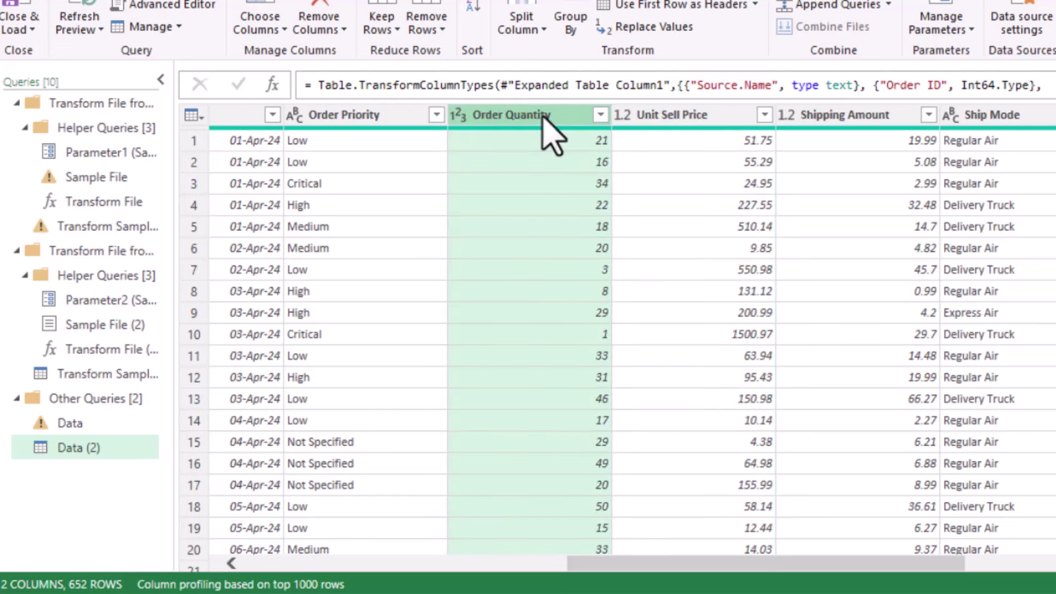
{"action": "left_click_drag", "start_coordinate": [544, 116], "coordinate": [554, 120]}
{"action": "left_click", "coordinate": [654, 117], "text": "ctrl"}
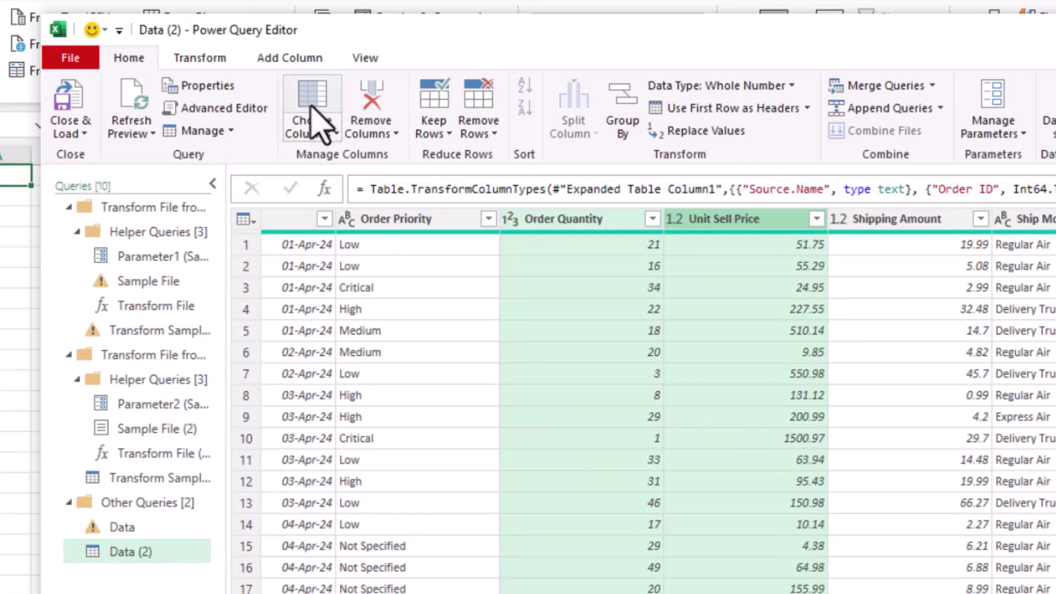
Step: Multiply Order Quantity by Unit Sell Price into a new column placed beside Unit Sell Price
{"action": "left_click", "coordinate": [290, 58]}
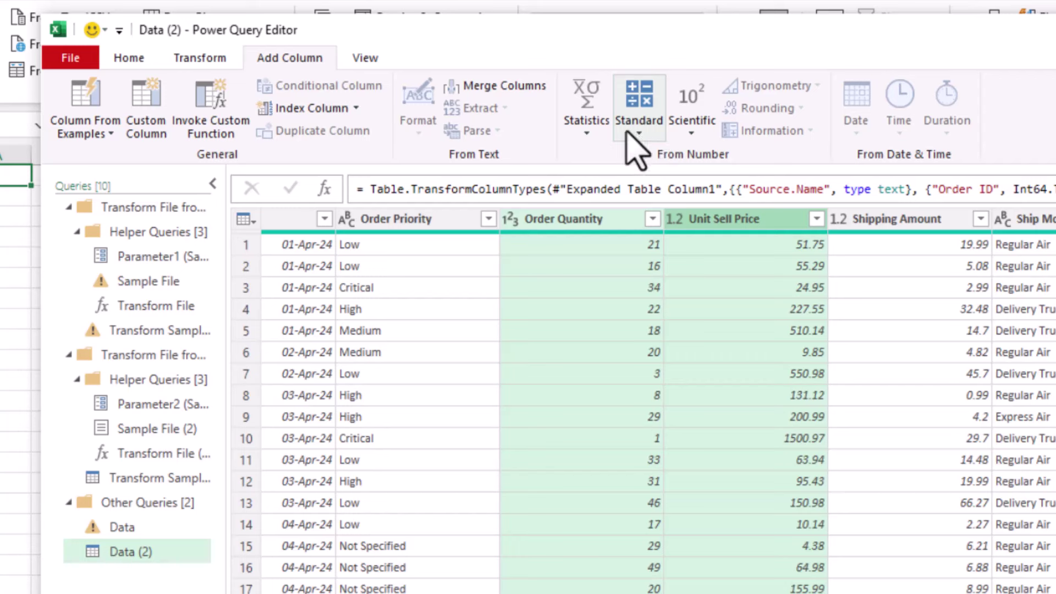
{"action": "left_click", "coordinate": [640, 137]}
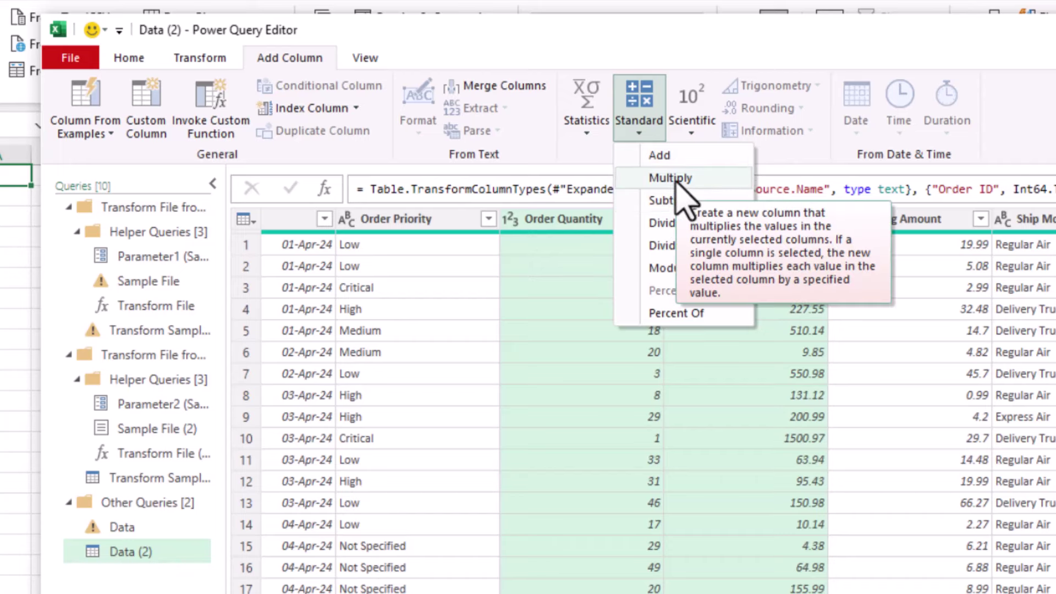
{"action": "left_click", "coordinate": [677, 181]}
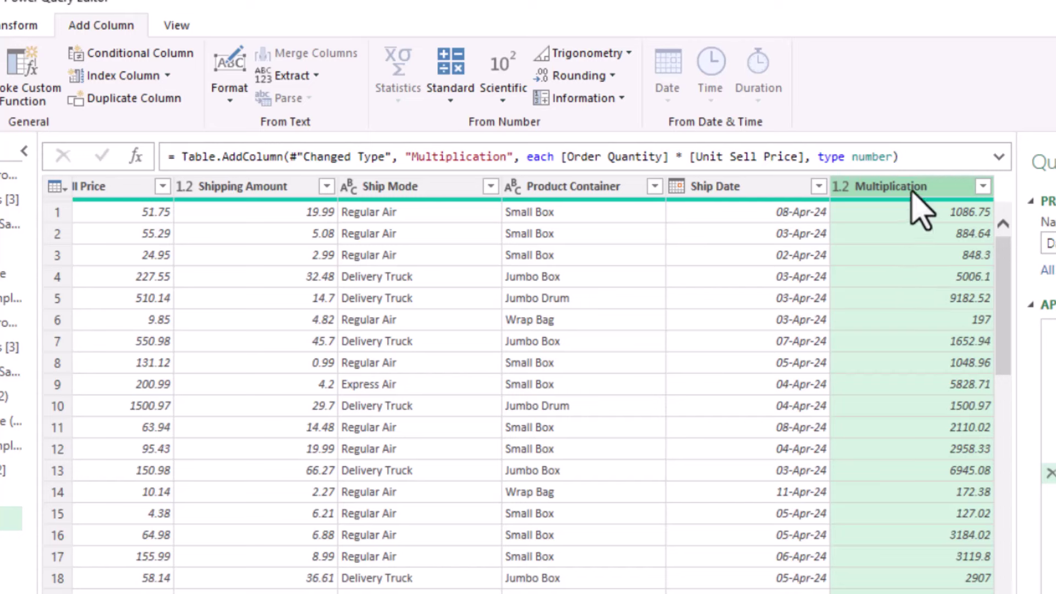
{"action": "mouse_move", "coordinate": [911, 189]}
{"action": "left_mouse_down"}
{"action": "mouse_move", "coordinate": [165, 203]}
{"action": "mouse_move", "coordinate": [187, 209]}
{"action": "left_mouse_up"}
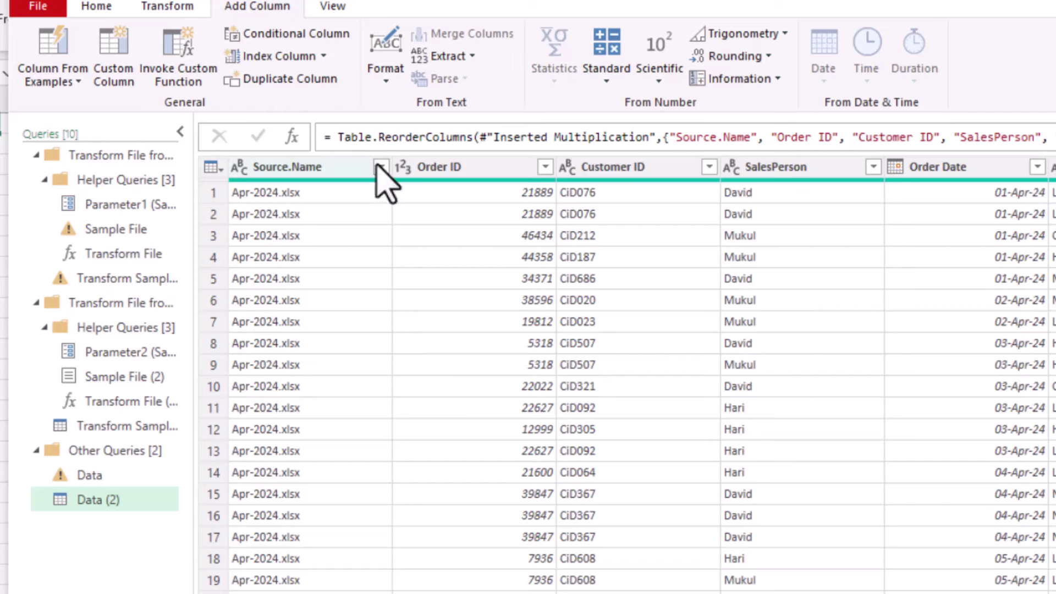
Step: Check the Source.Name filter's list of source files and close it unchanged
{"action": "left_click", "coordinate": [381, 167]}
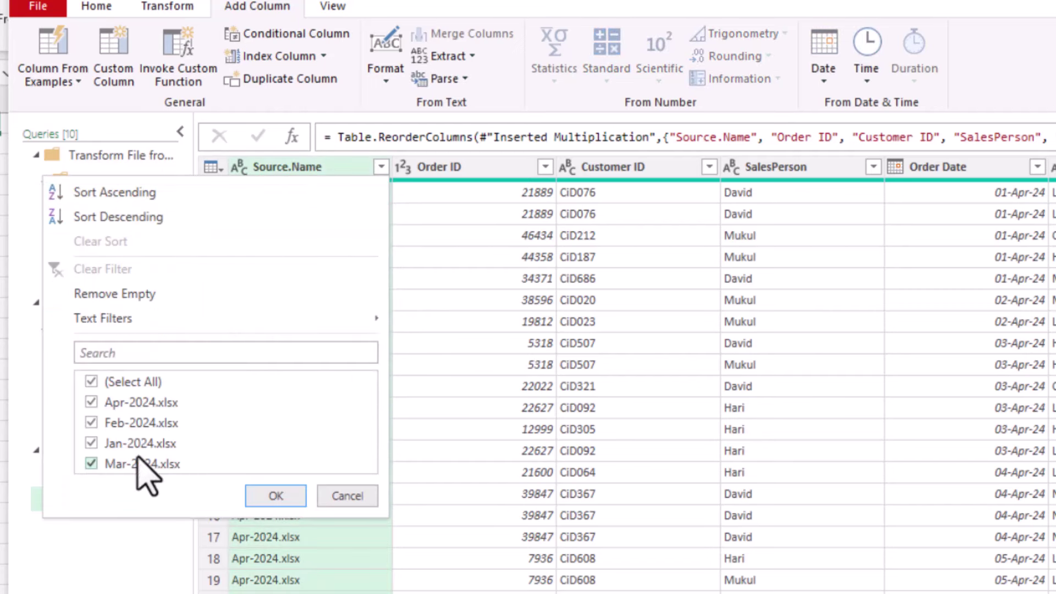
{"action": "left_click", "coordinate": [345, 497]}
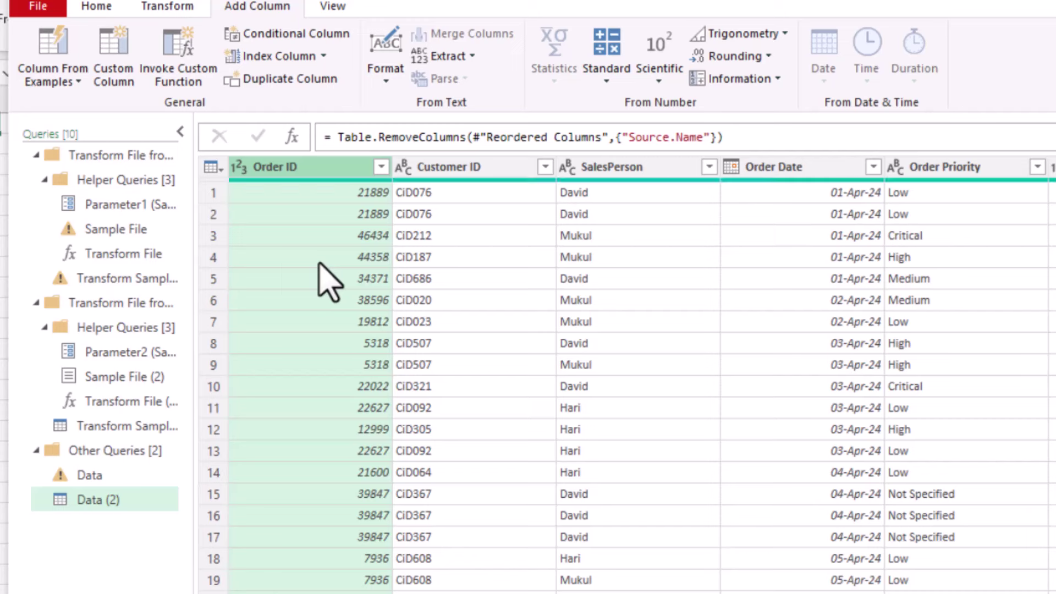
{"action": "left_click", "coordinate": [466, 328]}
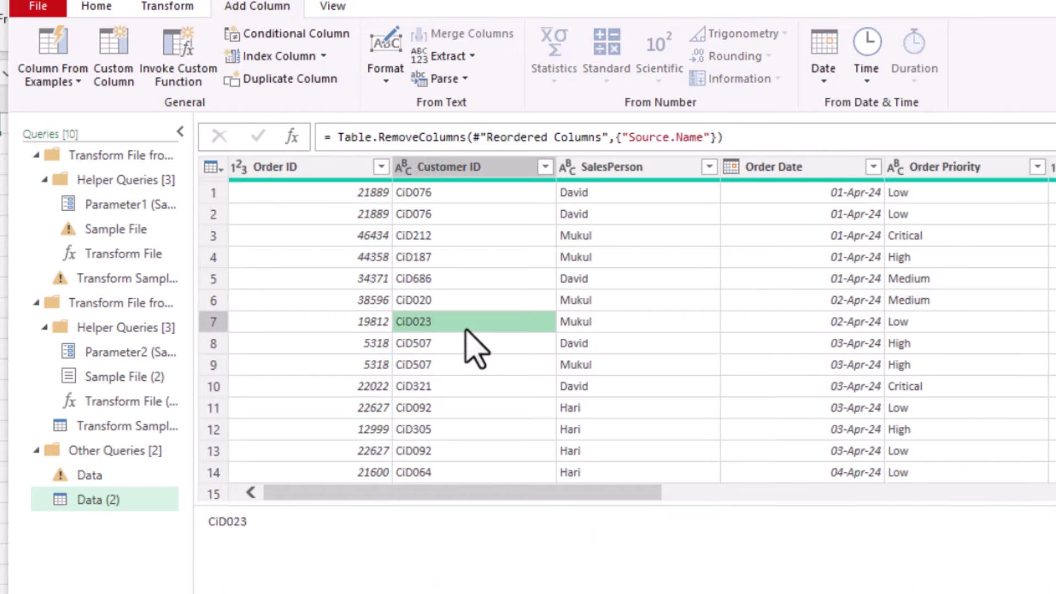
{"action": "left_click_drag", "start_coordinate": [495, 492], "coordinate": [941, 490]}
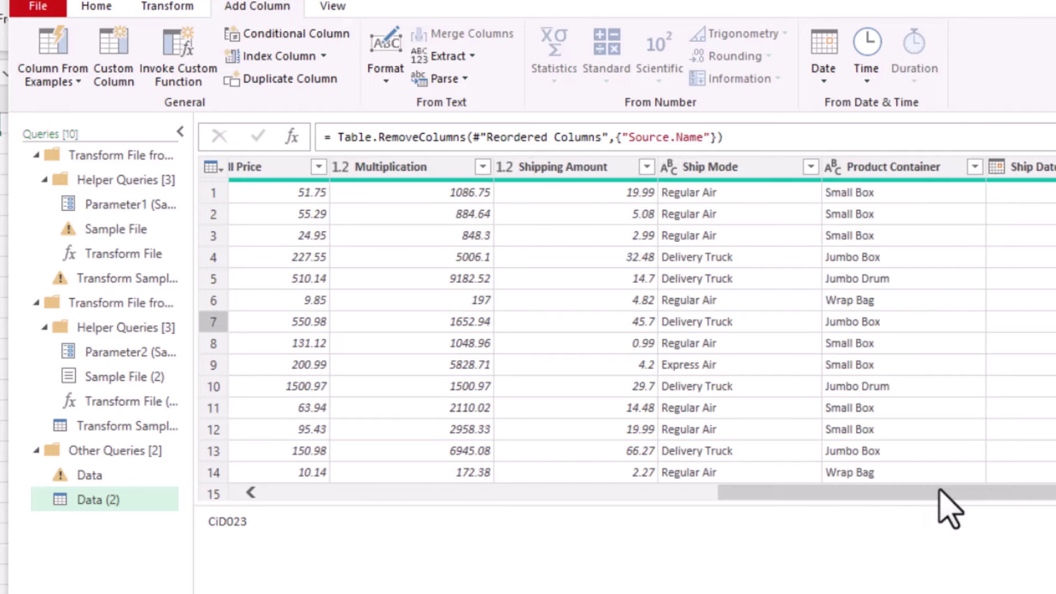
Step: Rename the Multiplication column to Sale Amount
{"action": "left_click", "coordinate": [415, 165]}
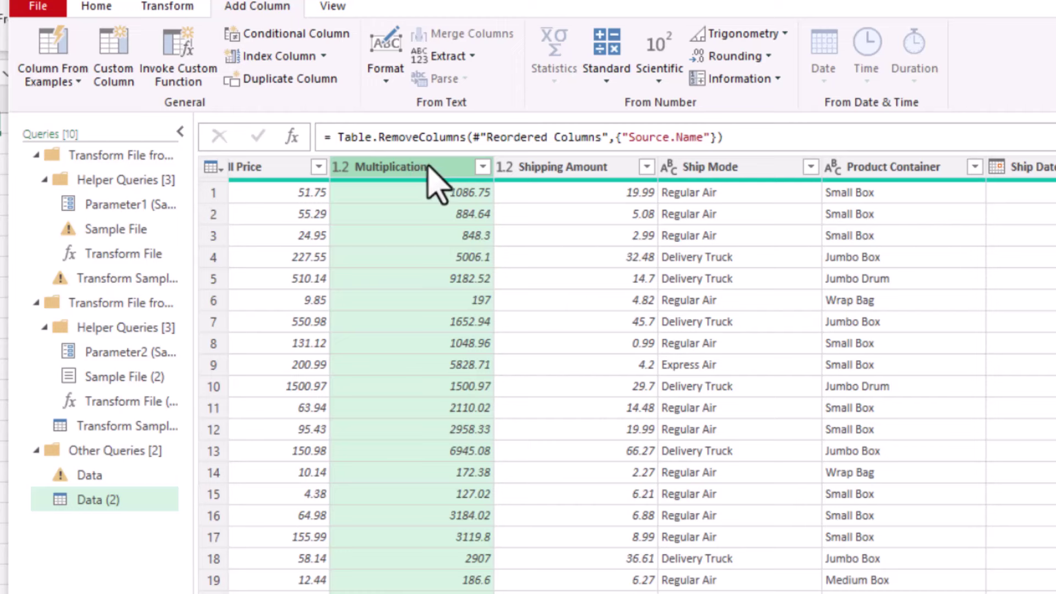
{"action": "double_click", "coordinate": [428, 168]}
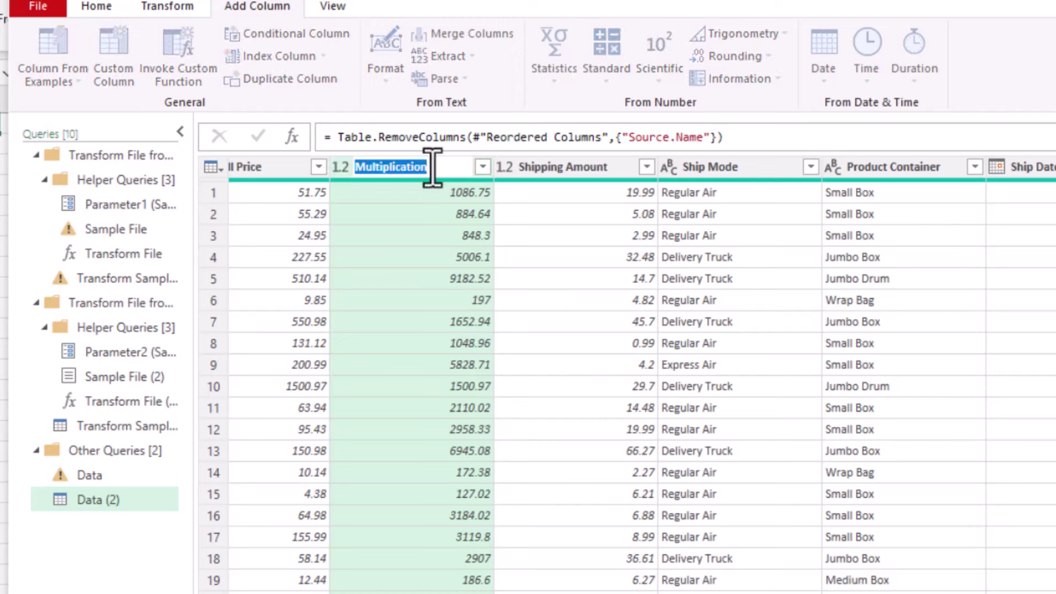
{"action": "key", "text": "BackSpace"}
{"action": "type", "text": "Sale Amoun"}
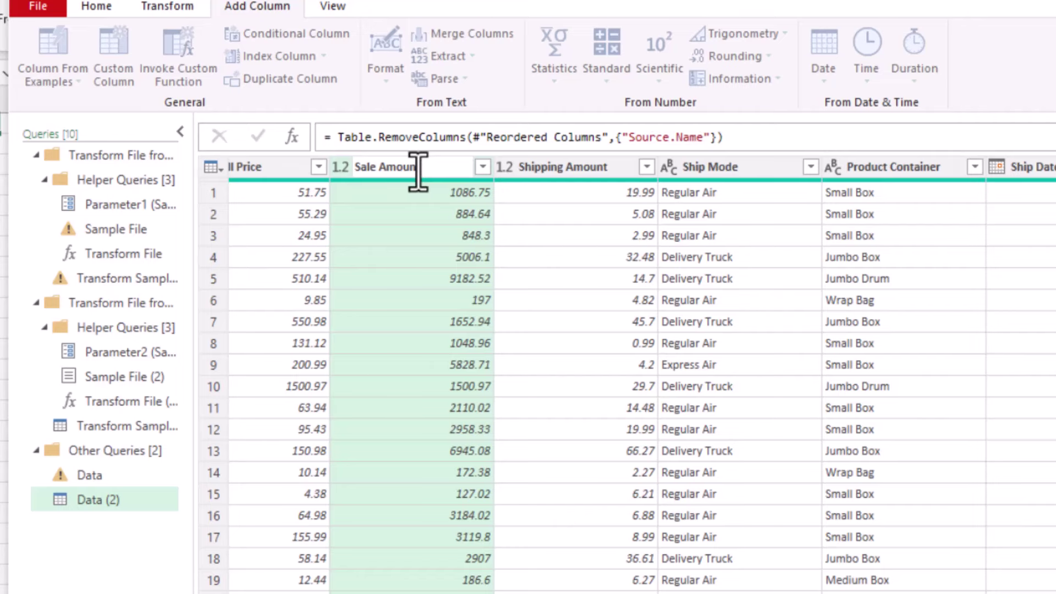
{"action": "key", "text": "Return"}
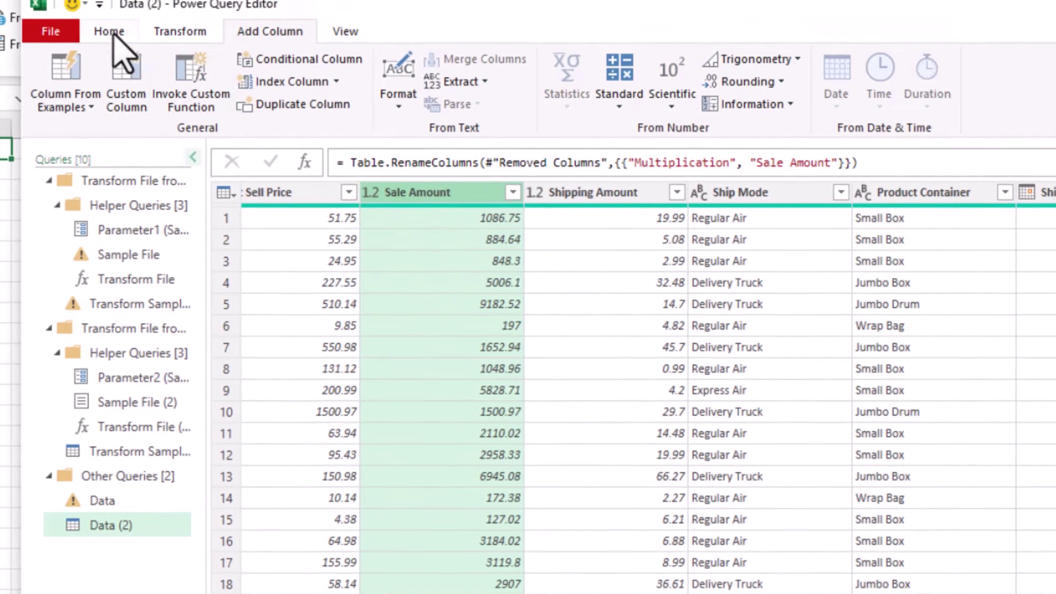
Step: Close & Load the query into the Data__2 worksheet table and scroll through it
{"action": "left_click", "coordinate": [100, 14]}
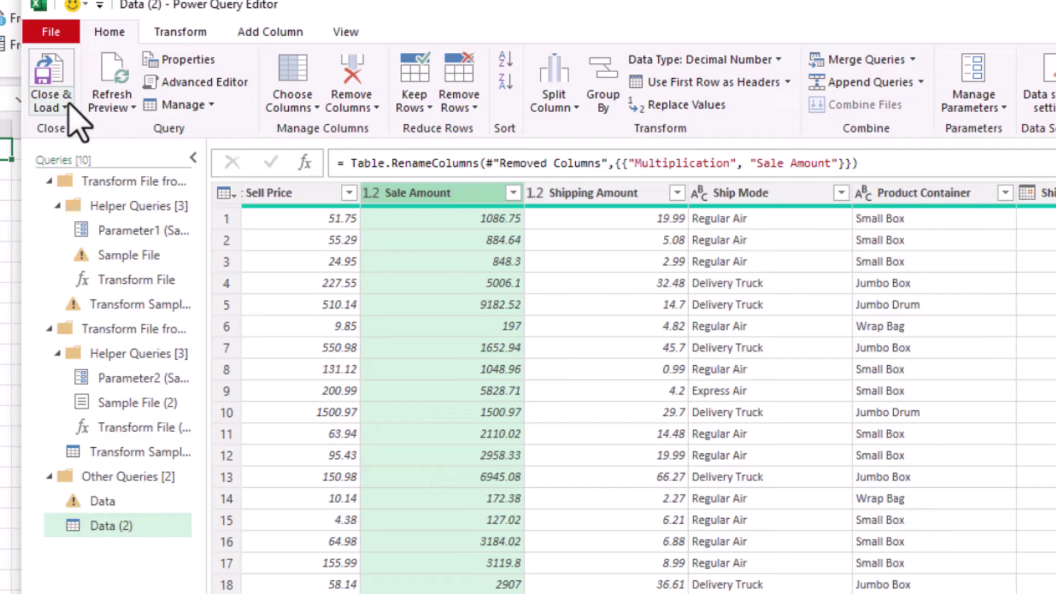
{"action": "left_click", "coordinate": [67, 105]}
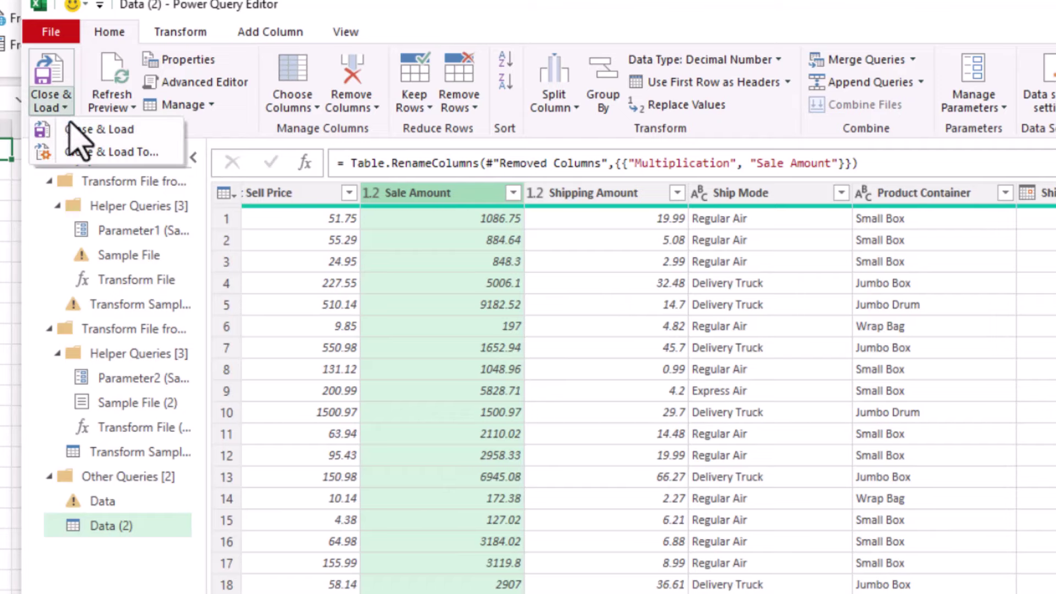
{"action": "left_click", "coordinate": [99, 130]}
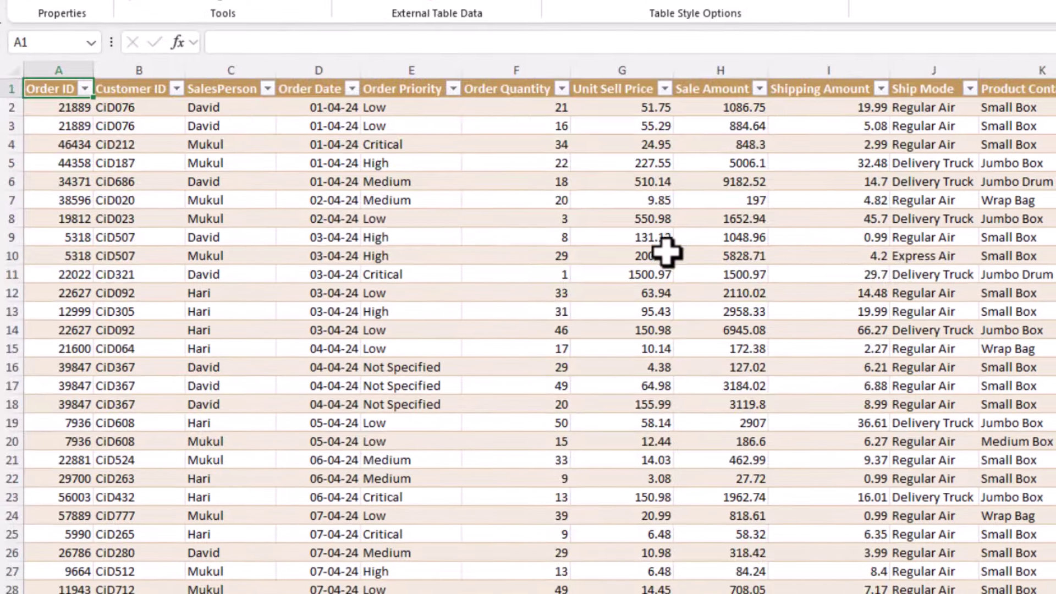
{"action": "scroll", "coordinate": [660, 264], "scroll_direction": "down", "scroll_amount": 3}
{"action": "scroll", "coordinate": [638, 287], "scroll_direction": "down", "scroll_amount": 3}
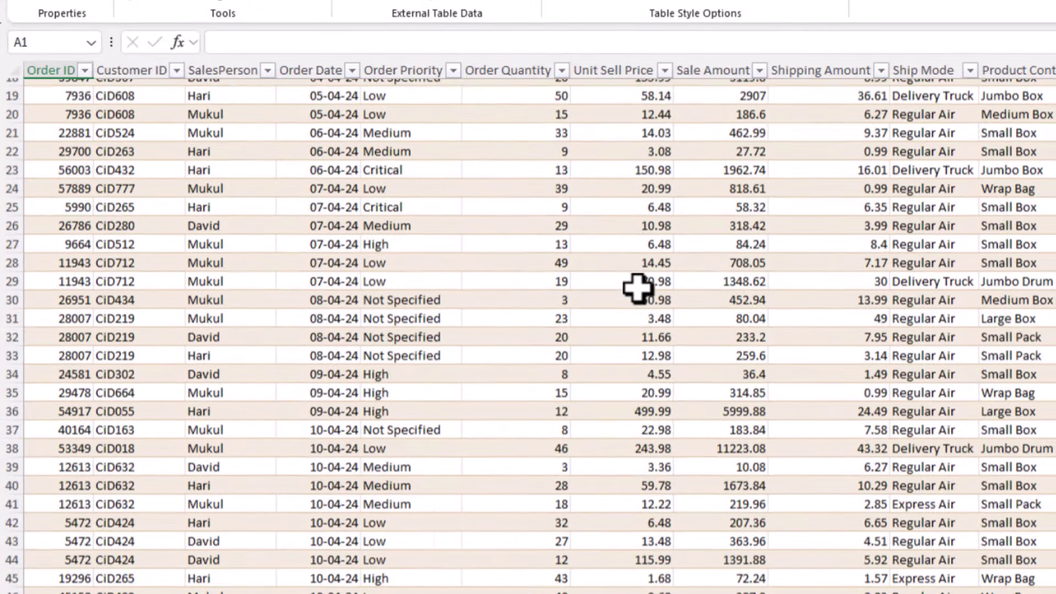
{"action": "scroll", "coordinate": [638, 287], "scroll_direction": "down", "scroll_amount": 2}
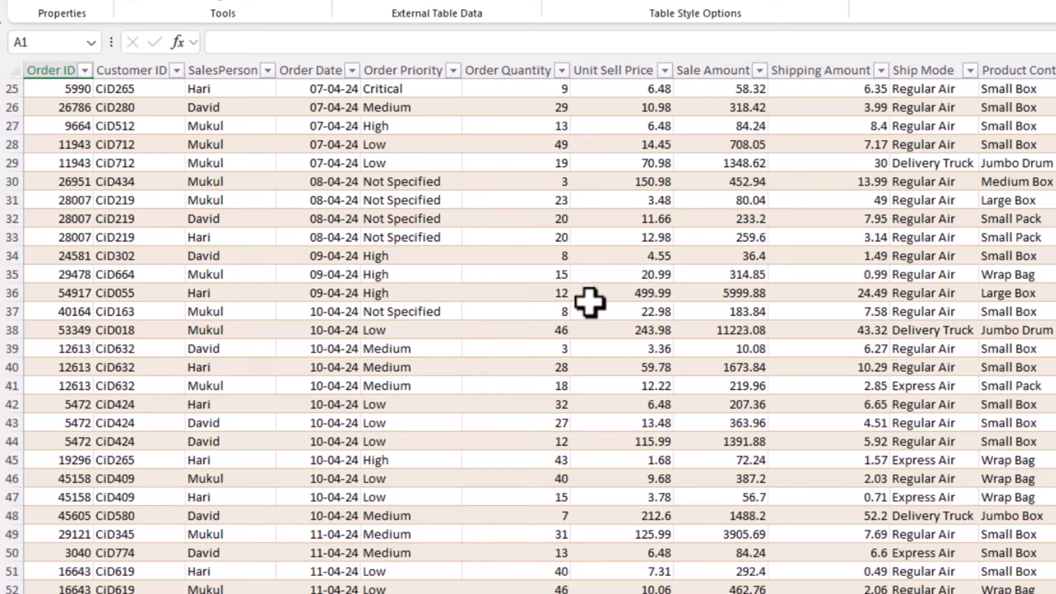
{"action": "scroll", "coordinate": [352, 231], "scroll_direction": "down", "scroll_amount": 1}
{"action": "scroll", "coordinate": [352, 231], "scroll_direction": "down", "scroll_amount": 3}
{"action": "scroll", "coordinate": [352, 231], "scroll_direction": "down", "scroll_amount": 3}
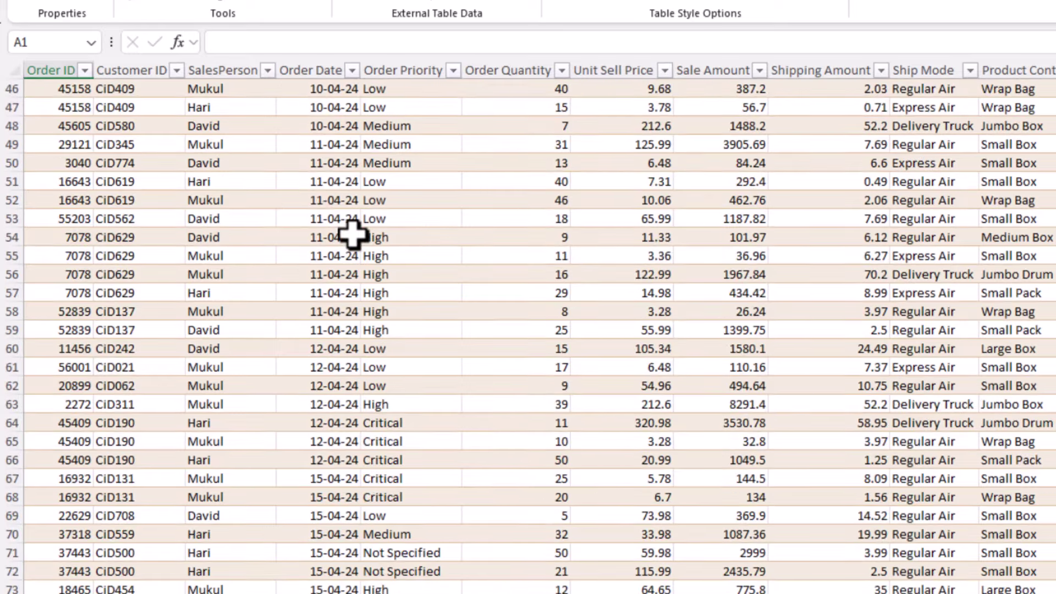
{"action": "scroll", "coordinate": [352, 231], "scroll_direction": "down", "scroll_amount": 5}
{"action": "scroll", "coordinate": [352, 231], "scroll_direction": "down", "scroll_amount": 3}
{"action": "scroll", "coordinate": [352, 233], "scroll_direction": "up", "scroll_amount": 1}
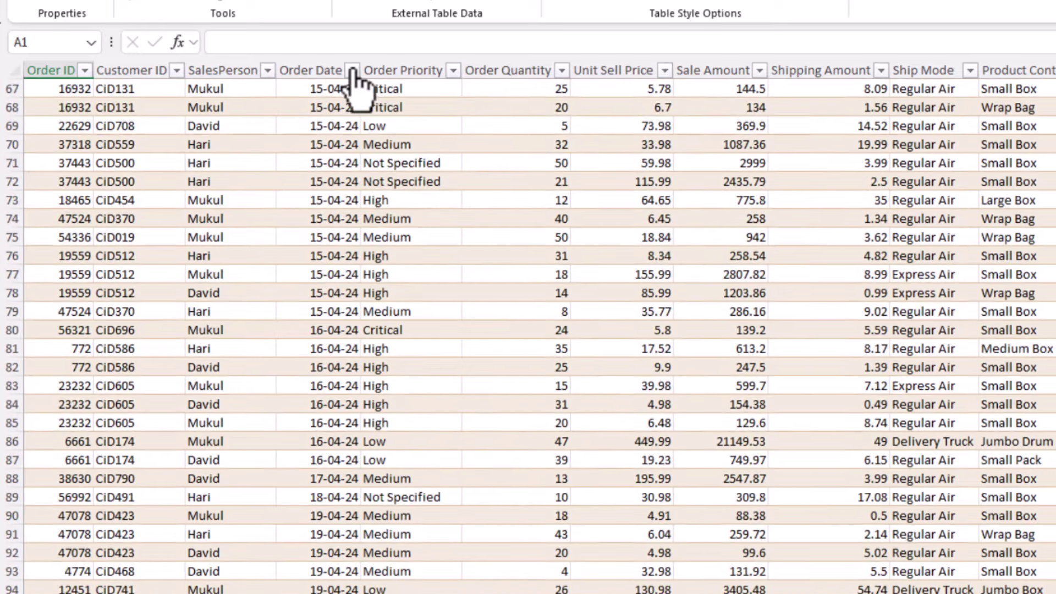
Step: Check the months covered in the Order Date filter, then select a cell in the sales table
{"action": "left_click", "coordinate": [352, 70]}
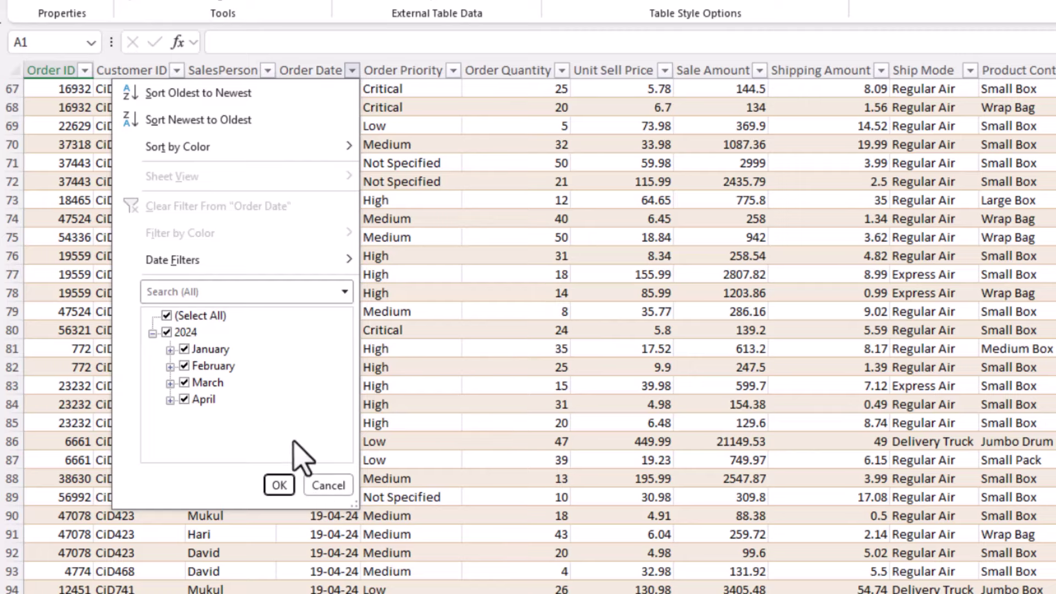
{"action": "left_click", "coordinate": [328, 485]}
{"action": "left_click", "coordinate": [412, 275]}
{"action": "scroll", "coordinate": [413, 286], "scroll_direction": "up", "scroll_amount": 9}
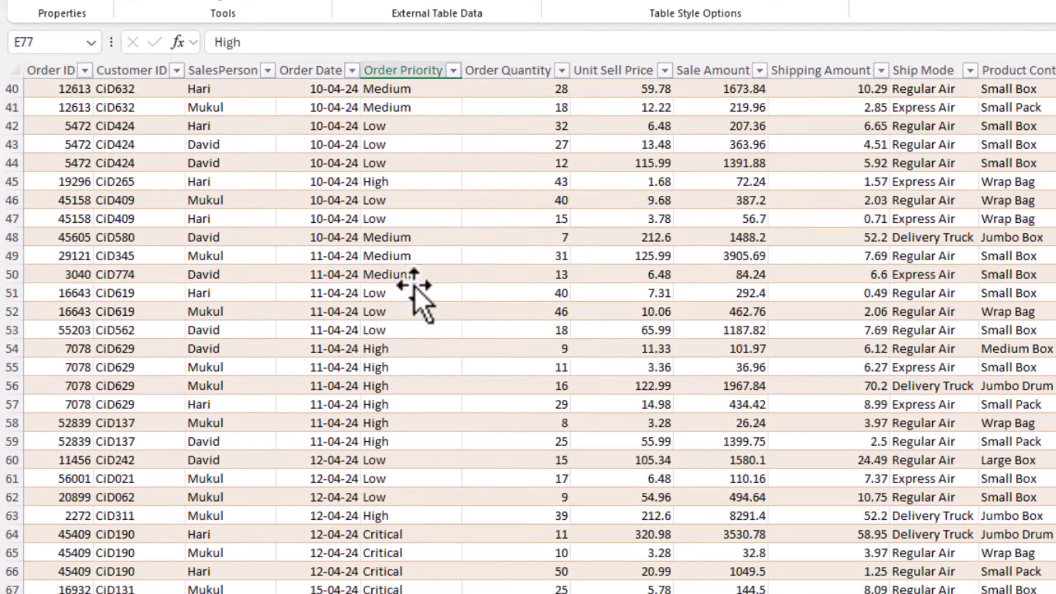
{"action": "scroll", "coordinate": [418, 289], "scroll_direction": "up", "scroll_amount": 9}
{"action": "left_click", "coordinate": [423, 292]}
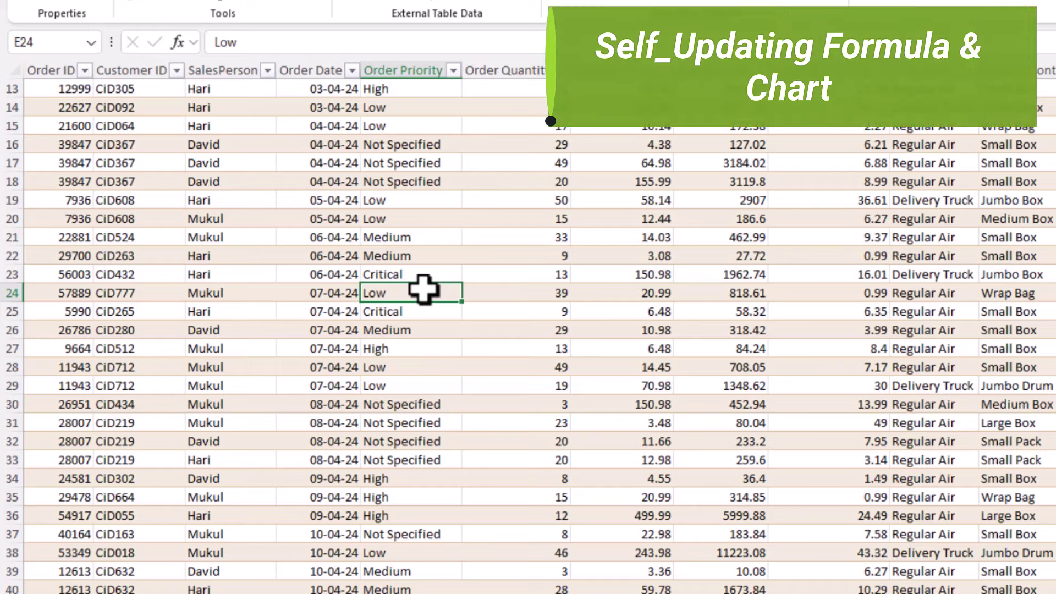
{"action": "left_click", "coordinate": [447, 244]}
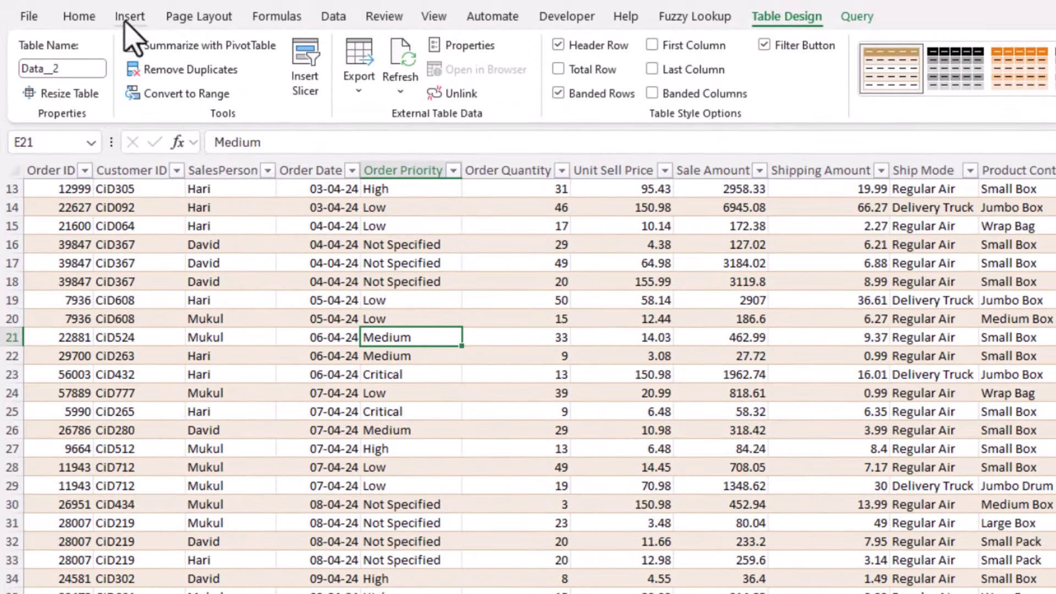
{"action": "left_click", "coordinate": [142, 21]}
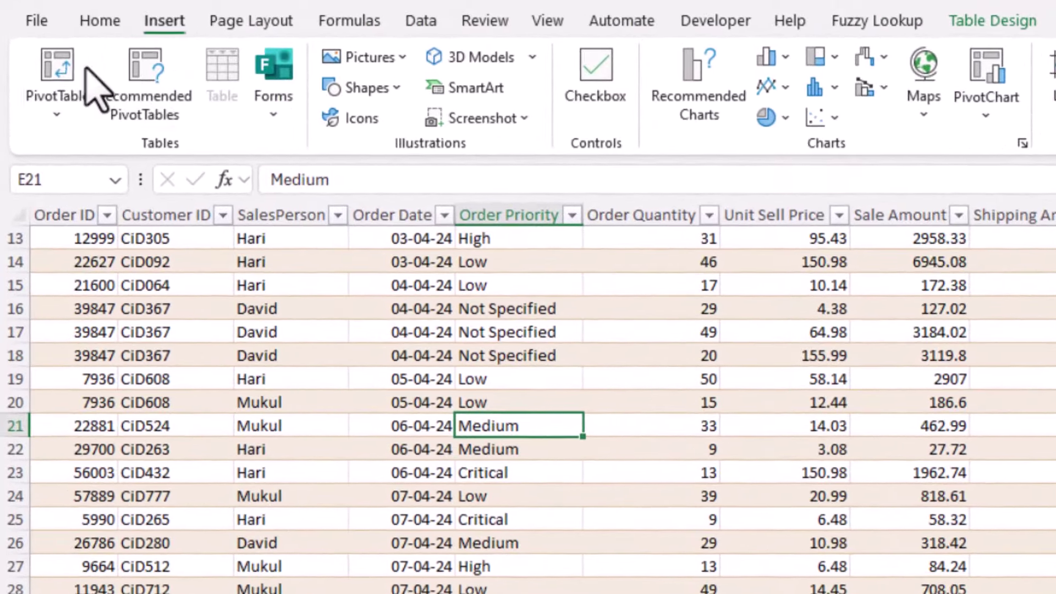
Step: Insert a PivotTable from the Data__2 table, keeping New Worksheet as its location
{"action": "left_click", "coordinate": [50, 60]}
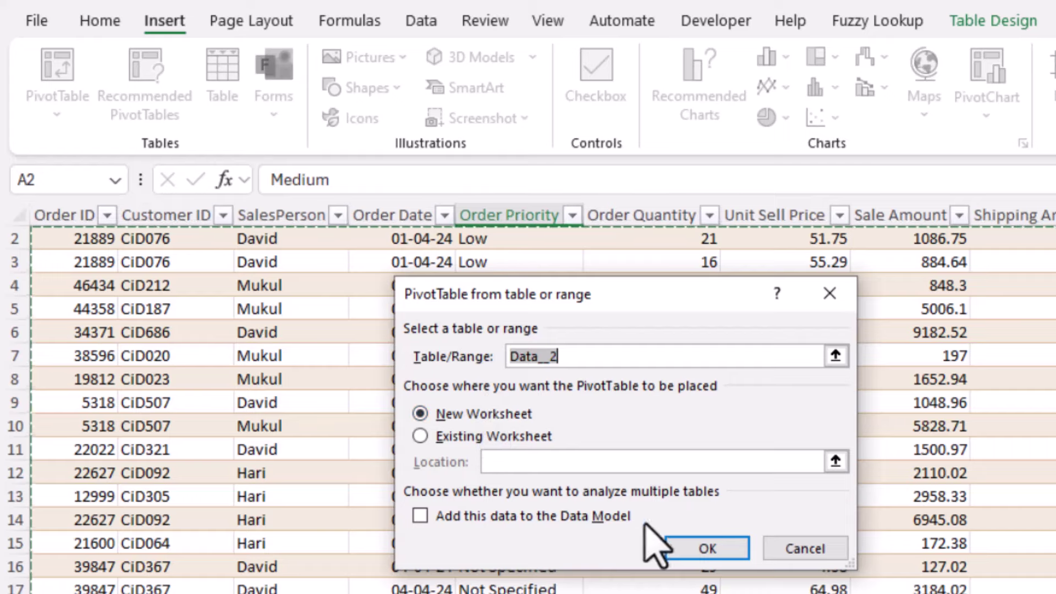
{"action": "left_click", "coordinate": [706, 547]}
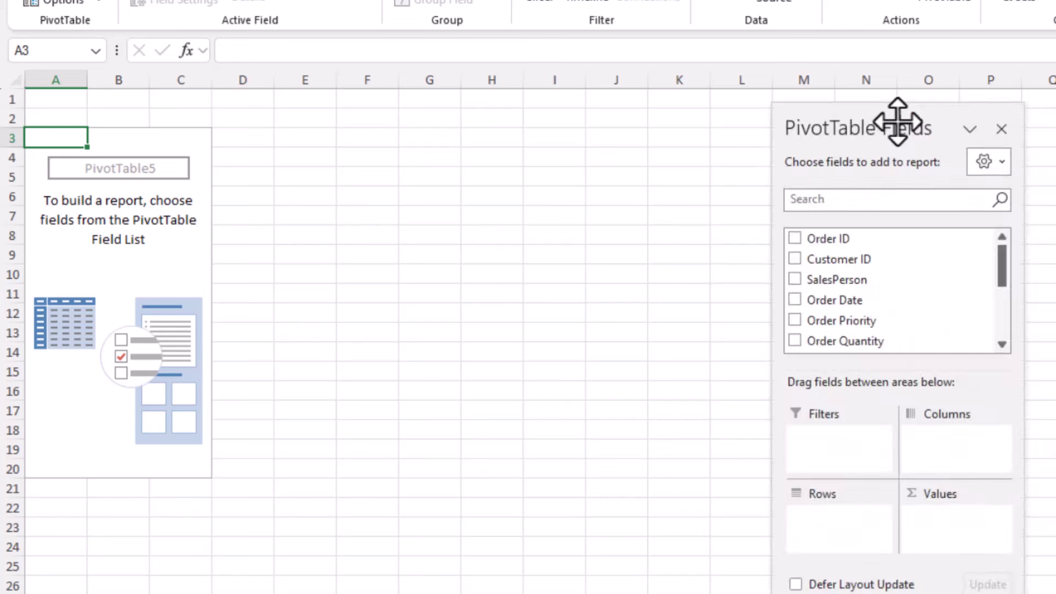
Step: Lay out the pivot with Order Date in rows, Sum of Sale Amount in values and Ship Mode in columns
{"action": "left_click_drag", "start_coordinate": [897, 118], "coordinate": [885, 112]}
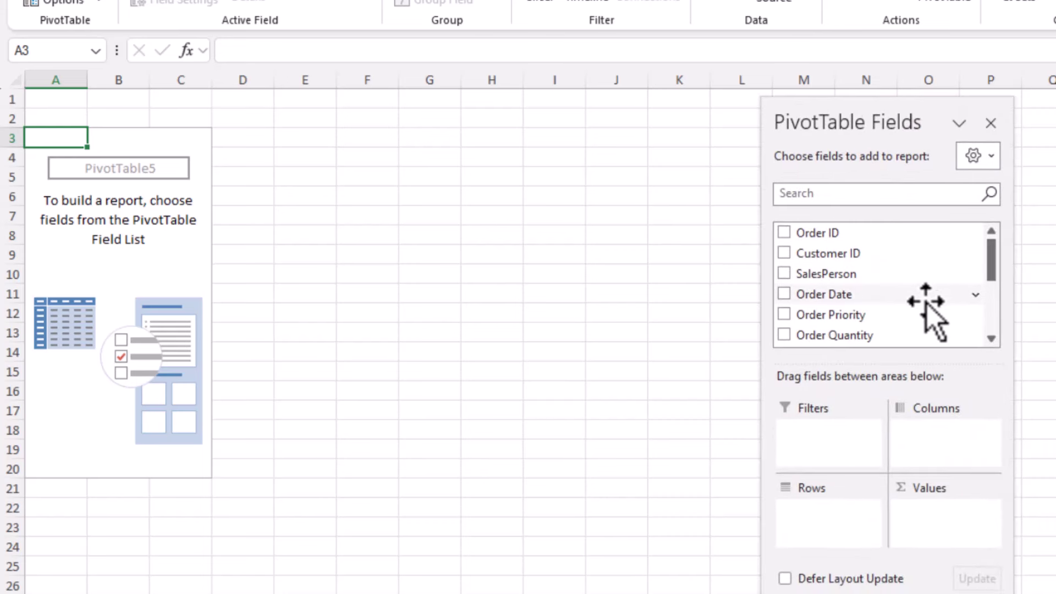
{"action": "mouse_move", "coordinate": [837, 294]}
{"action": "left_mouse_down"}
{"action": "mouse_move", "coordinate": [846, 480]}
{"action": "mouse_move", "coordinate": [836, 522]}
{"action": "left_mouse_up"}
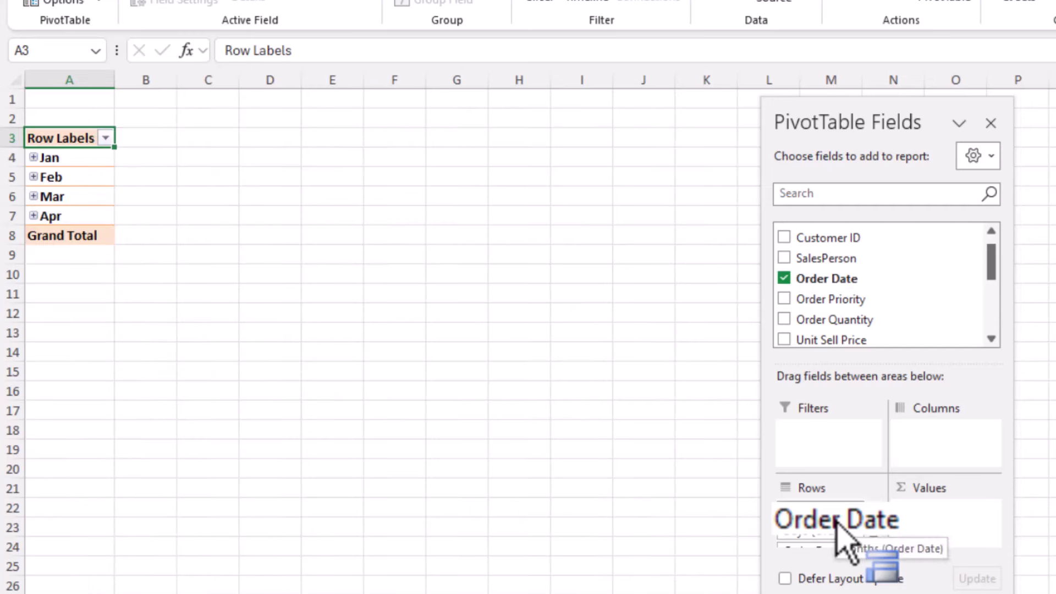
{"action": "scroll", "coordinate": [992, 270], "scroll_direction": "down", "scroll_amount": 1}
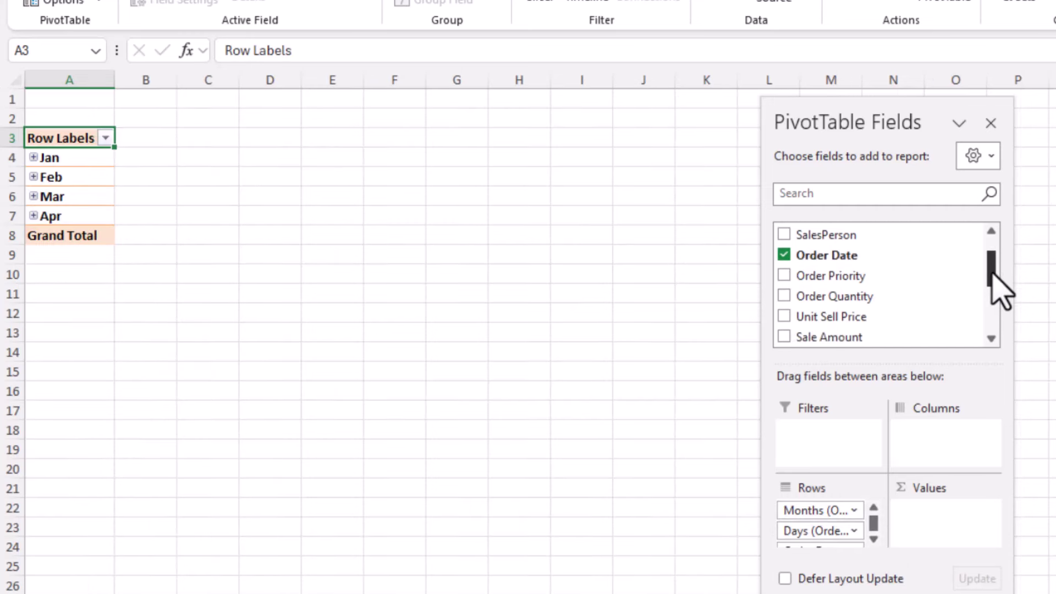
{"action": "left_click_drag", "start_coordinate": [992, 273], "coordinate": [992, 301]}
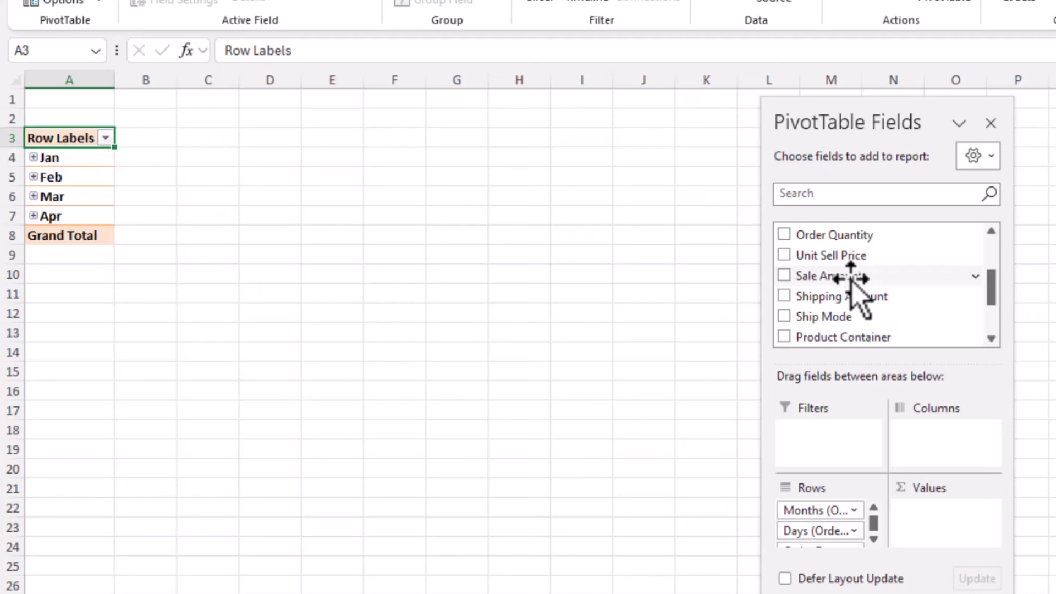
{"action": "left_click_drag", "start_coordinate": [850, 278], "coordinate": [929, 520]}
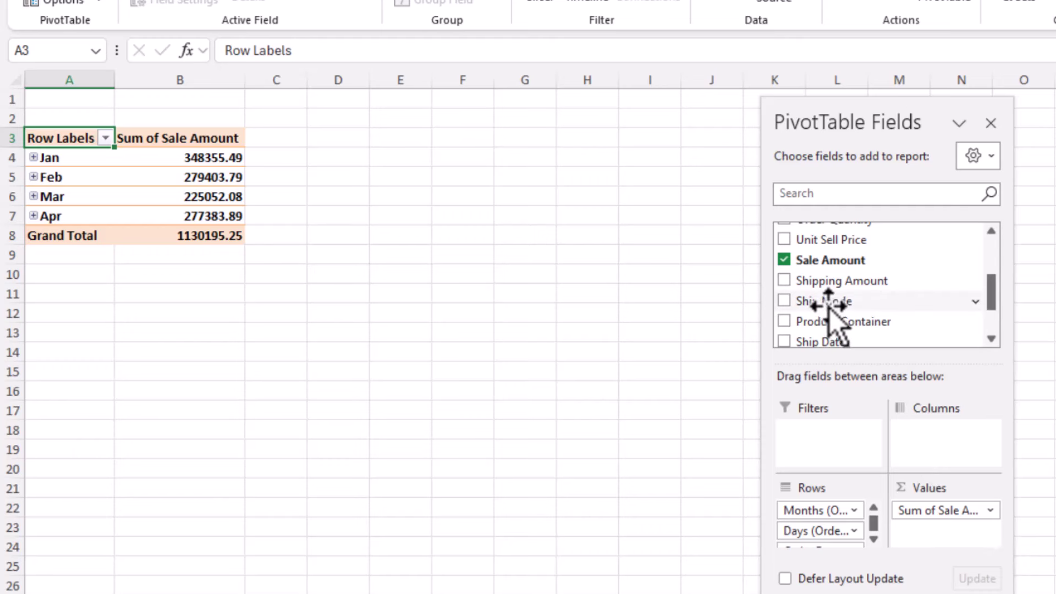
{"action": "left_click_drag", "start_coordinate": [827, 305], "coordinate": [930, 435]}
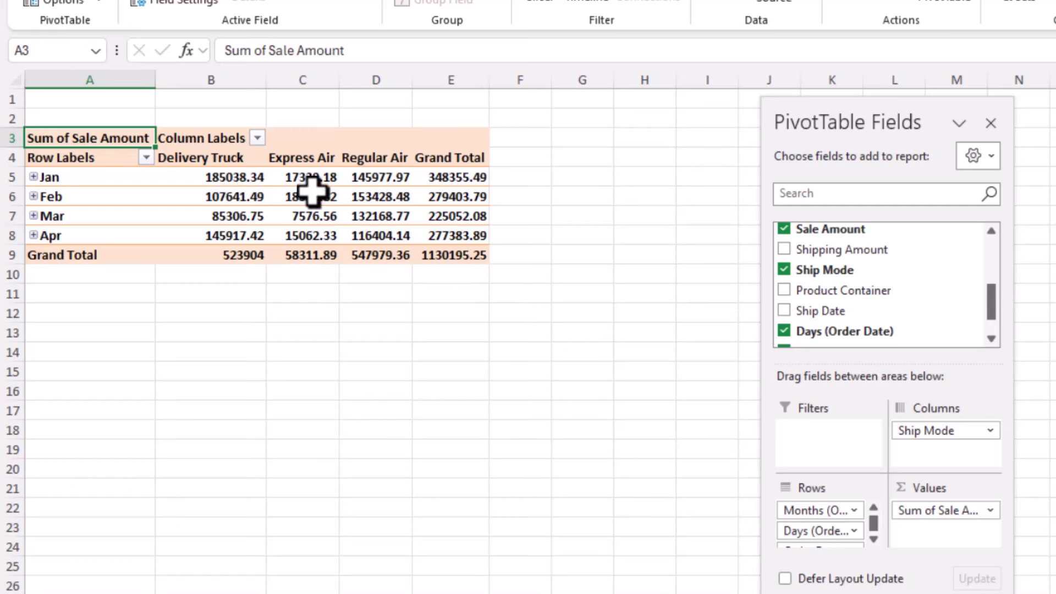
{"action": "mouse_move", "coordinate": [450, 197]}
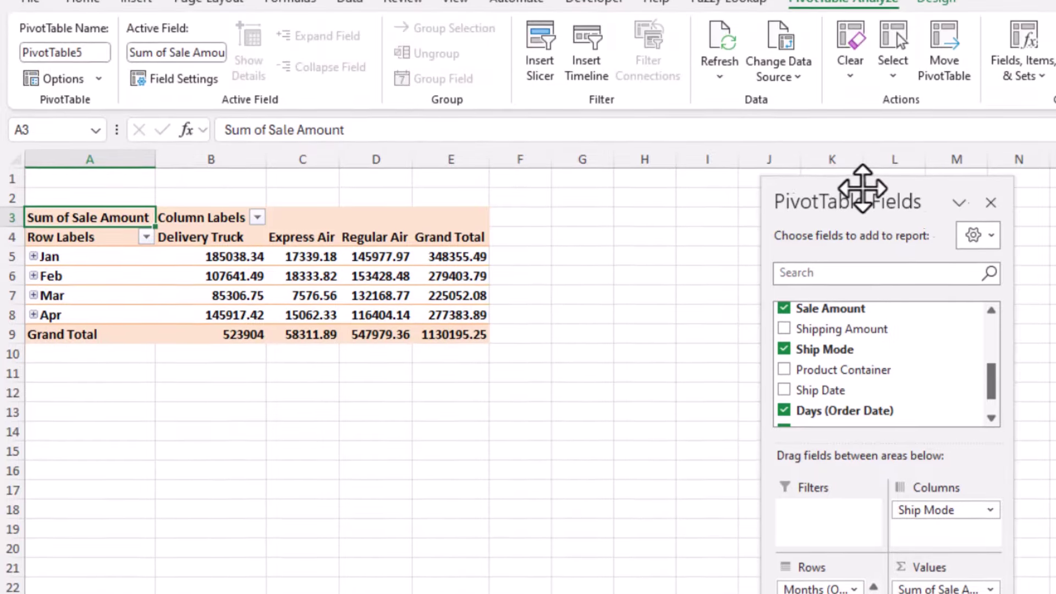
Step: Insert a 2-D line PivotChart of monthly Sale Amount per ship mode and move it below the pivot
{"action": "left_click", "coordinate": [991, 123]}
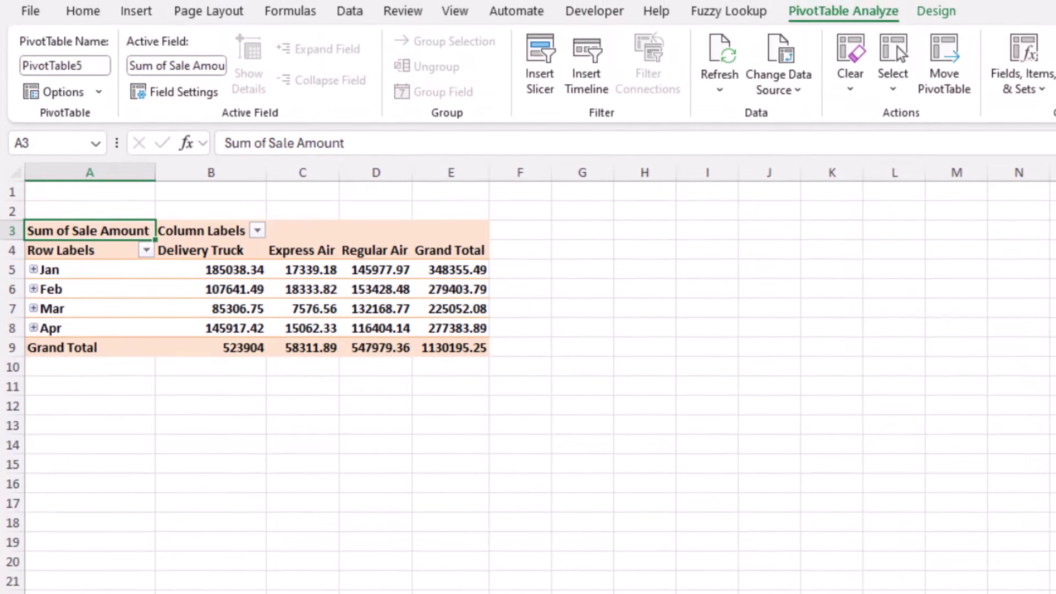
{"action": "left_click", "coordinate": [329, 290]}
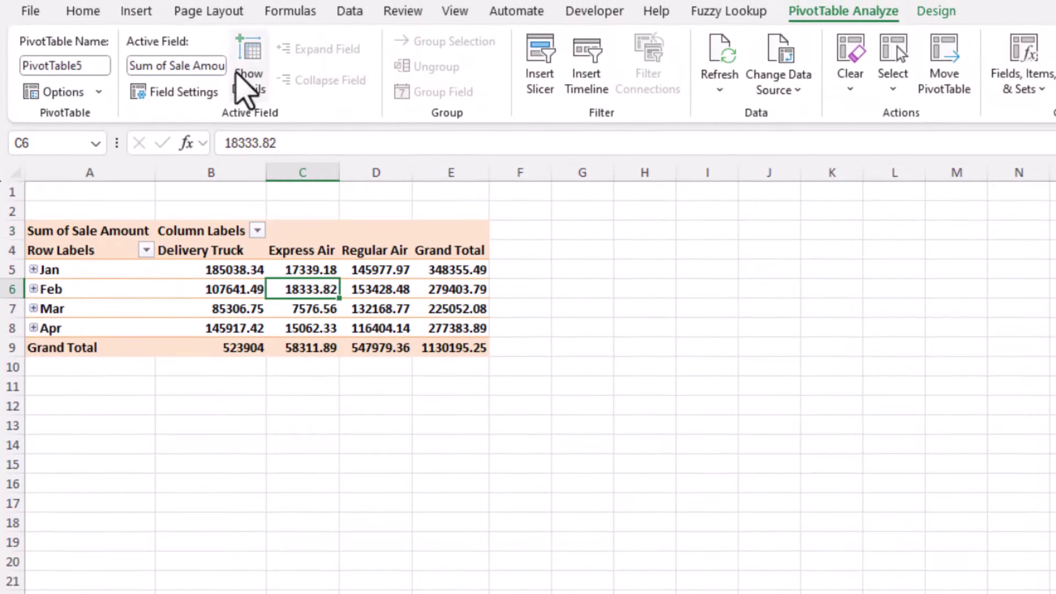
{"action": "left_click", "coordinate": [128, 16]}
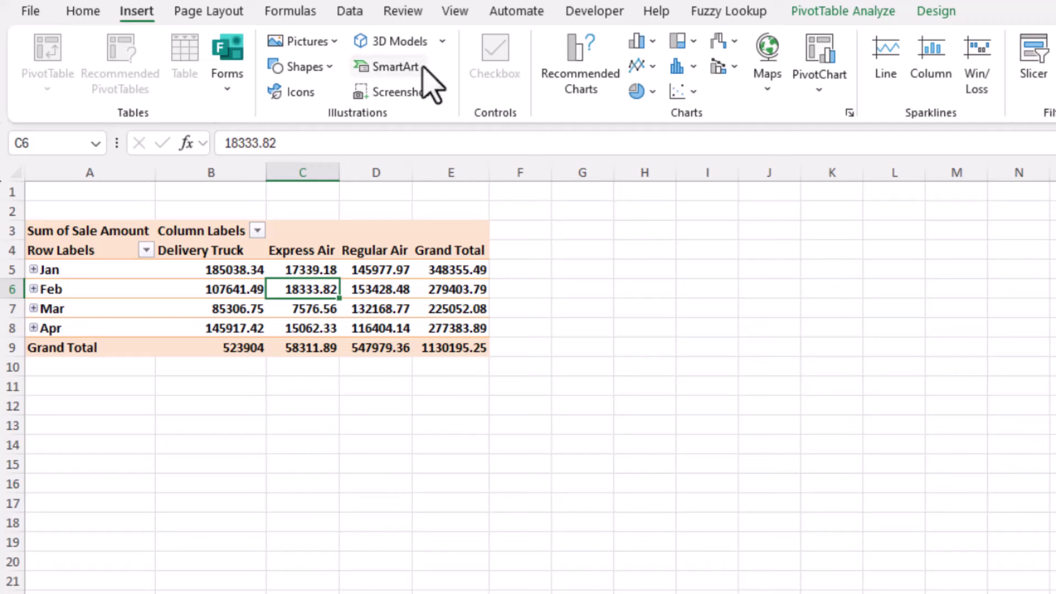
{"action": "left_click", "coordinate": [651, 41]}
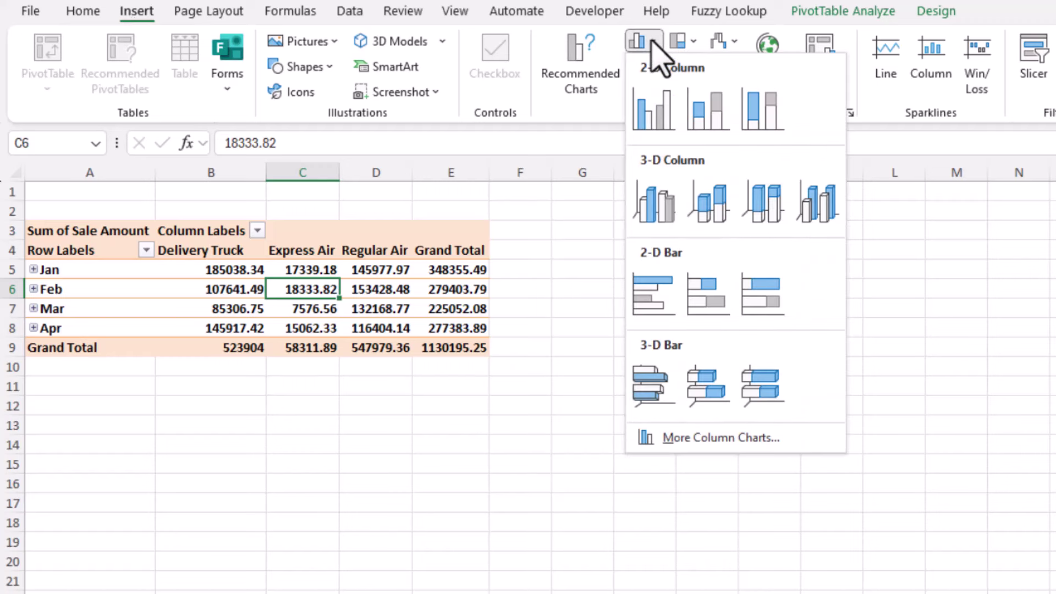
{"action": "left_click", "coordinate": [658, 58]}
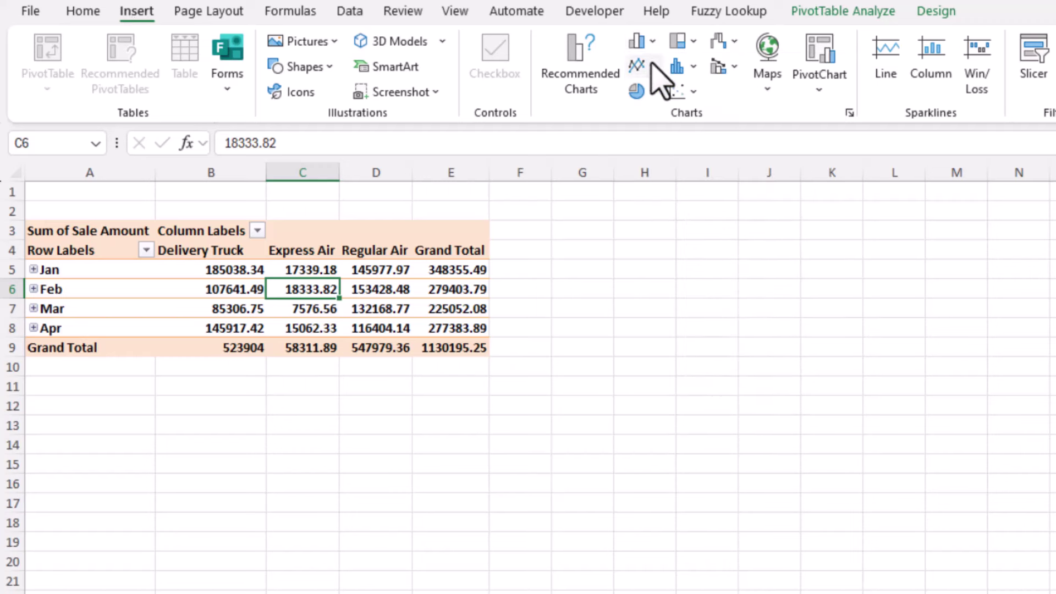
{"action": "left_click", "coordinate": [658, 68]}
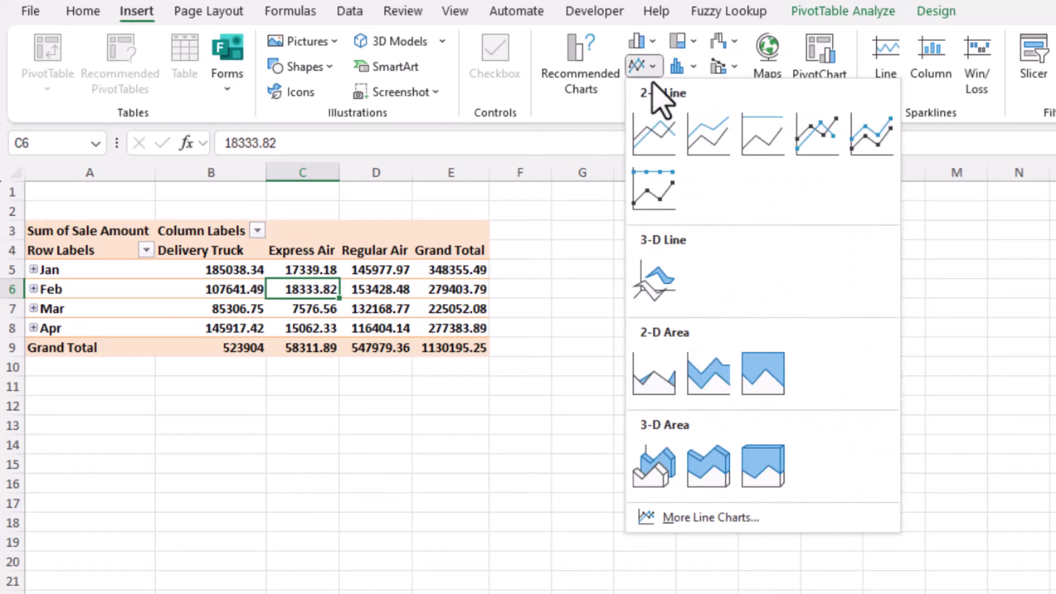
{"action": "left_click", "coordinate": [661, 137]}
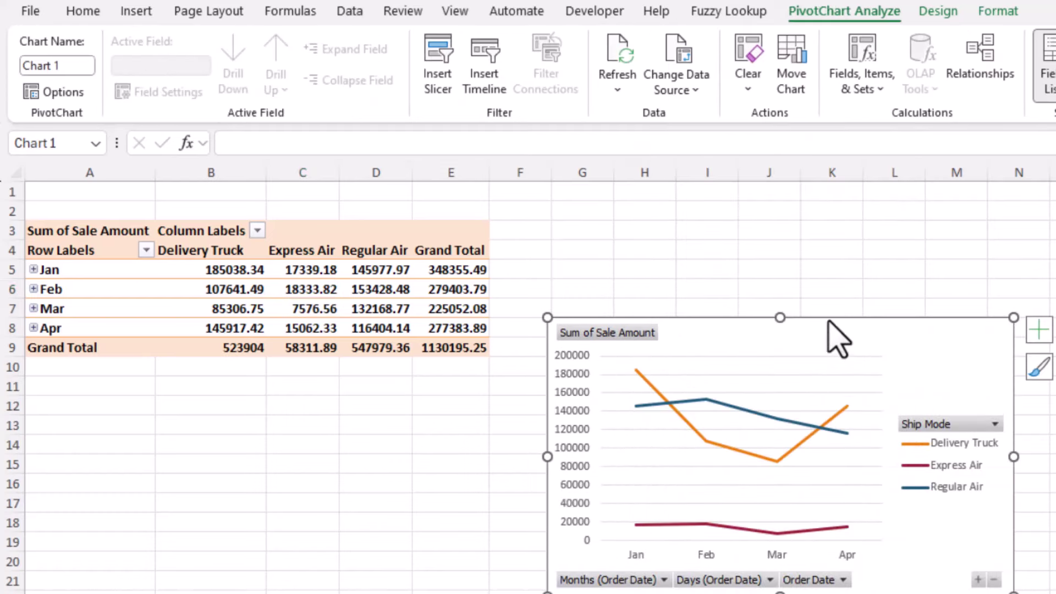
{"action": "left_click_drag", "start_coordinate": [837, 337], "coordinate": [350, 302]}
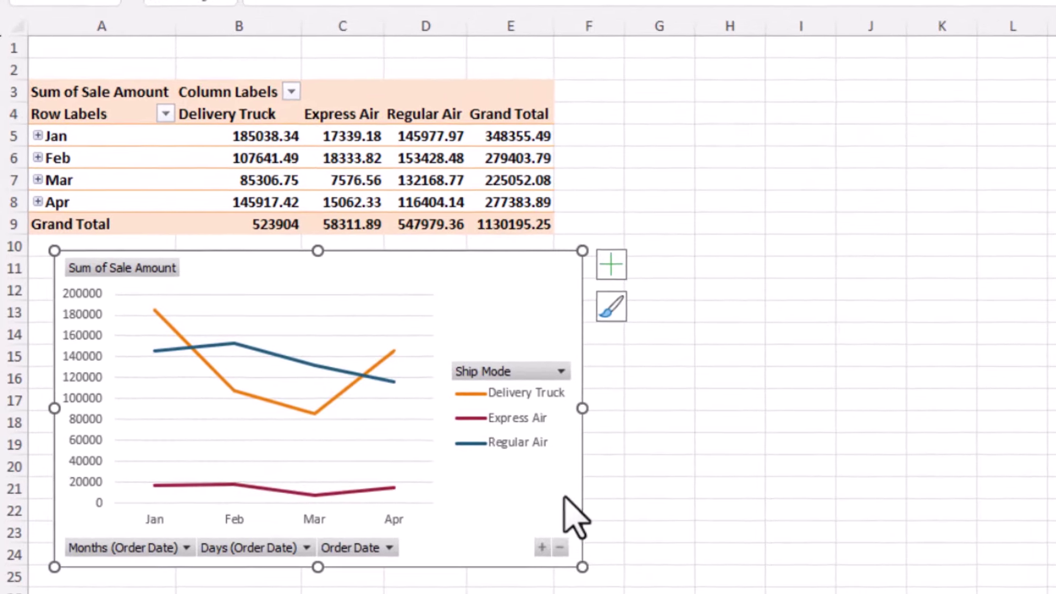
Step: Delete the chart's month axis, value axis and 'Sales by Delivery Mode' title
{"action": "left_click", "coordinate": [379, 580]}
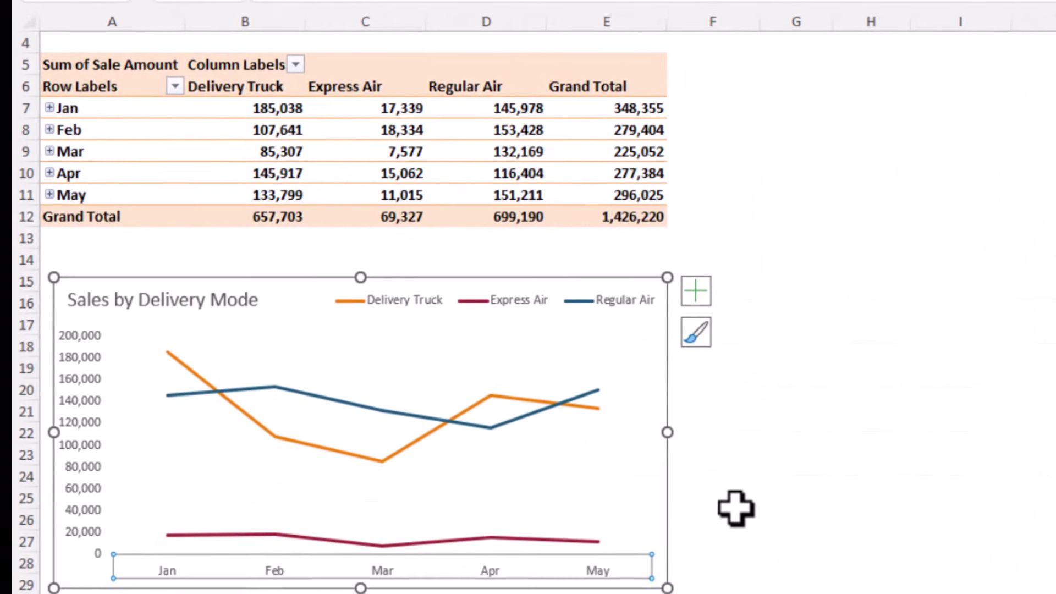
{"action": "key", "text": "Delete"}
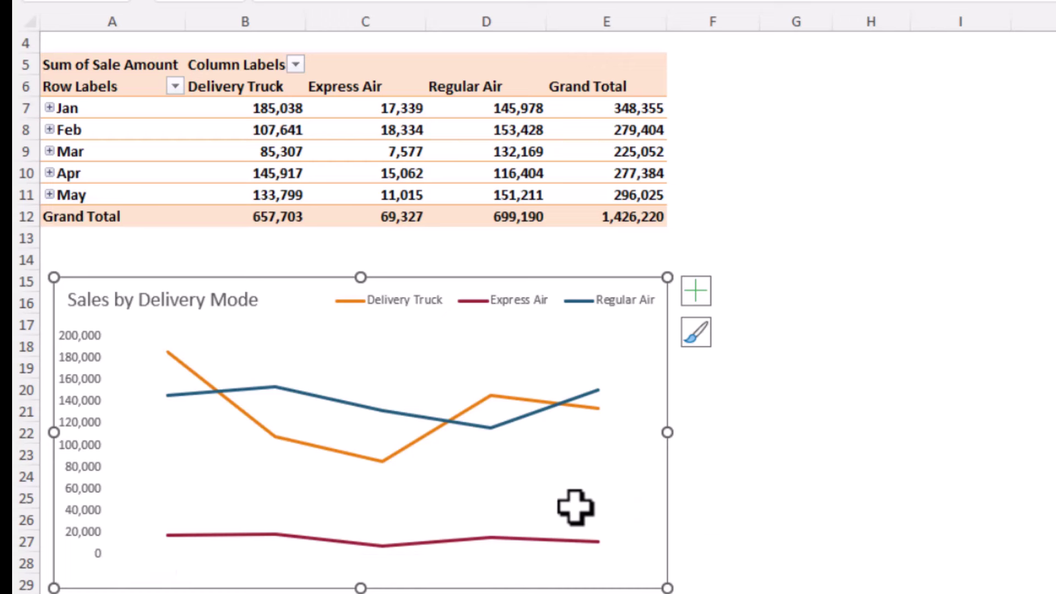
{"action": "left_click", "coordinate": [87, 434]}
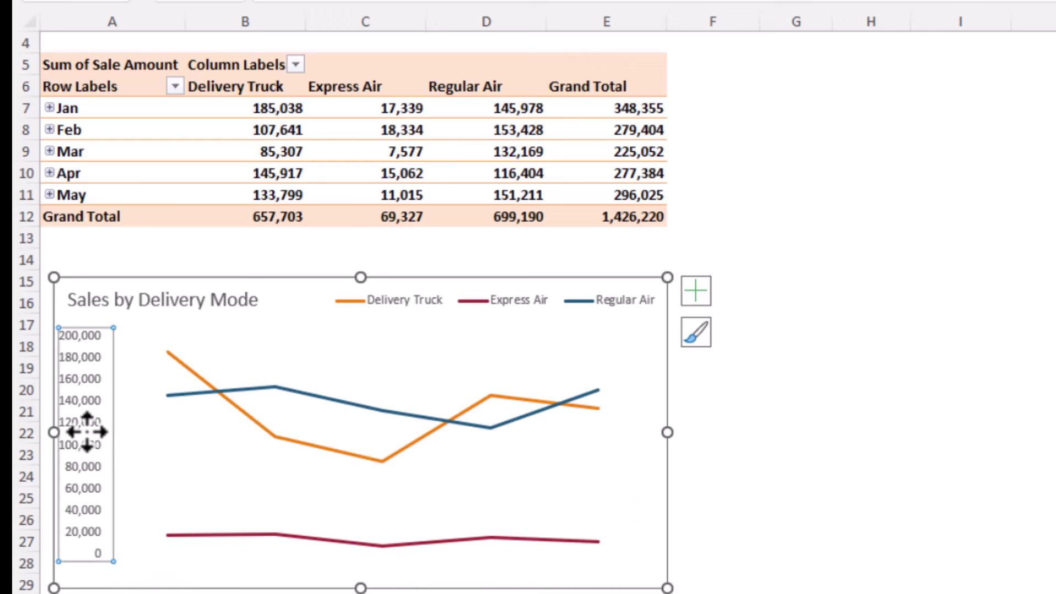
{"action": "key", "text": "Delete"}
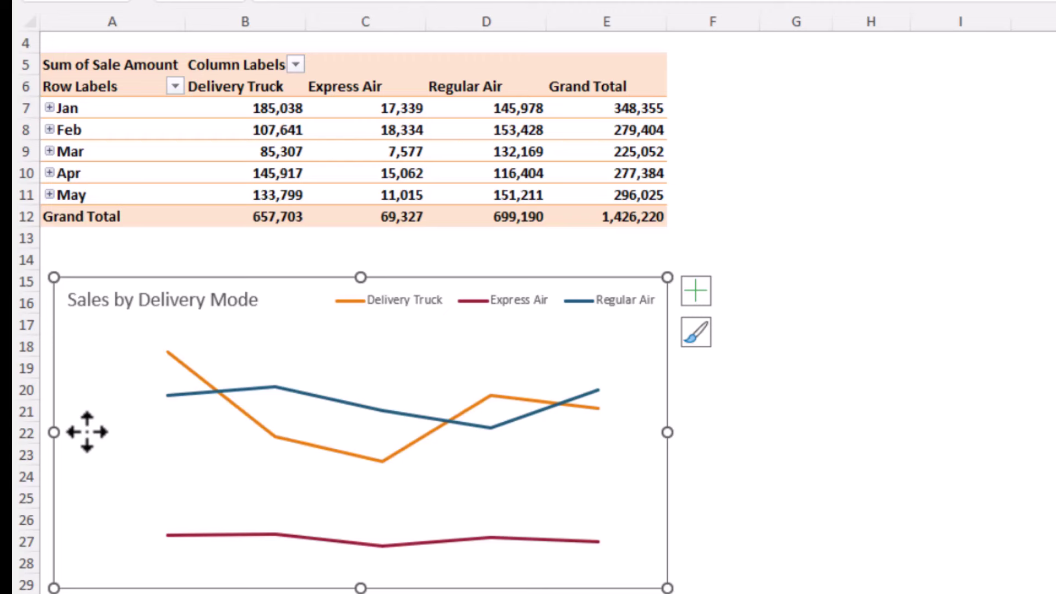
{"action": "left_click", "coordinate": [152, 306]}
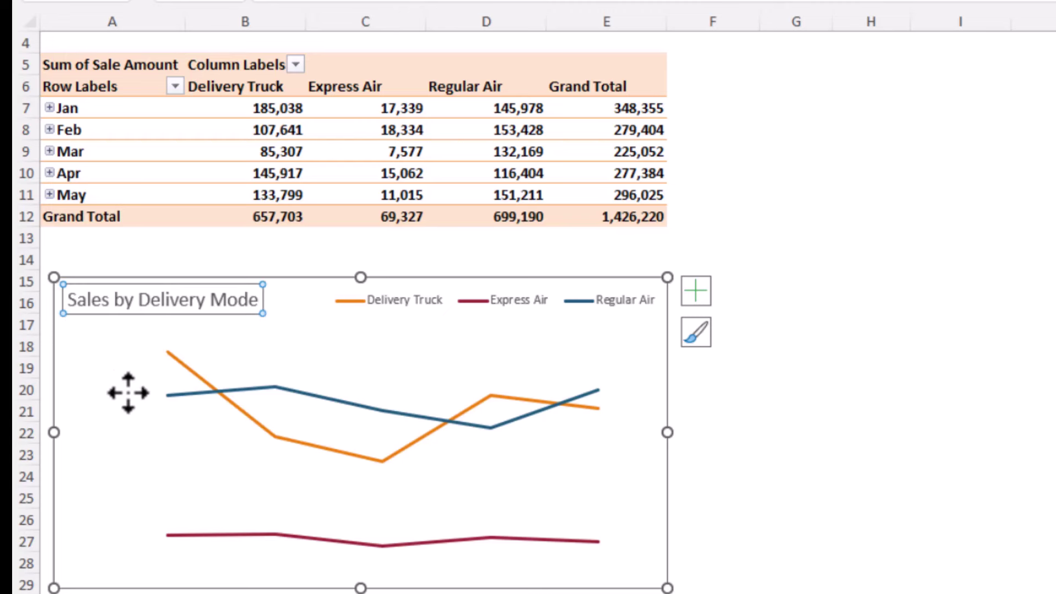
{"action": "key", "text": "Delete"}
{"action": "left_click", "coordinate": [788, 425]}
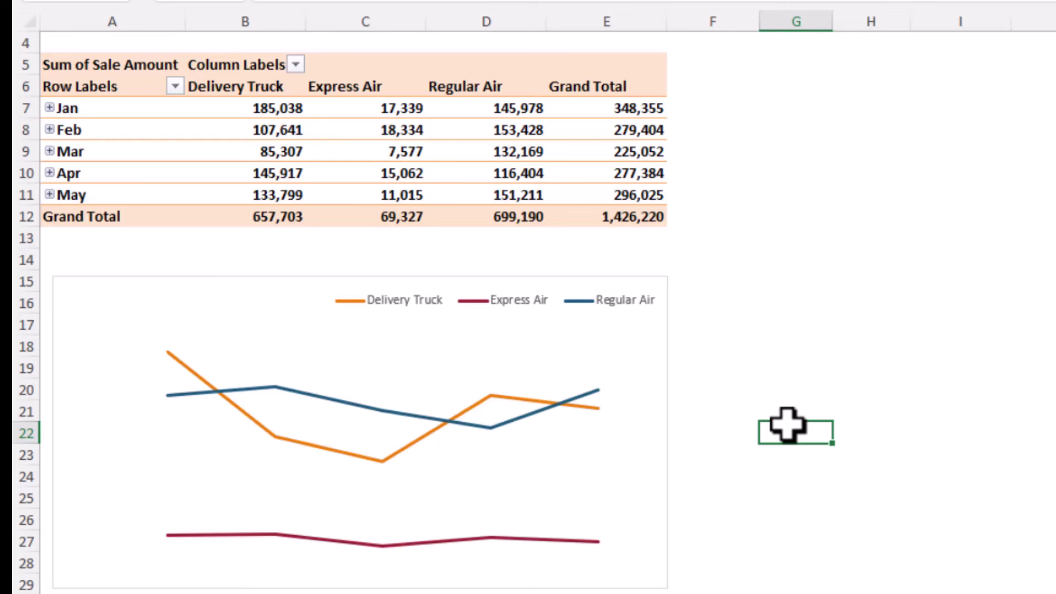
{"action": "scroll", "coordinate": [733, 382], "scroll_direction": "up", "scroll_amount": 1}
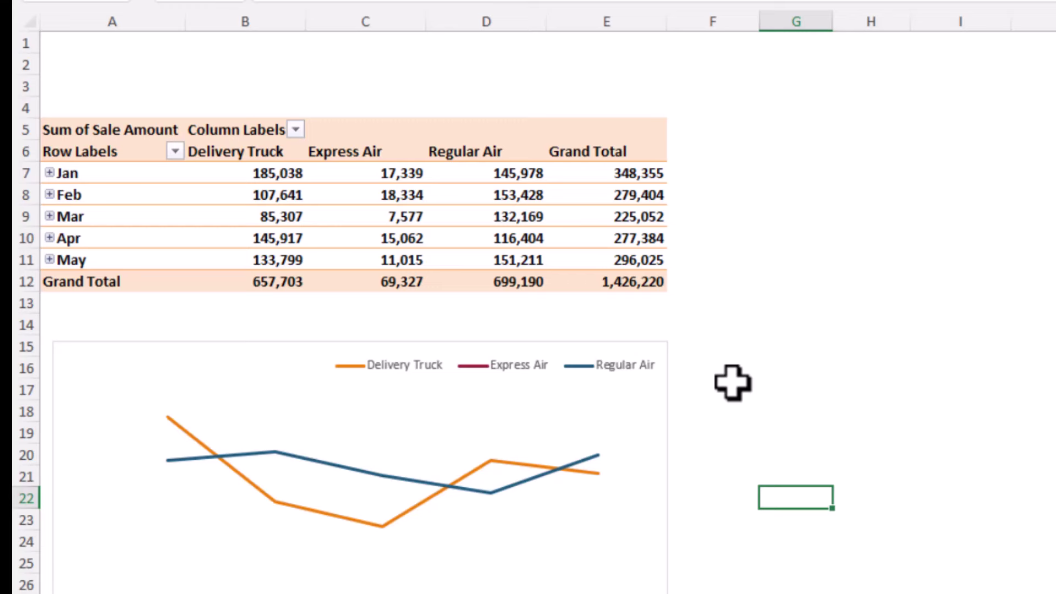
Step: Enter a 'Total sale' label in B2 and =SUM(Data__2[Sale Amount]) in C2, giving 1130195.25
{"action": "left_click", "coordinate": [253, 47]}
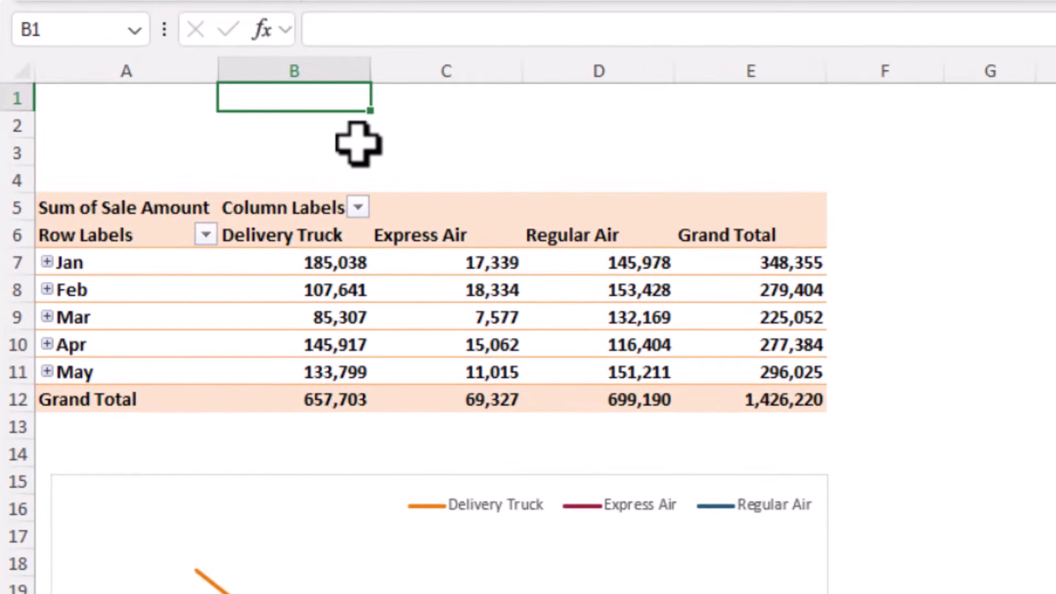
{"action": "left_click", "coordinate": [352, 131]}
{"action": "type", "text": "Total sale"}
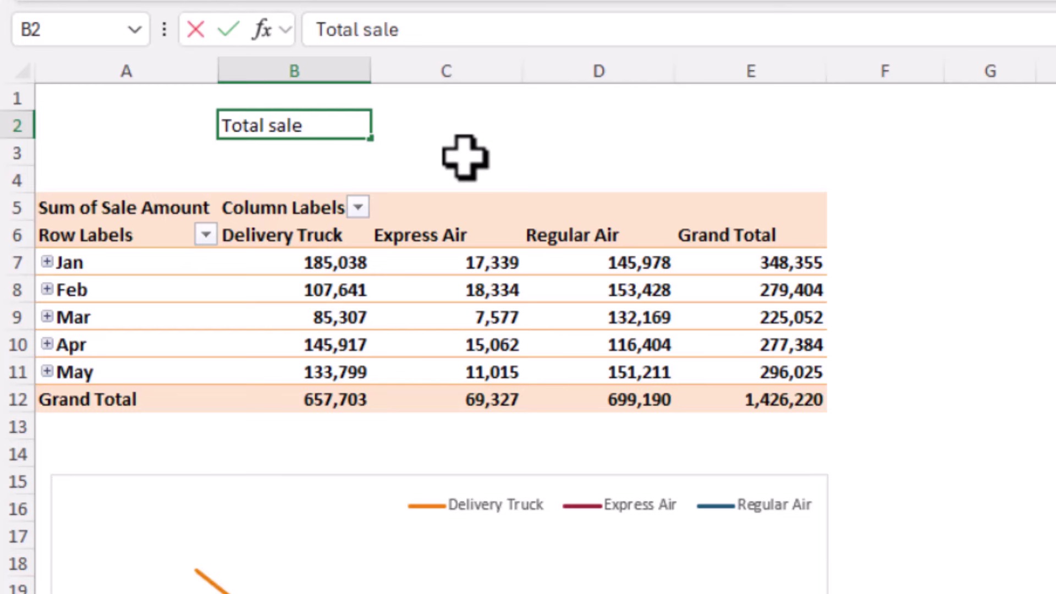
{"action": "key", "text": "Tab"}
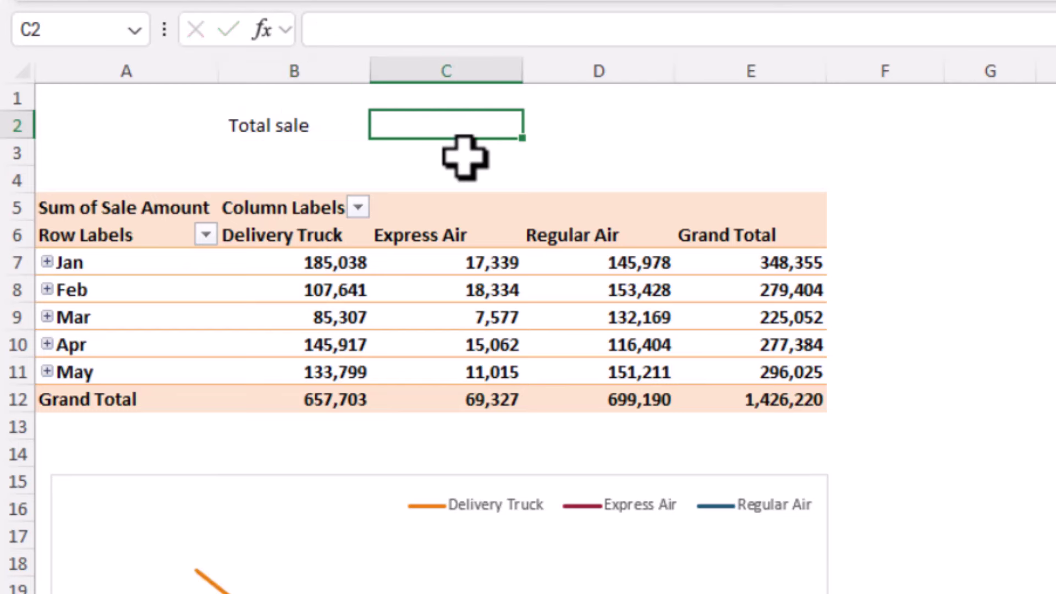
{"action": "type", "text": "=sum("}
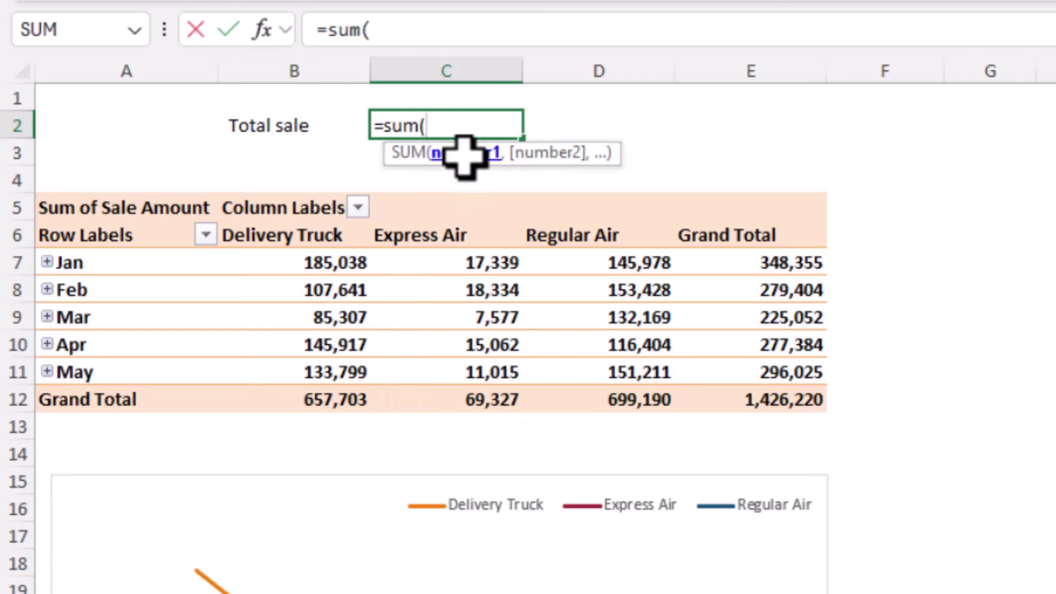
{"action": "key", "text": "ctrl+Page_Down"}
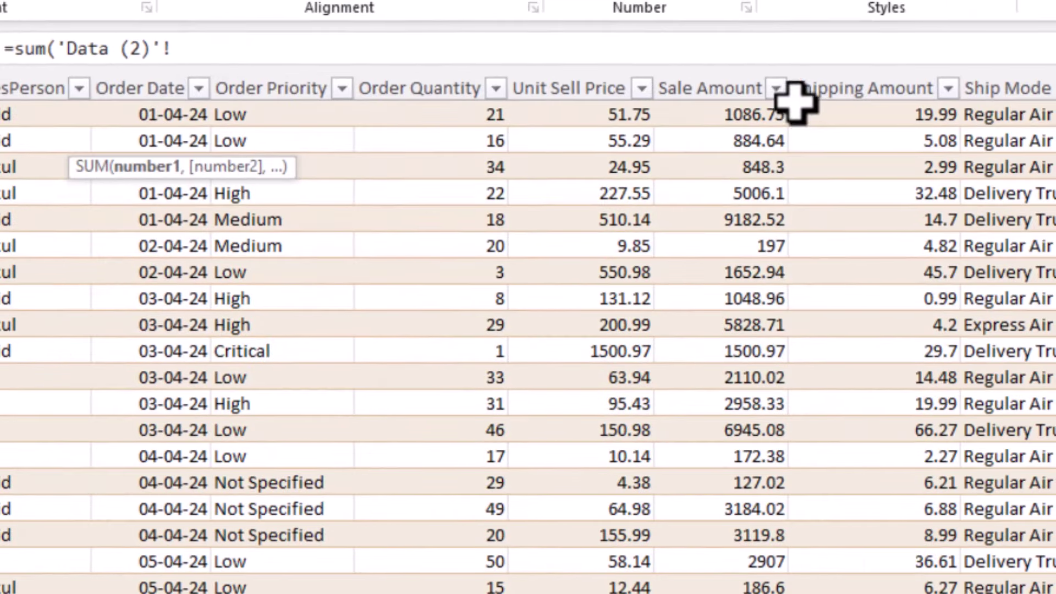
{"action": "left_click", "coordinate": [726, 77]}
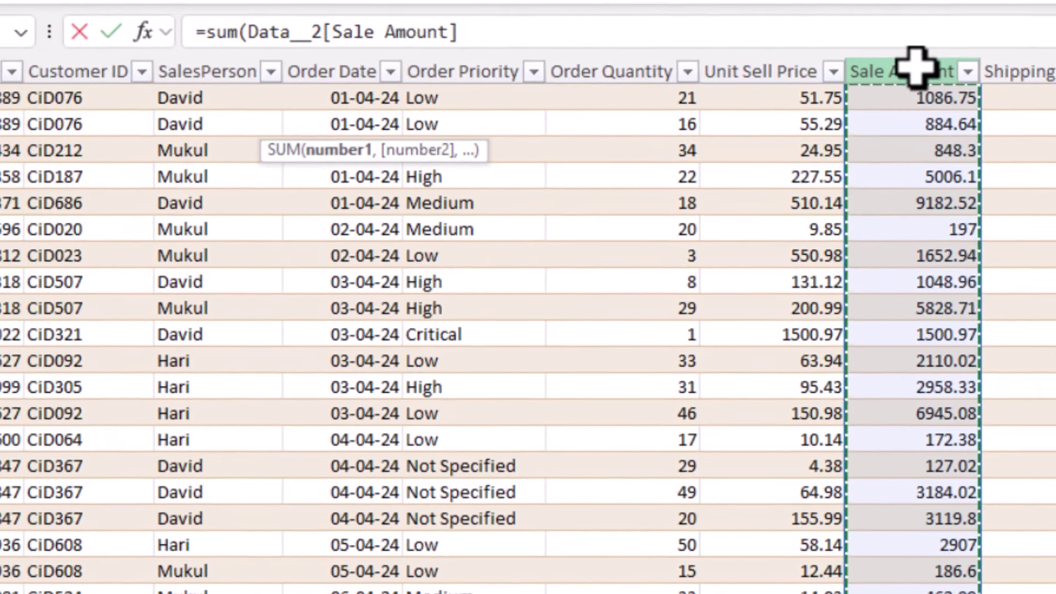
{"action": "key", "text": "Return"}
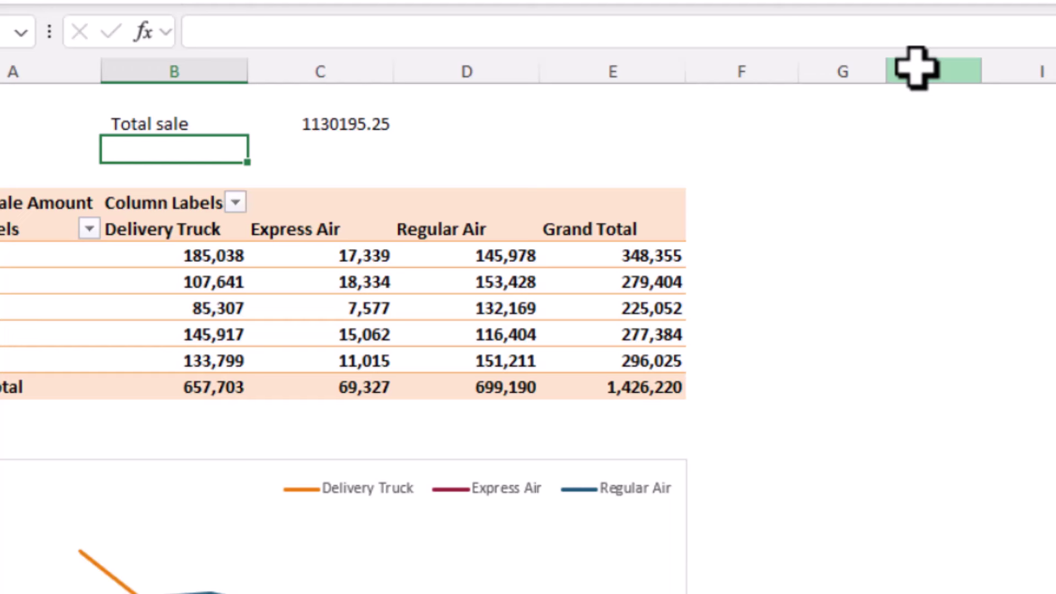
Step: Add a 'Total Qty' label with =SUM(Data__2[Order Quantity]) beside it, returning 16295
{"action": "type", "text": "Total "}
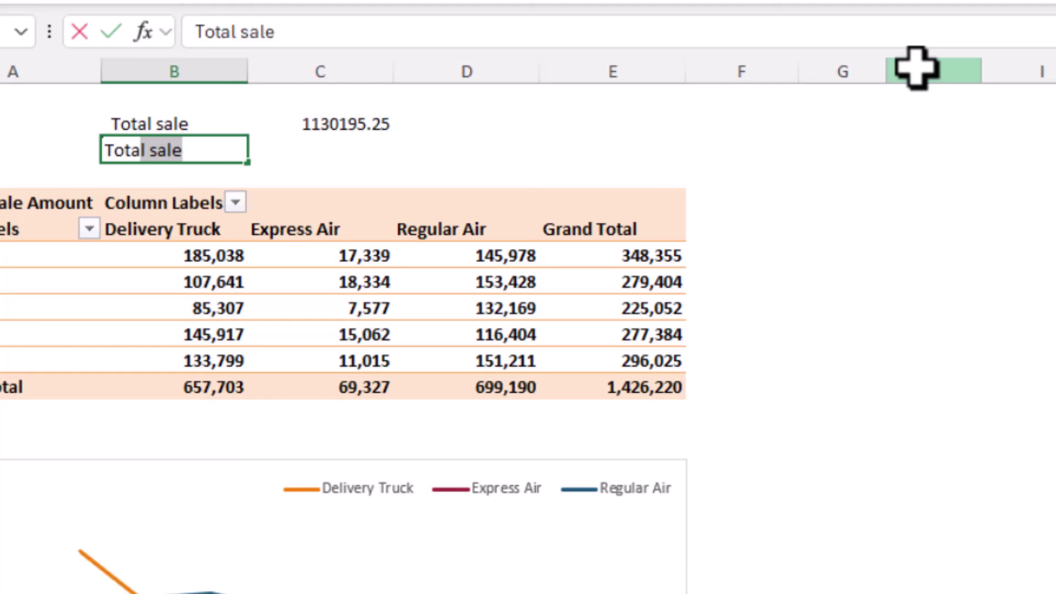
{"action": "type", "text": "Qty"}
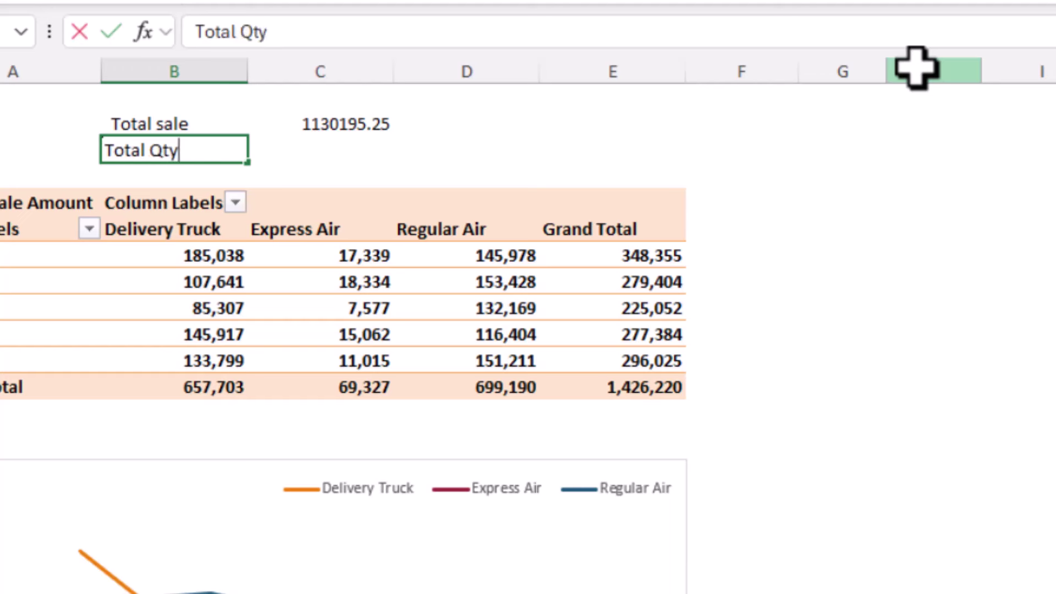
{"action": "key", "text": "Tab"}
{"action": "type", "text": "="}
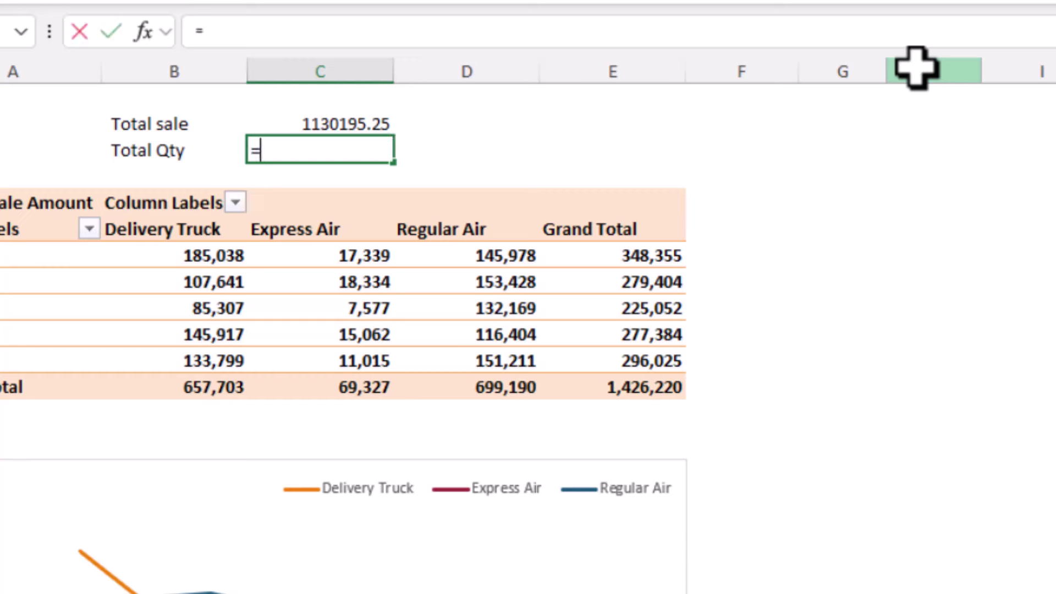
{"action": "type", "text": "sum("}
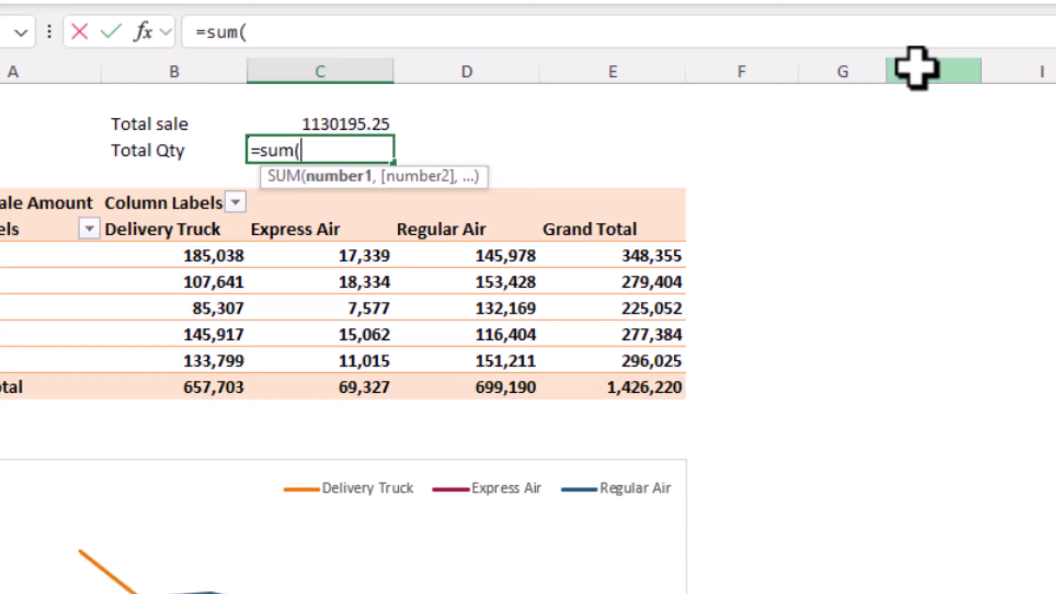
{"action": "type", "text": "d"}
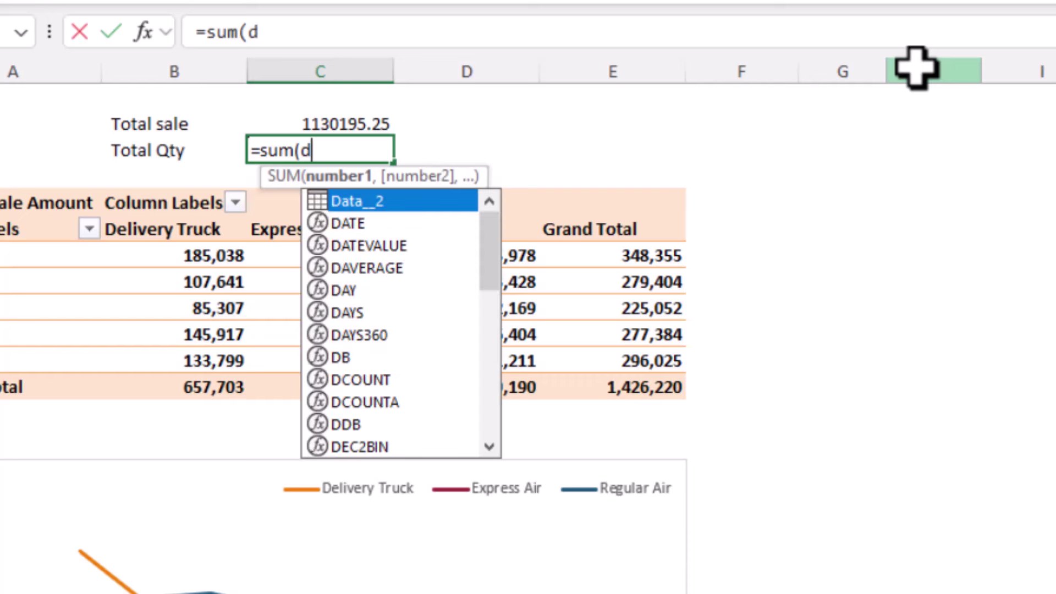
{"action": "key", "text": "Tab"}
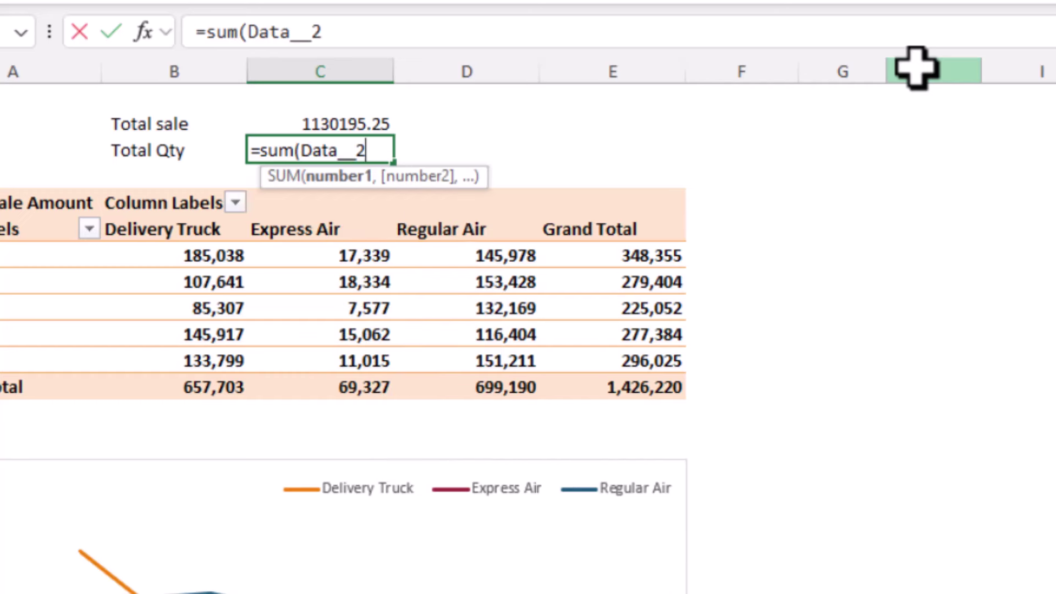
{"action": "type", "text": "[o"}
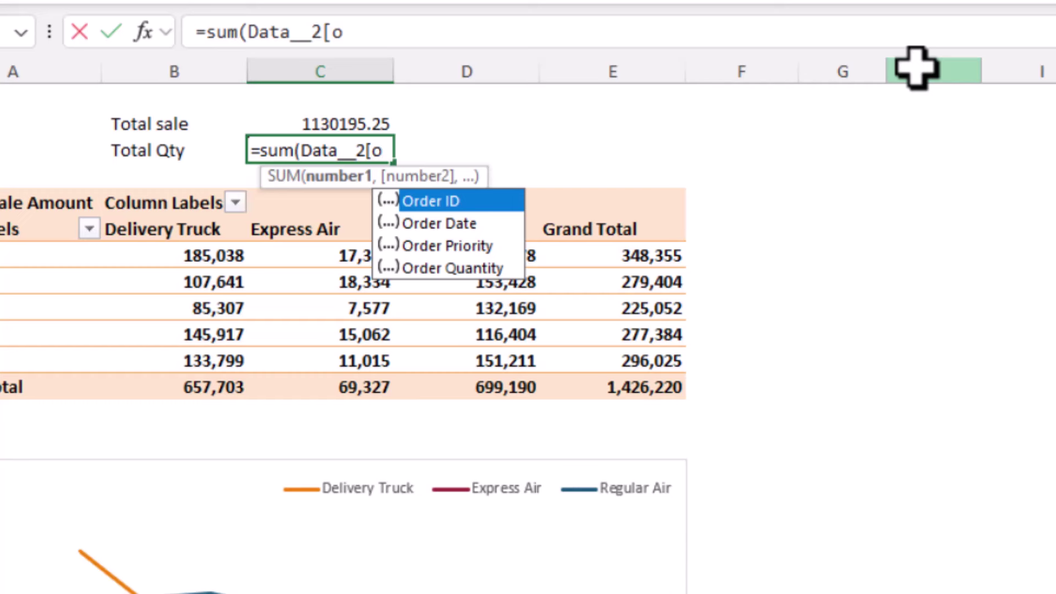
{"action": "key", "text": "Down"}
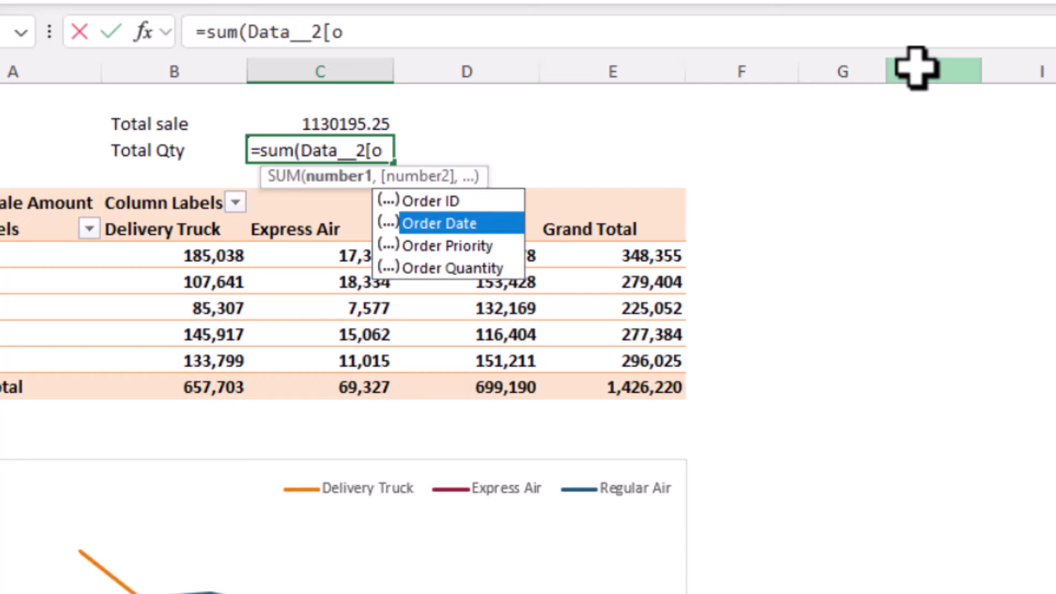
{"action": "key", "text": "Down"}
{"action": "key", "text": "Down"}
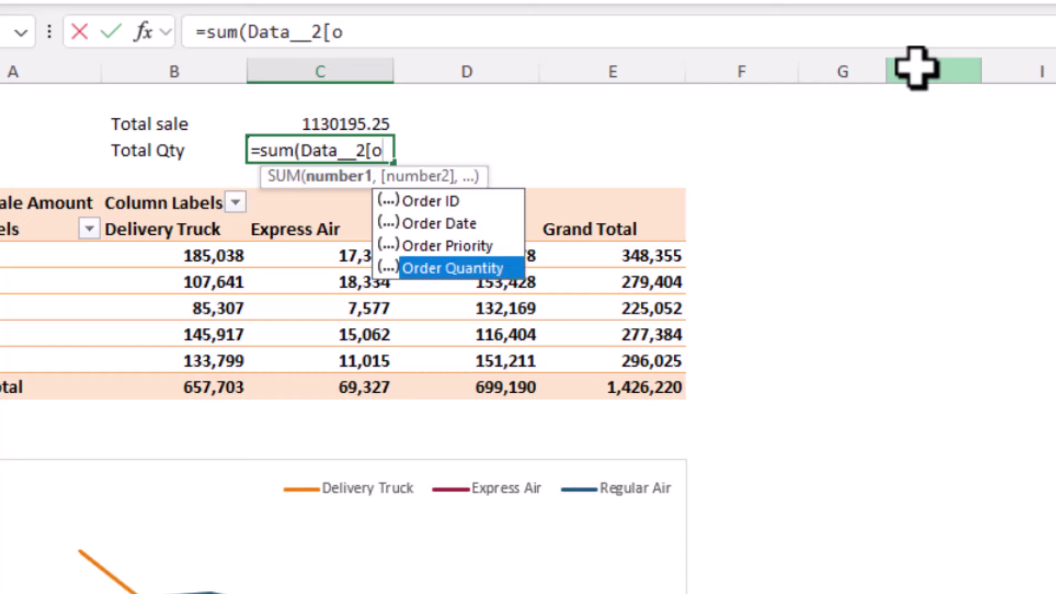
{"action": "key", "text": "Tab"}
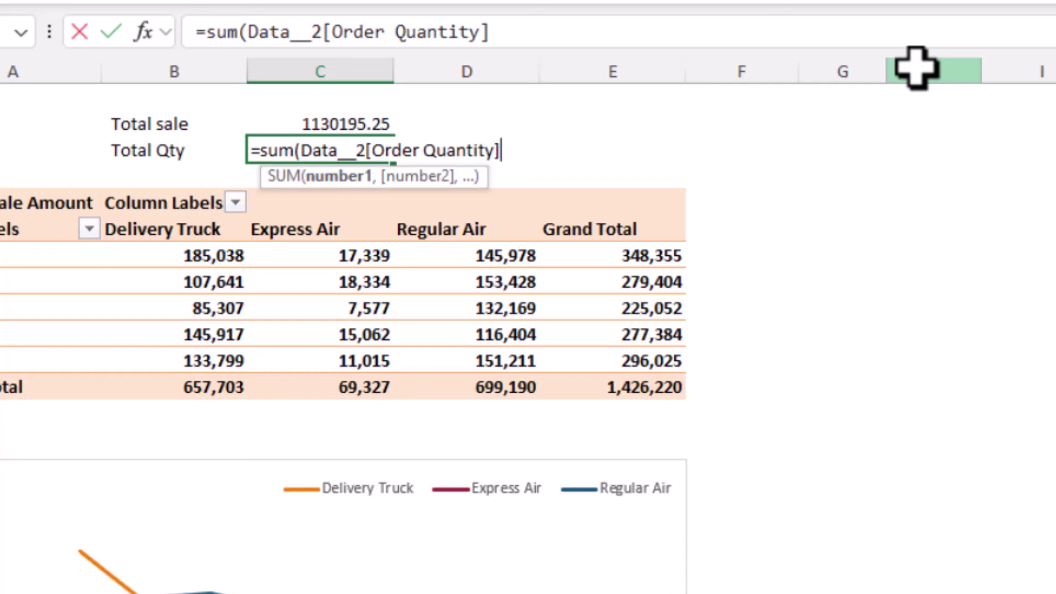
{"action": "type", "text": ")"}
{"action": "key", "text": "Return"}
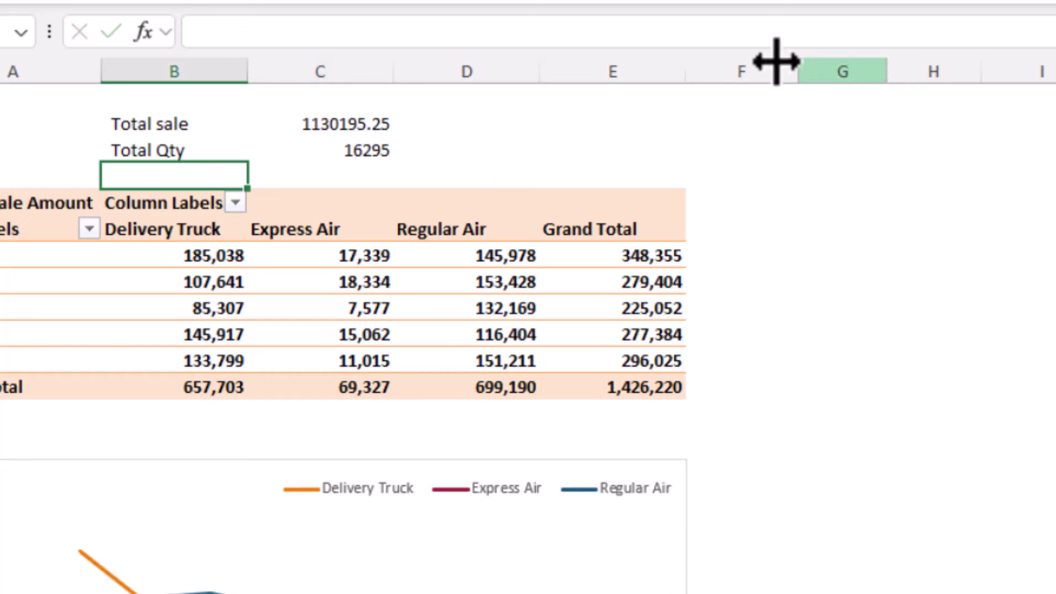
{"action": "left_click", "coordinate": [360, 156]}
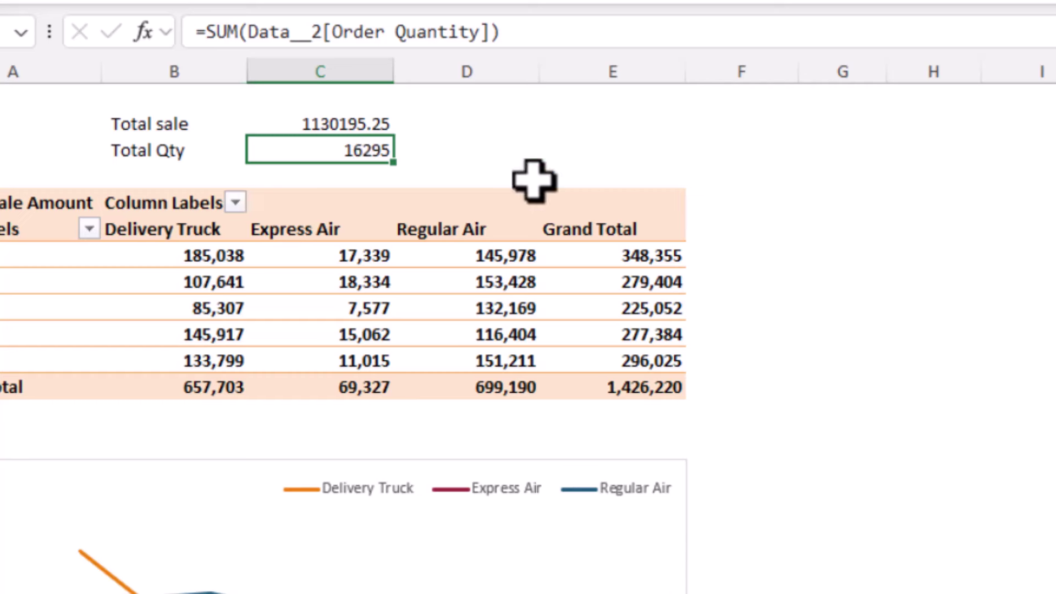
Step: Copy the Total sale and Total Qty results and paste them as values into column E
{"action": "left_click_drag", "start_coordinate": [328, 118], "coordinate": [332, 147]}
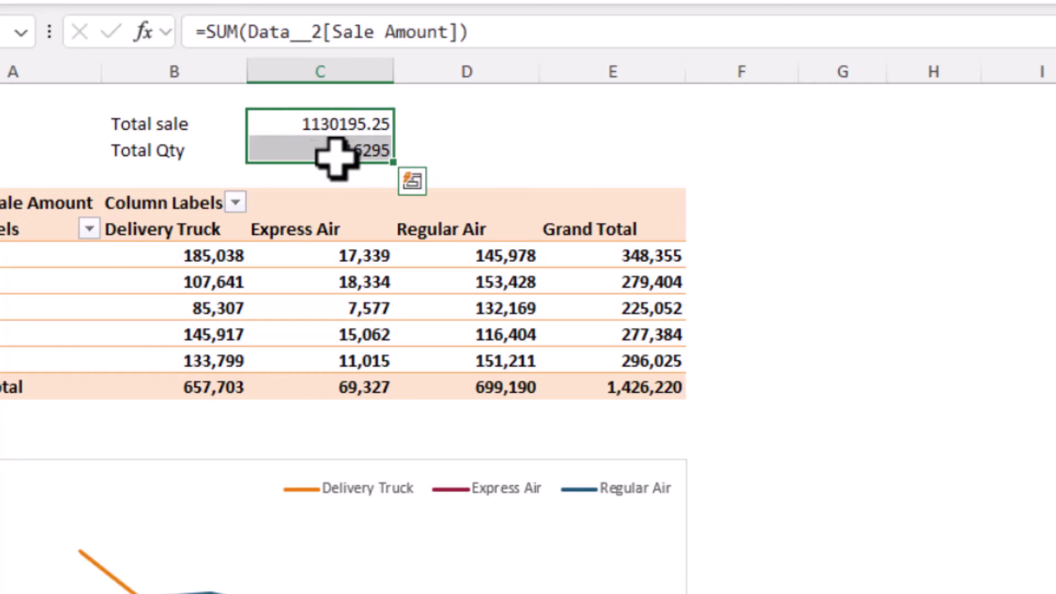
{"action": "key", "text": "ctrl+c"}
{"action": "left_click", "coordinate": [566, 117]}
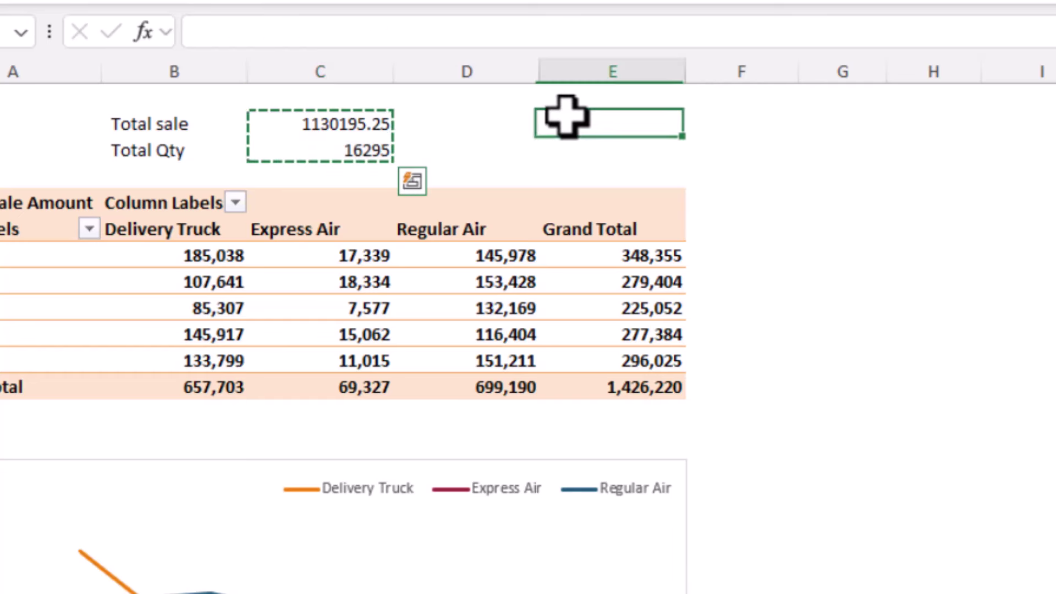
{"action": "right_click", "coordinate": [566, 117]}
{"action": "left_click", "coordinate": [632, 250]}
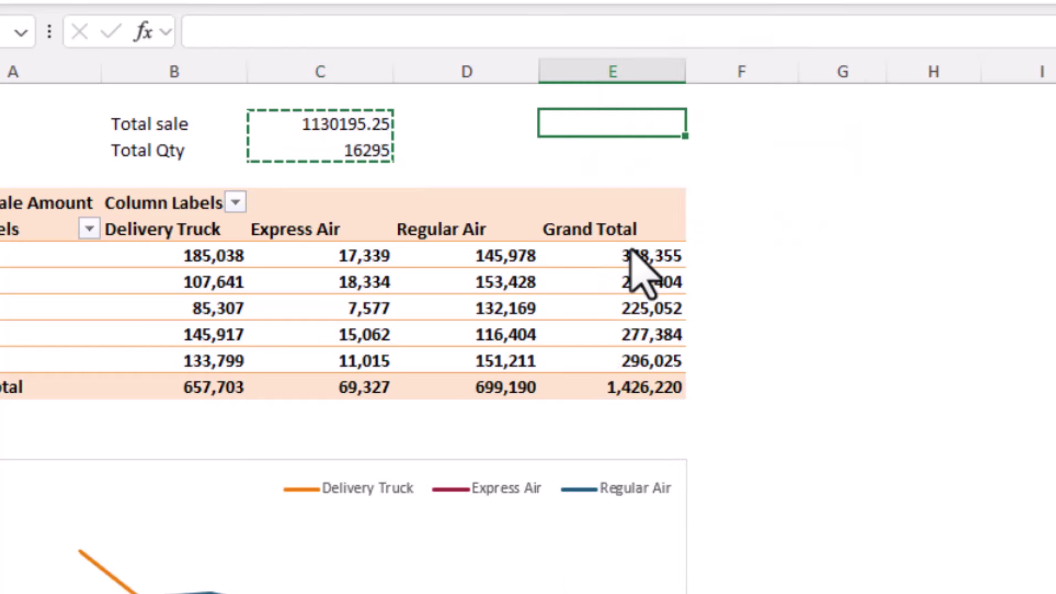
{"action": "left_click", "coordinate": [374, 200]}
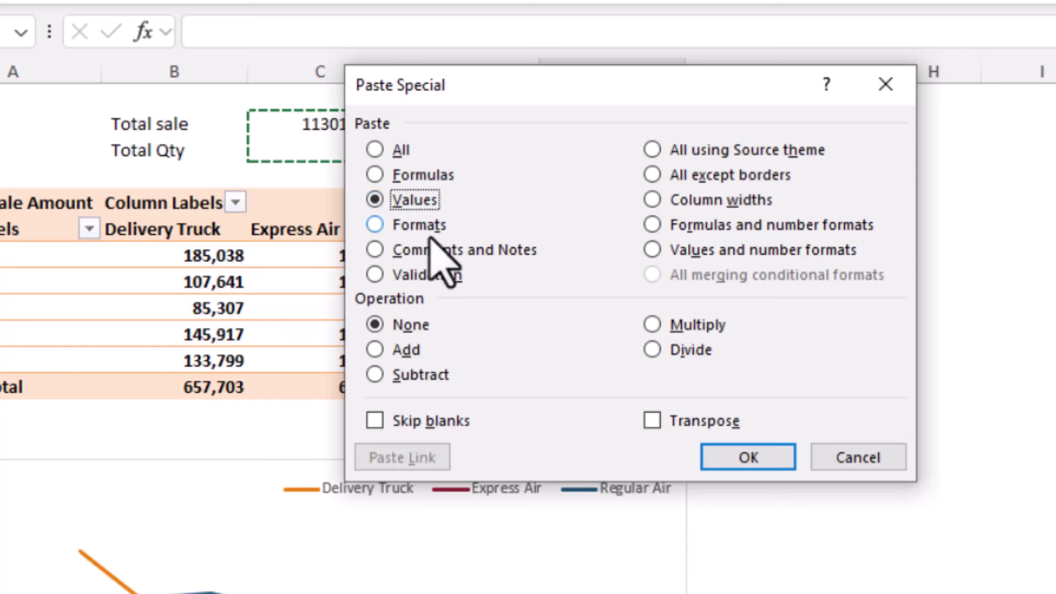
{"action": "left_click", "coordinate": [737, 460]}
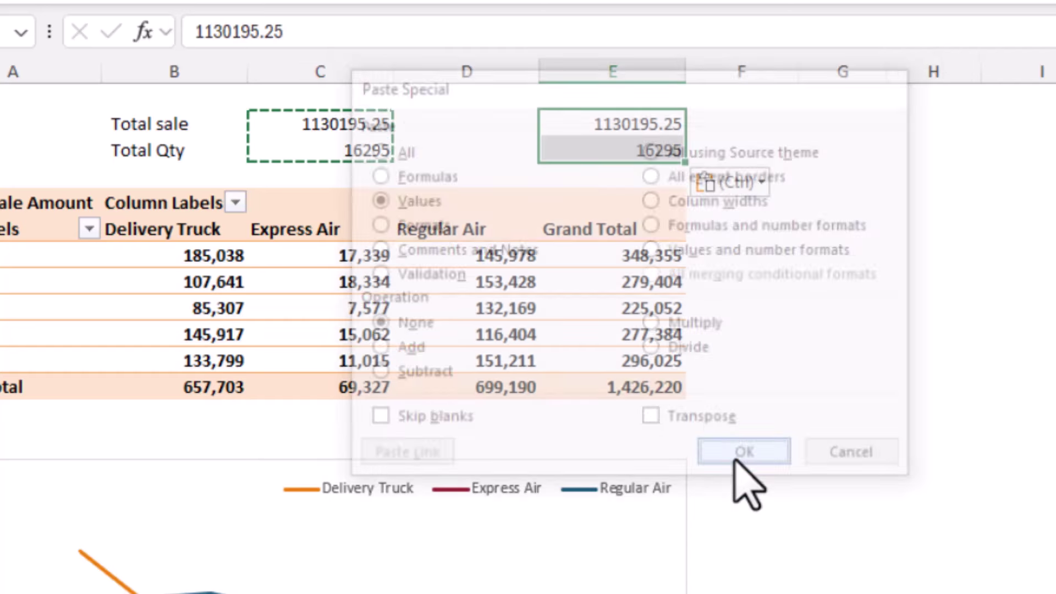
Step: Compare the pasted values with the original total formulas and clear the copy selection
{"action": "left_click", "coordinate": [906, 199]}
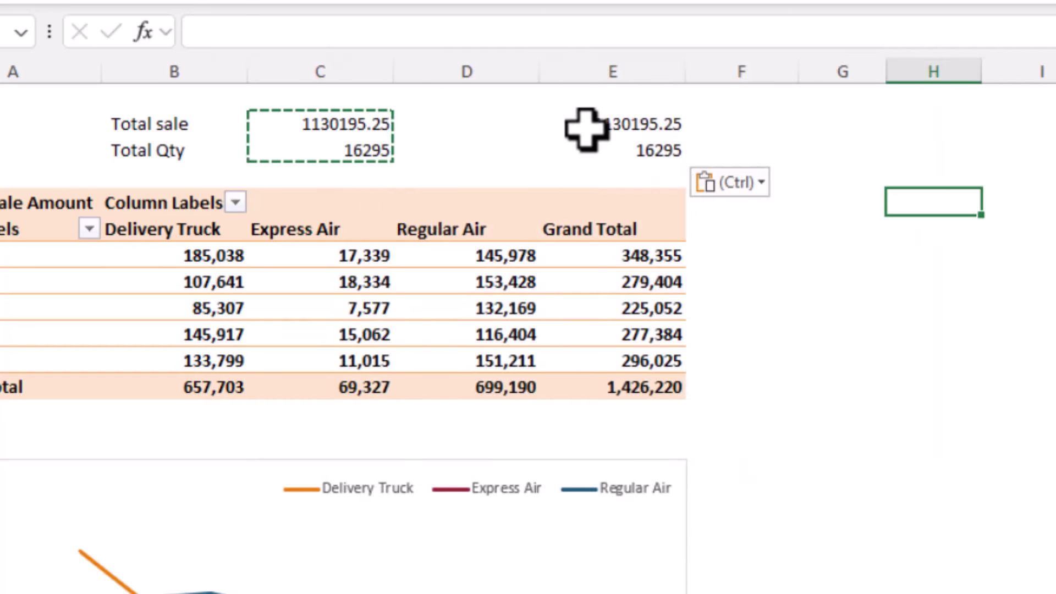
{"action": "left_click", "coordinate": [605, 127]}
{"action": "left_click", "coordinate": [618, 148]}
{"action": "left_click", "coordinate": [795, 148]}
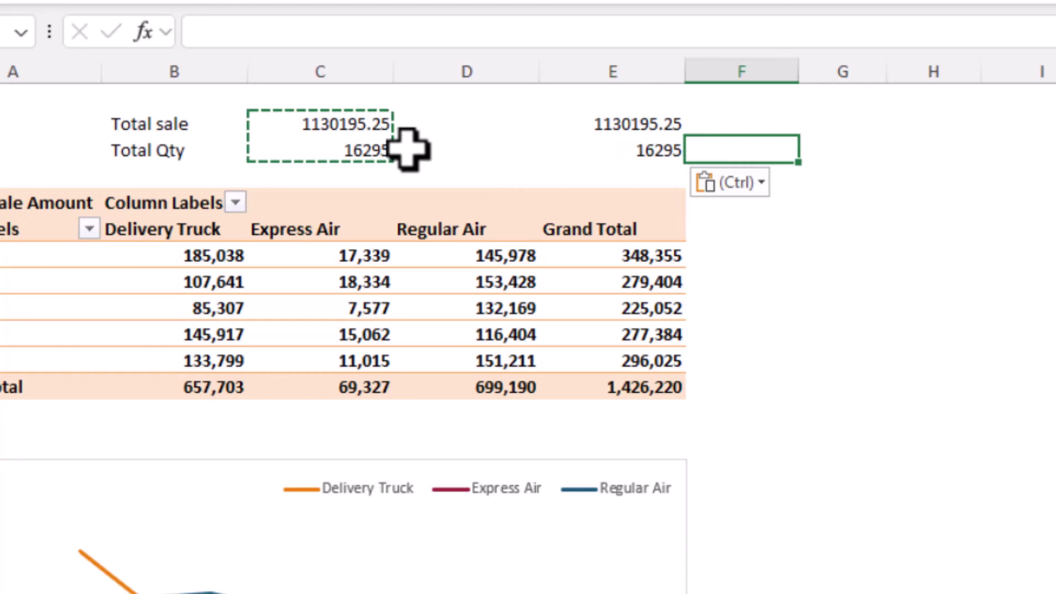
{"action": "left_click_drag", "start_coordinate": [323, 130], "coordinate": [332, 155]}
{"action": "left_click", "coordinate": [477, 144]}
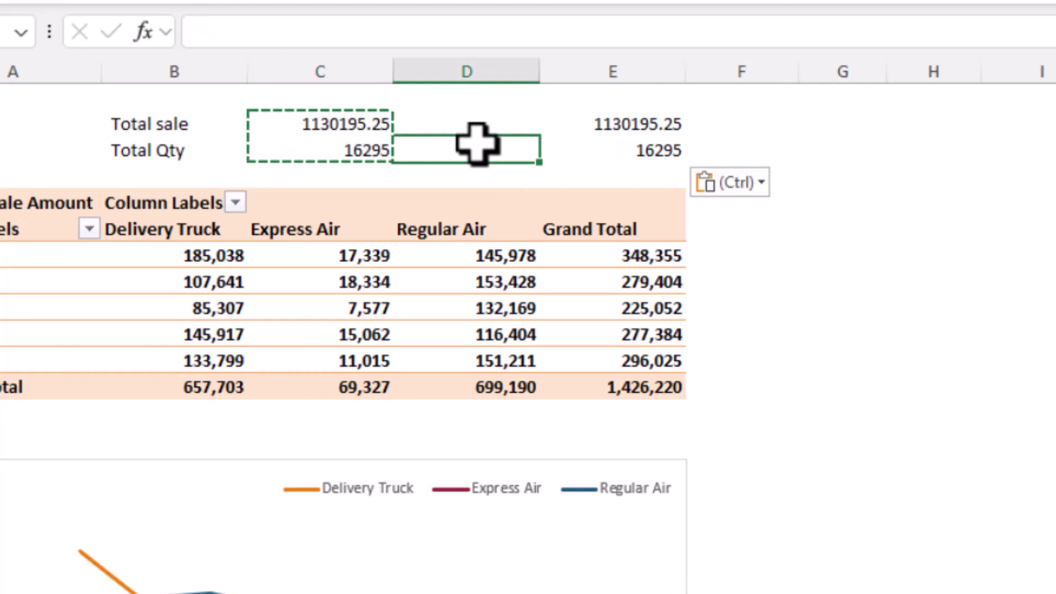
{"action": "key", "text": "Escape"}
{"action": "left_click", "coordinate": [820, 194]}
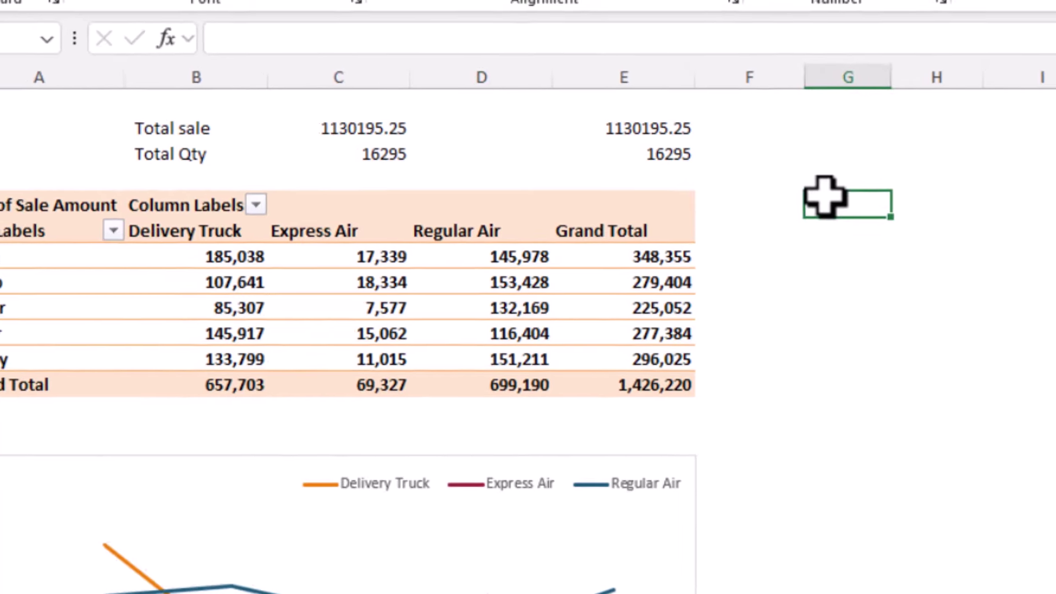
Step: Go to the combined sales data sheet, then duplicate the Mar-2024 workbook in the Data folder
{"action": "key", "text": "ctrl+Page_Down"}
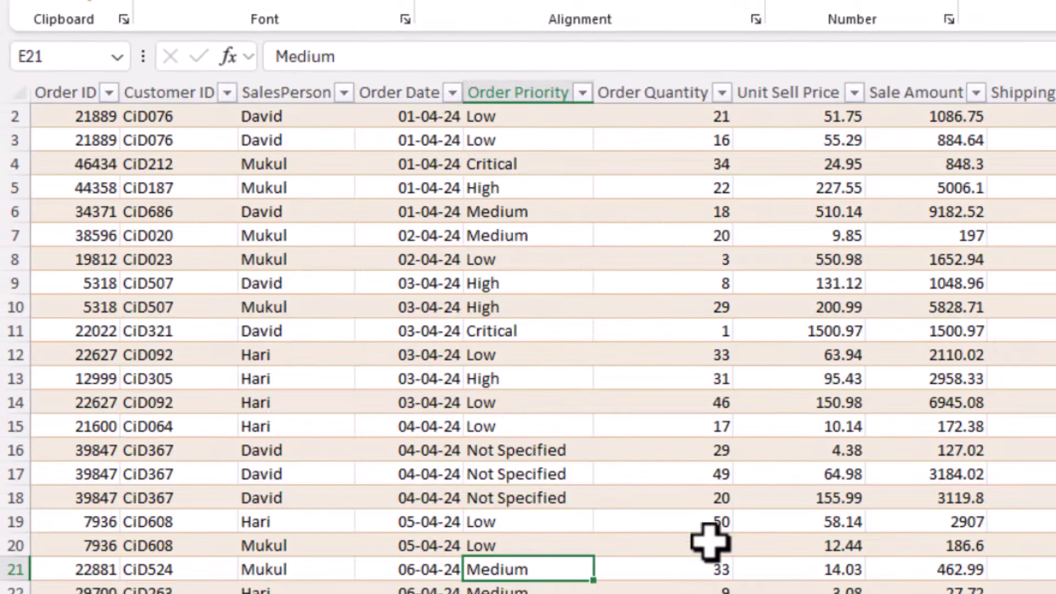
{"action": "left_click", "coordinate": [708, 543]}
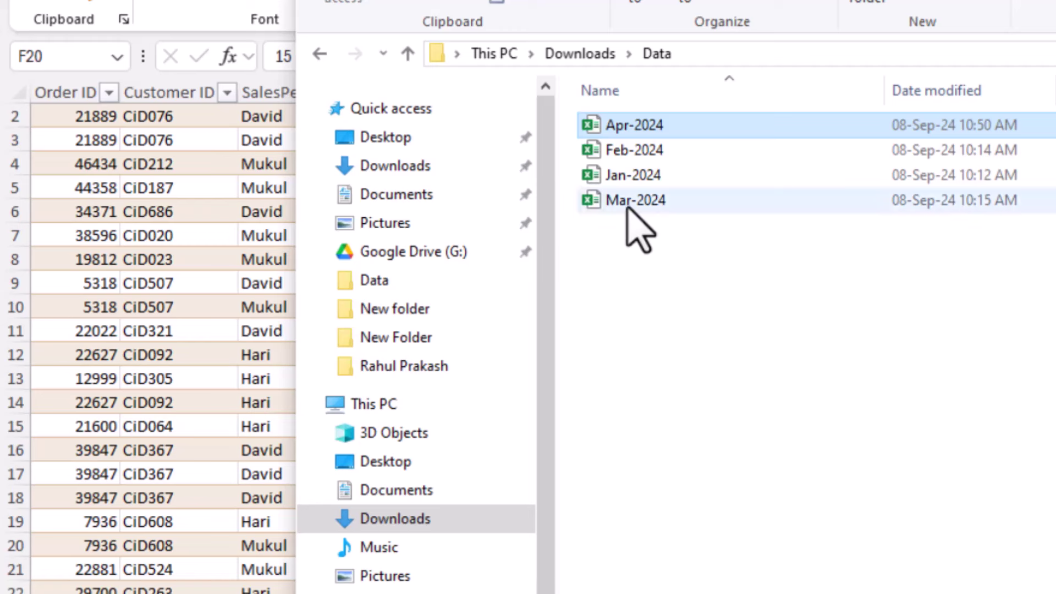
{"action": "left_click", "coordinate": [630, 208]}
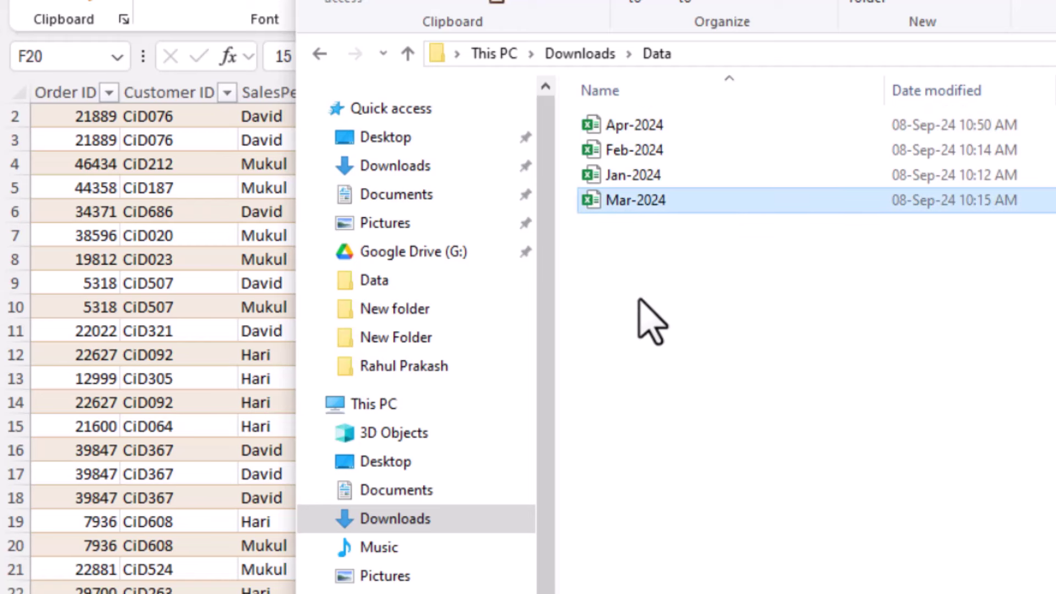
{"action": "key", "text": "ctrl+v"}
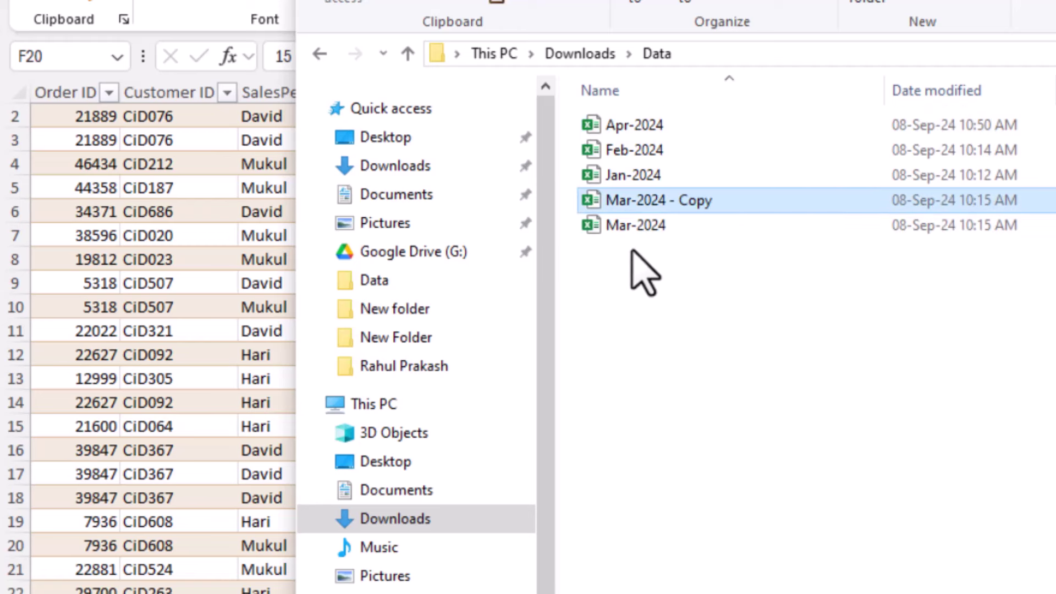
Step: Rename the duplicated workbook to May-2024 and open it
{"action": "key", "text": "F2"}
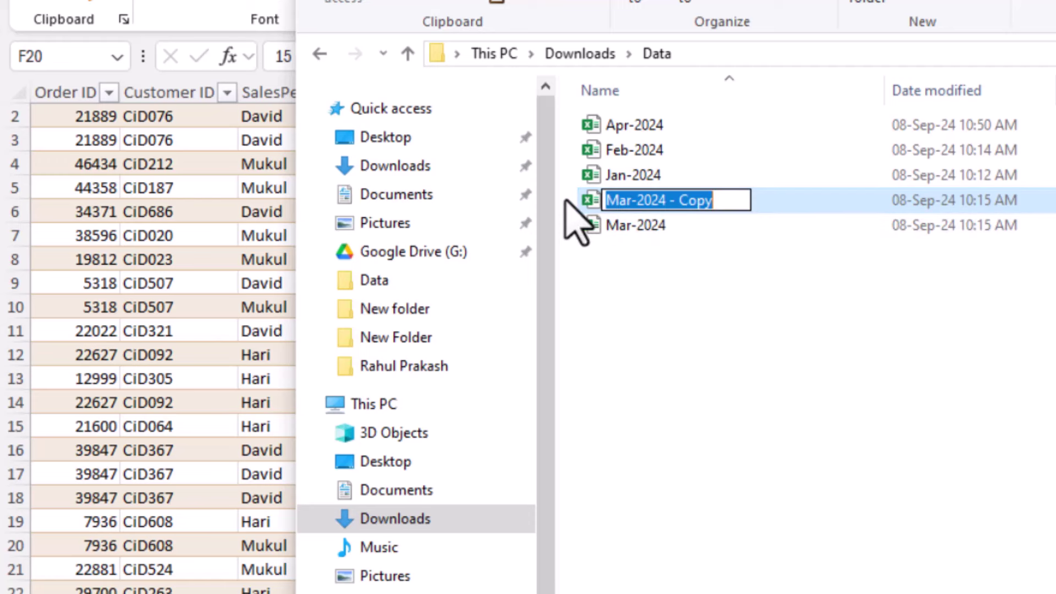
{"action": "left_click", "coordinate": [629, 200]}
{"action": "type", "text": "y"}
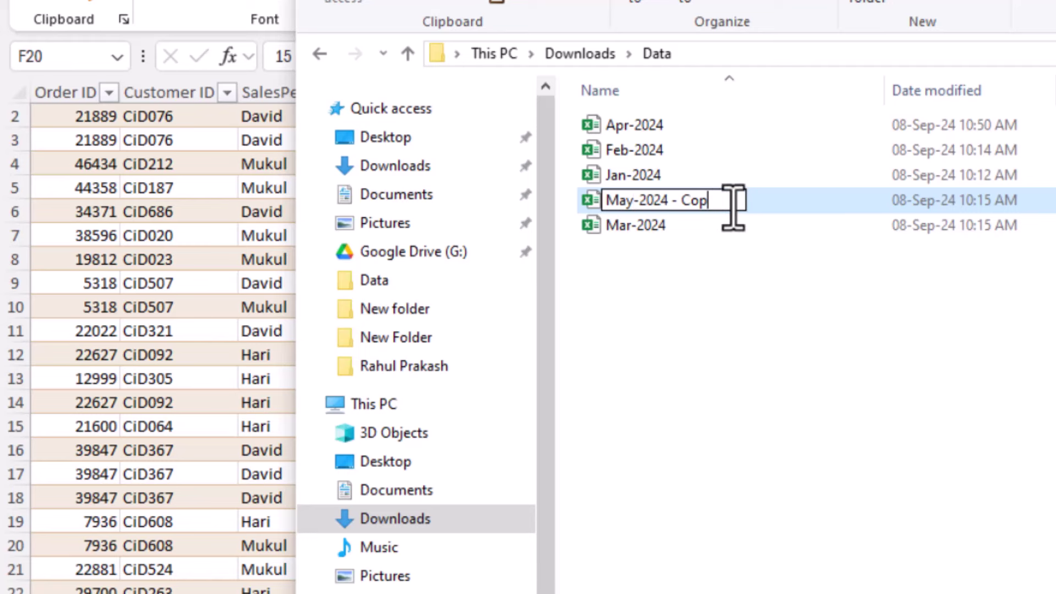
{"action": "key", "text": "BackSpace"}
{"action": "key", "text": "BackSpace"}
{"action": "key", "text": "BackSpace"}
{"action": "key", "text": "Return"}
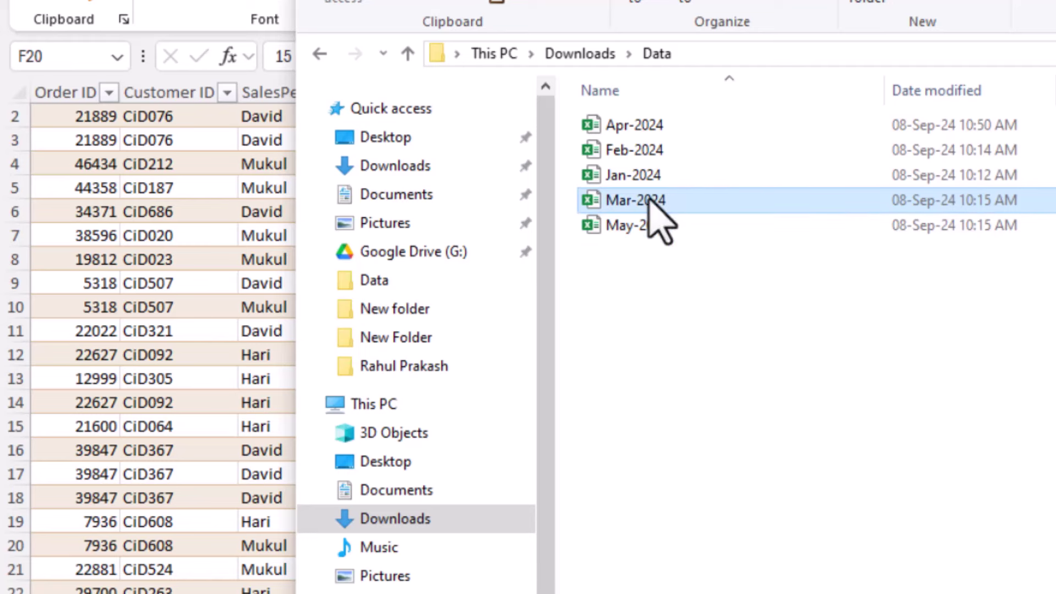
{"action": "key", "text": "alt+Tab"}
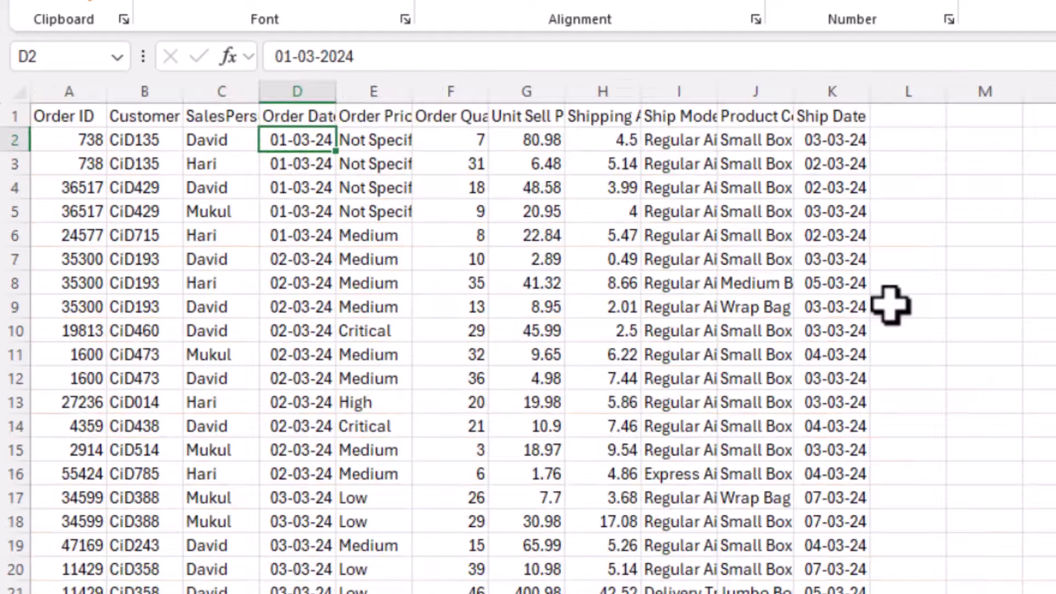
Step: Start retyping the first order date in the new workbook, beginning with '1-'
{"action": "type", "text": "1-"}
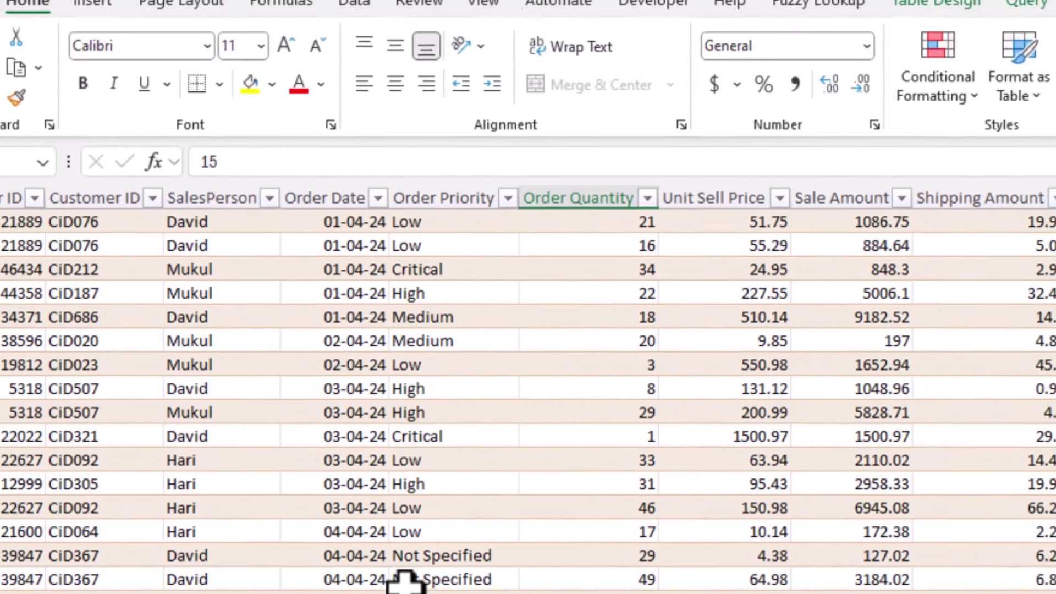
Step: Check the Order Date filter's months, then refresh the combined table's query to pick up new files
{"action": "left_click", "coordinate": [479, 483]}
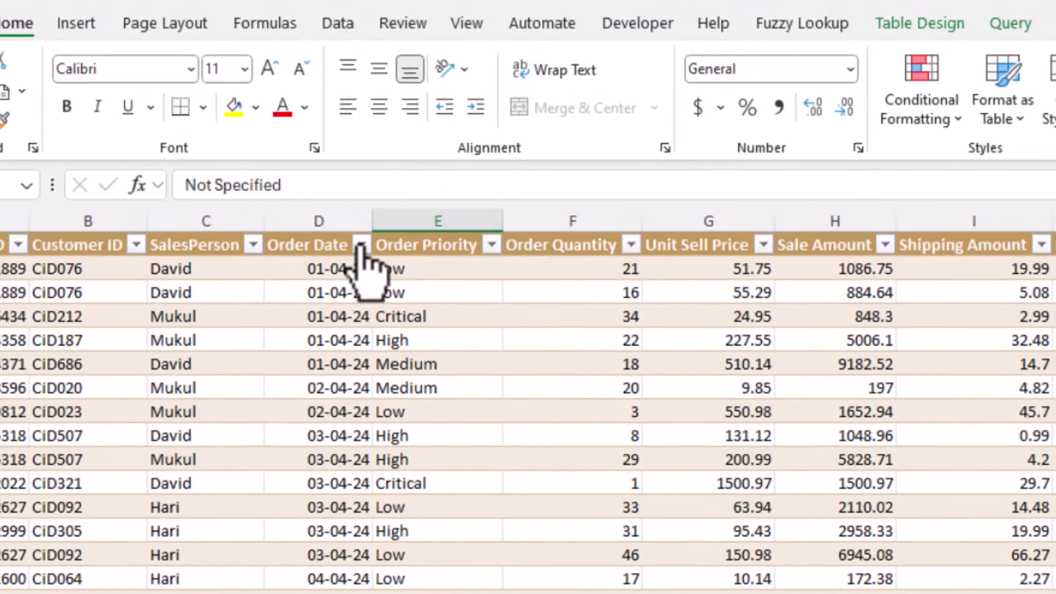
{"action": "left_click", "coordinate": [361, 246]}
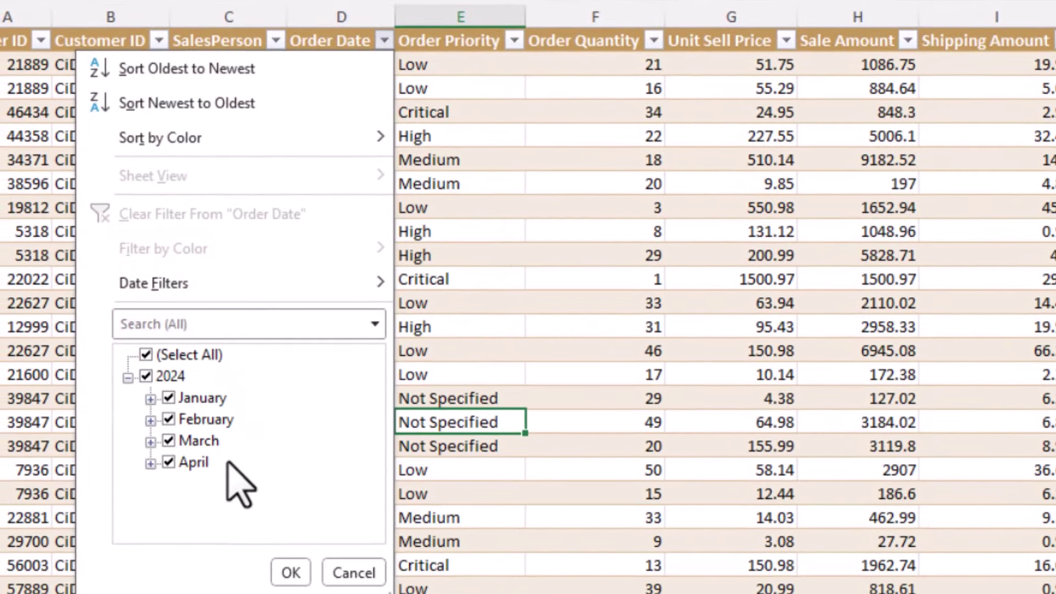
{"action": "left_click", "coordinate": [355, 575]}
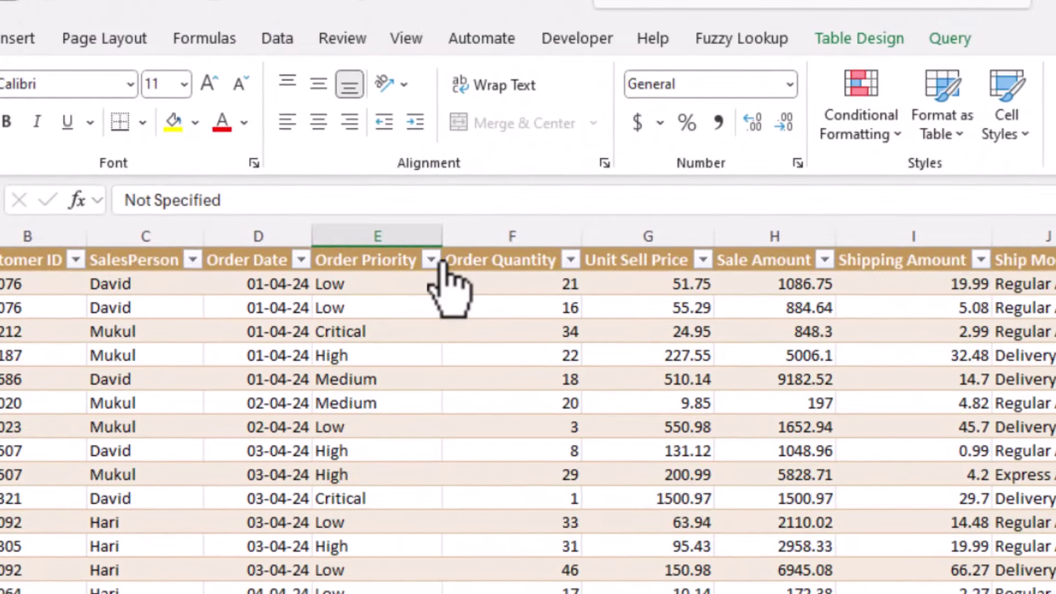
{"action": "left_click", "coordinate": [948, 39]}
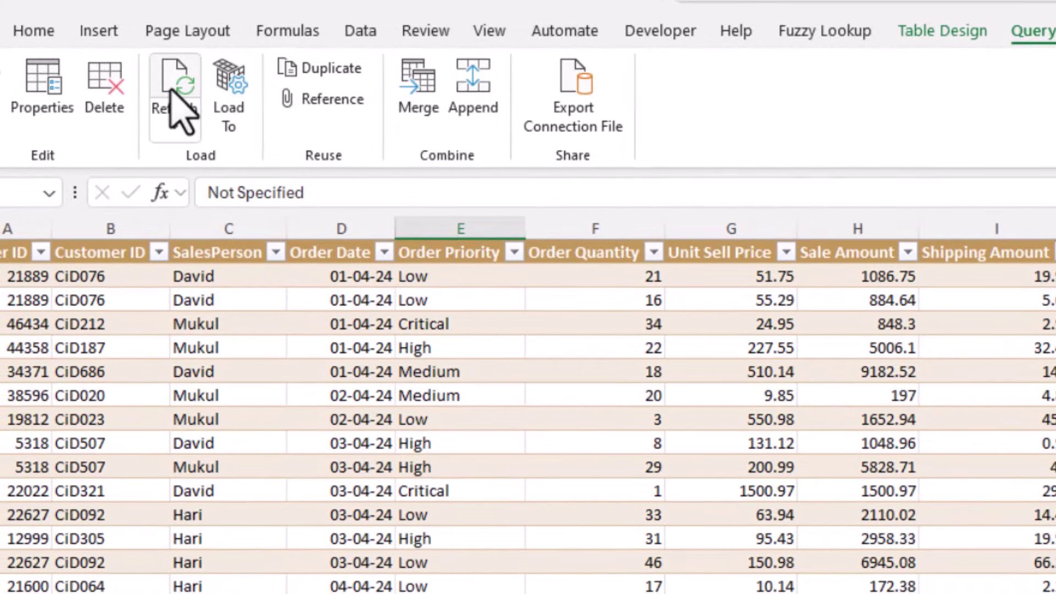
{"action": "left_click", "coordinate": [170, 92]}
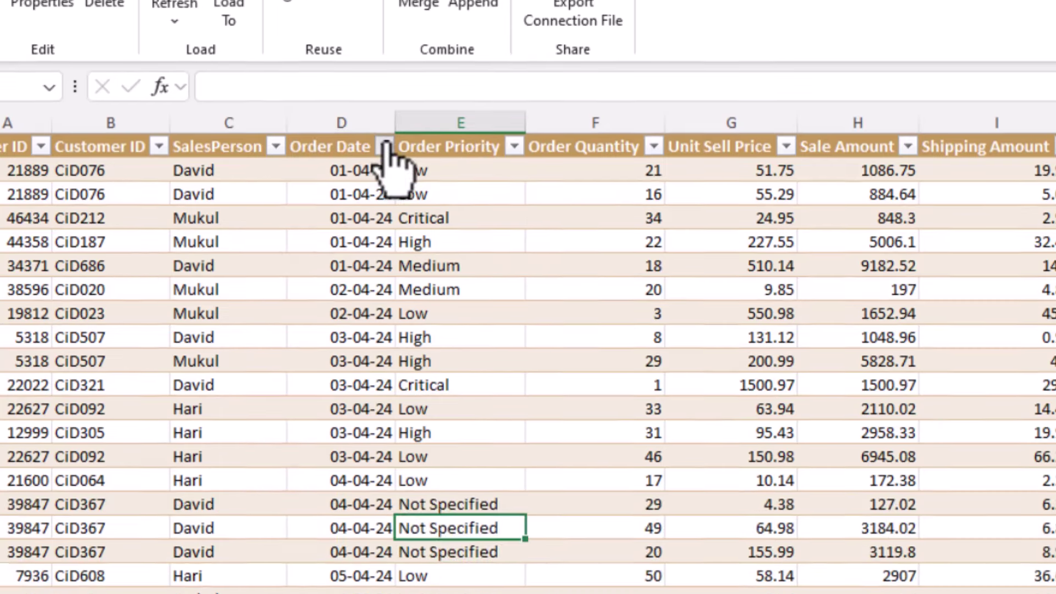
Step: Recheck the Order Date filter for May and scroll through the refreshed combined table
{"action": "left_click", "coordinate": [385, 252]}
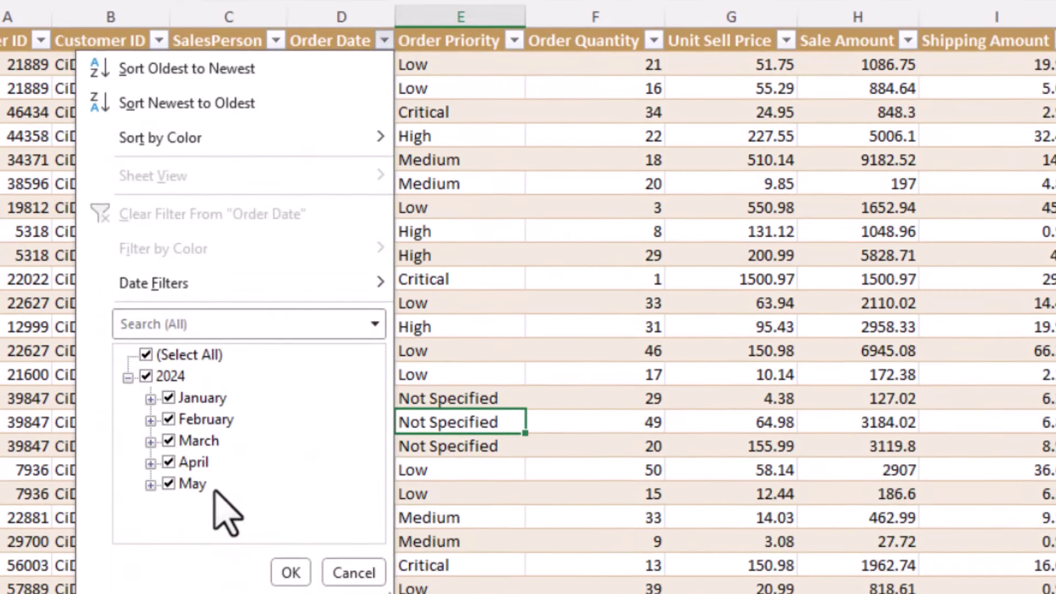
{"action": "left_click", "coordinate": [352, 573]}
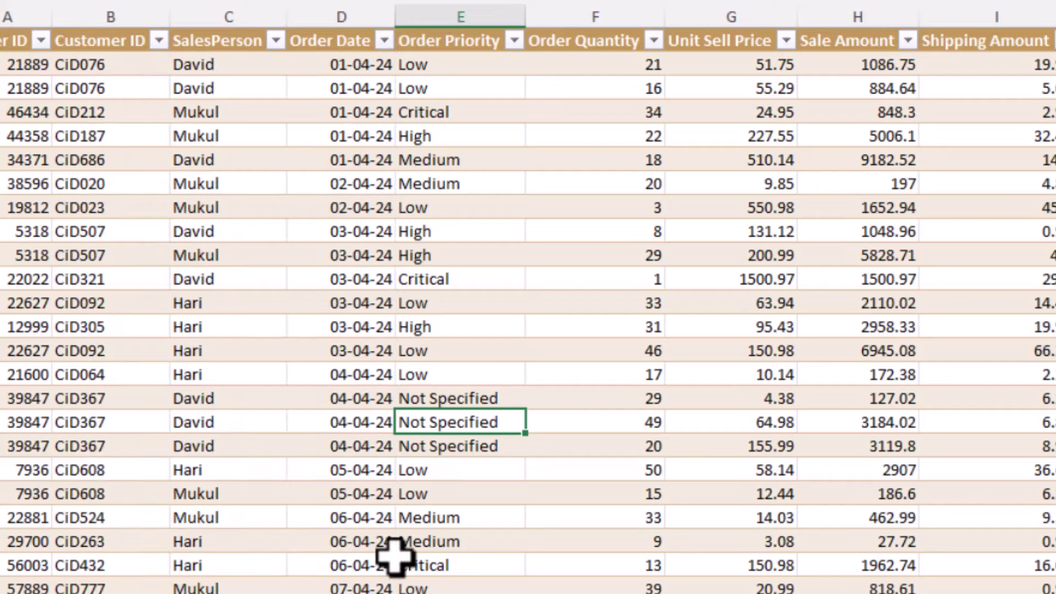
{"action": "scroll", "coordinate": [393, 557], "scroll_direction": "down", "scroll_amount": 9}
{"action": "scroll", "coordinate": [393, 556], "scroll_direction": "down", "scroll_amount": 2}
{"action": "scroll", "coordinate": [394, 556], "scroll_direction": "up", "scroll_amount": 6}
{"action": "scroll", "coordinate": [395, 557], "scroll_direction": "up", "scroll_amount": 1}
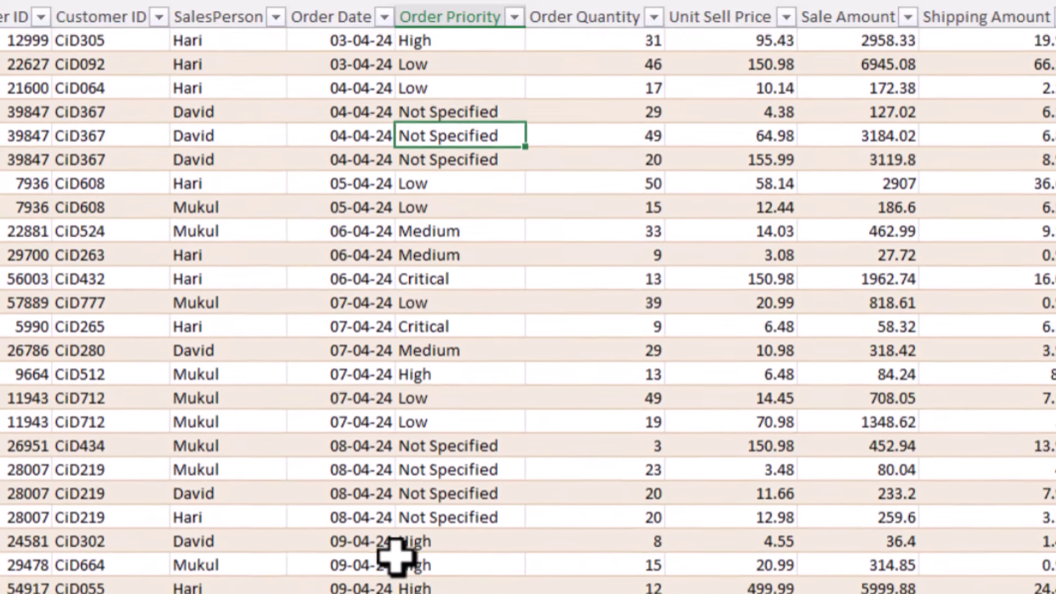
{"action": "scroll", "coordinate": [396, 557], "scroll_direction": "down", "scroll_amount": 10}
{"action": "scroll", "coordinate": [397, 558], "scroll_direction": "down", "scroll_amount": 9}
{"action": "scroll", "coordinate": [399, 558], "scroll_direction": "down", "scroll_amount": 10}
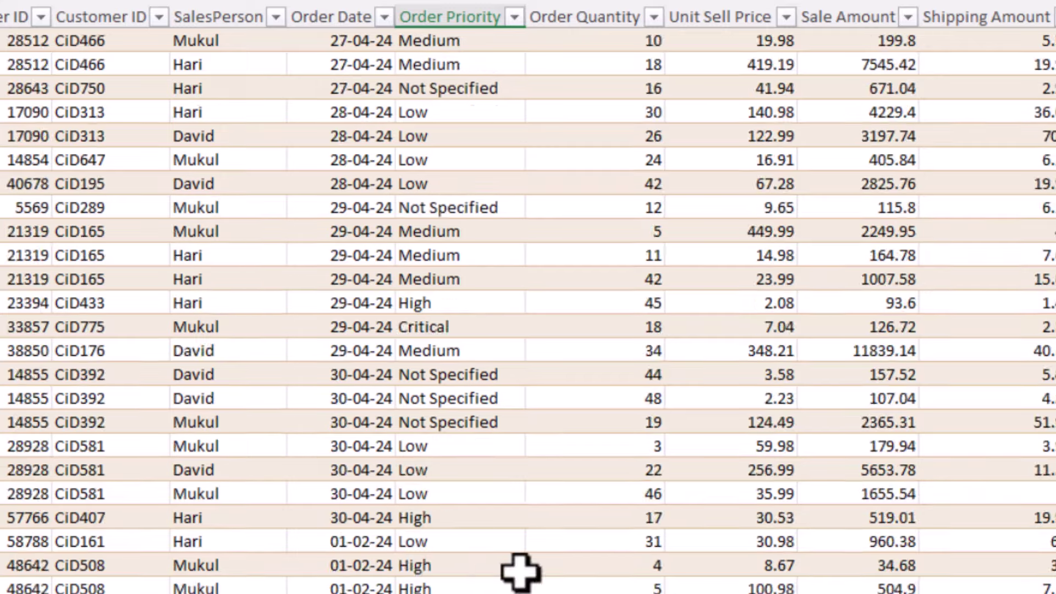
{"action": "scroll", "coordinate": [518, 571], "scroll_direction": "down", "scroll_amount": 9}
{"action": "scroll", "coordinate": [518, 570], "scroll_direction": "down", "scroll_amount": 10}
{"action": "scroll", "coordinate": [523, 572], "scroll_direction": "down", "scroll_amount": 6}
{"action": "scroll", "coordinate": [527, 578], "scroll_direction": "up", "scroll_amount": 10}
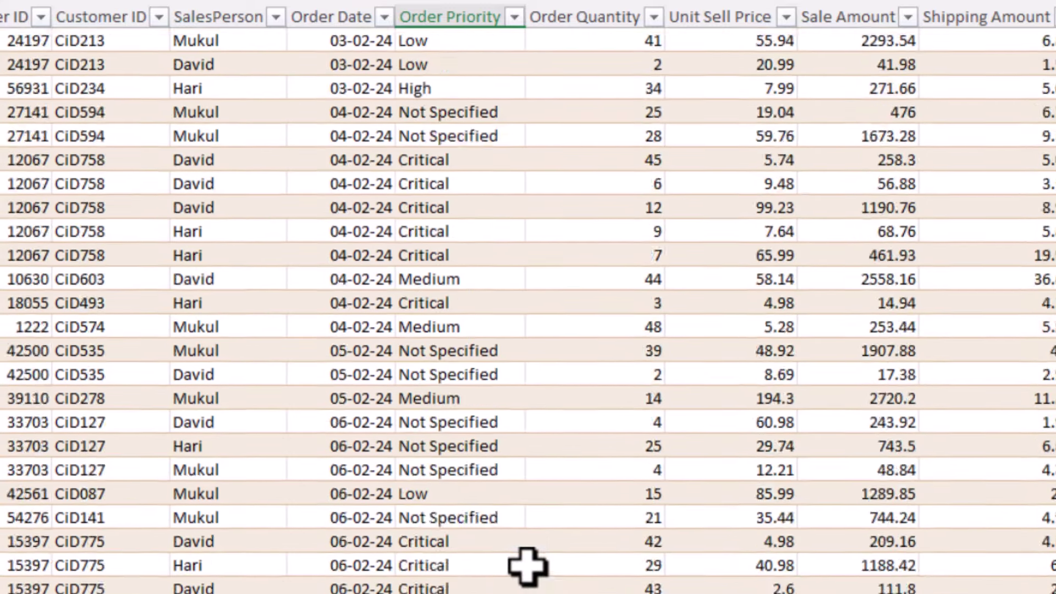
{"action": "scroll", "coordinate": [525, 498], "scroll_direction": "up", "scroll_amount": 10}
{"action": "scroll", "coordinate": [525, 498], "scroll_direction": "up", "scroll_amount": 10}
{"action": "scroll", "coordinate": [527, 567], "scroll_direction": "up", "scroll_amount": 10}
{"action": "scroll", "coordinate": [527, 567], "scroll_direction": "up", "scroll_amount": 6}
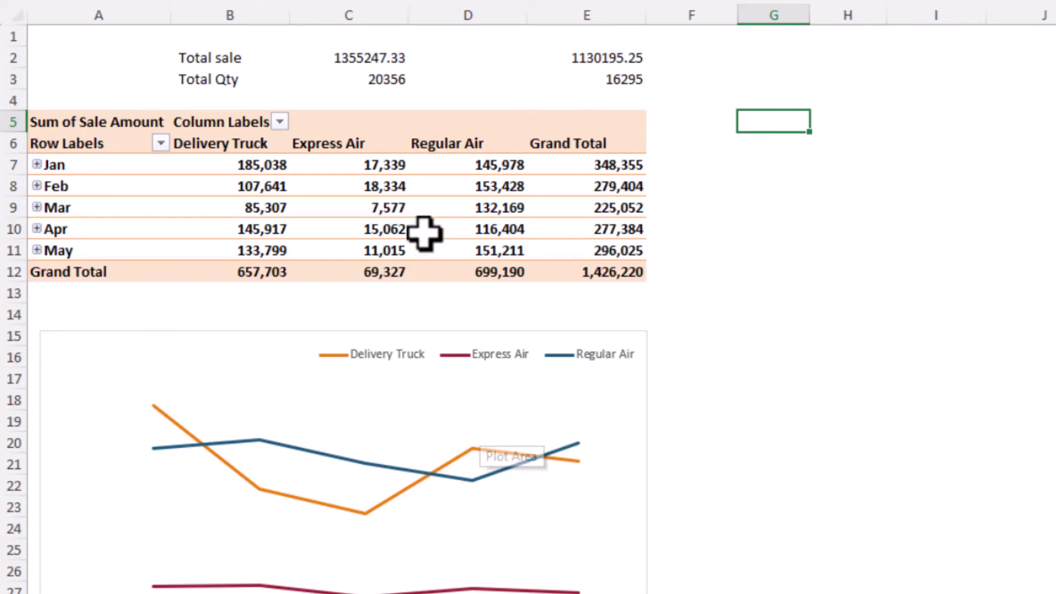
Step: Refresh All queries and PivotTables, dismissing the data source and Date error messages
{"action": "left_click", "coordinate": [416, 215]}
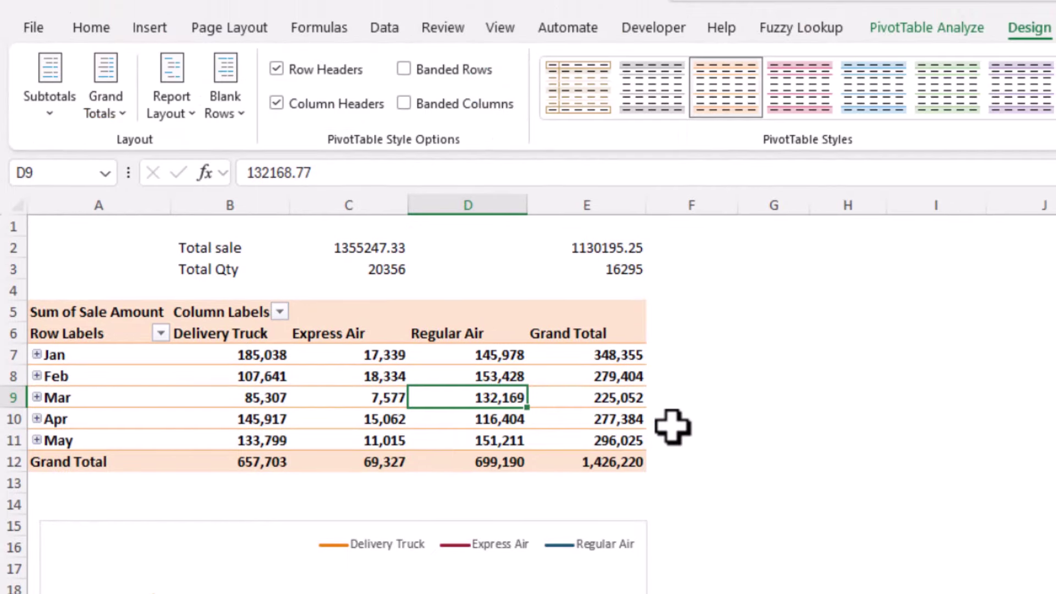
{"action": "left_click", "coordinate": [385, 28]}
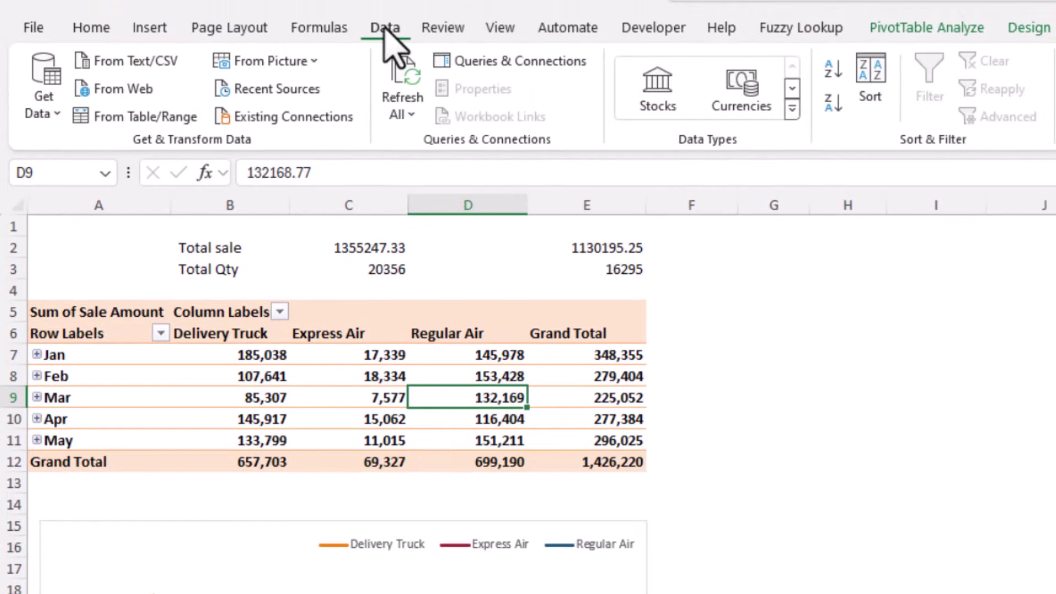
{"action": "left_click", "coordinate": [403, 77]}
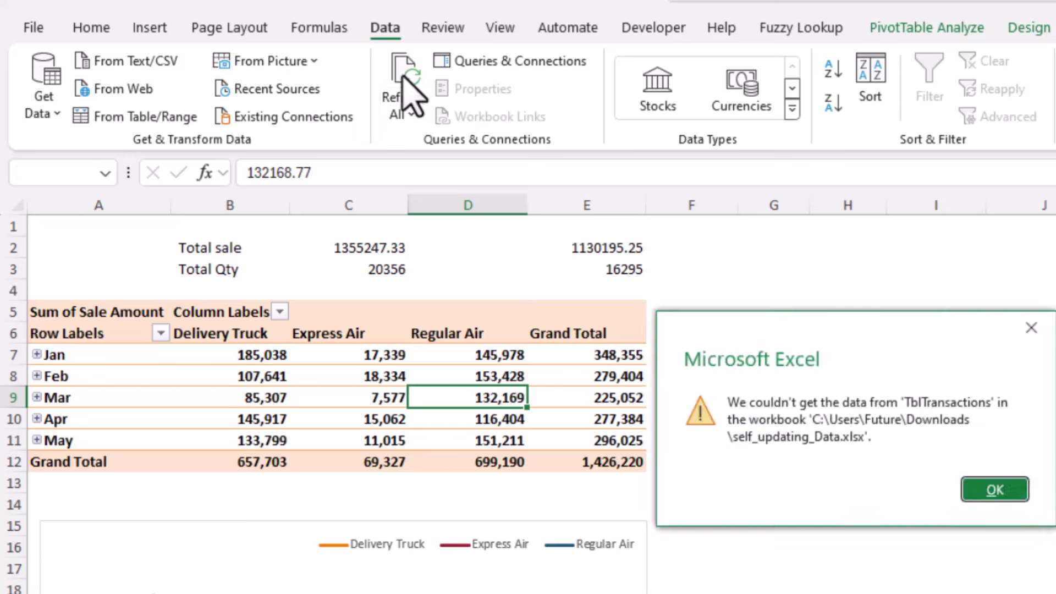
{"action": "left_click", "coordinate": [994, 490]}
{"action": "left_click", "coordinate": [992, 491]}
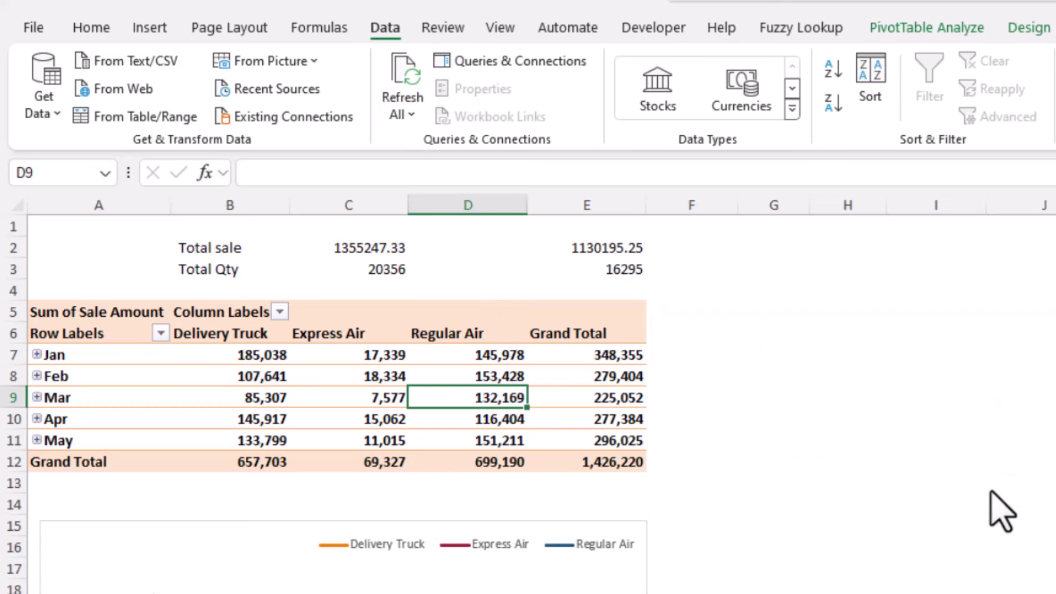
Step: Compare the live Total sale and Total Qty formulas with the pasted totals in column E
{"action": "left_click", "coordinate": [805, 420]}
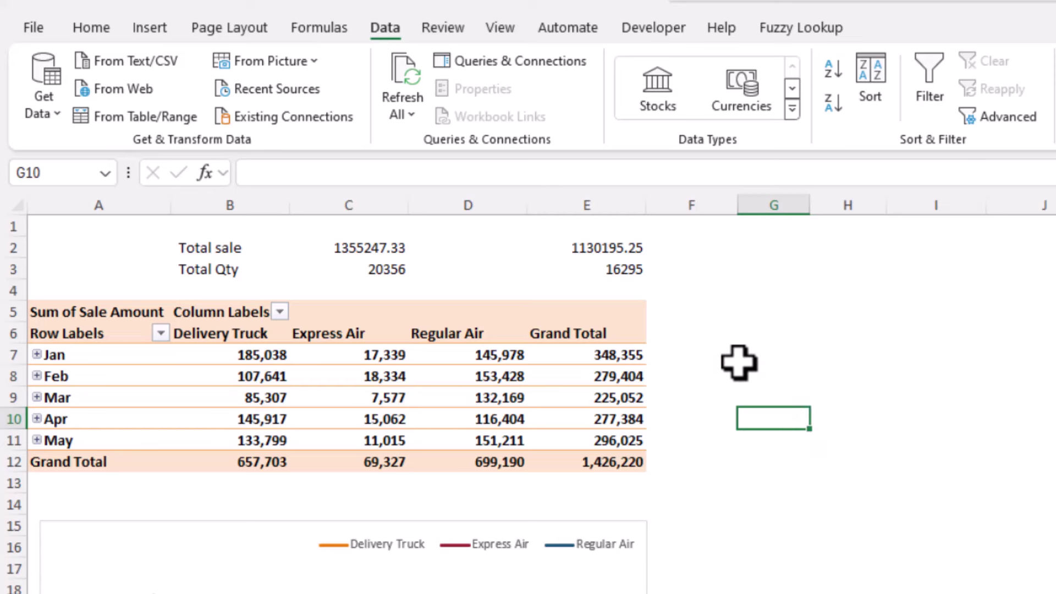
{"action": "left_click", "coordinate": [710, 526]}
{"action": "scroll", "coordinate": [711, 534], "scroll_direction": "down", "scroll_amount": 1}
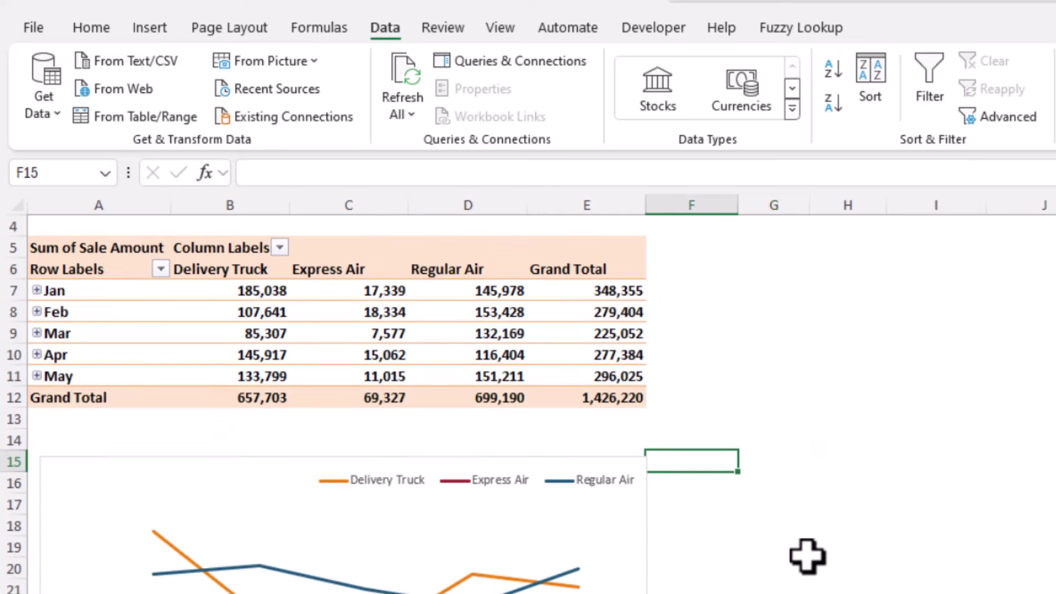
{"action": "scroll", "coordinate": [603, 401], "scroll_direction": "up", "scroll_amount": 1}
{"action": "left_click_drag", "start_coordinate": [363, 250], "coordinate": [370, 266]}
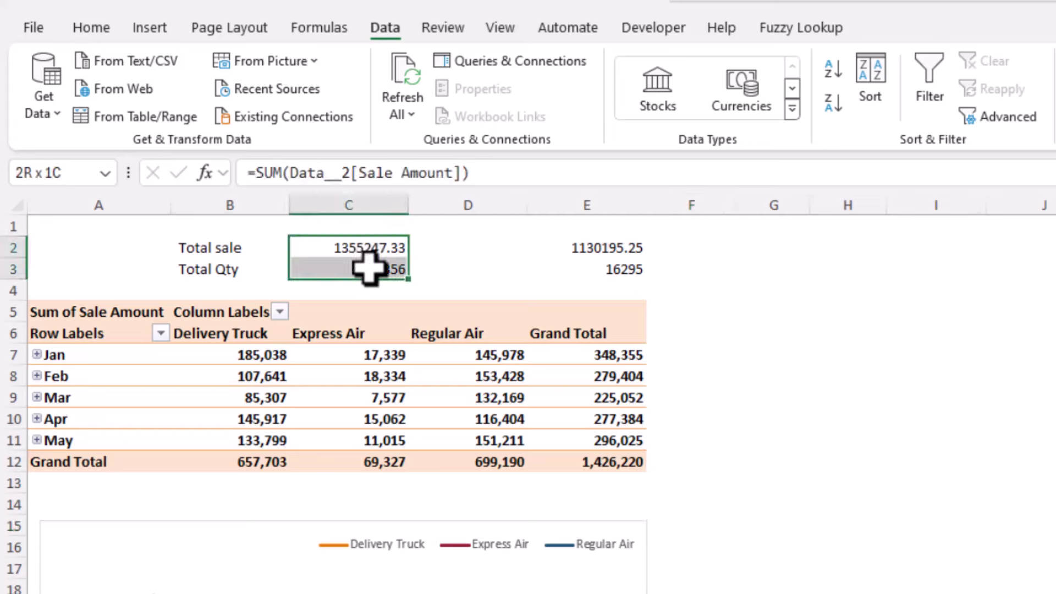
{"action": "left_click_drag", "start_coordinate": [608, 247], "coordinate": [637, 270]}
{"action": "left_click", "coordinate": [754, 307]}
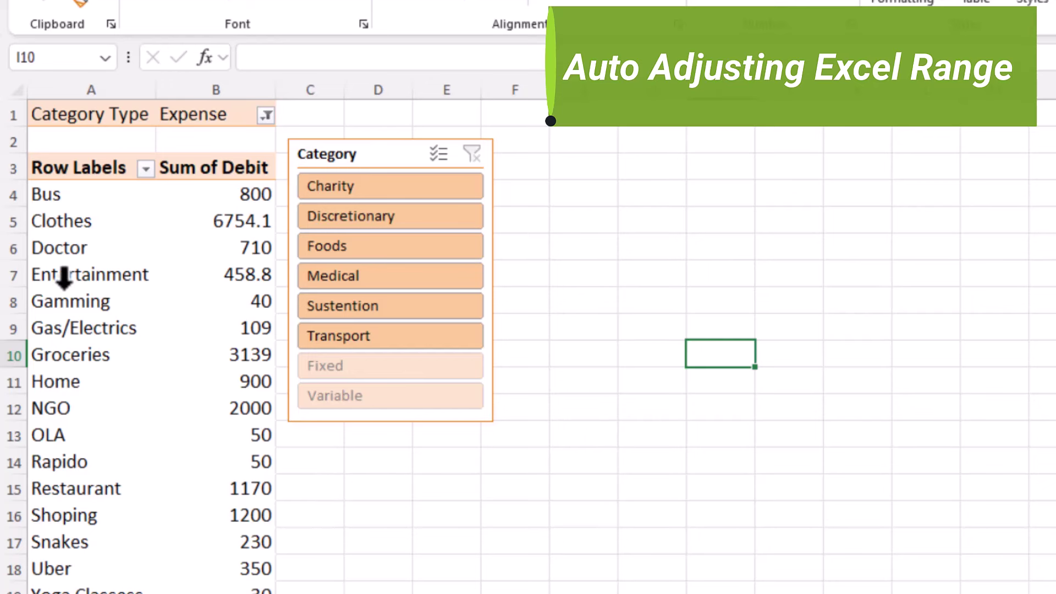
Step: Use the Category slicer to show Charity, Discretionary, Foods, Medical, then Sustention, then clear the filter
{"action": "left_click", "coordinate": [64, 275]}
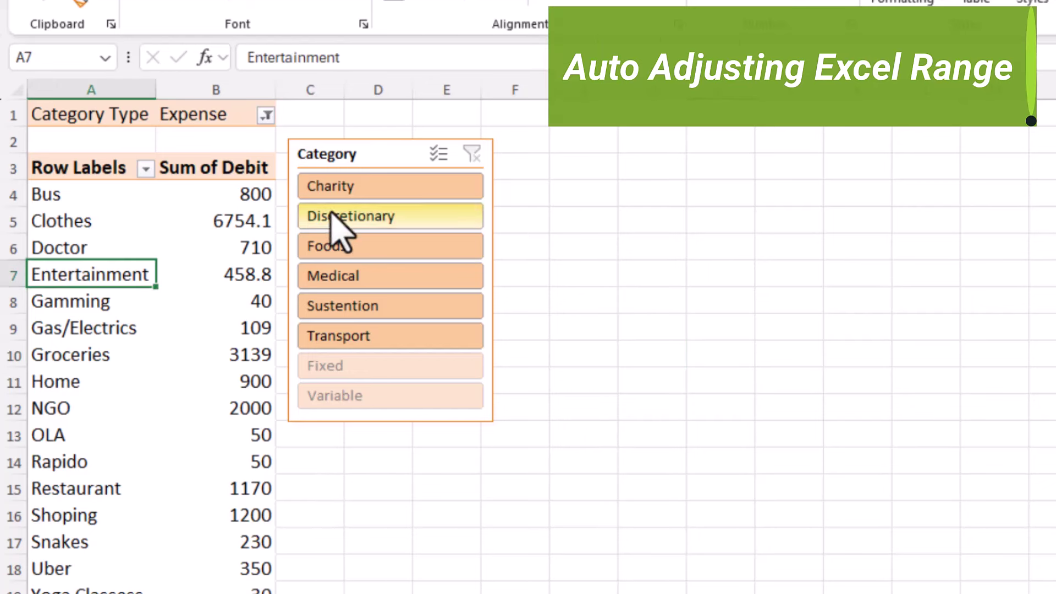
{"action": "left_click", "coordinate": [334, 187]}
{"action": "left_click", "coordinate": [339, 215]}
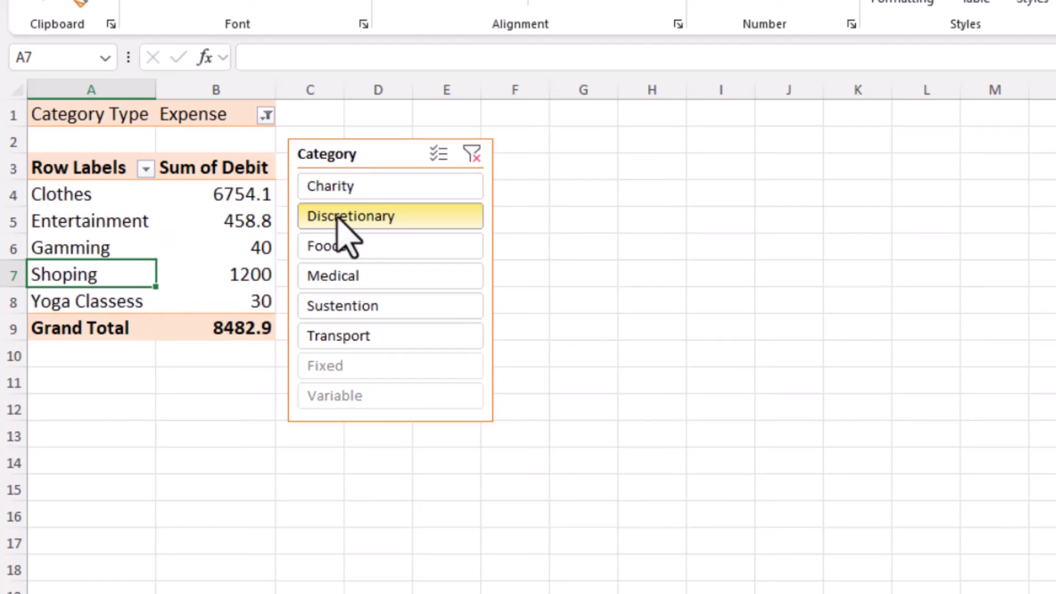
{"action": "left_click", "coordinate": [337, 248]}
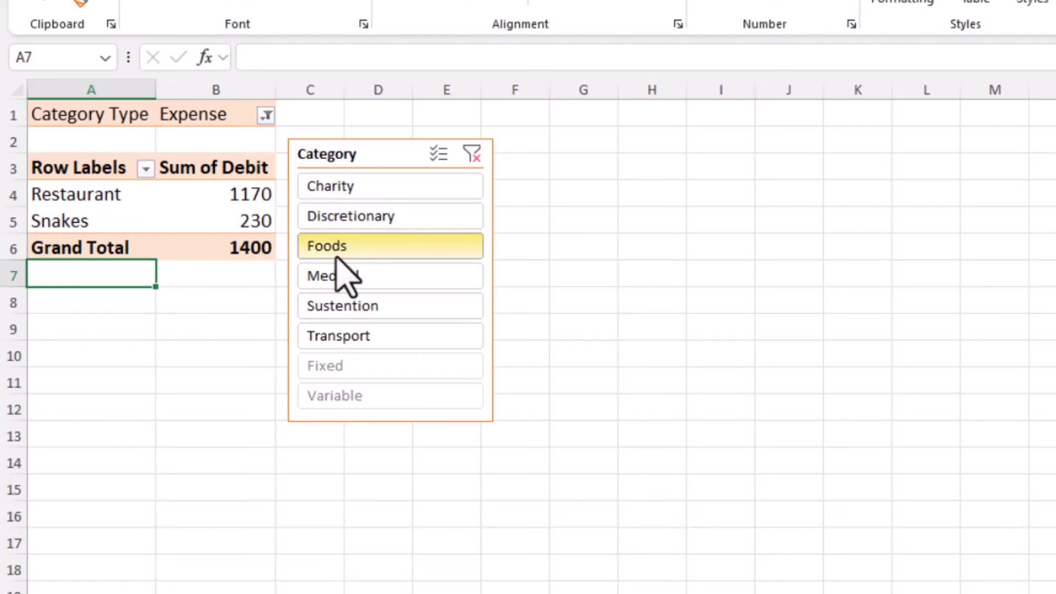
{"action": "left_click", "coordinate": [341, 276]}
{"action": "left_click", "coordinate": [339, 305]}
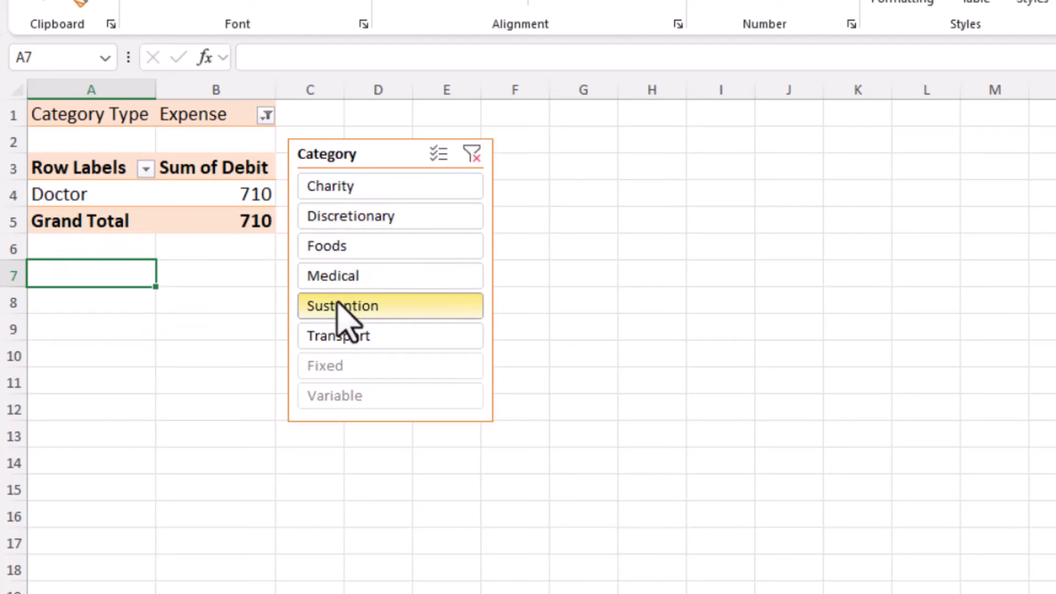
{"action": "left_click", "coordinate": [473, 154]}
Step: Select the expense PivotTable and try a Treemap chart, which Excel refuses with a message
{"action": "left_click_drag", "start_coordinate": [69, 170], "coordinate": [217, 591]}
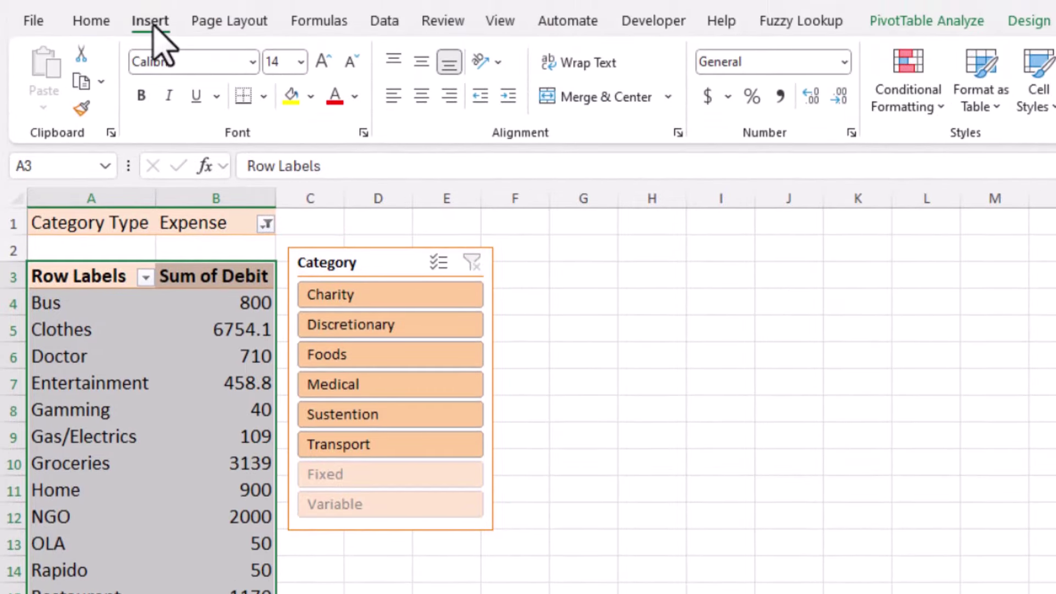
{"action": "left_click", "coordinate": [150, 22]}
{"action": "left_click", "coordinate": [759, 55]}
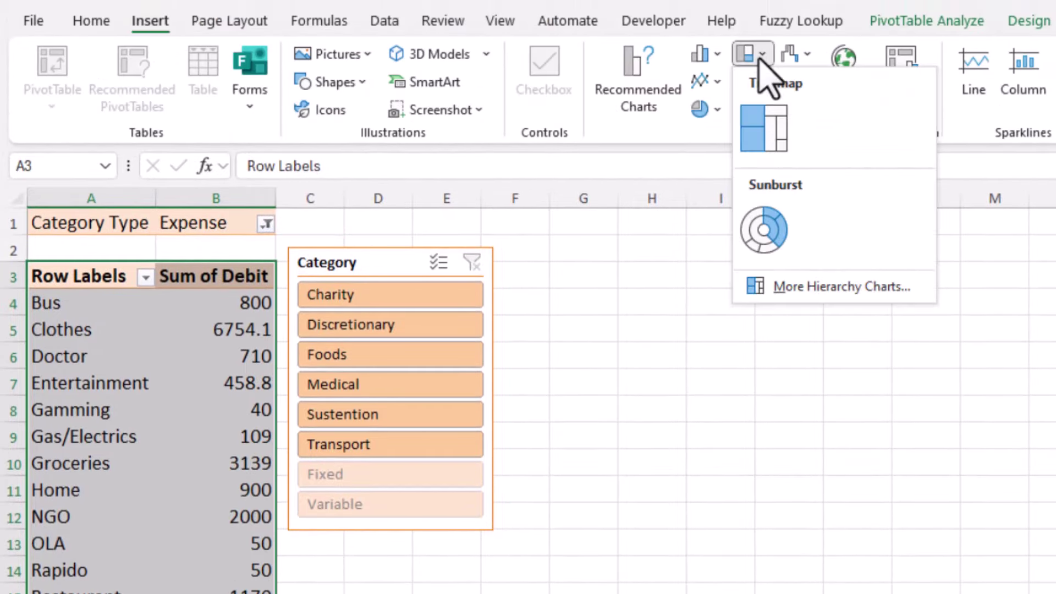
{"action": "left_click", "coordinate": [776, 142]}
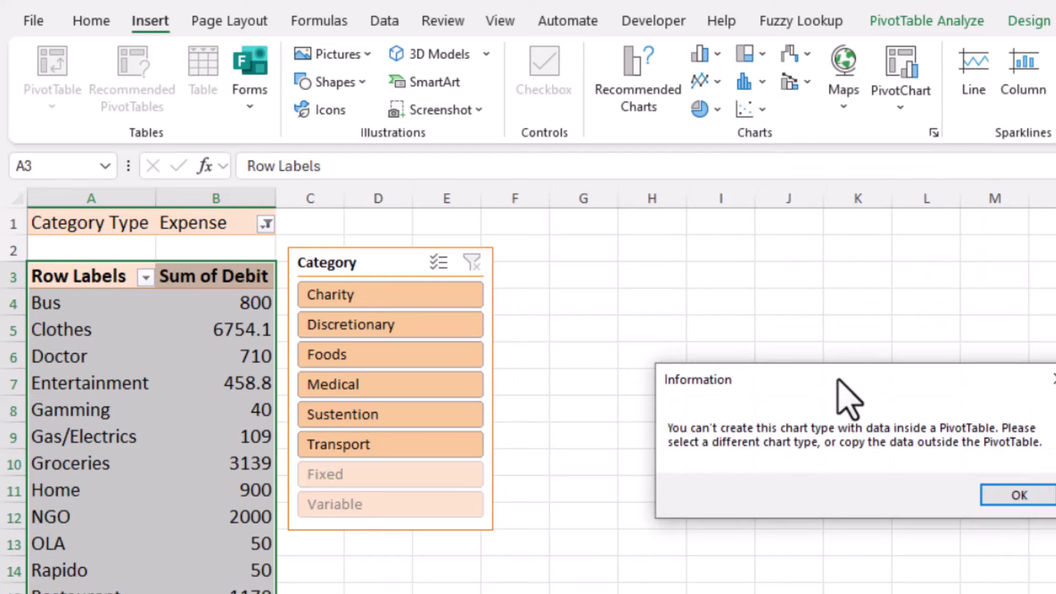
{"action": "left_click_drag", "start_coordinate": [837, 380], "coordinate": [652, 300]}
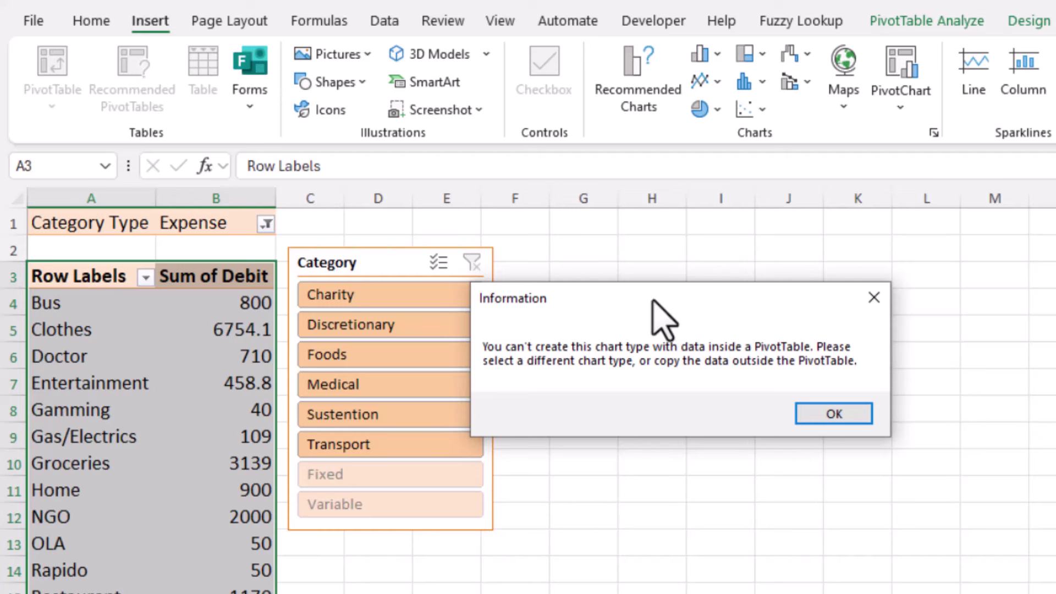
Step: Dismiss the pivot-chart warning and copy the pivot's category labels and debit sums
{"action": "left_click", "coordinate": [840, 423]}
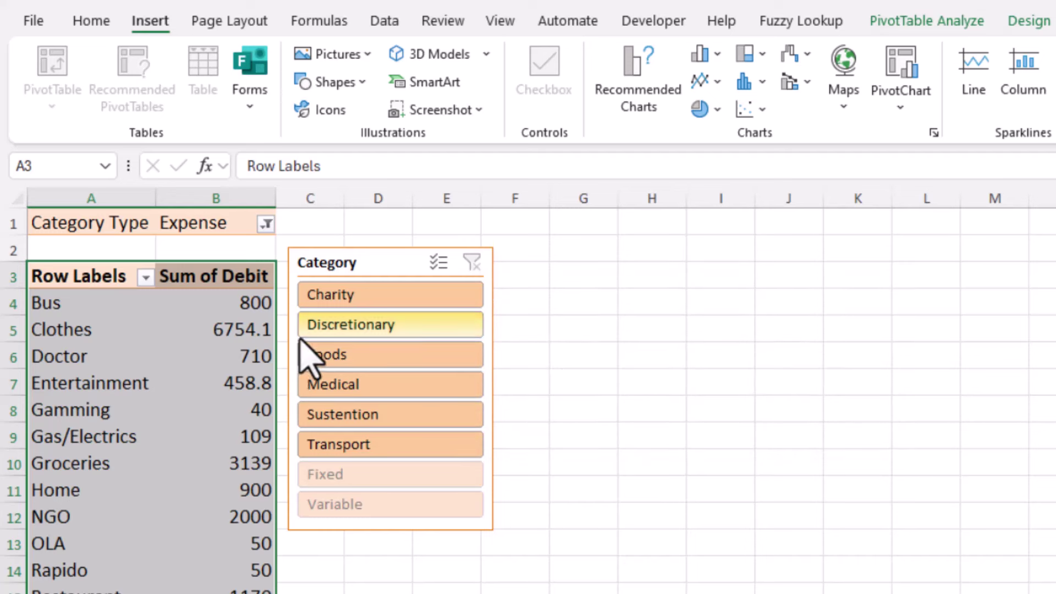
{"action": "left_click", "coordinate": [127, 339]}
{"action": "mouse_move", "coordinate": [76, 276]}
{"action": "left_mouse_down"}
{"action": "mouse_move", "coordinate": [226, 390]}
{"action": "mouse_move", "coordinate": [225, 593]}
{"action": "left_mouse_up"}
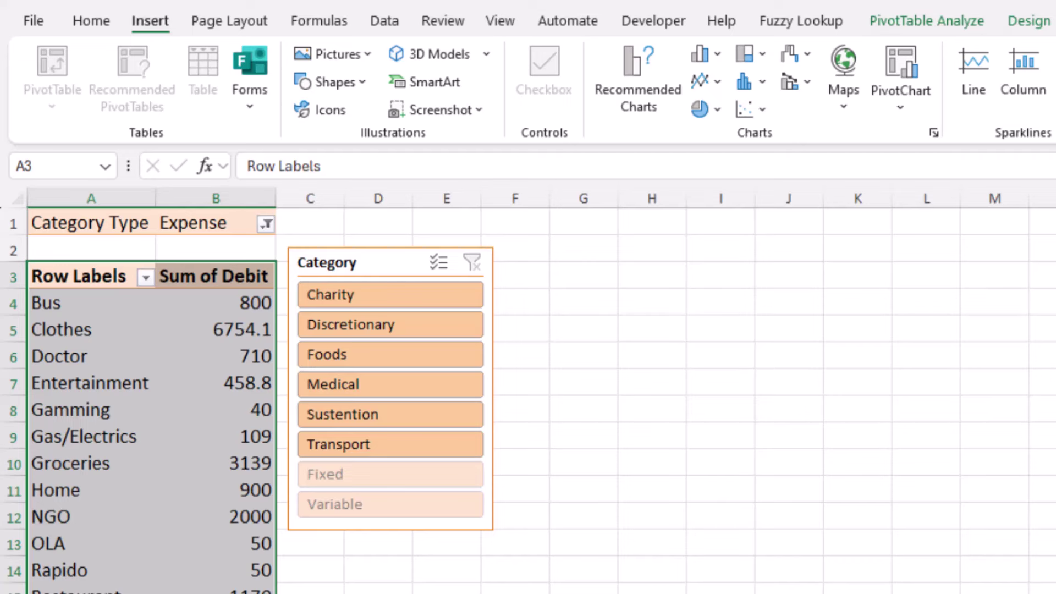
Step: Paste the copied pivot as values only at G3 and autofit columns G and H
{"action": "left_click", "coordinate": [570, 281]}
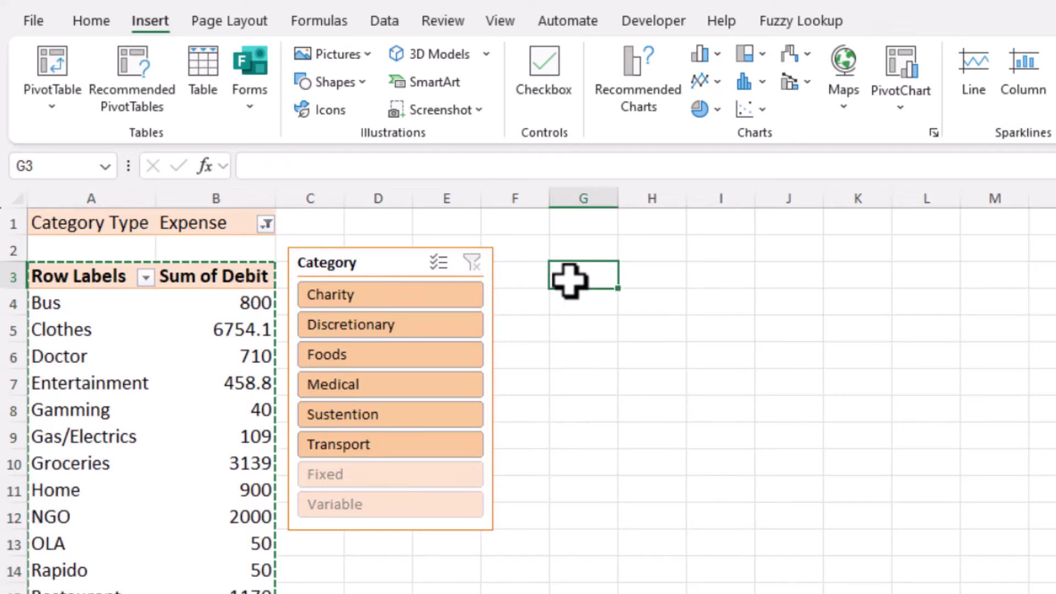
{"action": "right_click", "coordinate": [570, 281]}
{"action": "left_click", "coordinate": [670, 350]}
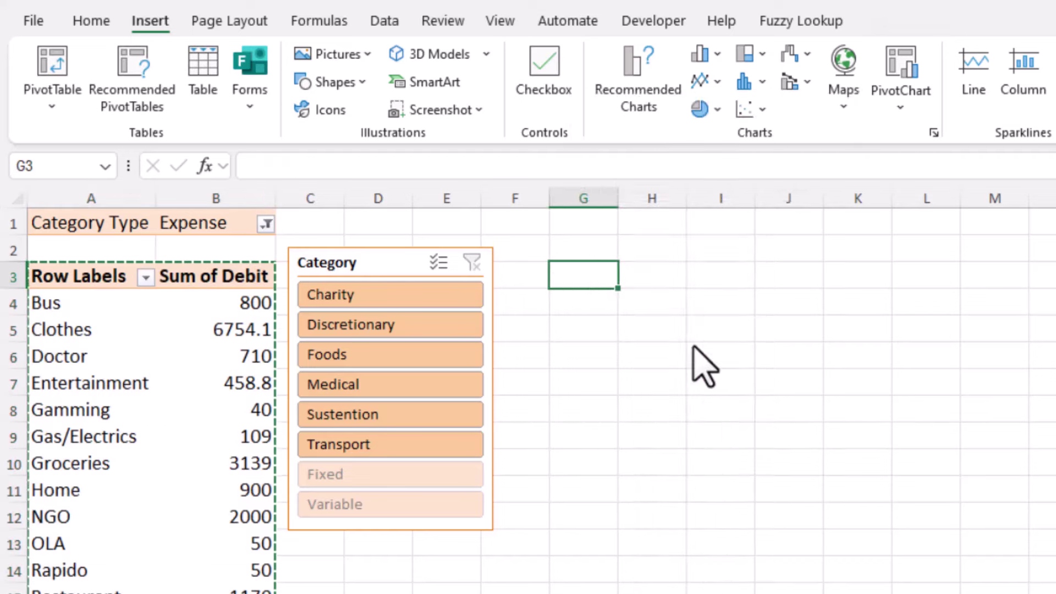
{"action": "left_click", "coordinate": [501, 306]}
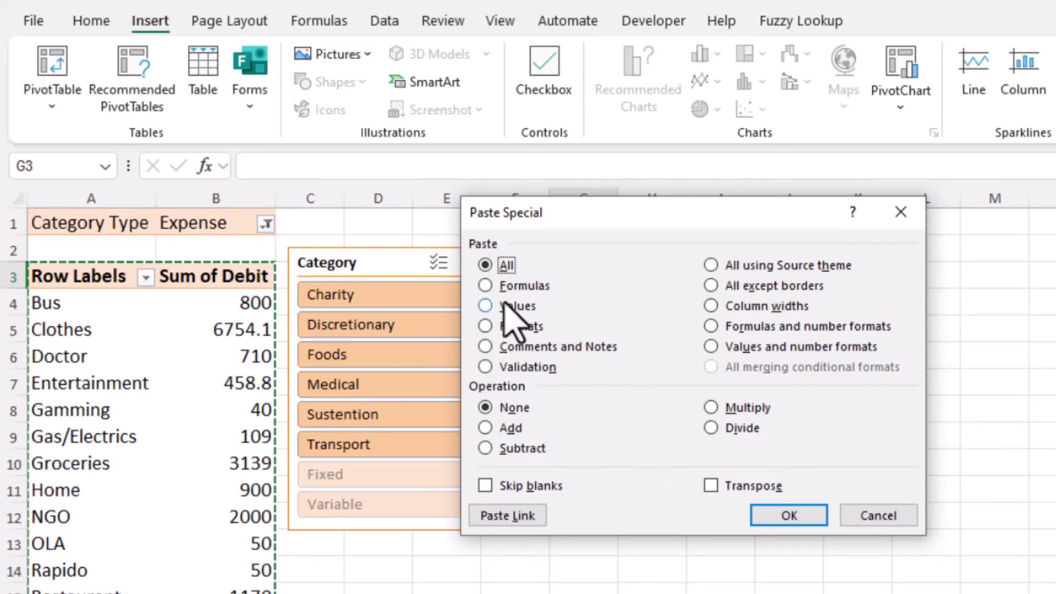
{"action": "left_click", "coordinate": [793, 515]}
{"action": "double_click", "coordinate": [620, 198]}
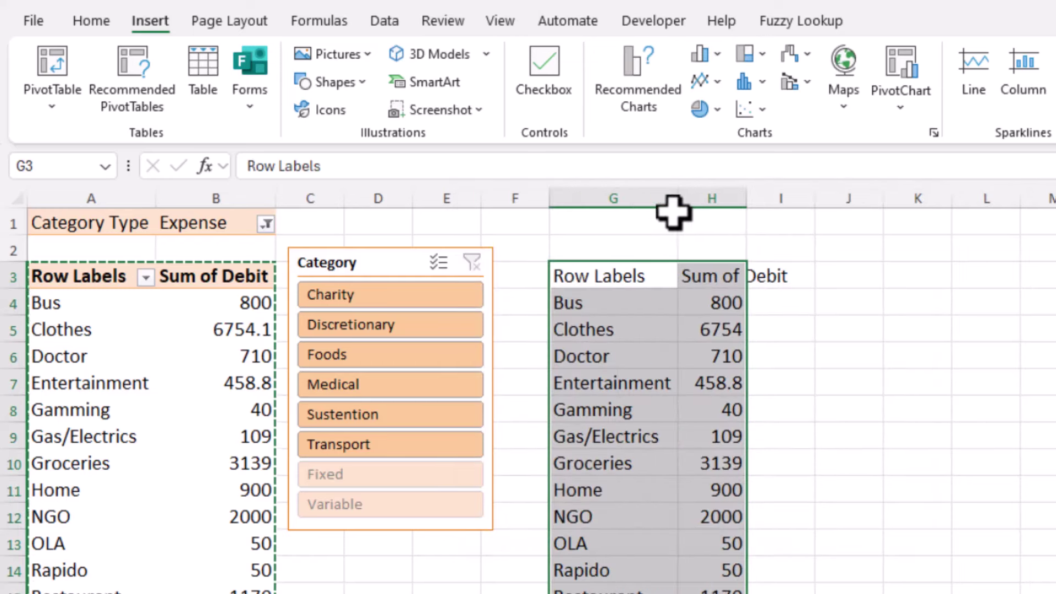
{"action": "double_click", "coordinate": [745, 198]}
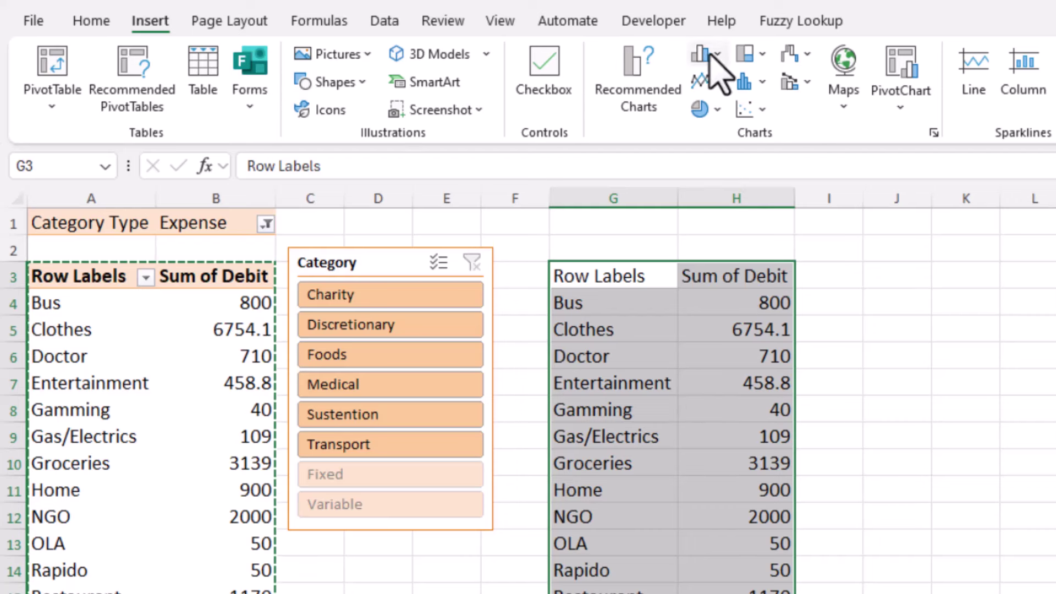
Step: Insert a treemap of the copied G–H data and move it up and right
{"action": "left_click", "coordinate": [759, 55]}
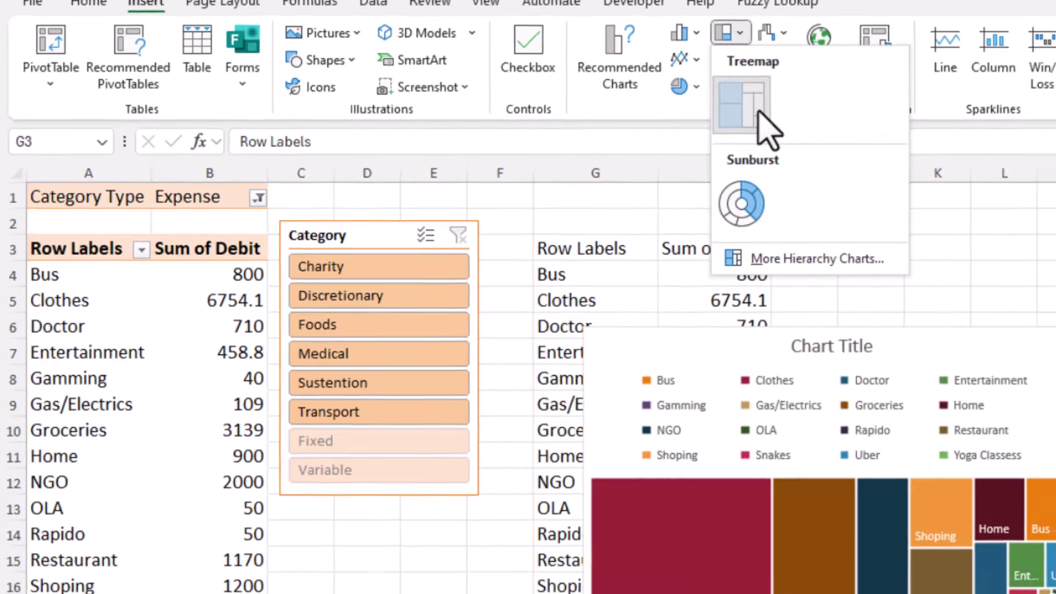
{"action": "left_click", "coordinate": [780, 137]}
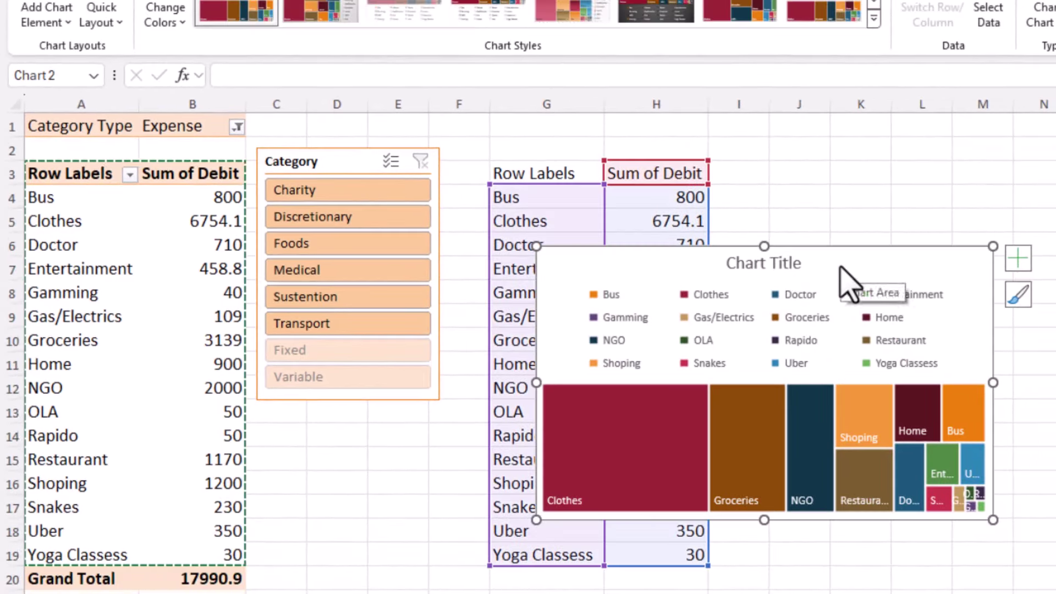
{"action": "left_click_drag", "start_coordinate": [840, 267], "coordinate": [921, 202]}
Step: Delete the treemap's legend and title, place it over E7:L19, and filter to Discretionary
{"action": "left_click", "coordinate": [874, 255]}
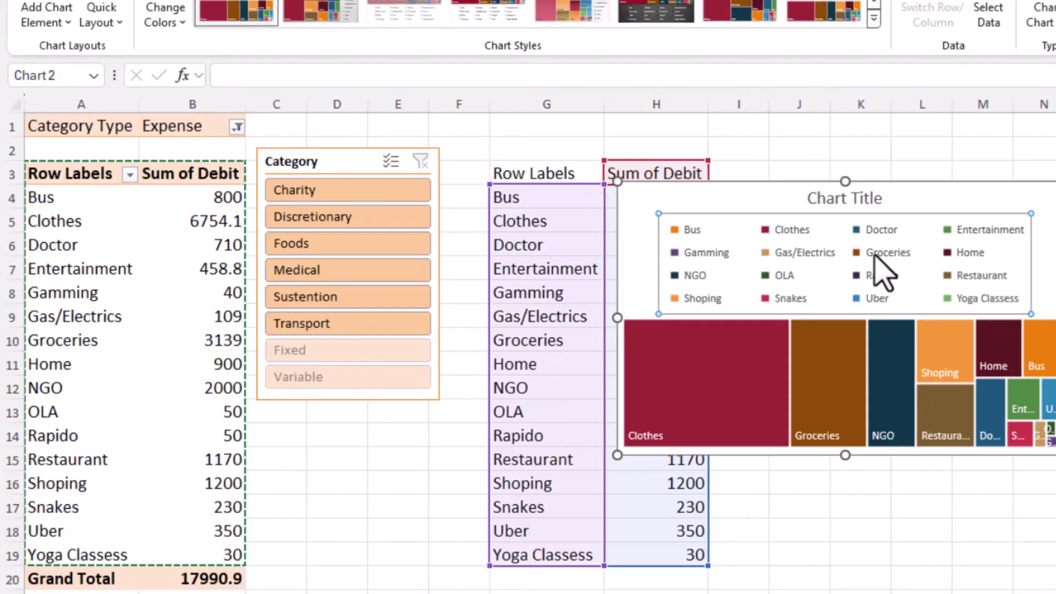
{"action": "key", "text": "Delete"}
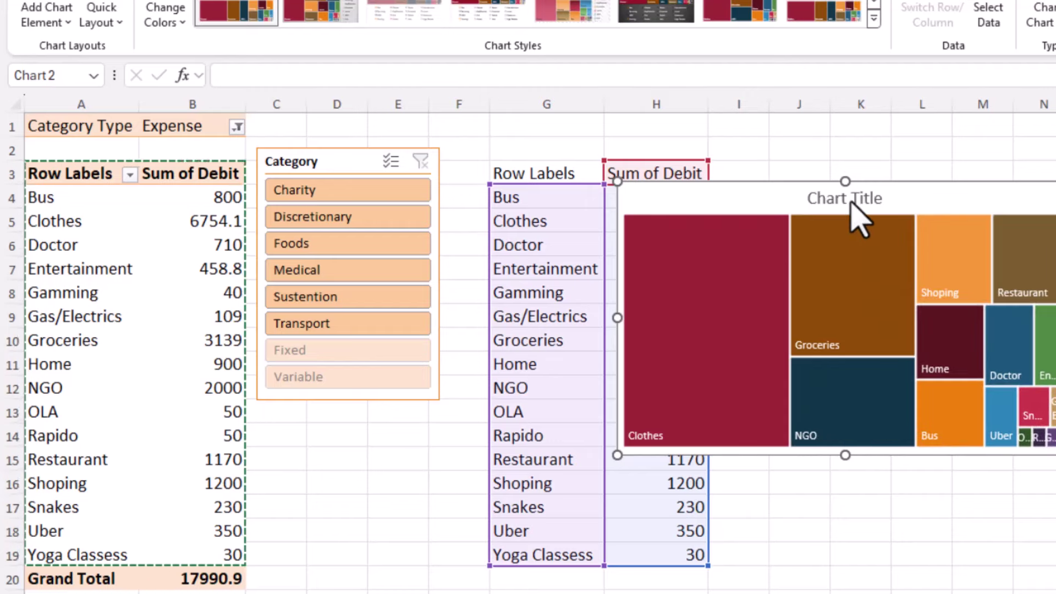
{"action": "left_click", "coordinate": [852, 201]}
{"action": "key", "text": "Delete"}
{"action": "left_click_drag", "start_coordinate": [790, 184], "coordinate": [526, 259]}
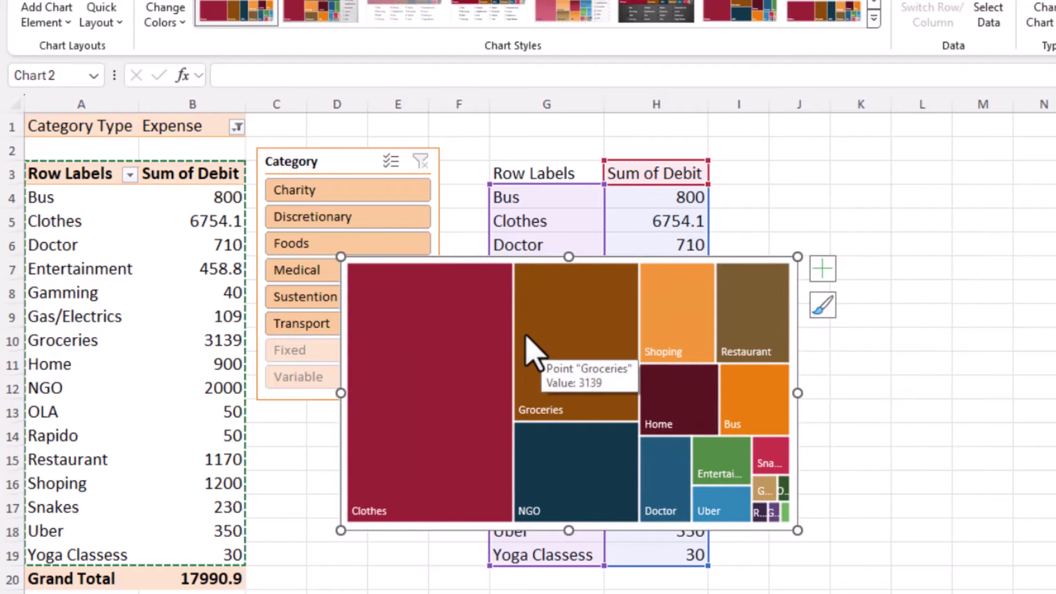
{"action": "left_click", "coordinate": [298, 217]}
Step: Filter the slicer to Foods, then Medical (Doctor 710), and check cells B7 and G4
{"action": "left_click", "coordinate": [298, 245]}
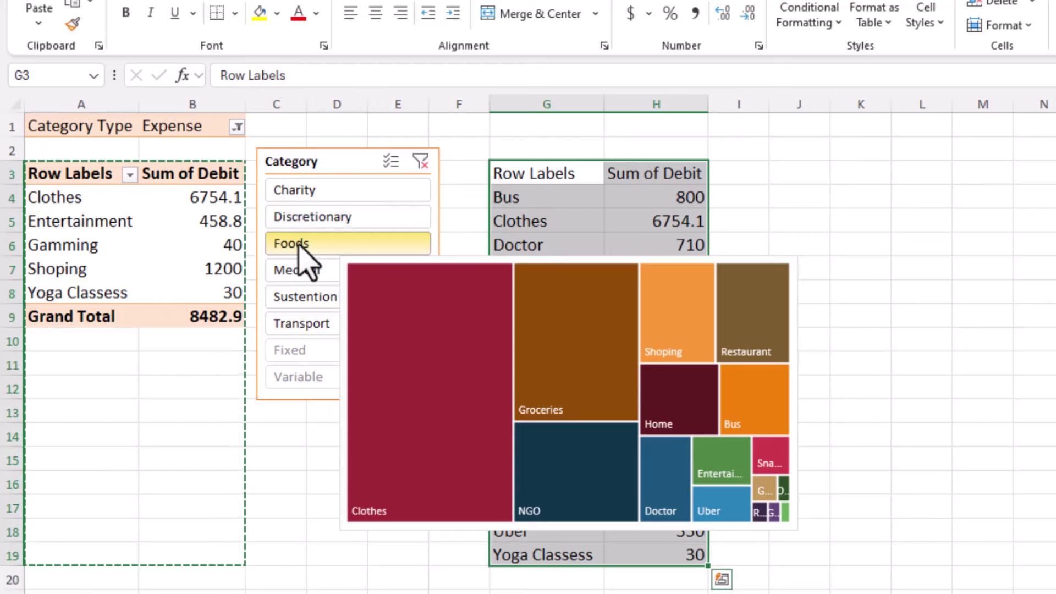
{"action": "left_click", "coordinate": [299, 271]}
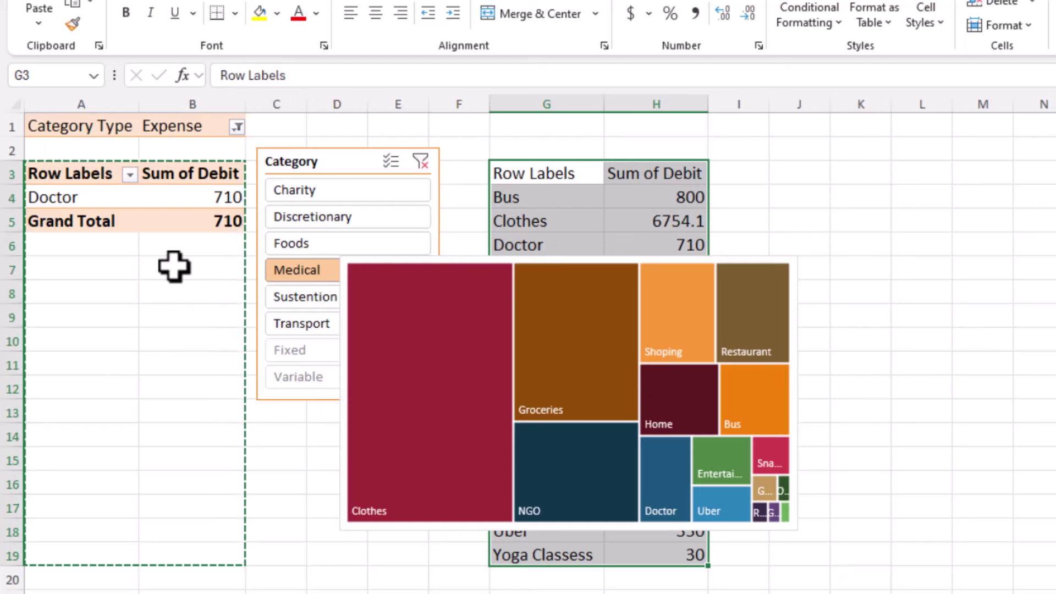
{"action": "left_click", "coordinate": [171, 264]}
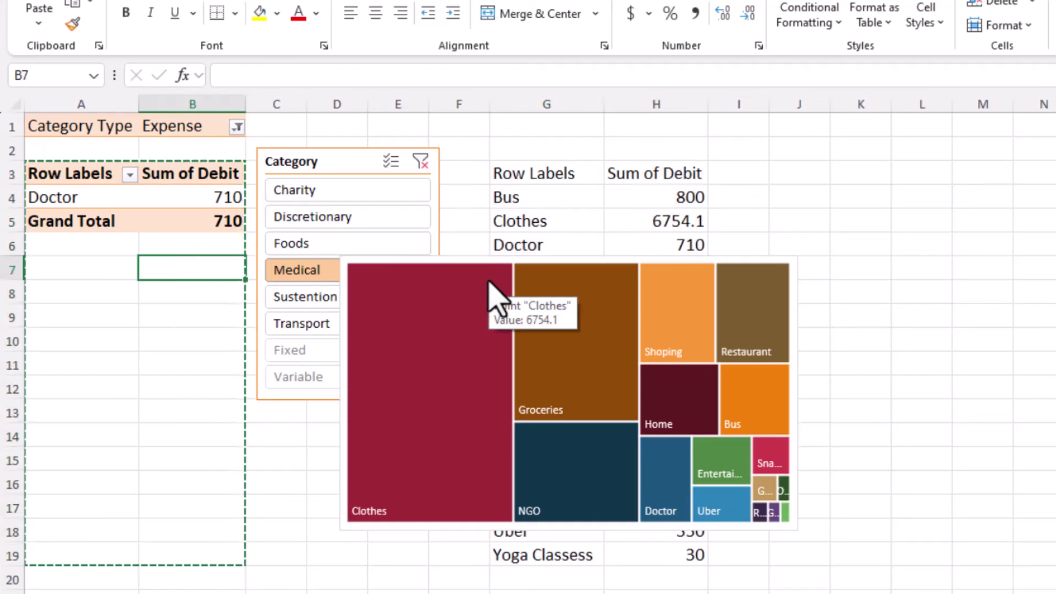
{"action": "mouse_move", "coordinate": [495, 292]}
{"action": "left_click", "coordinate": [524, 198]}
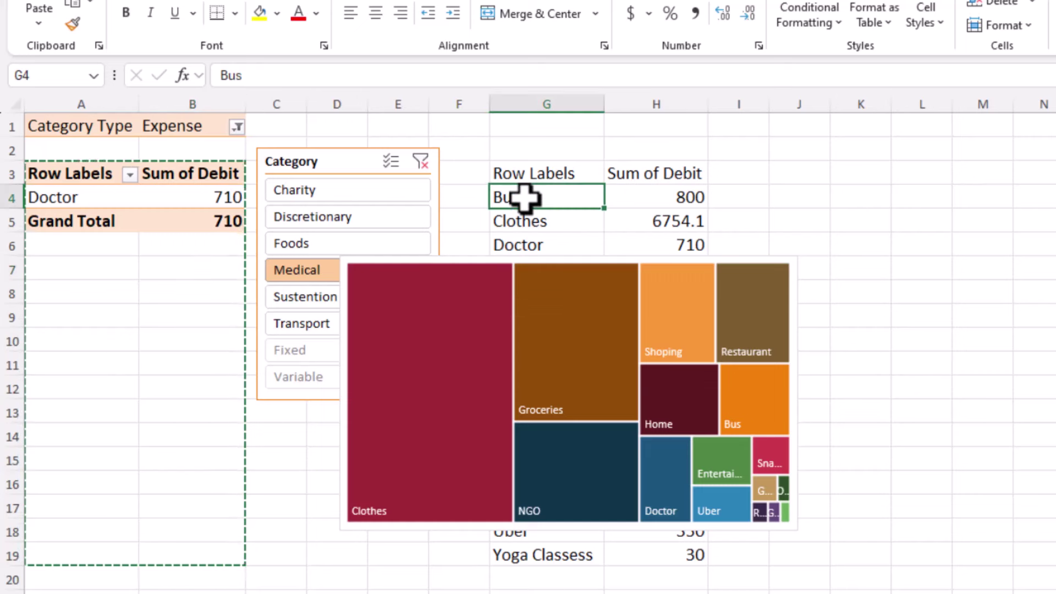
Step: Open the treemap's Select Data dialog and review the Sum of Debit series references H4:H19
{"action": "right_click", "coordinate": [492, 285]}
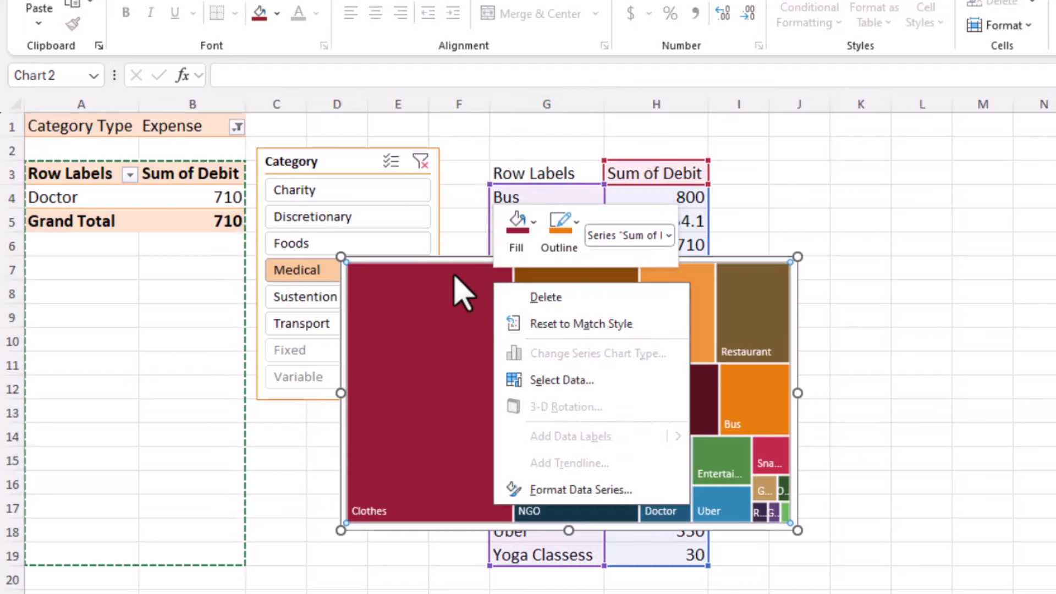
{"action": "left_click", "coordinate": [562, 380]}
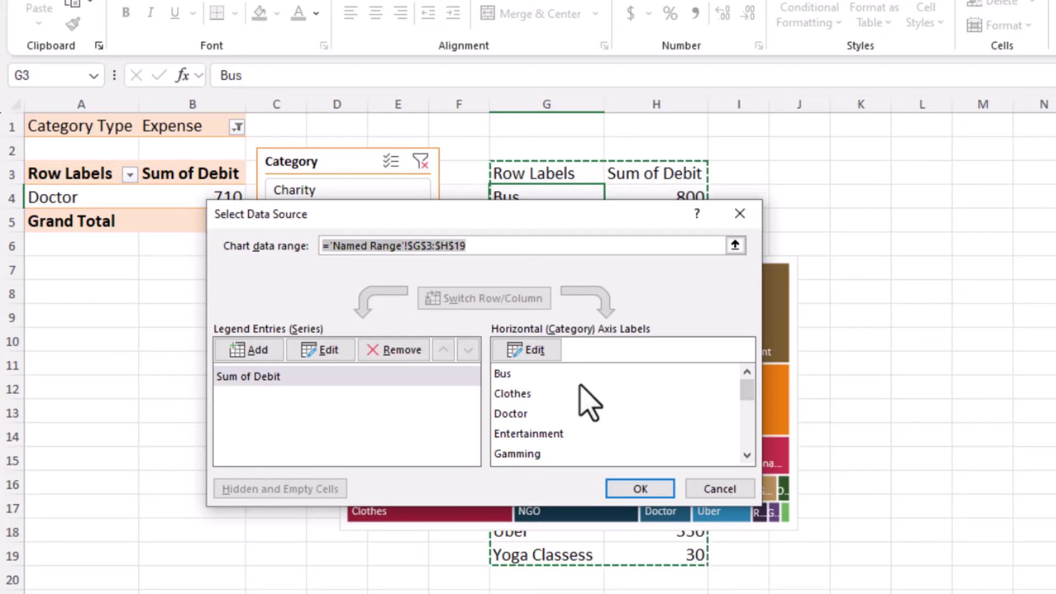
{"action": "mouse_move", "coordinate": [513, 223]}
{"action": "left_mouse_down"}
{"action": "mouse_move", "coordinate": [674, 288]}
{"action": "mouse_move", "coordinate": [607, 259]}
{"action": "left_mouse_up"}
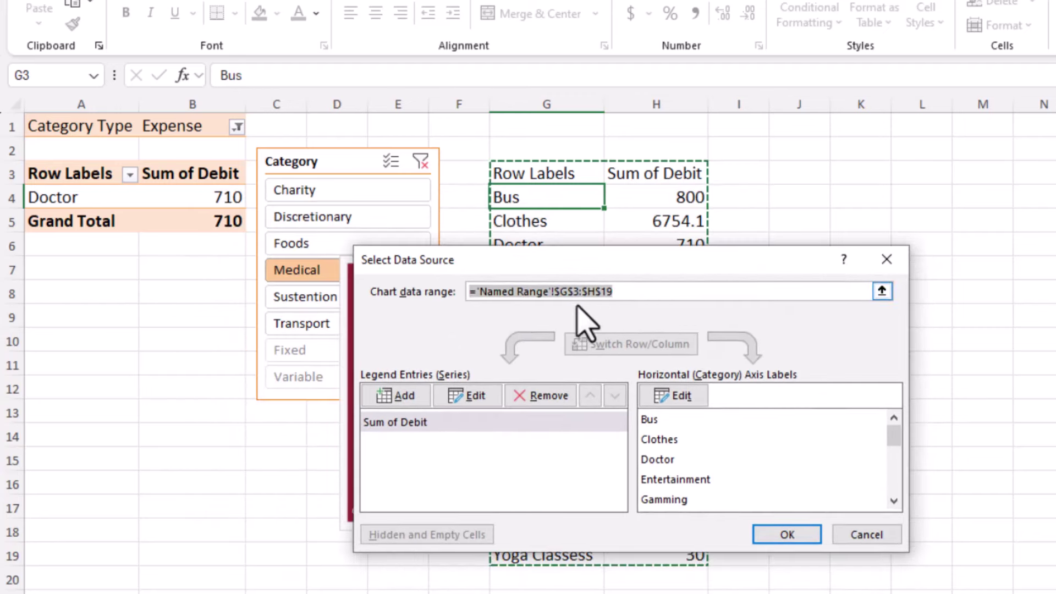
{"action": "left_click", "coordinate": [412, 423]}
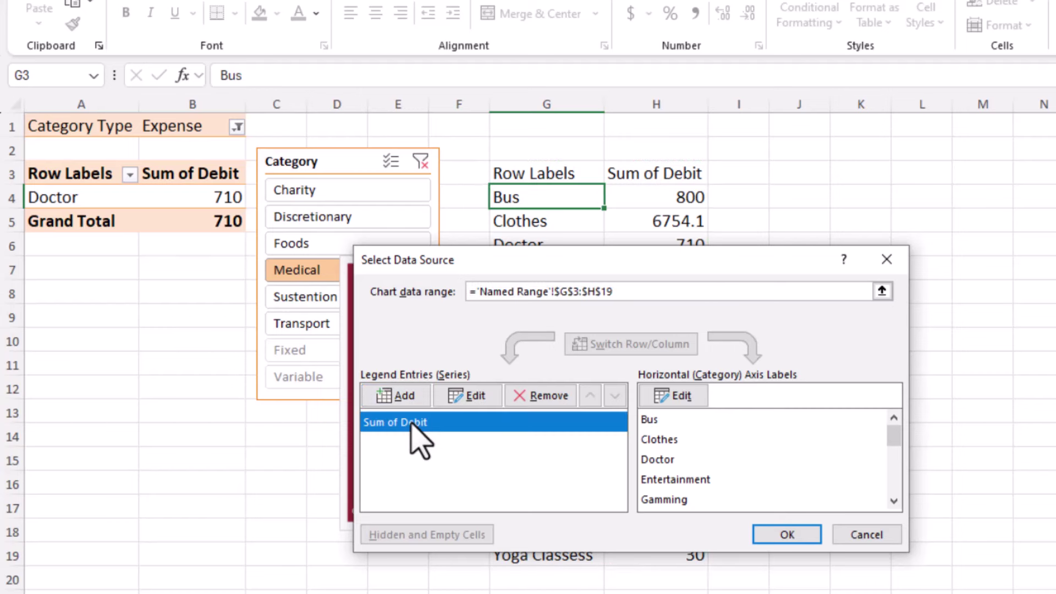
{"action": "left_click", "coordinate": [474, 400]}
{"action": "left_click", "coordinate": [385, 340]}
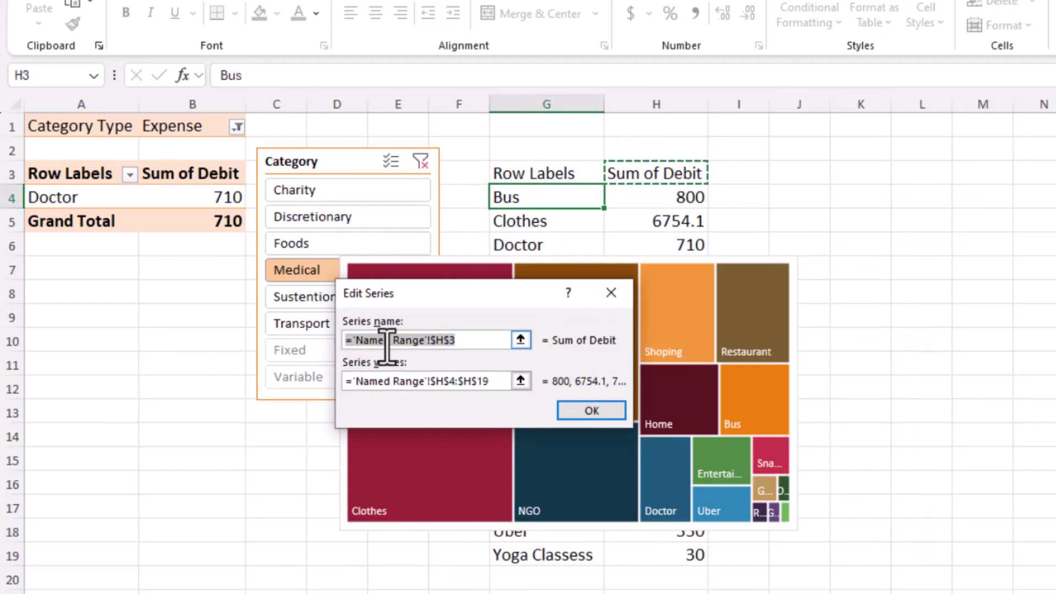
{"action": "left_click", "coordinate": [462, 343]}
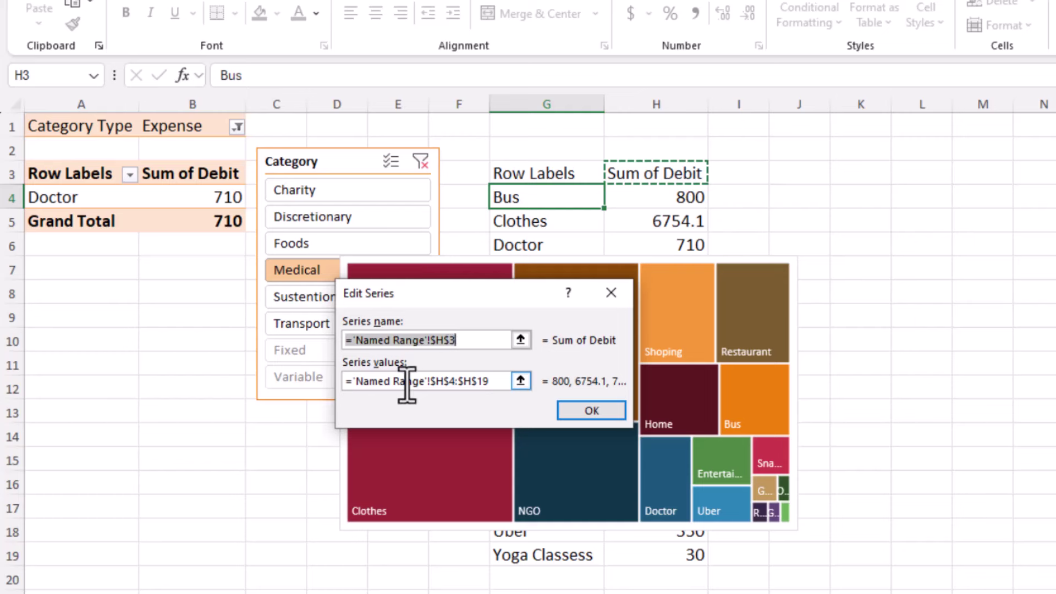
{"action": "left_click", "coordinate": [495, 381]}
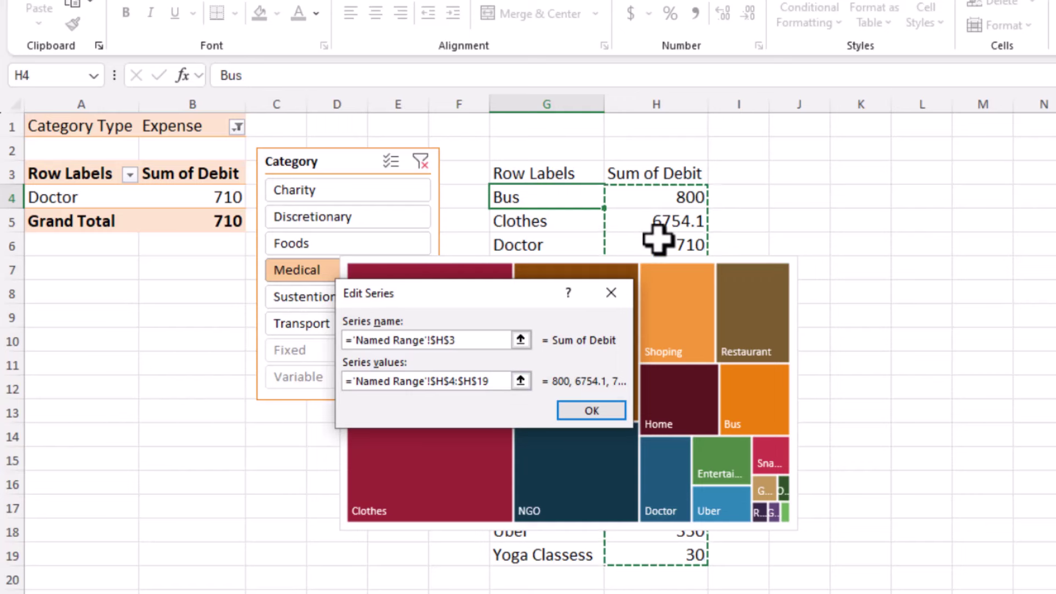
{"action": "left_click", "coordinate": [604, 414]}
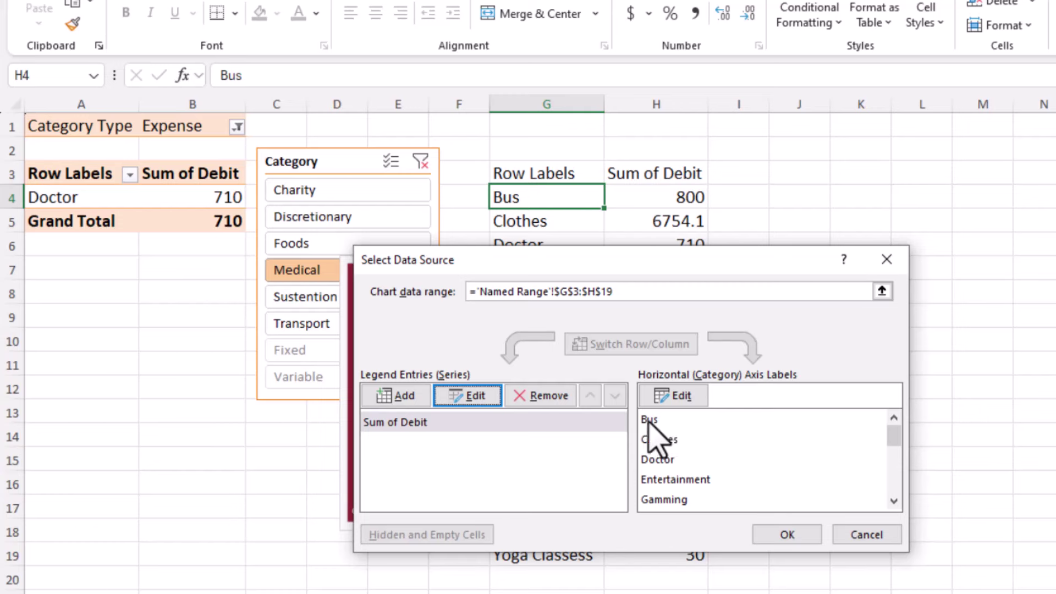
Step: Review the category label range G4:G19 and shift the dialog to expose the chart
{"action": "left_click", "coordinate": [654, 422]}
{"action": "left_click", "coordinate": [683, 397]}
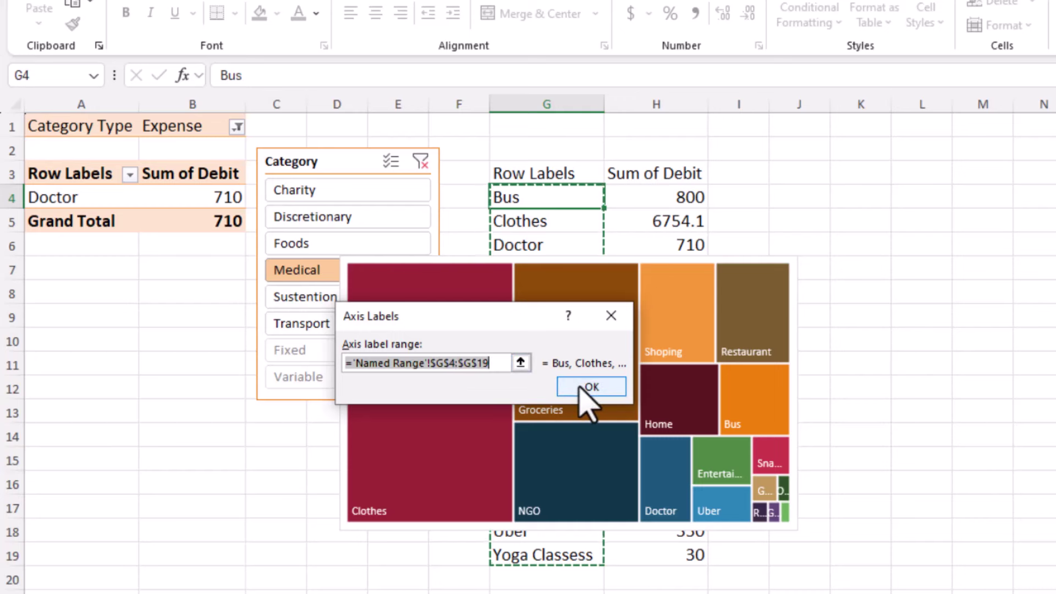
{"action": "left_click", "coordinate": [611, 315]}
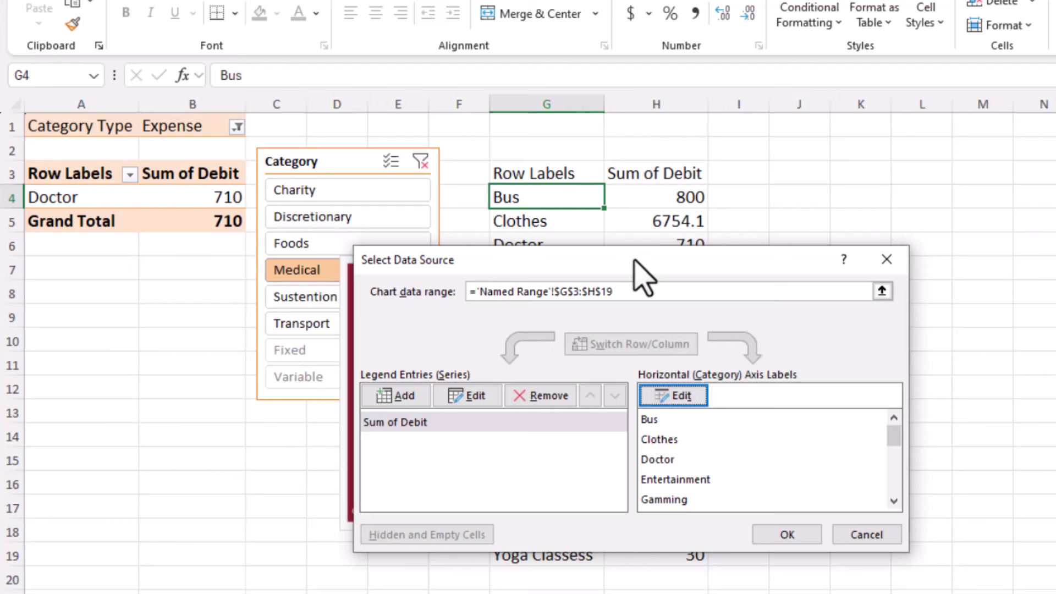
{"action": "left_click_drag", "start_coordinate": [634, 261], "coordinate": [671, 289]}
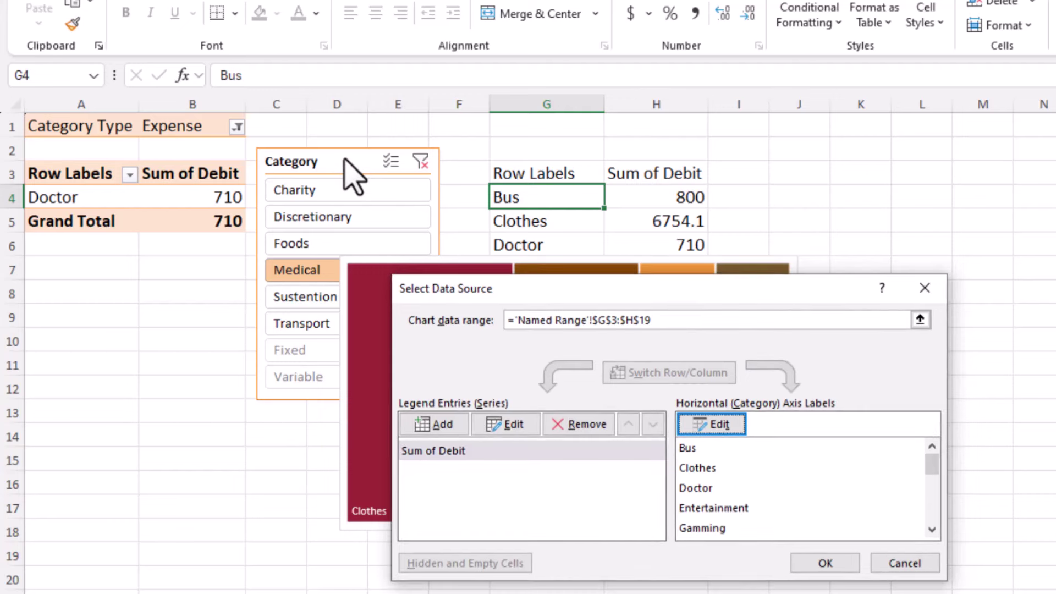
Step: Close the data source dialog and move the treemap up and to the right
{"action": "left_click", "coordinate": [926, 288]}
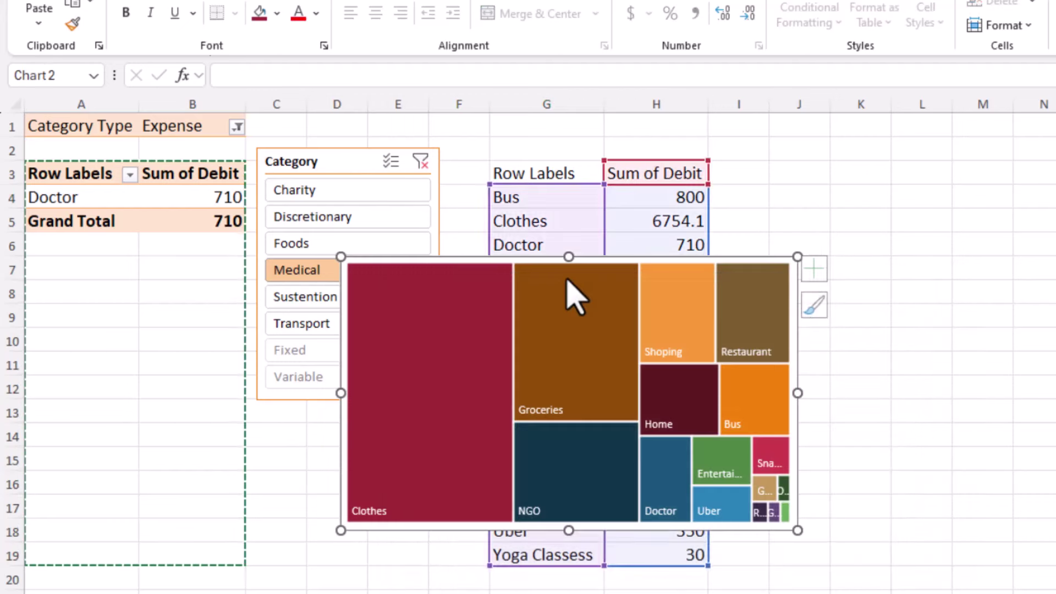
{"action": "left_click", "coordinate": [526, 270]}
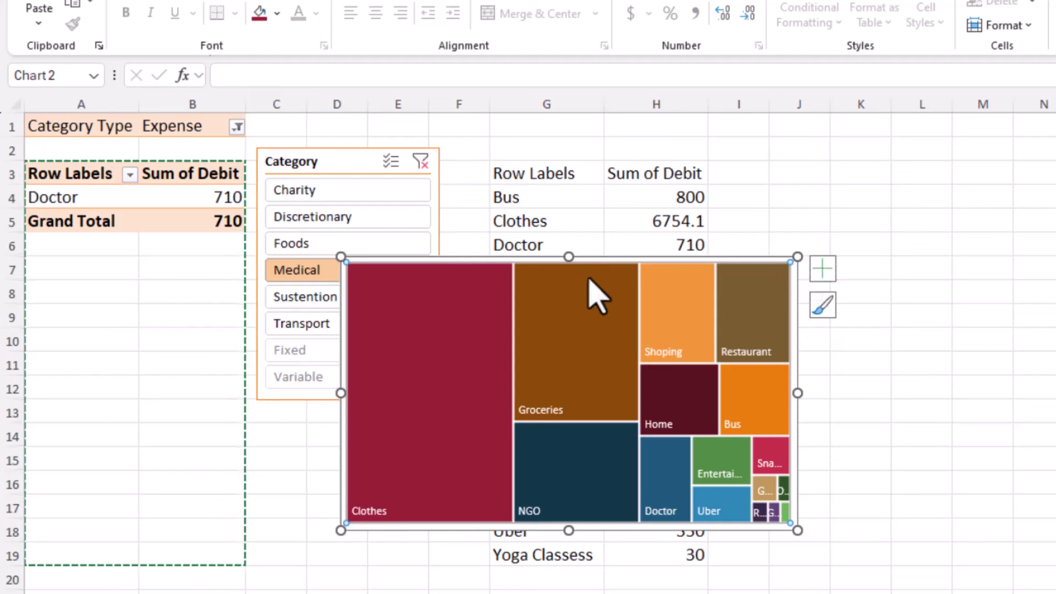
{"action": "left_click", "coordinate": [960, 294]}
{"action": "left_click", "coordinate": [553, 284]}
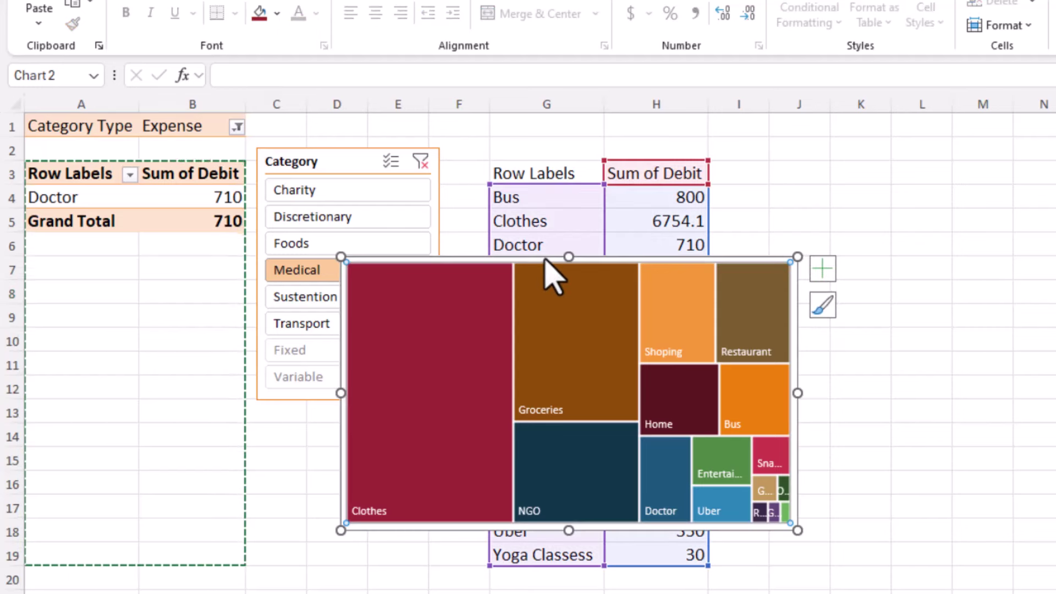
{"action": "left_click_drag", "start_coordinate": [572, 259], "coordinate": [852, 241]}
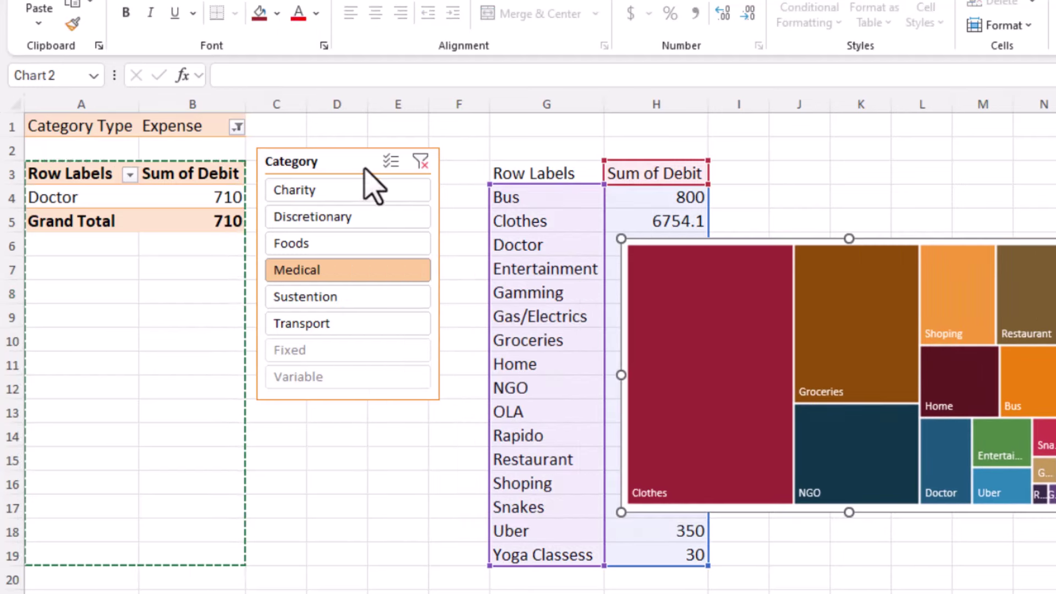
Step: Move the Category slicer right, clear its filter, and begin an =OFFSET( formula in D4
{"action": "mouse_move", "coordinate": [352, 168]}
{"action": "left_mouse_down"}
{"action": "mouse_move", "coordinate": [363, 393]}
{"action": "mouse_move", "coordinate": [523, 233]}
{"action": "mouse_move", "coordinate": [874, 168]}
{"action": "mouse_move", "coordinate": [845, 161]}
{"action": "left_mouse_up"}
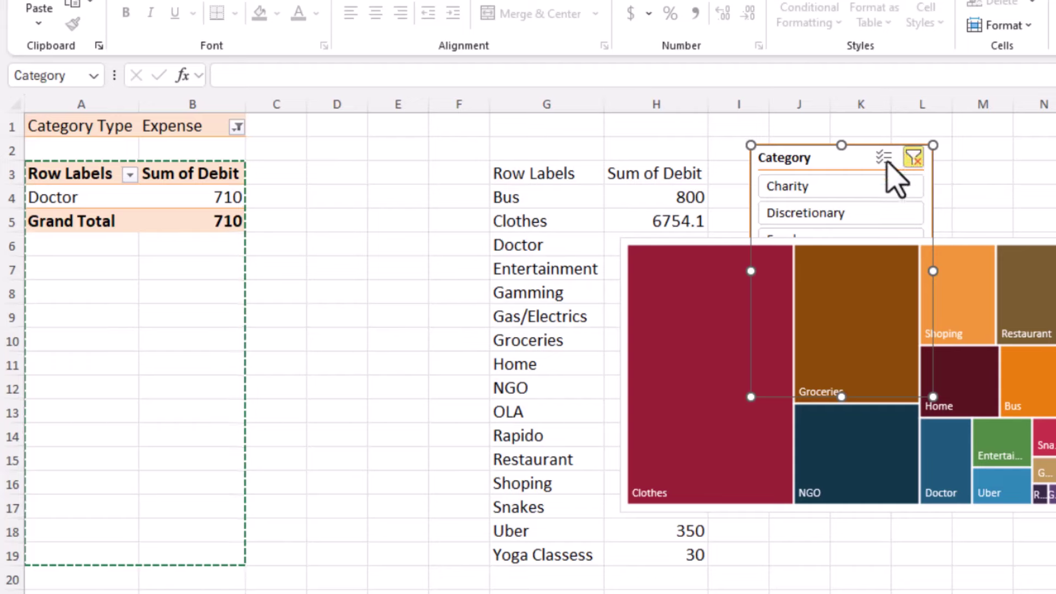
{"action": "left_click", "coordinate": [915, 158]}
{"action": "left_click", "coordinate": [297, 201]}
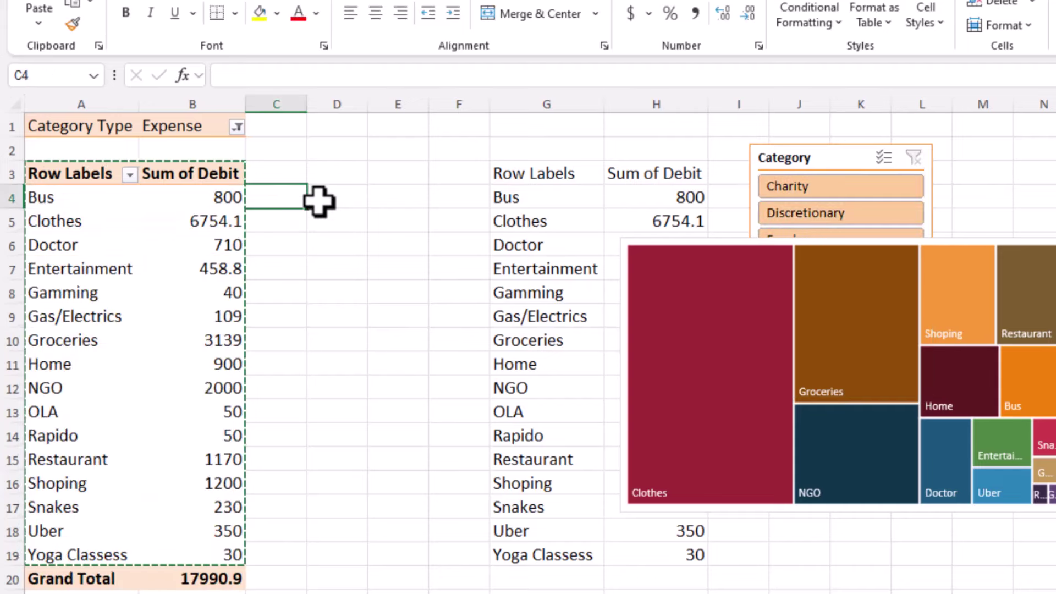
{"action": "left_click", "coordinate": [319, 201]}
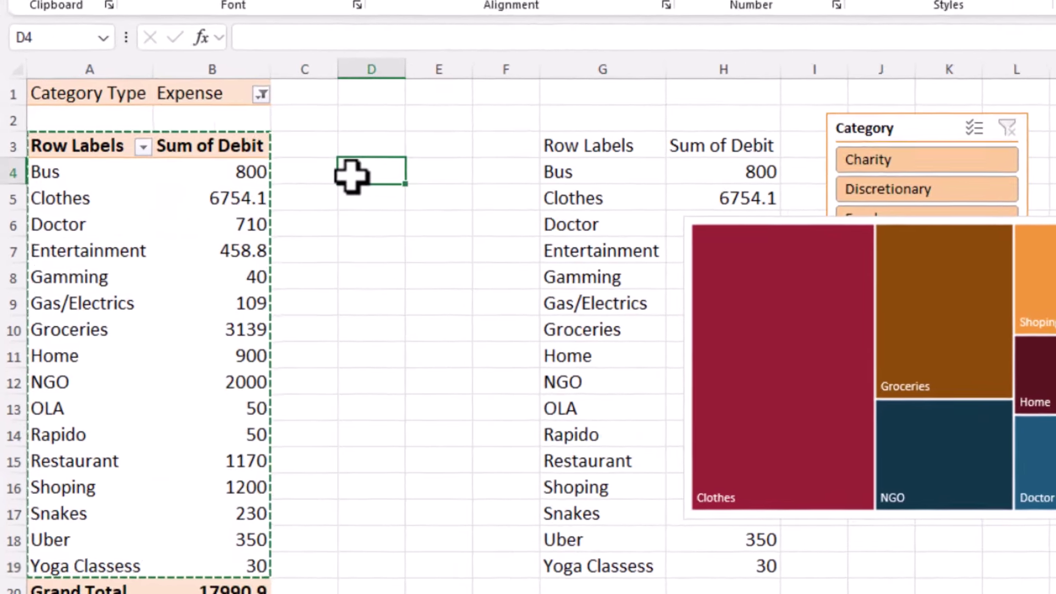
{"action": "type", "text": "=offset("}
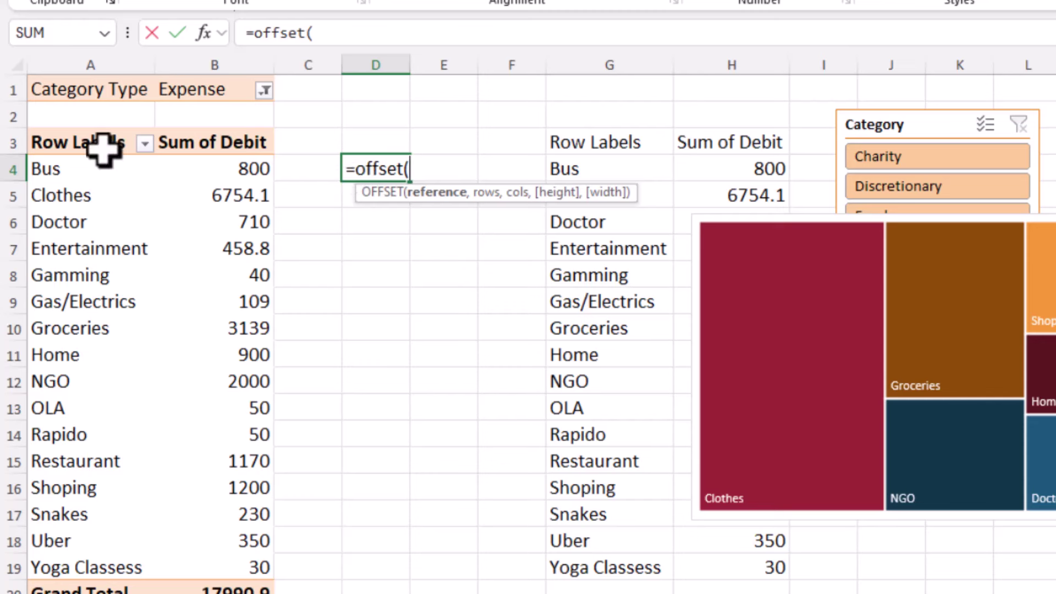
Step: Complete D4 as =OFFSET($A$4,,,COUNTA($A$4:$A$19)) so category labels spill down D4:D19
{"action": "left_click", "coordinate": [65, 142]}
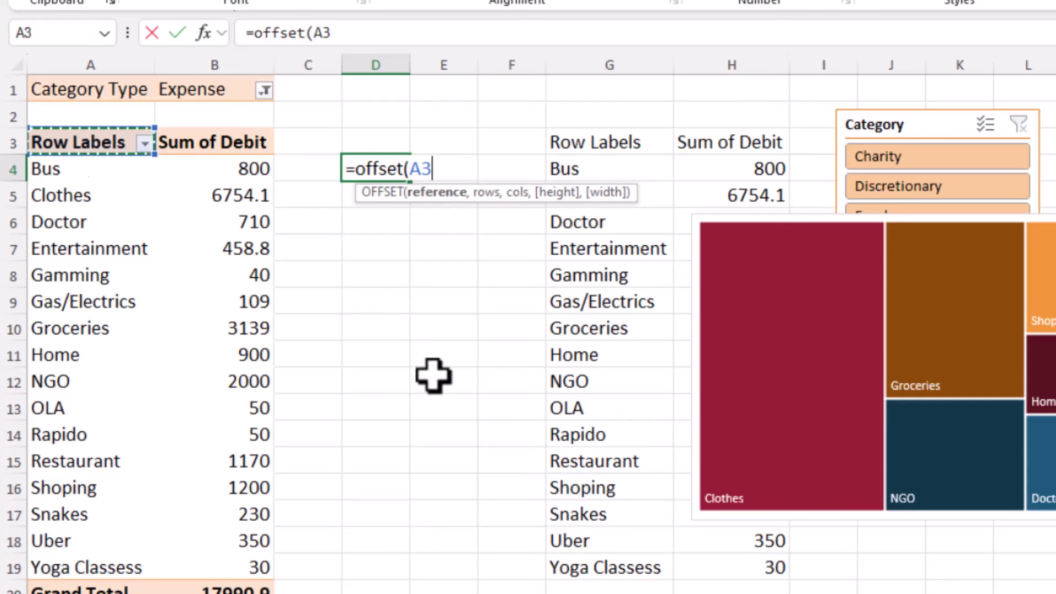
{"action": "key", "text": "BackSpace"}
{"action": "key", "text": "BackSpace"}
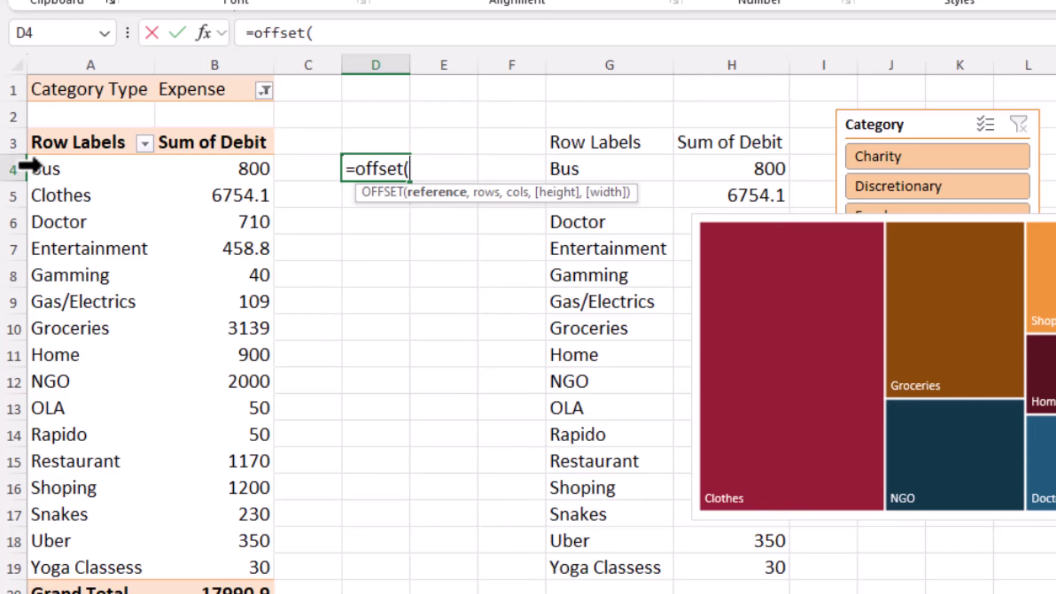
{"action": "left_click", "coordinate": [75, 169]}
{"action": "key", "text": "F4"}
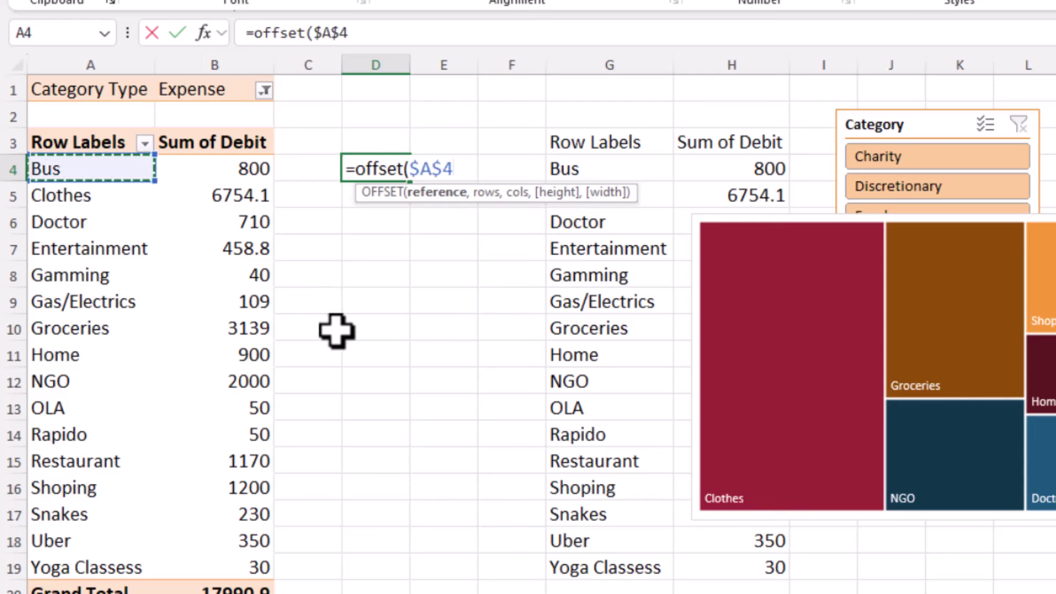
{"action": "type", "text": ","}
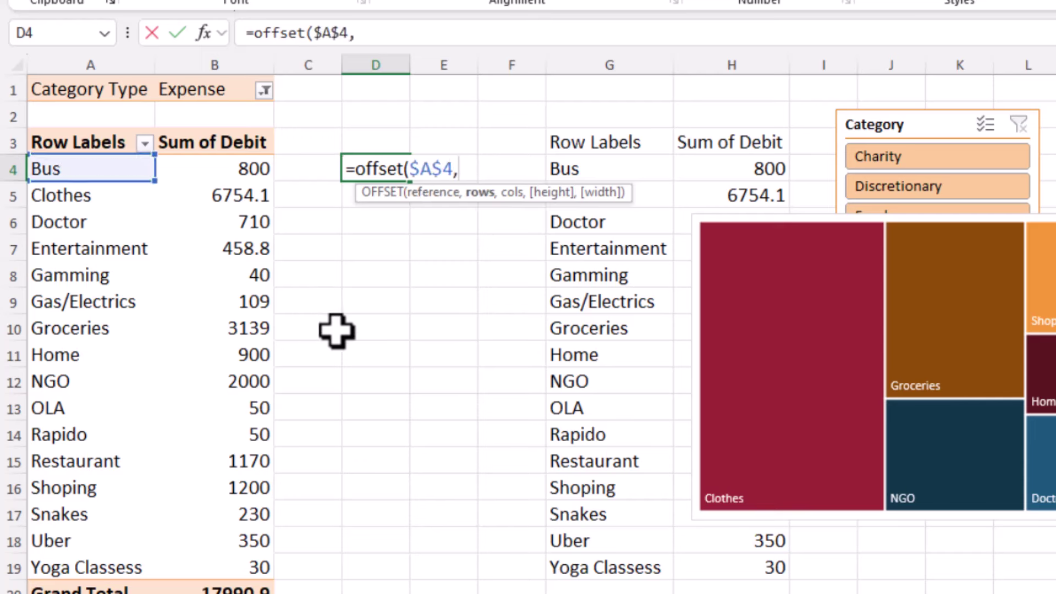
{"action": "type", "text": ","}
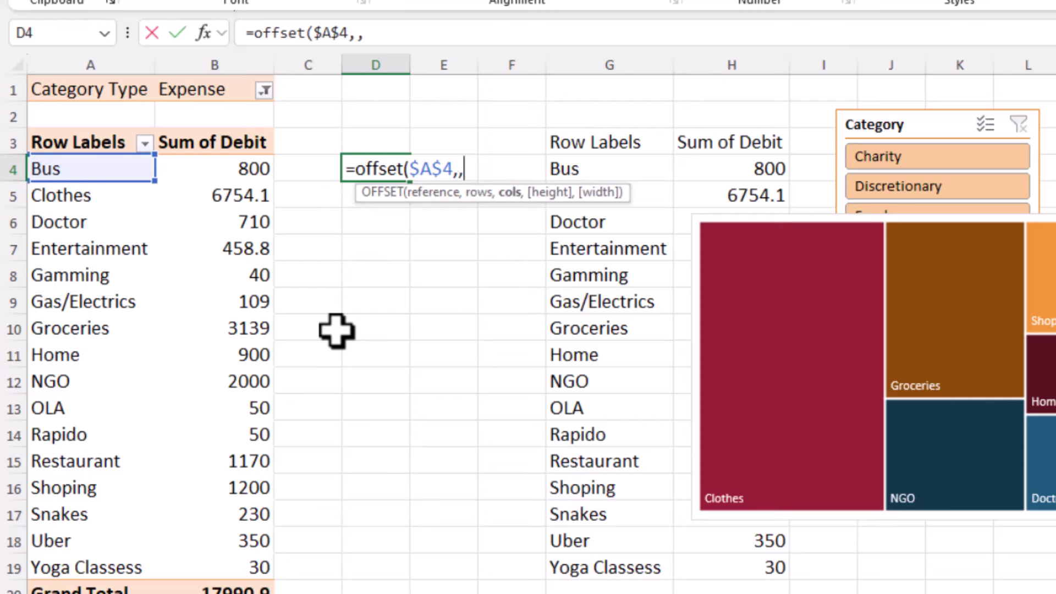
{"action": "type", "text": ","}
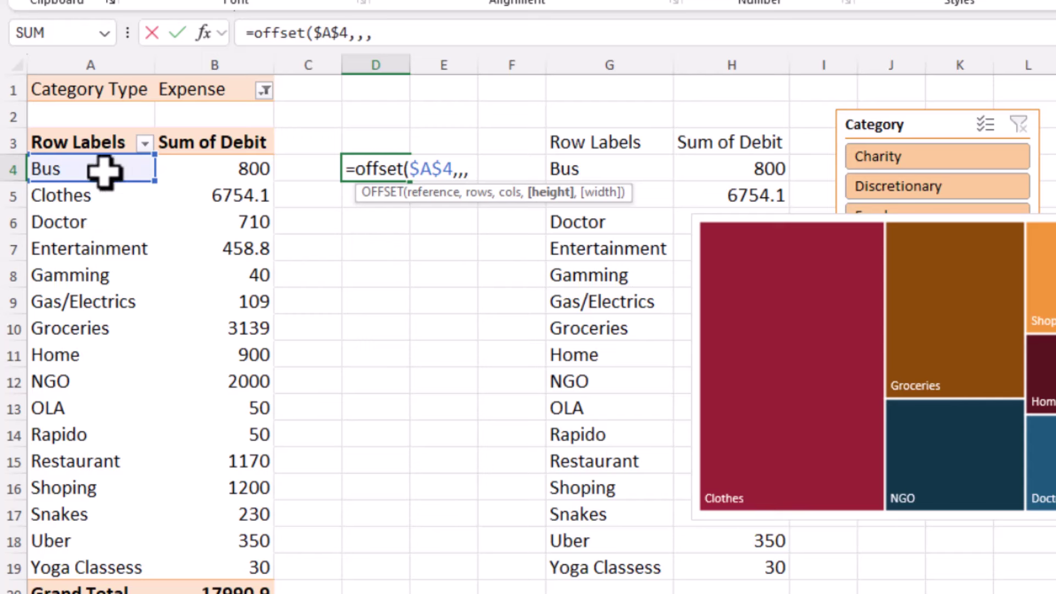
{"action": "type", "text": "cou"}
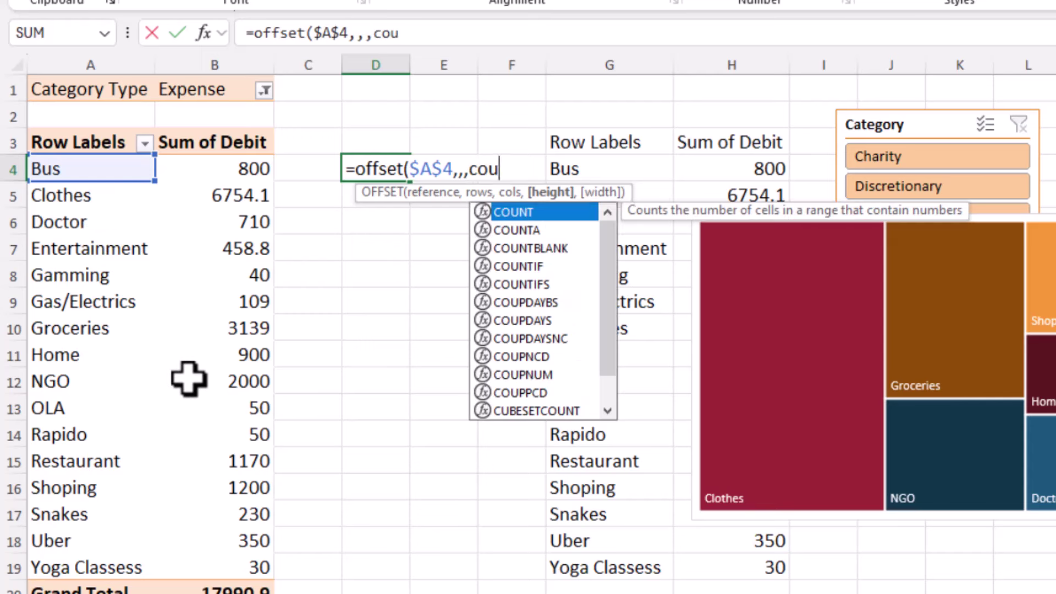
{"action": "type", "text": "nta("}
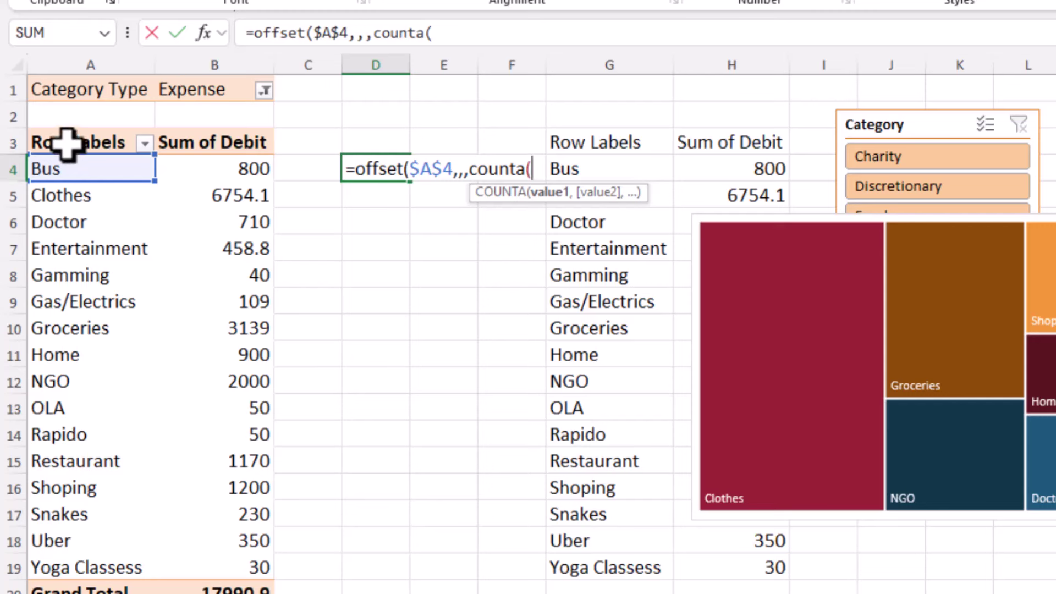
{"action": "left_click", "coordinate": [79, 162]}
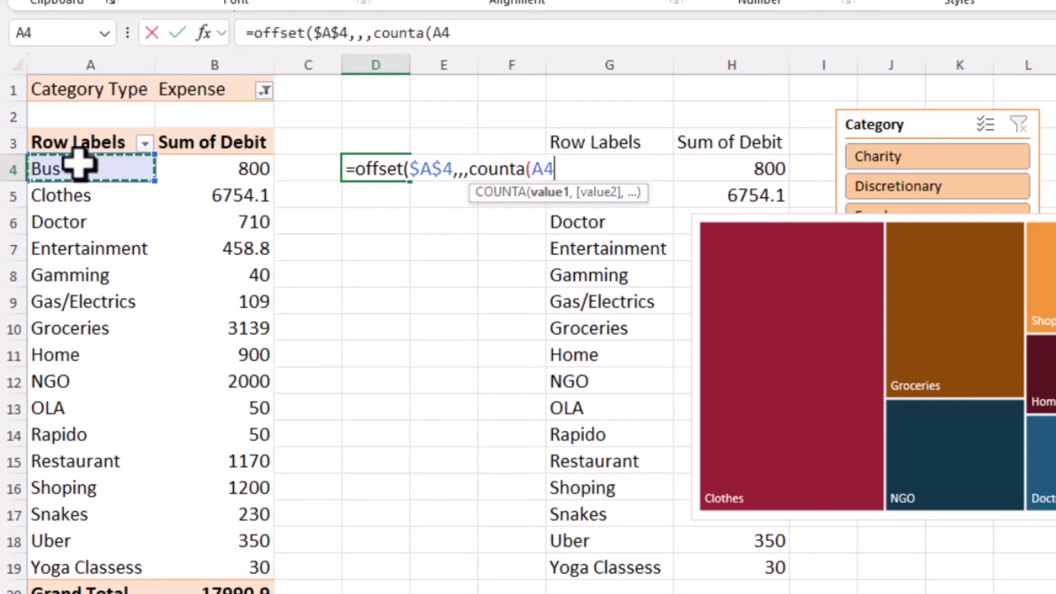
{"action": "key", "text": "BackSpace"}
{"action": "key", "text": "BackSpace"}
{"action": "left_click_drag", "start_coordinate": [79, 169], "coordinate": [78, 564]}
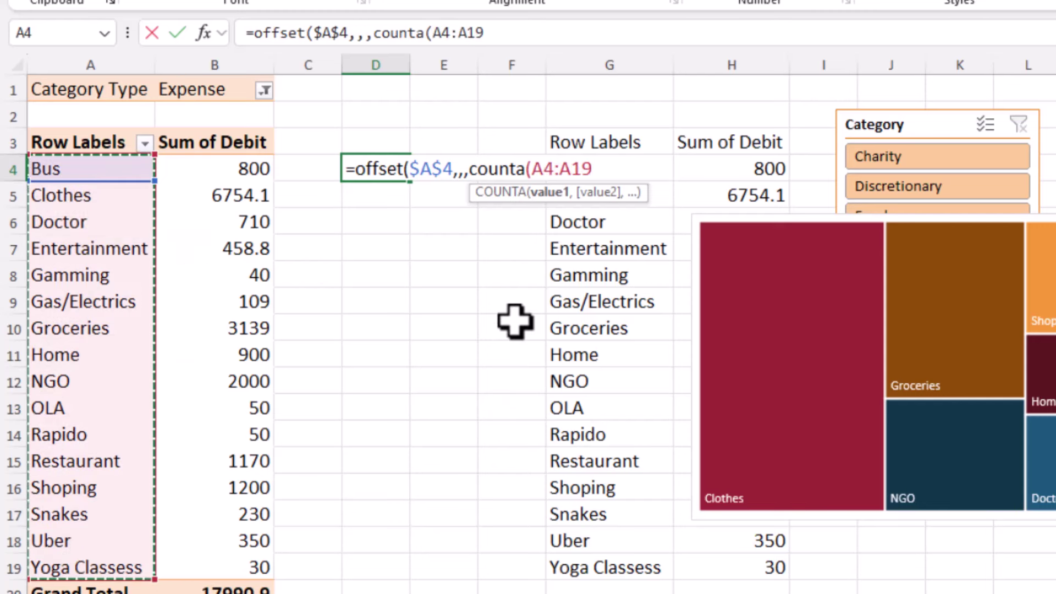
{"action": "key", "text": "F4"}
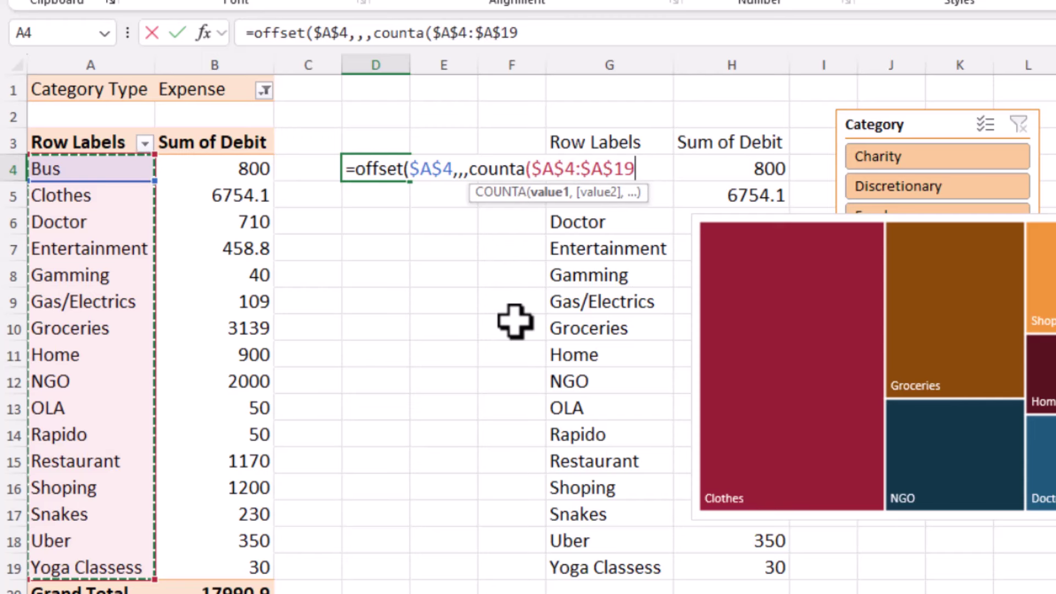
{"action": "type", "text": ")"}
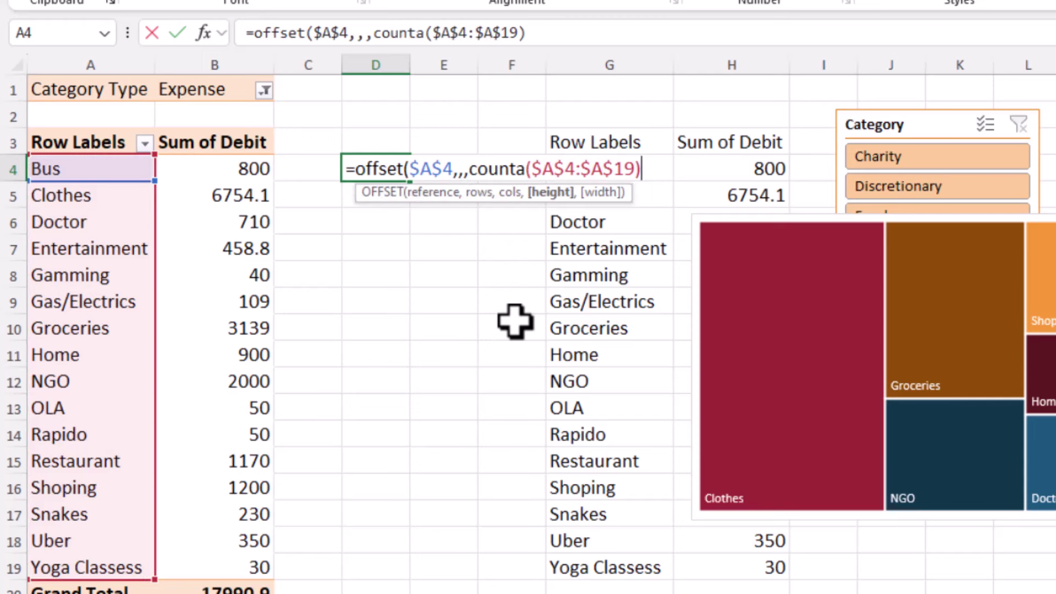
{"action": "type", "text": ")"}
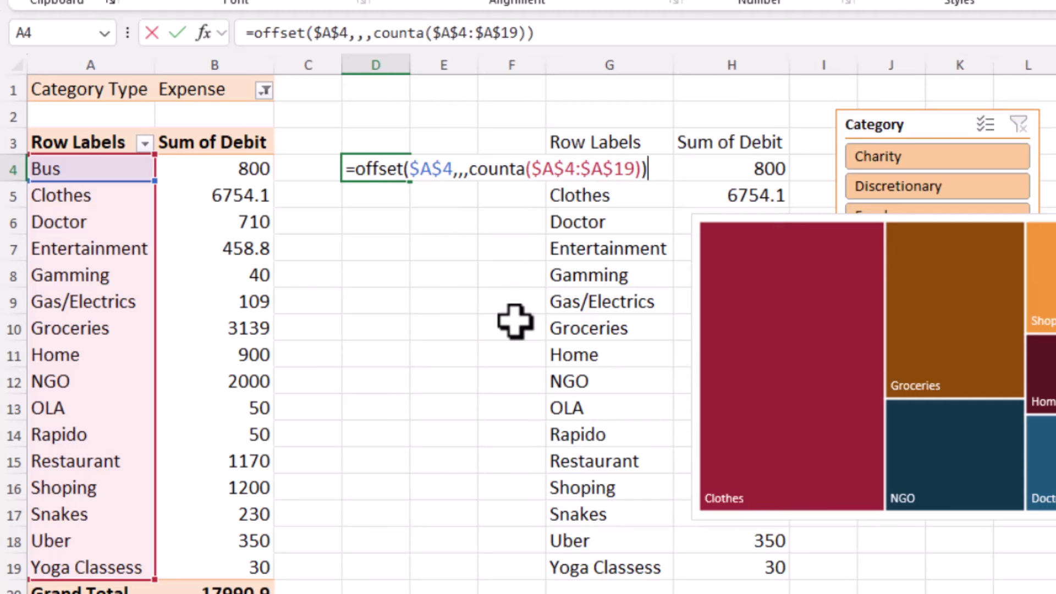
{"action": "key", "text": "Return"}
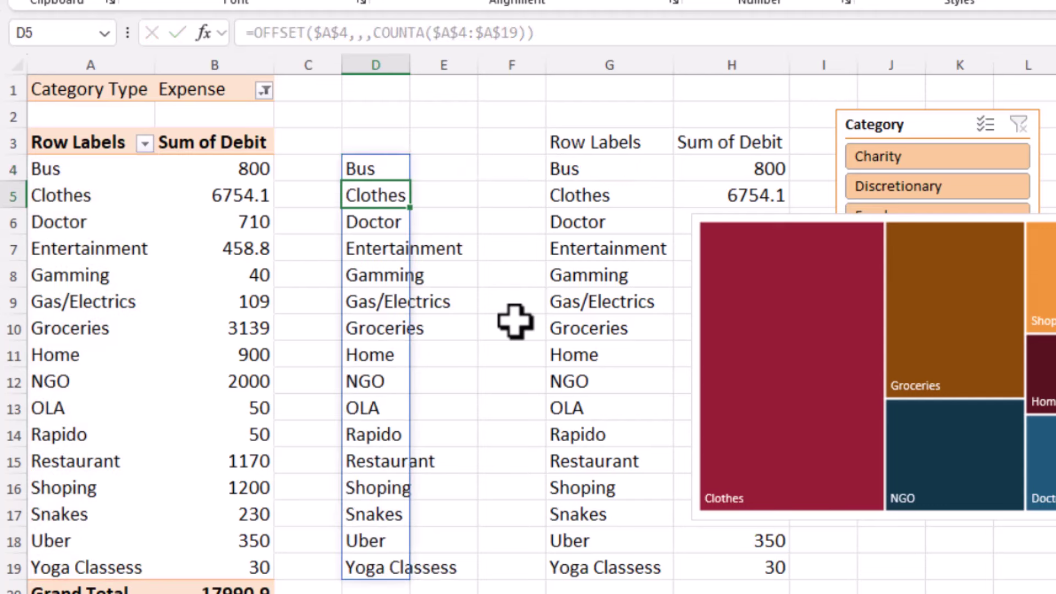
Step: Widen column D and copy D4's OFFSET formula text from the formula bar
{"action": "left_click_drag", "start_coordinate": [410, 65], "coordinate": [480, 85]}
{"action": "left_click", "coordinate": [476, 168]}
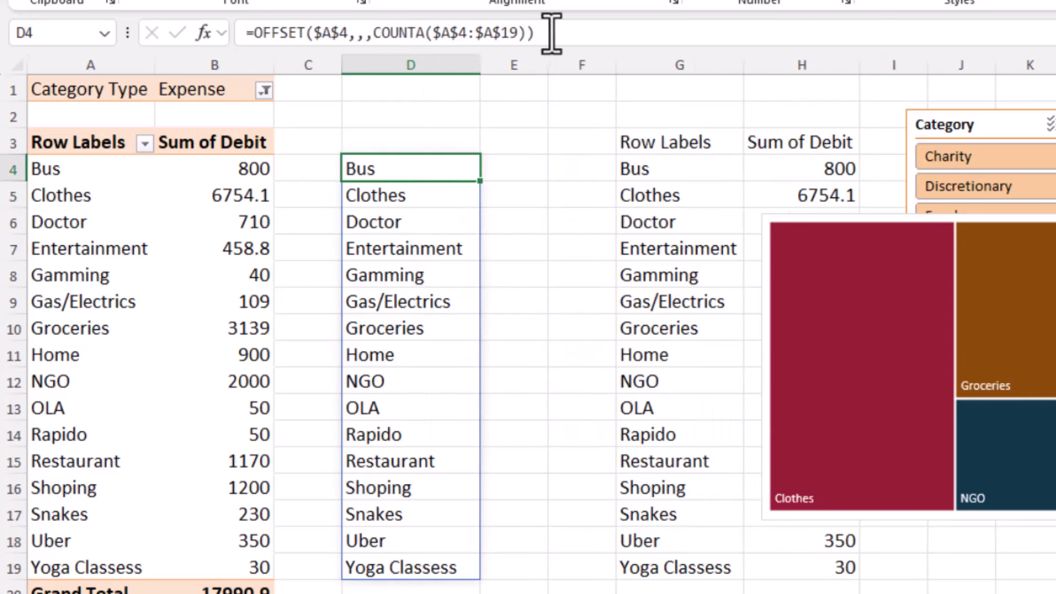
{"action": "left_click_drag", "start_coordinate": [551, 34], "coordinate": [257, 42]}
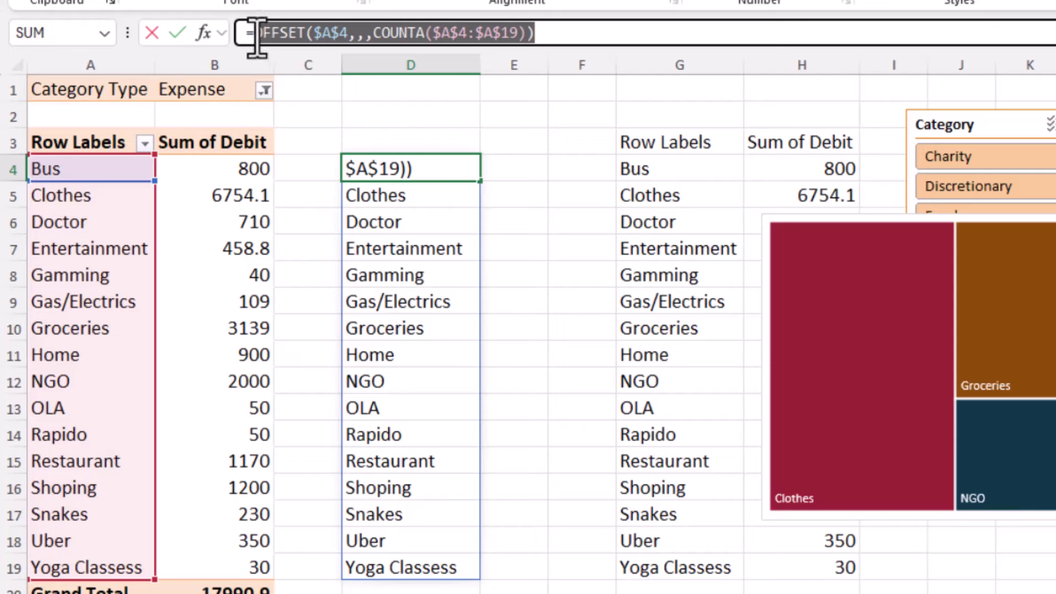
{"action": "key", "text": "Escape"}
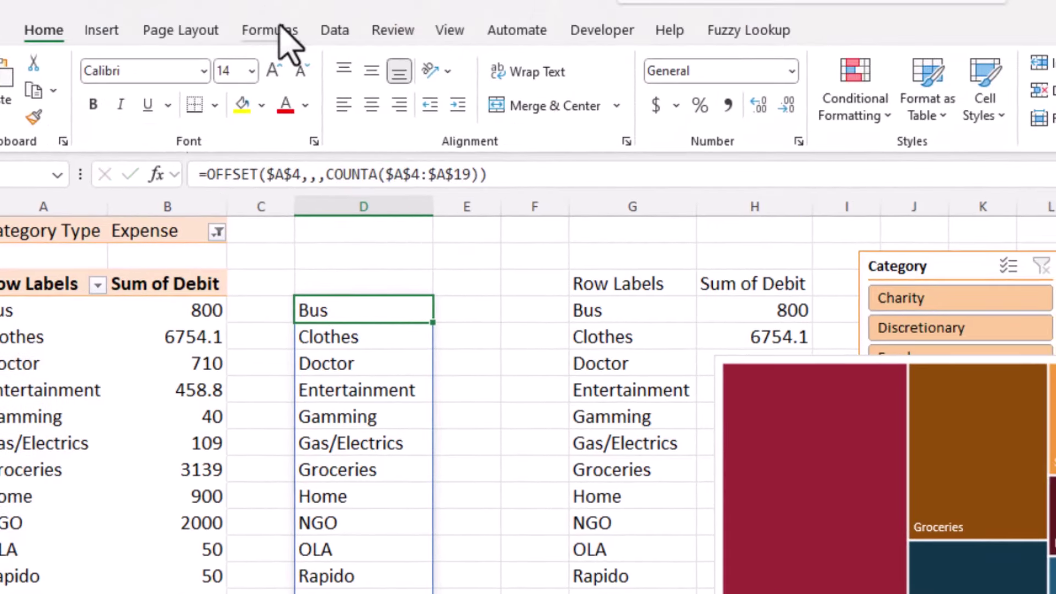
Step: Create the name Treeaxix referring to the pasted OFFSET($A$4,,,COUNTA($A$4:$A$19)) formula
{"action": "left_click", "coordinate": [273, 30]}
{"action": "left_click", "coordinate": [935, 63]}
{"action": "type", "text": "Treeaxix"}
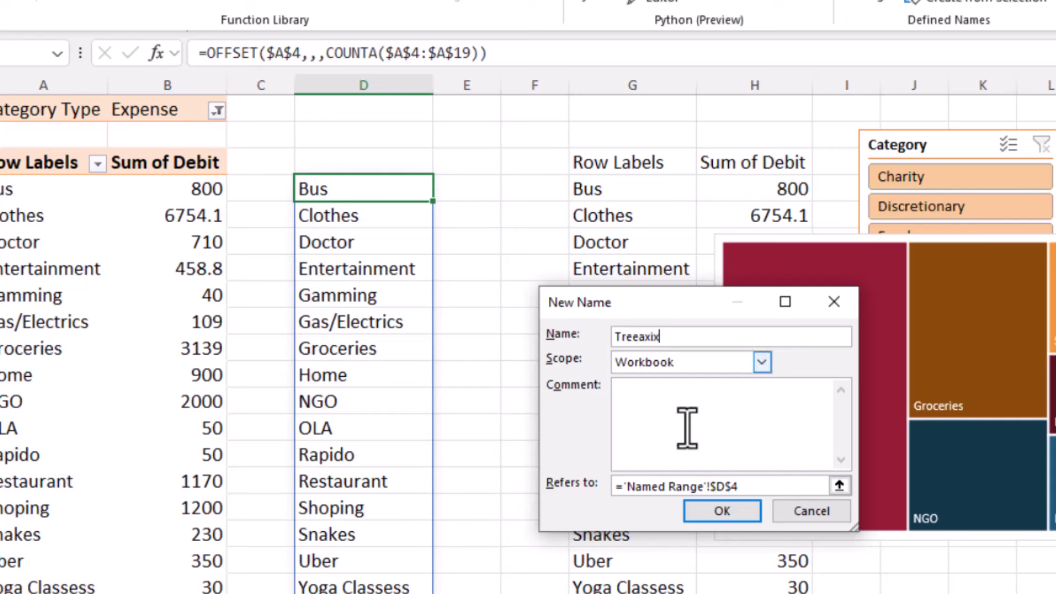
{"action": "left_click", "coordinate": [748, 485]}
{"action": "key", "text": "BackSpace"}
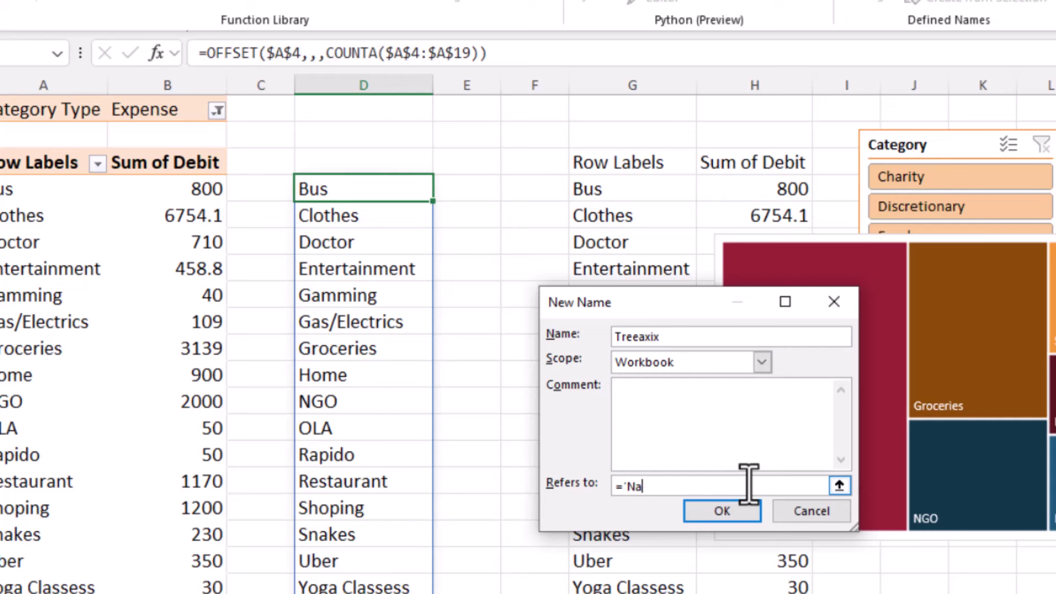
{"action": "key", "text": "ctrl+v"}
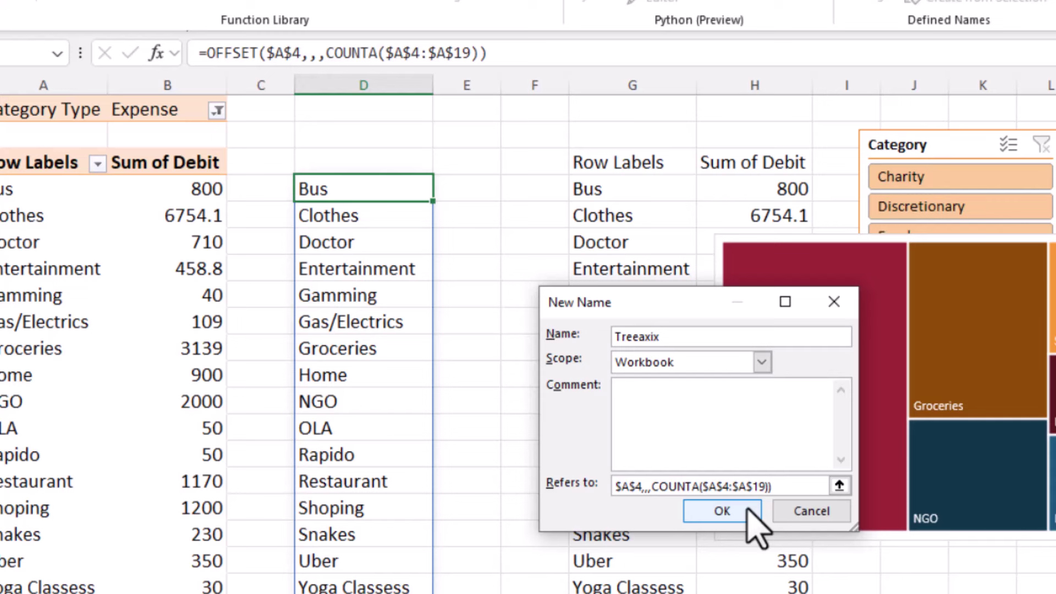
{"action": "left_click", "coordinate": [722, 511]}
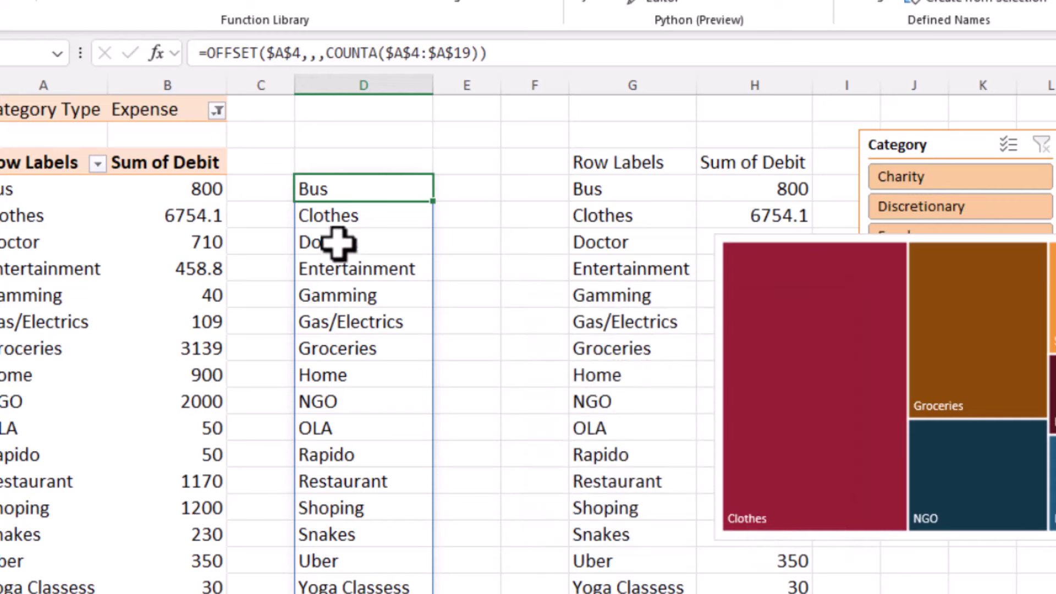
Step: Change D4's formula start reference from $A$4 to $B$4 so debit amounts spill
{"action": "left_click_drag", "start_coordinate": [182, 295], "coordinate": [189, 382]}
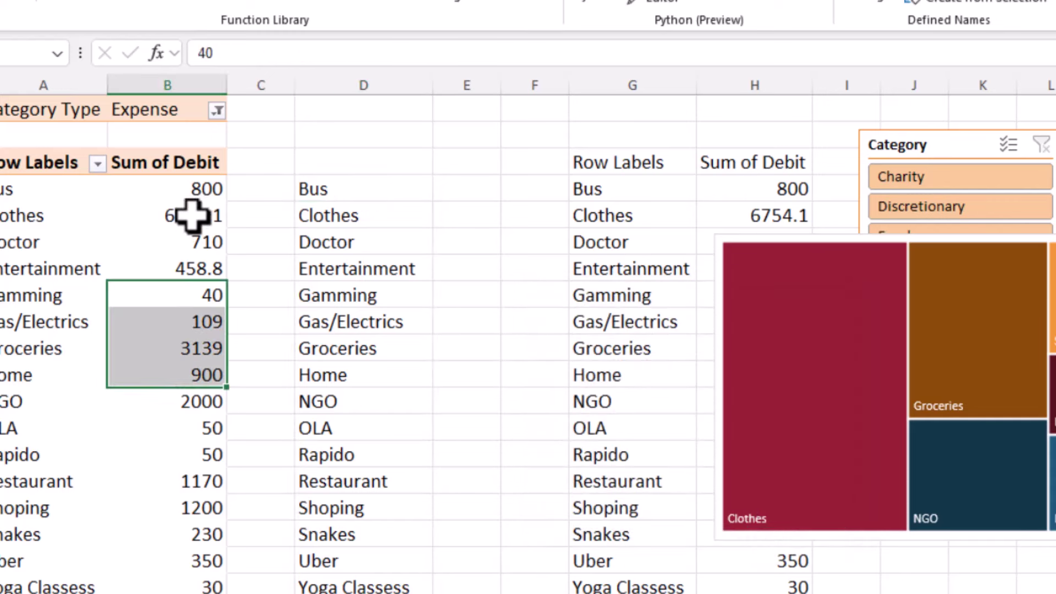
{"action": "left_click", "coordinate": [198, 189]}
{"action": "left_click", "coordinate": [339, 193]}
{"action": "double_click", "coordinate": [338, 192]}
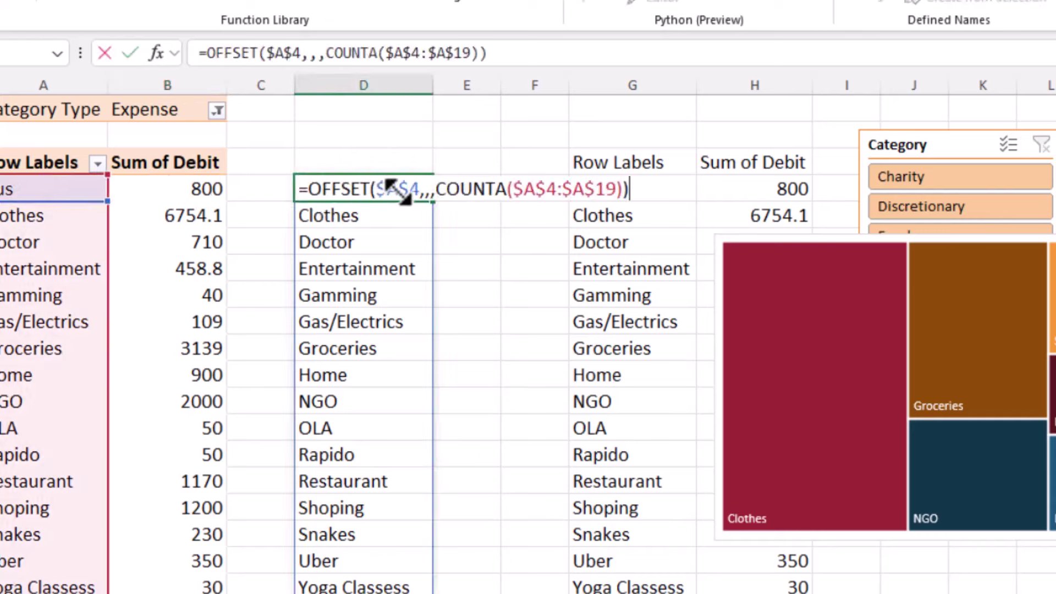
{"action": "left_click", "coordinate": [395, 189]}
{"action": "key", "text": "BackSpace"}
{"action": "type", "text": "b"}
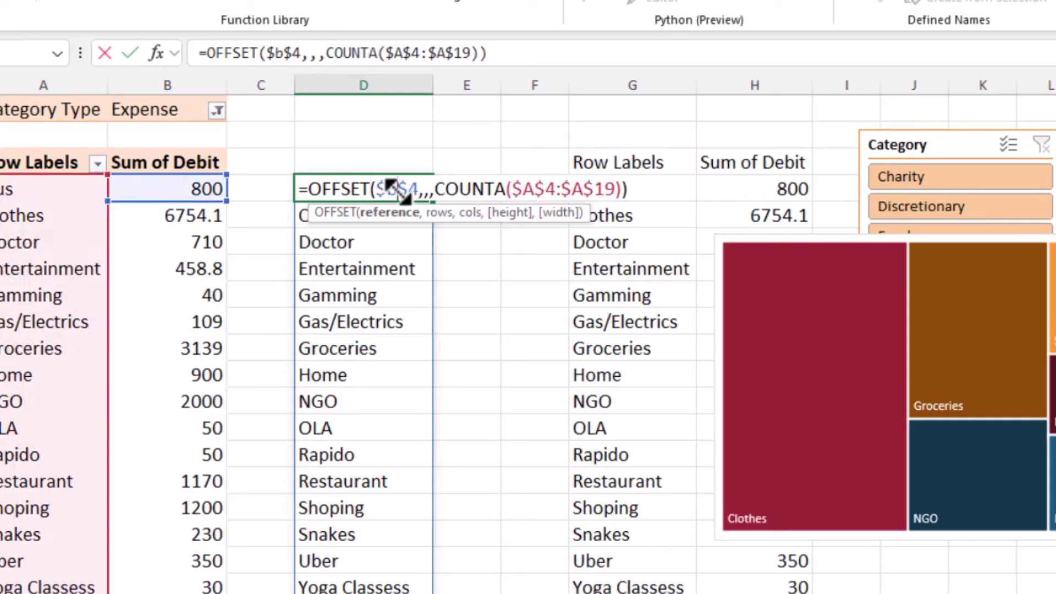
{"action": "key", "text": "Return"}
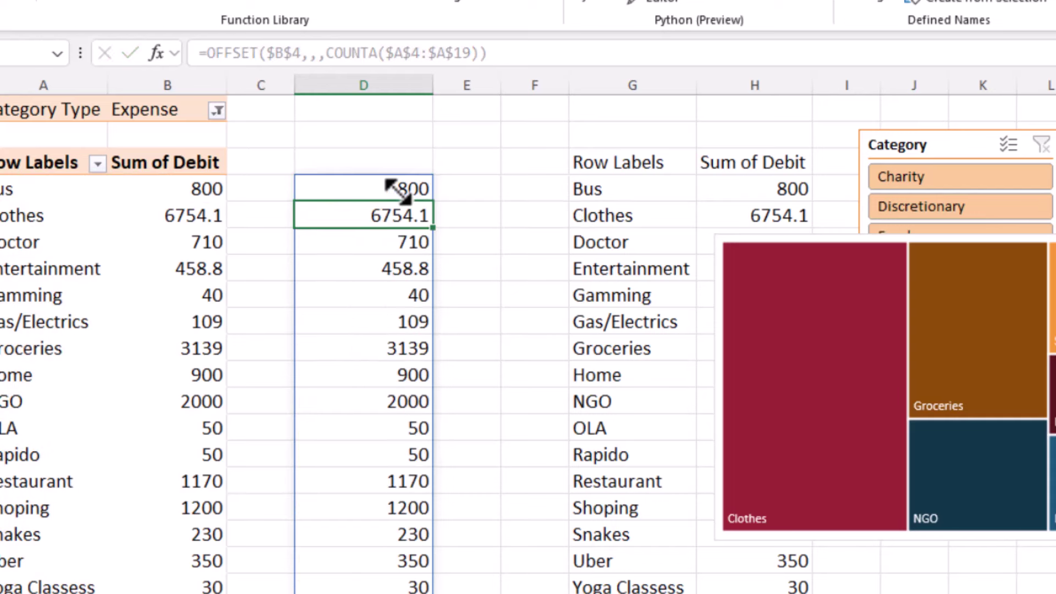
Step: Copy the updated formula and define the name Treevalue referring to it
{"action": "left_click", "coordinate": [388, 182]}
{"action": "left_click_drag", "start_coordinate": [487, 53], "coordinate": [199, 52]}
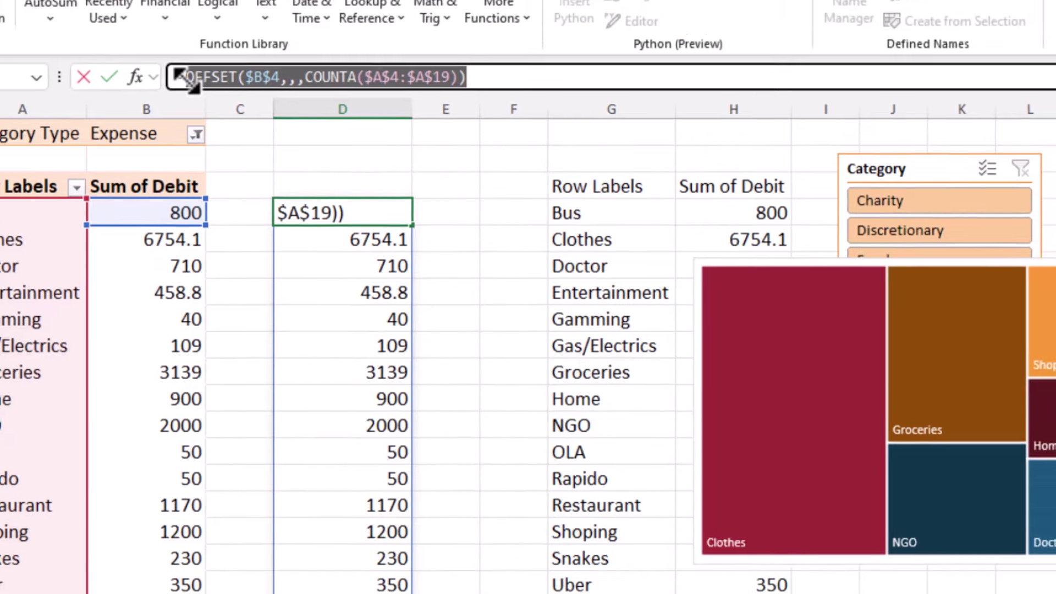
{"action": "key", "text": "Escape"}
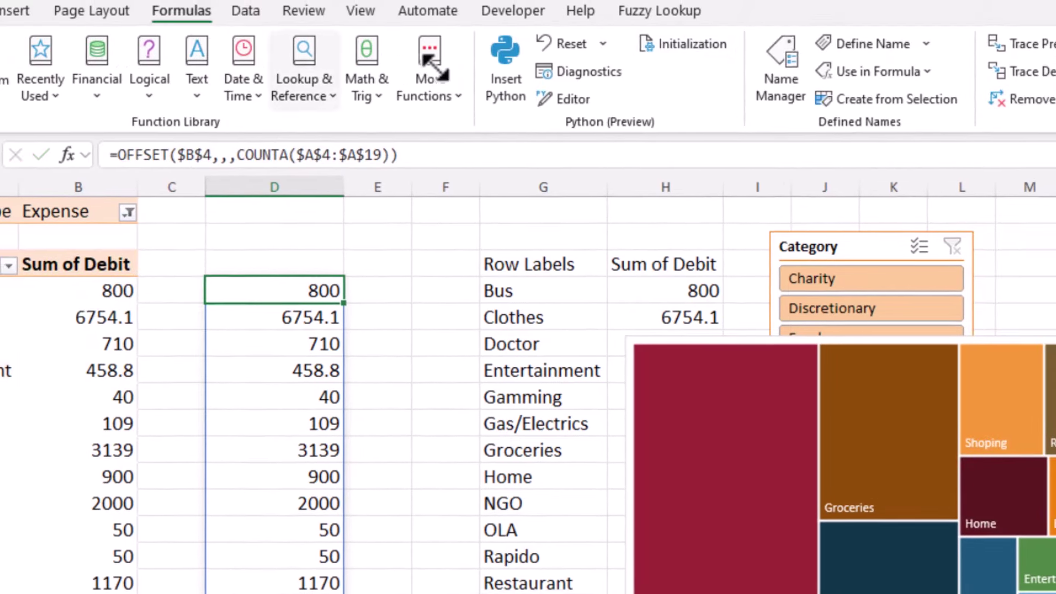
{"action": "left_click", "coordinate": [830, 49]}
{"action": "type", "text": "Treevalue"}
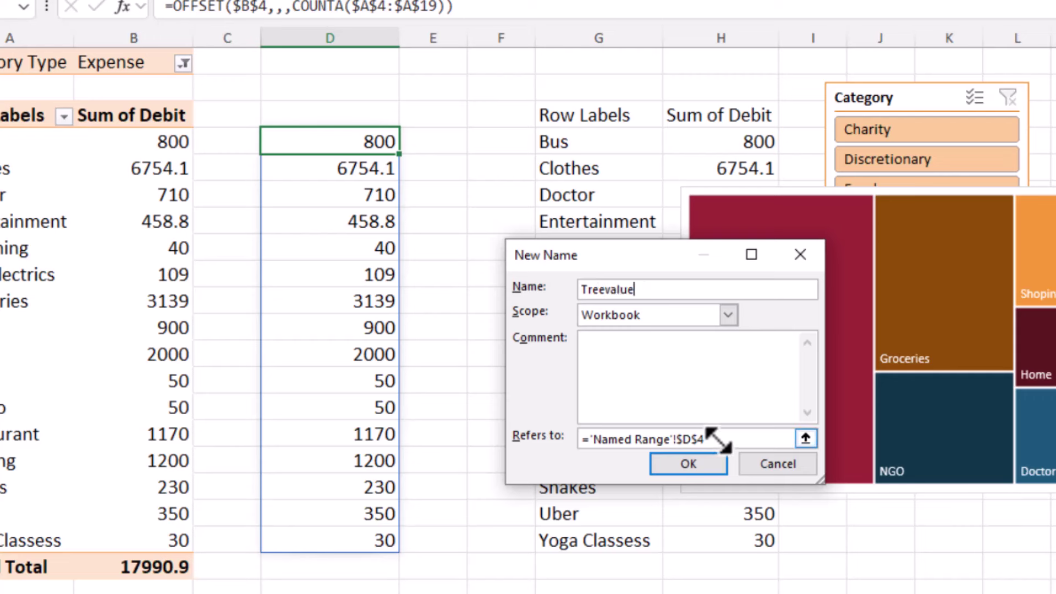
{"action": "left_click", "coordinate": [717, 439]}
{"action": "key", "text": "BackSpace"}
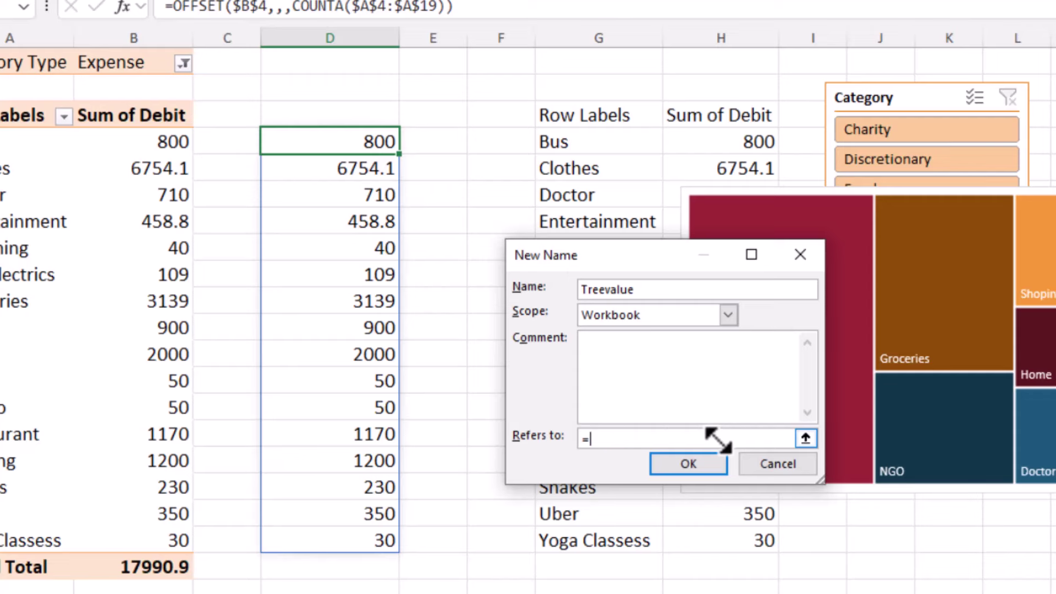
{"action": "key", "text": "ctrl+v"}
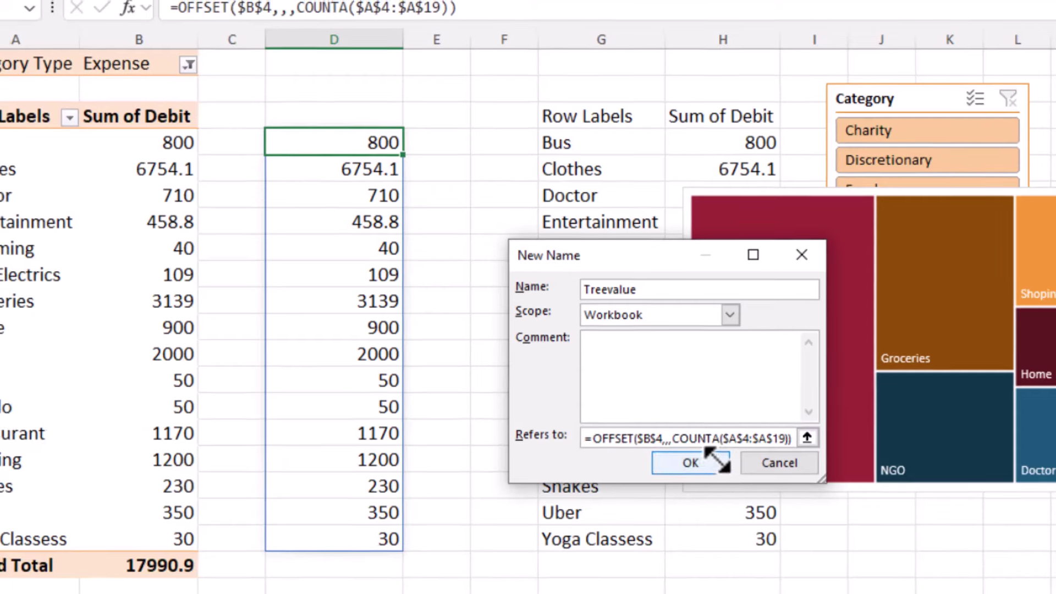
{"action": "left_click", "coordinate": [687, 462]}
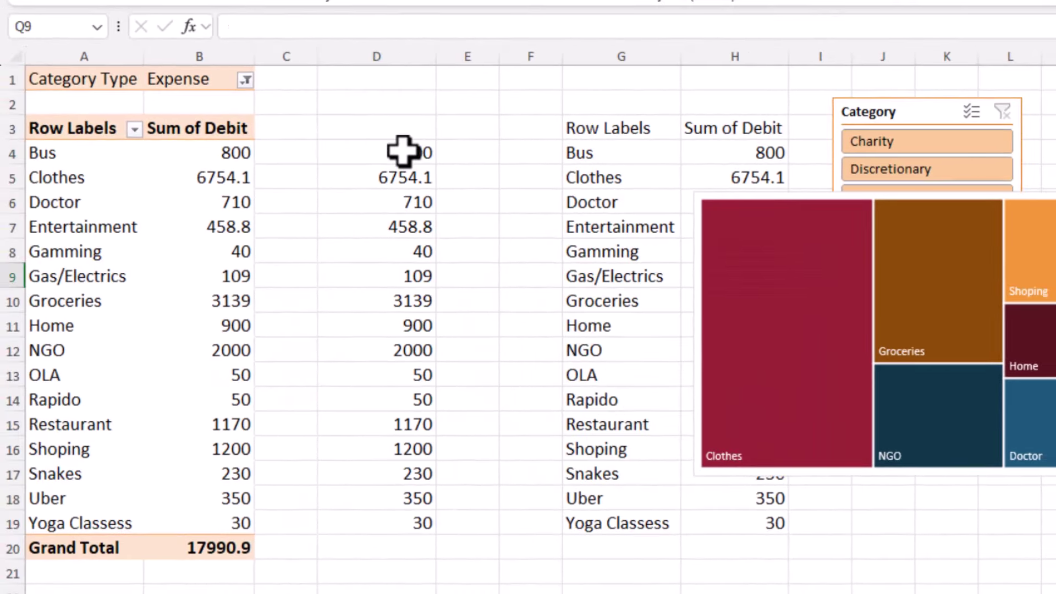
{"action": "left_click_drag", "start_coordinate": [403, 151], "coordinate": [402, 530]}
Step: Clear helper cells D4:D19 and the pasted data in G3:H19, then move the empty treemap left
{"action": "key", "text": "Delete"}
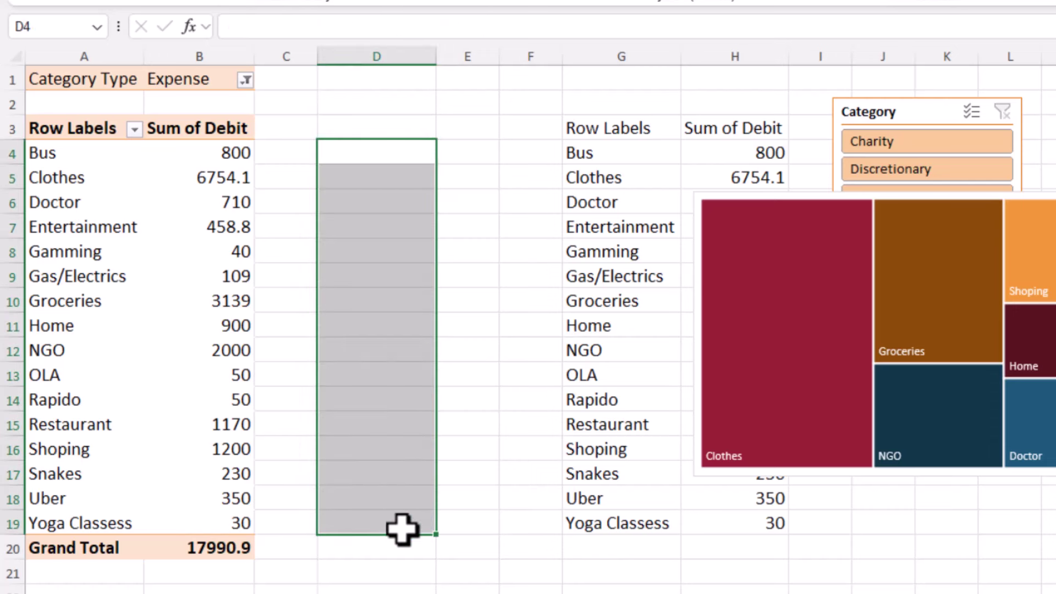
{"action": "mouse_move", "coordinate": [591, 130]}
{"action": "left_mouse_down"}
{"action": "mouse_move", "coordinate": [698, 134]}
{"action": "mouse_move", "coordinate": [763, 519]}
{"action": "left_mouse_up"}
{"action": "key", "text": "Delete"}
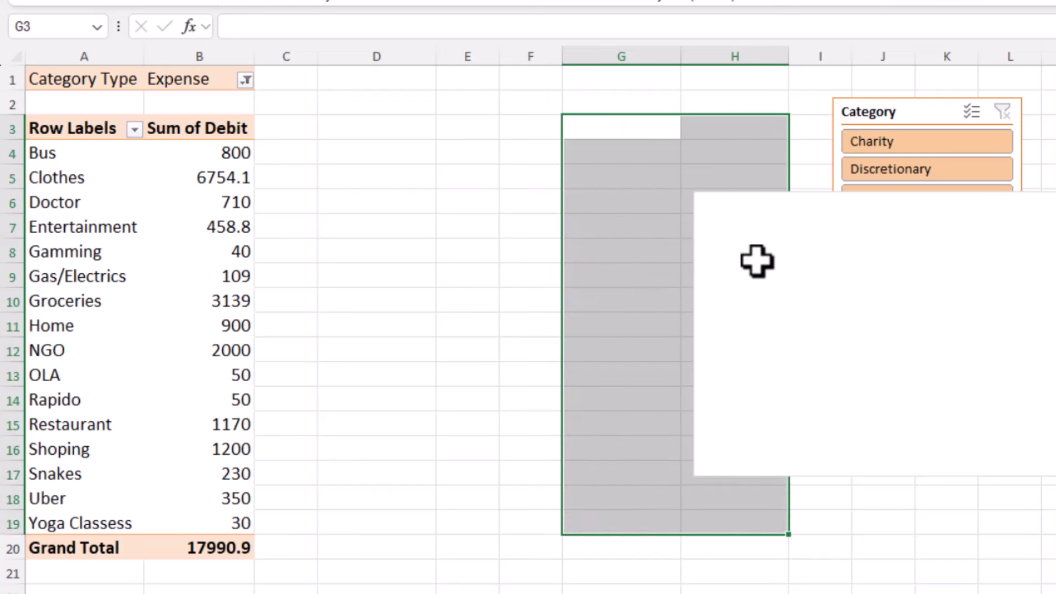
{"action": "left_click_drag", "start_coordinate": [802, 193], "coordinate": [405, 176]}
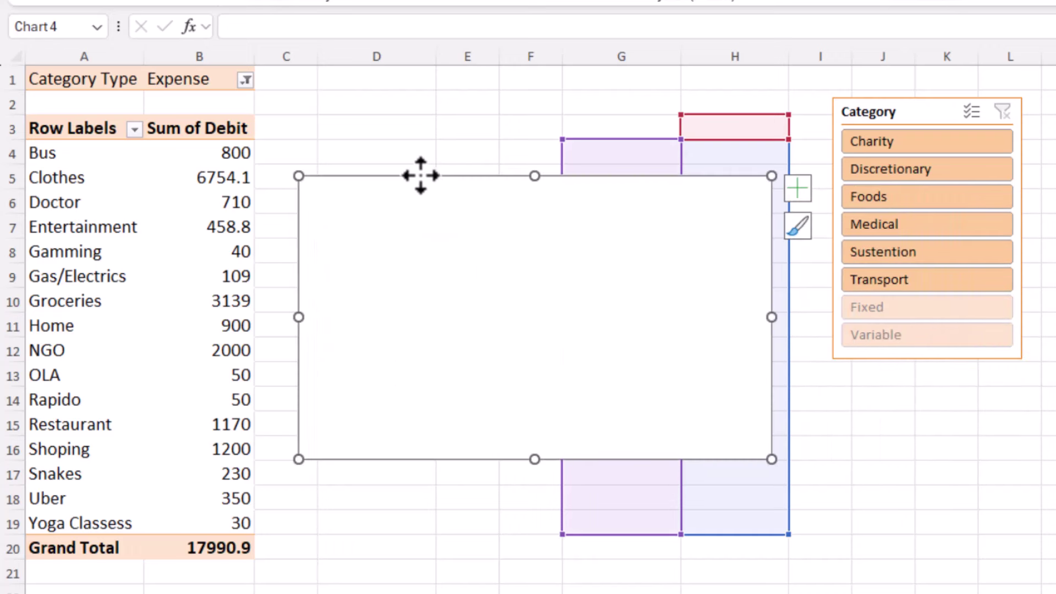
{"action": "right_click", "coordinate": [607, 199]}
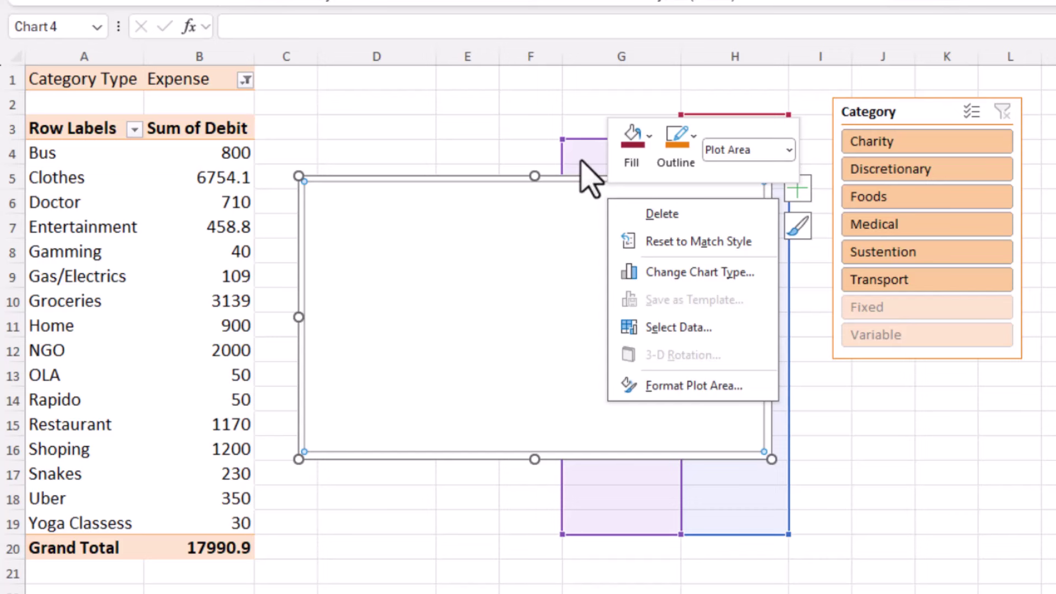
Step: Set Series1's values to =Treevalue in the treemap's Select Data dialog
{"action": "left_click", "coordinate": [668, 328]}
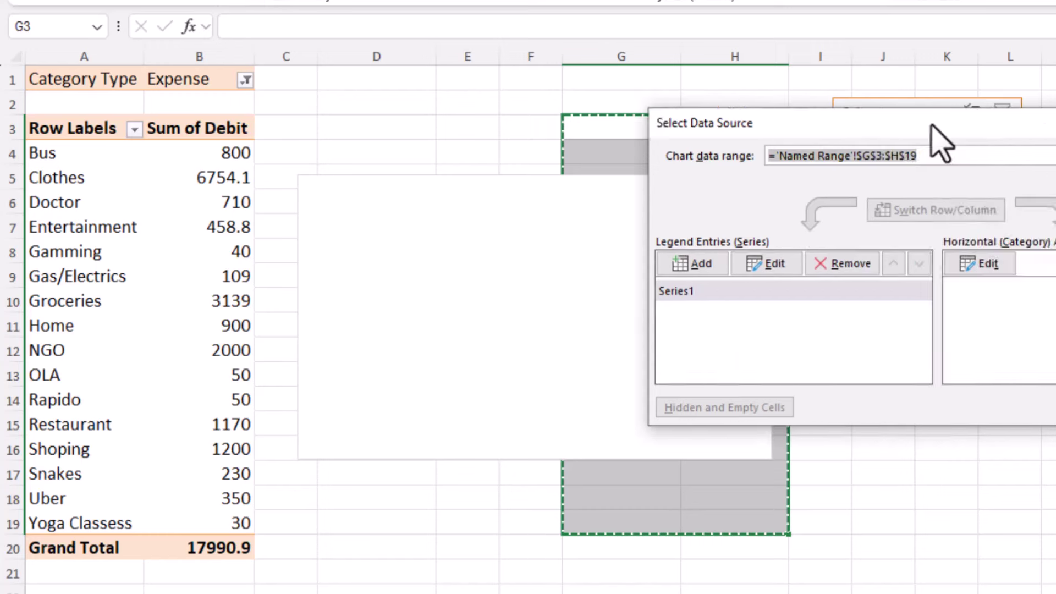
{"action": "left_click_drag", "start_coordinate": [1044, 126], "coordinate": [863, 124]}
{"action": "left_click", "coordinate": [636, 294]}
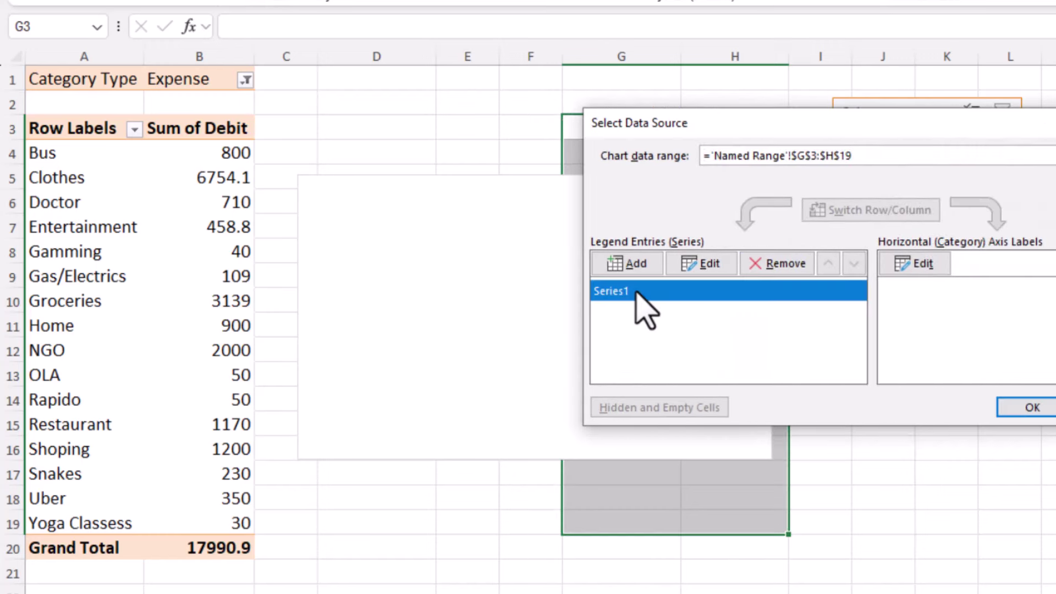
{"action": "left_click", "coordinate": [709, 266]}
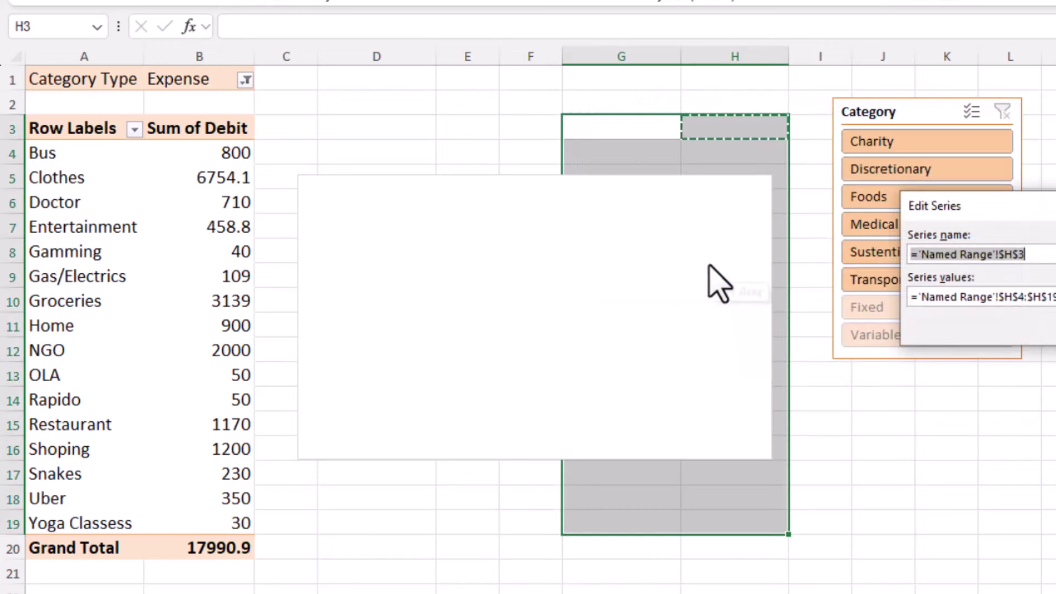
{"action": "left_click_drag", "start_coordinate": [1002, 223], "coordinate": [814, 223]}
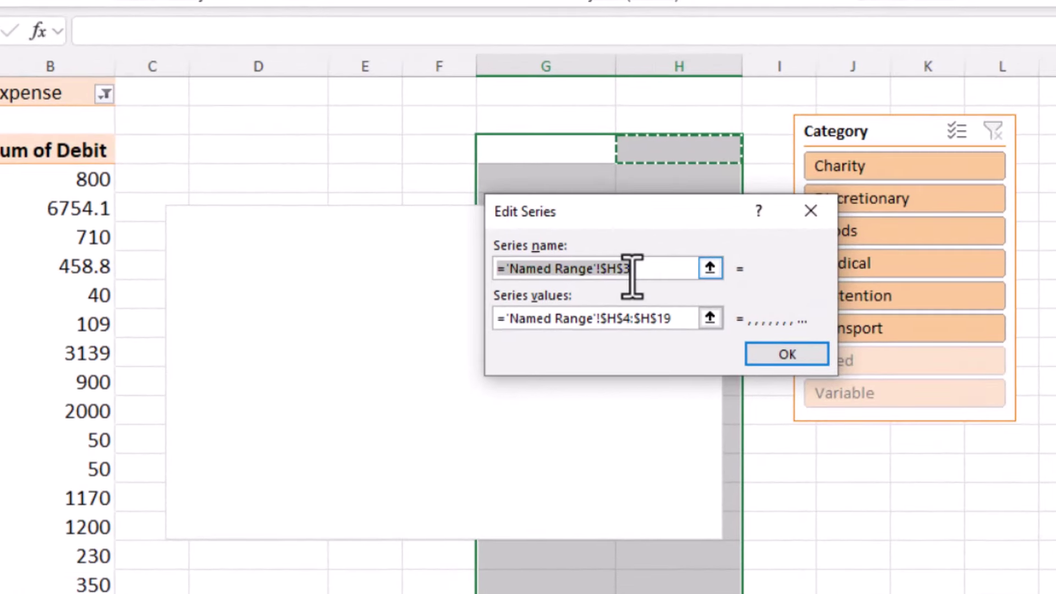
{"action": "left_click", "coordinate": [685, 318]}
{"action": "left_click_drag", "start_coordinate": [688, 318], "coordinate": [507, 321]}
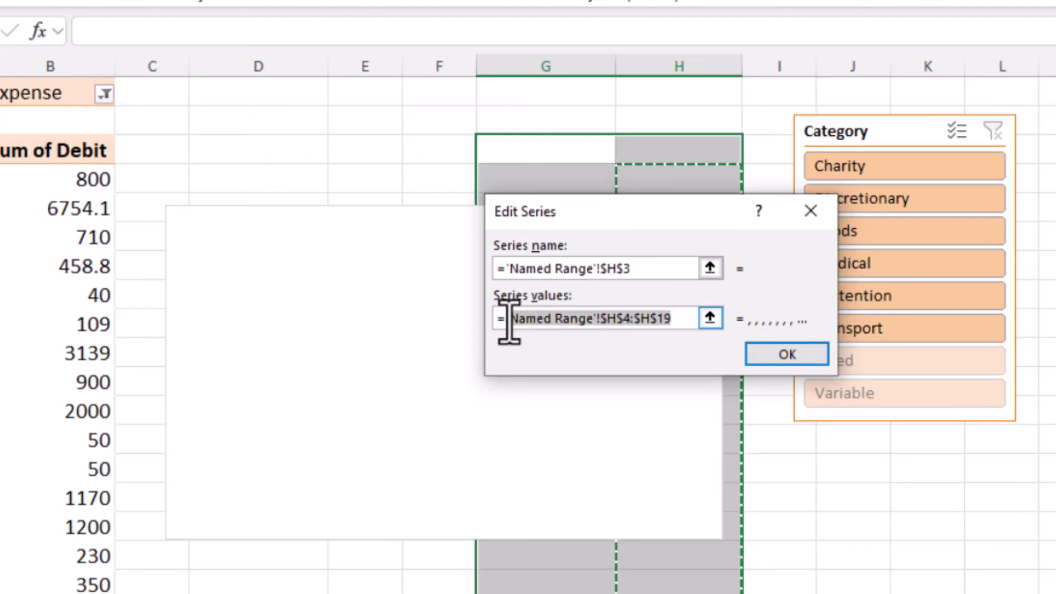
{"action": "type", "text": "Tre"}
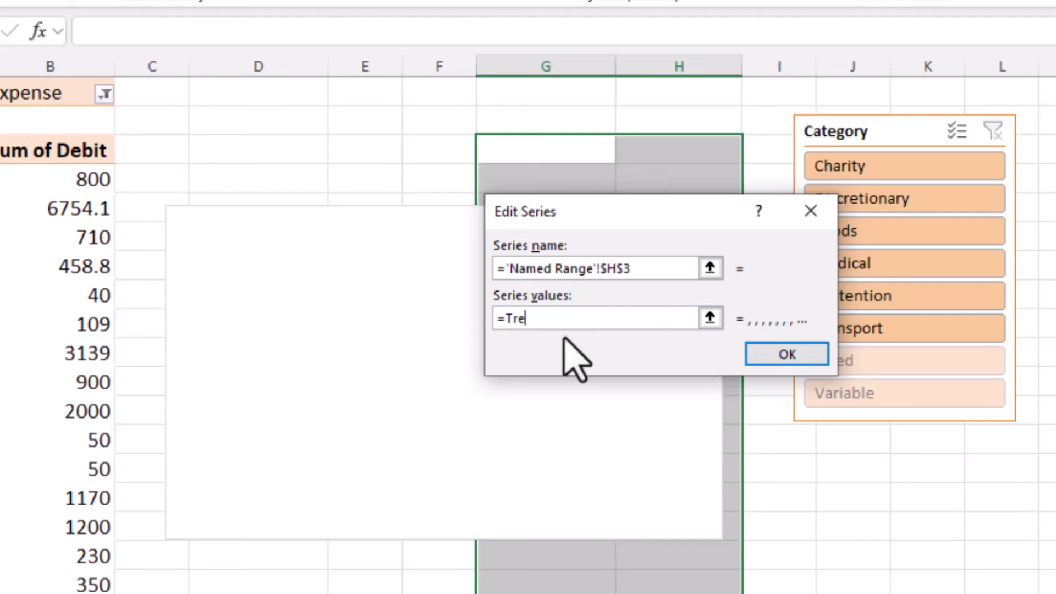
{"action": "type", "text": "value"}
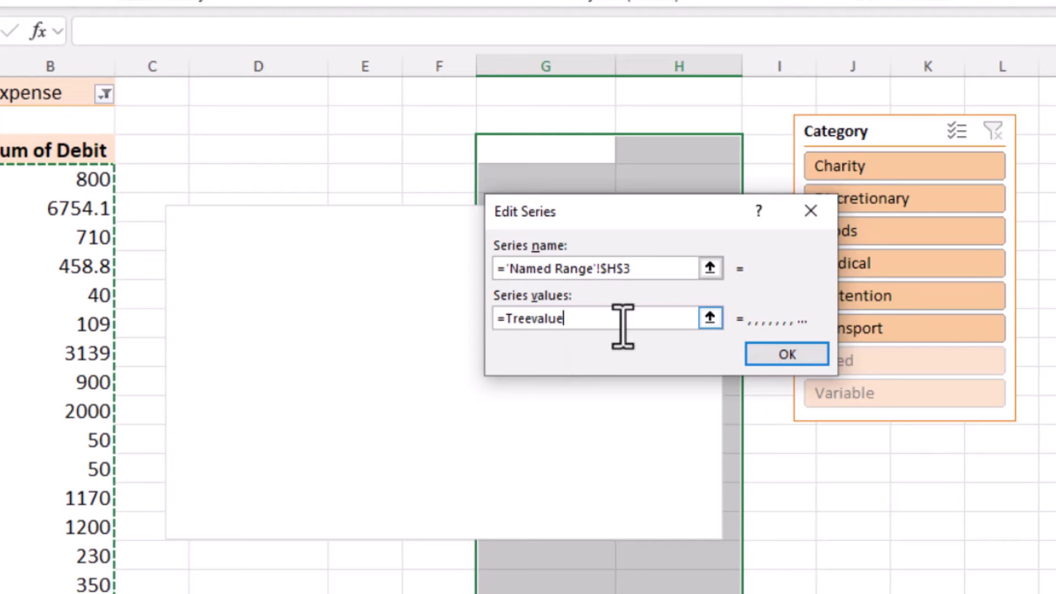
{"action": "key", "text": "BackSpace"}
{"action": "key", "text": "BackSpace"}
{"action": "type", "text": "'Named Range'!"}
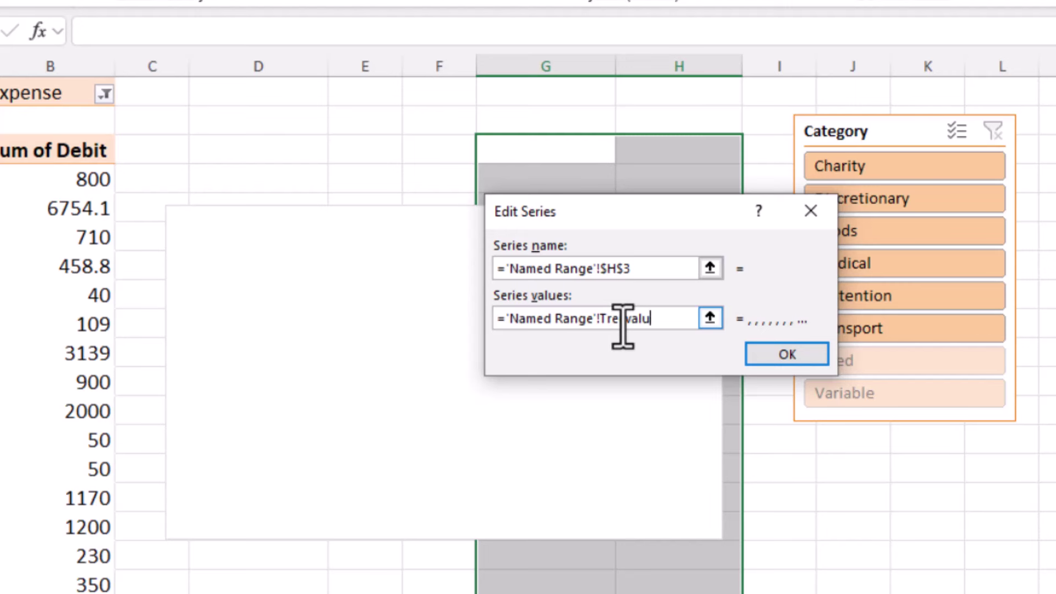
{"action": "left_click", "coordinate": [770, 353]}
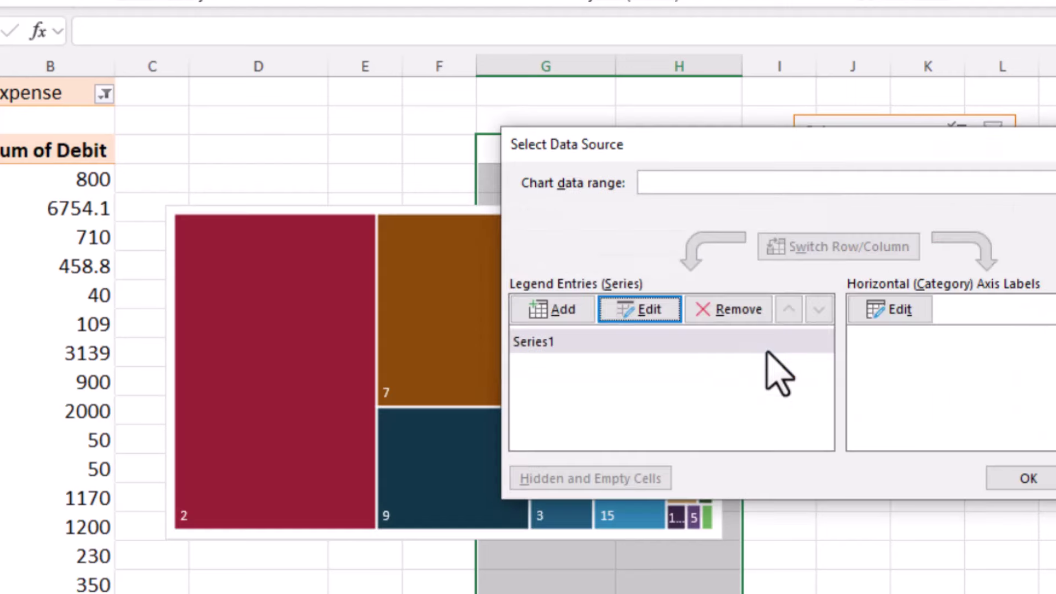
Step: Replace the treemap's category label range with 'Named Range'!Treeaxis and apply it
{"action": "left_click", "coordinate": [902, 311]}
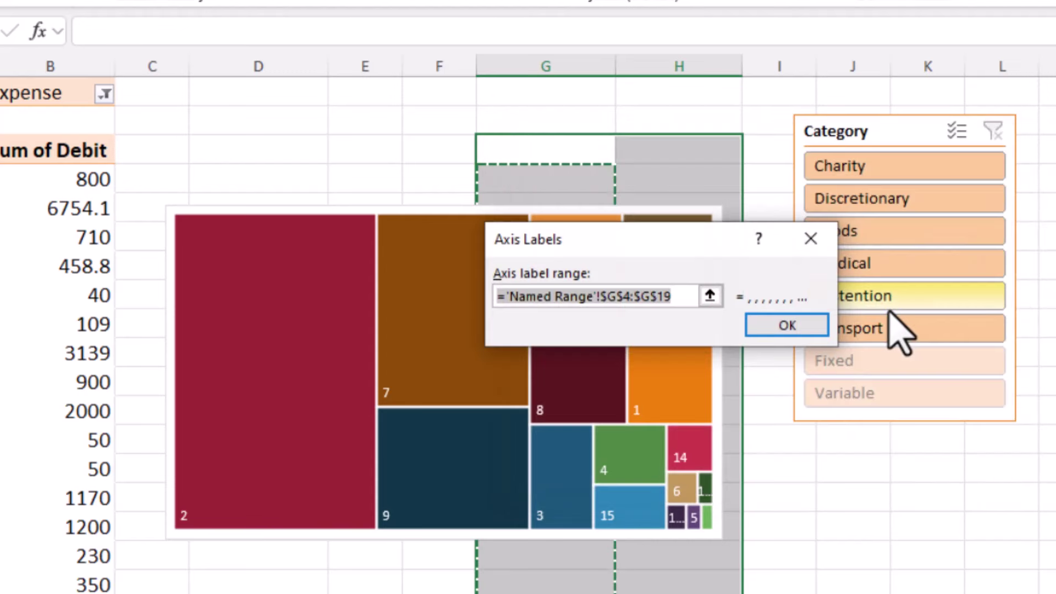
{"action": "left_click", "coordinate": [682, 300]}
{"action": "type", "text": "Treeaxis"}
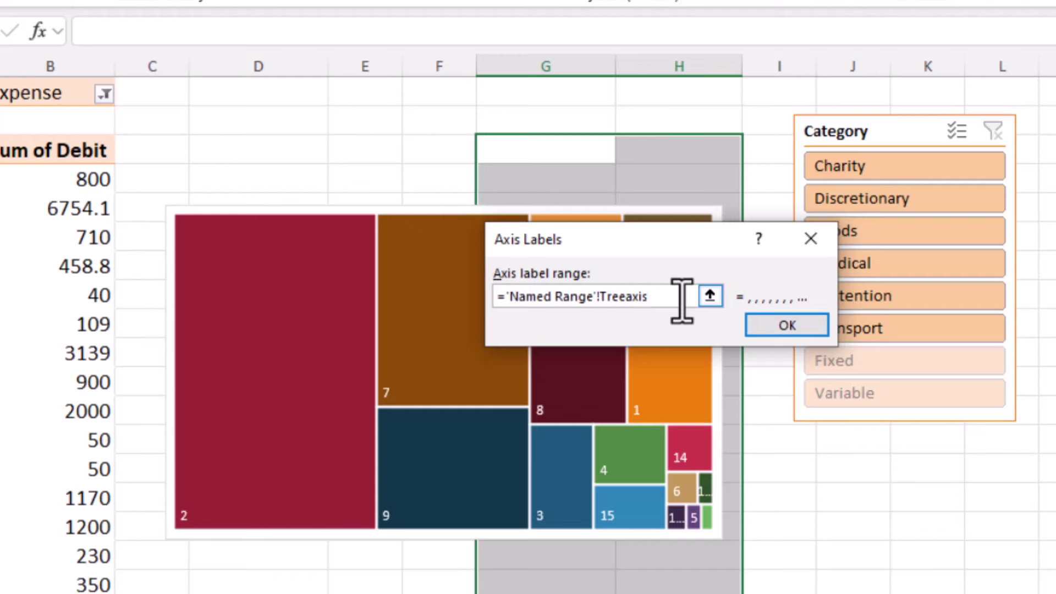
{"action": "left_click", "coordinate": [784, 325]}
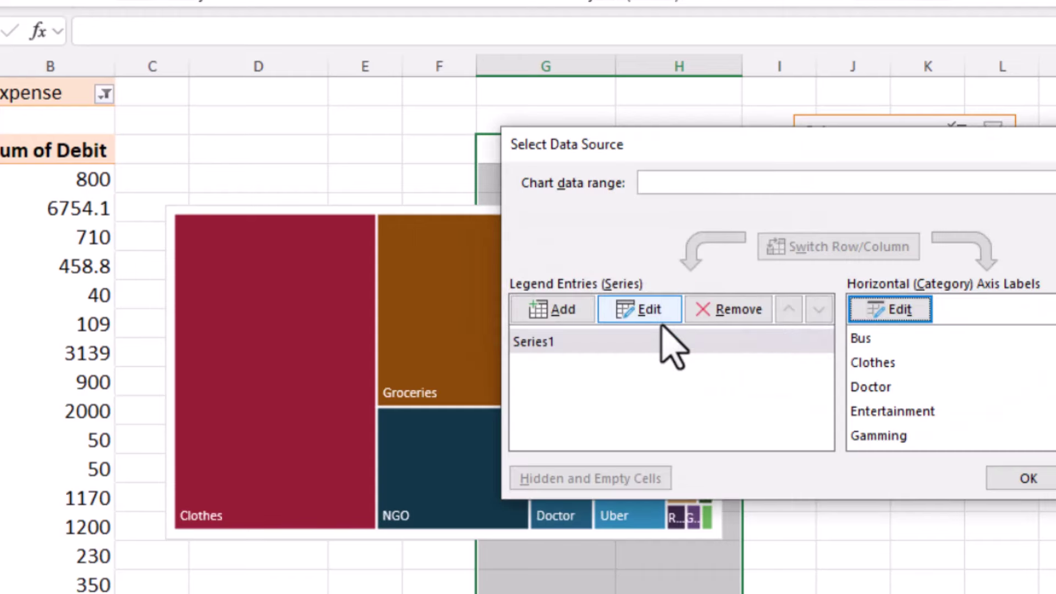
{"action": "left_click", "coordinate": [1026, 480]}
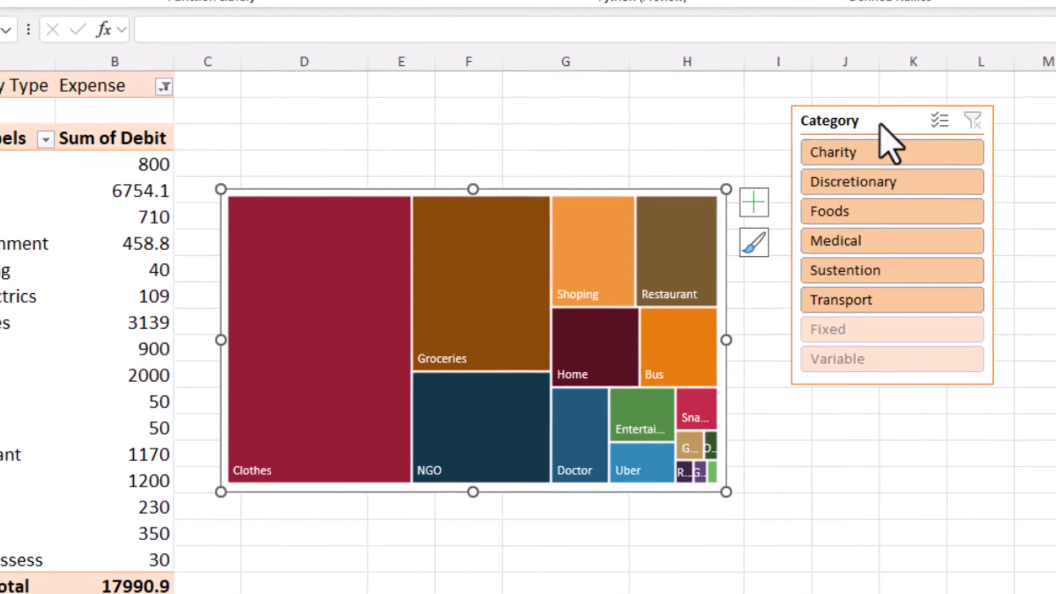
Step: Filter the slicer to Charity, Discretionary, Foods, Medical and Sustention in turn to test the treemap
{"action": "left_click", "coordinate": [811, 121]}
{"action": "left_click", "coordinate": [898, 165]}
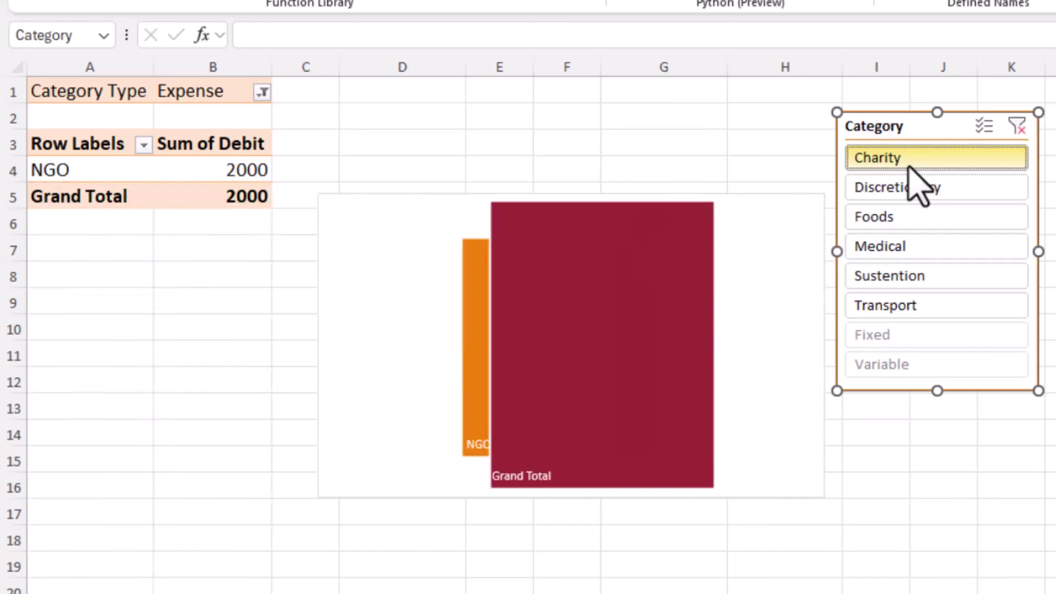
{"action": "left_click", "coordinate": [907, 186]}
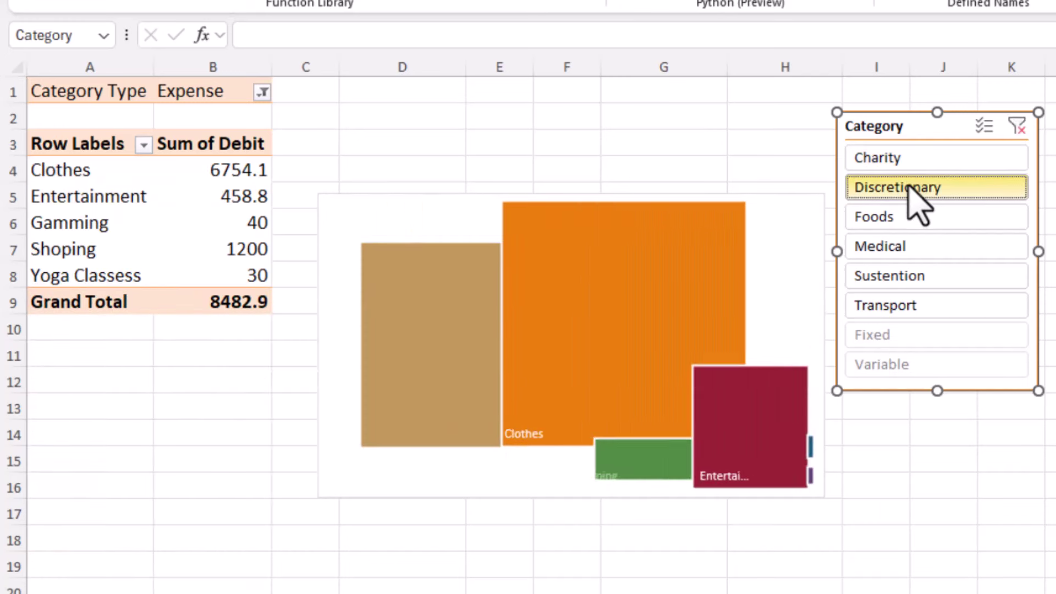
{"action": "left_click", "coordinate": [905, 218]}
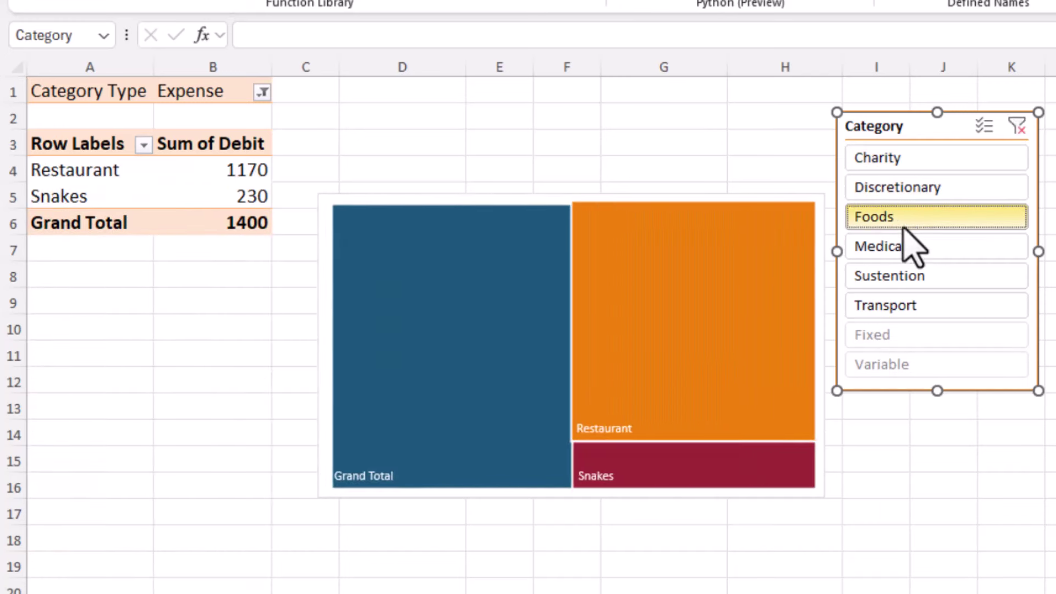
{"action": "left_click", "coordinate": [905, 247]}
{"action": "left_click", "coordinate": [897, 278]}
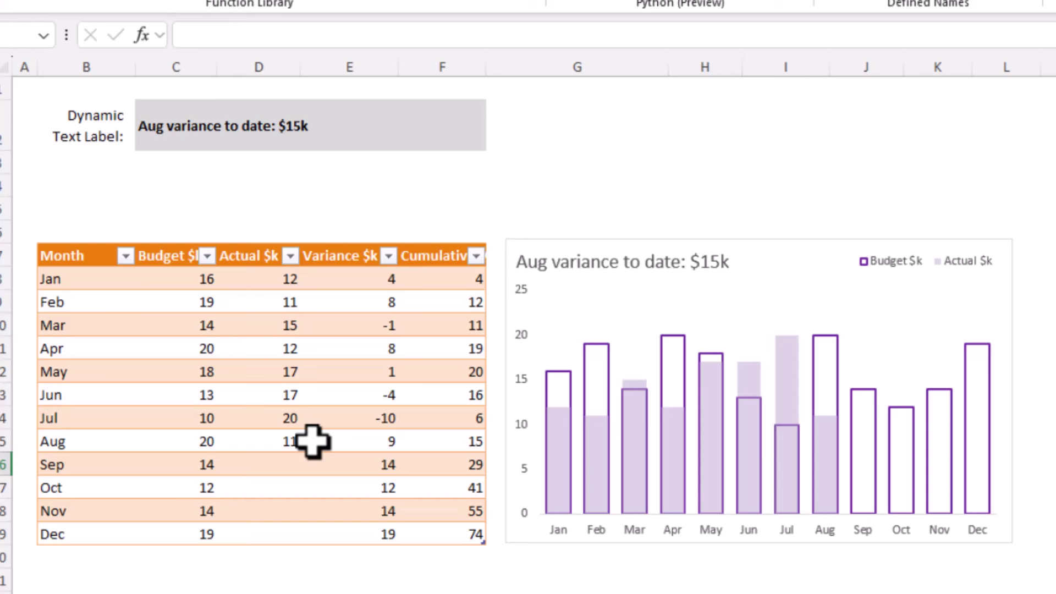
{"action": "left_click", "coordinate": [280, 446]}
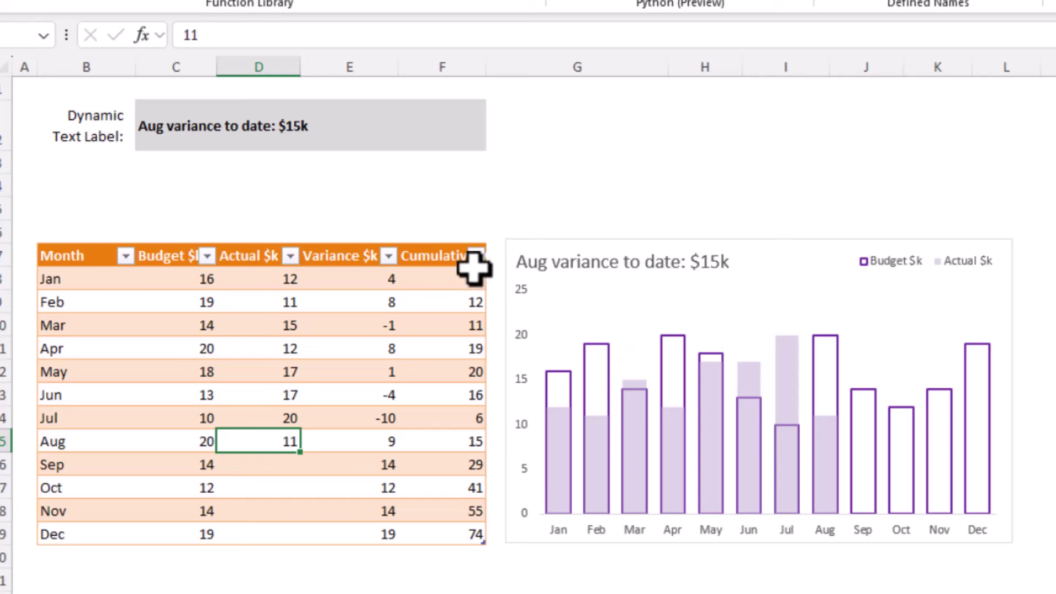
{"action": "left_click", "coordinate": [150, 126]}
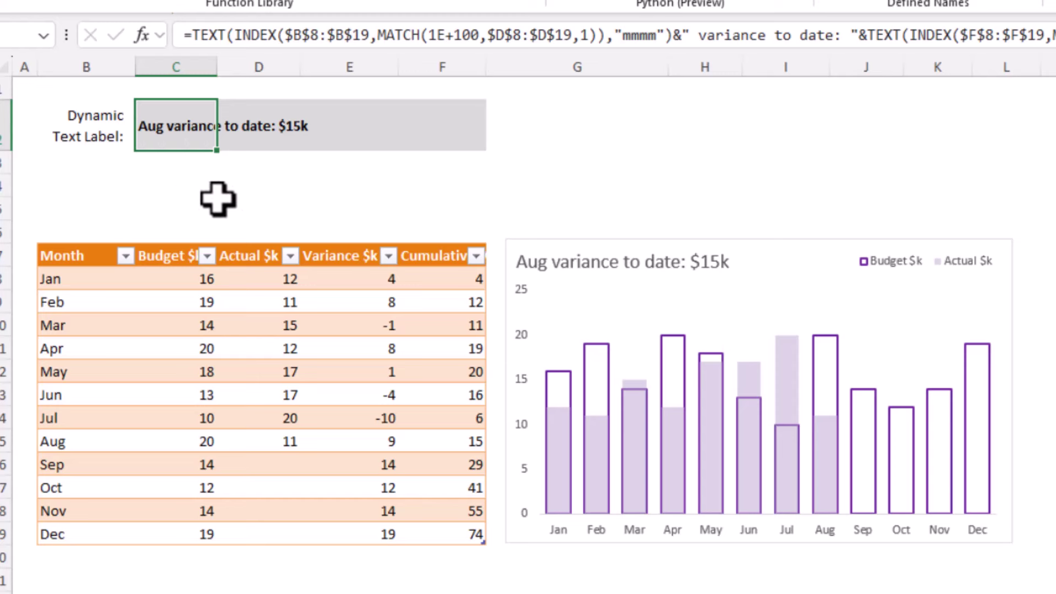
{"action": "key", "text": "F2"}
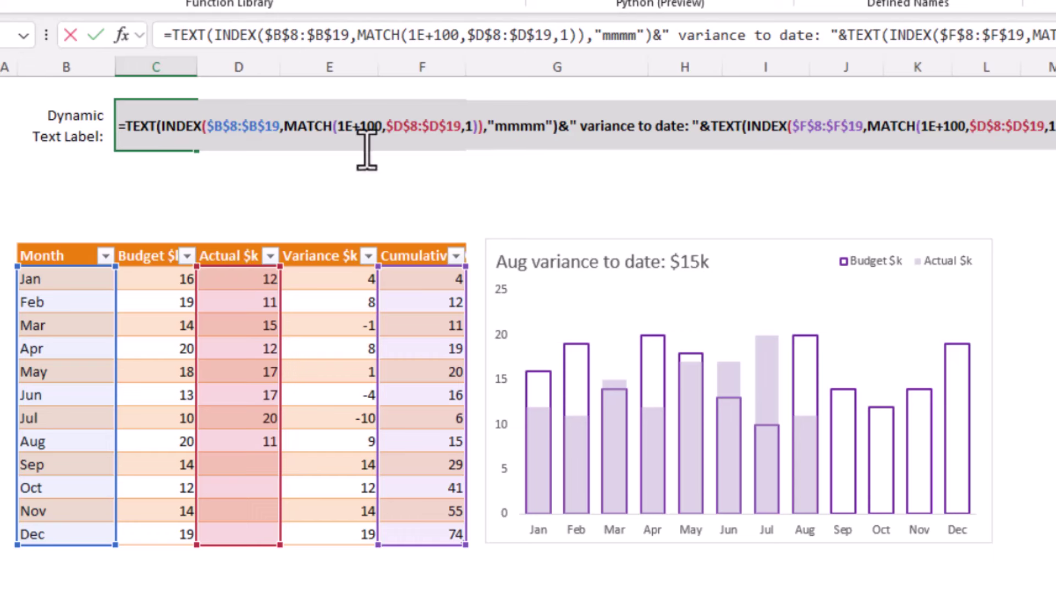
{"action": "left_click", "coordinate": [476, 128]}
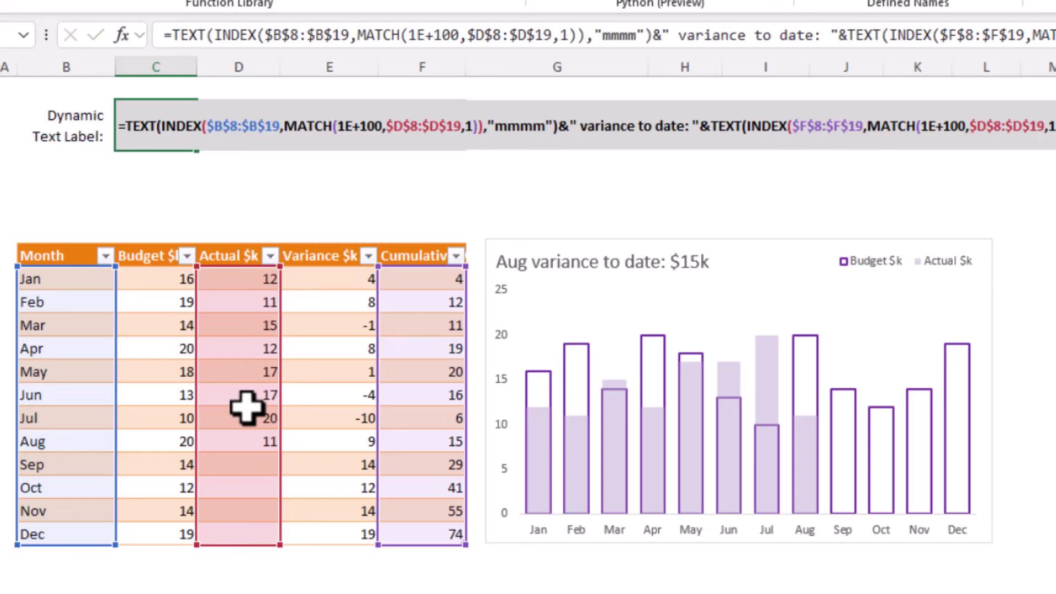
{"action": "key", "text": "ctrl+Return"}
{"action": "left_click", "coordinate": [214, 184]}
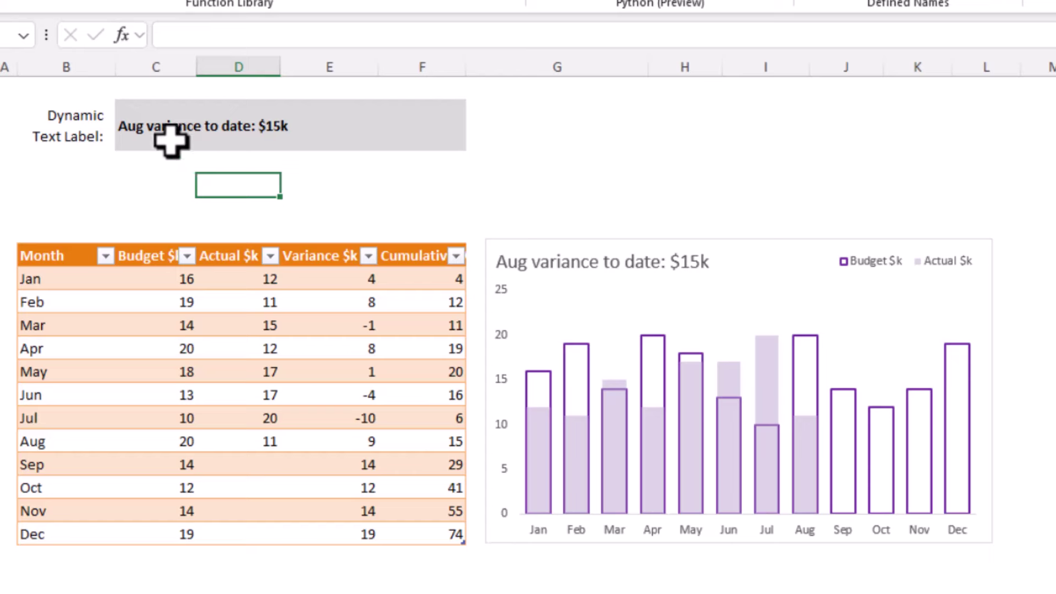
Step: Link the budget chart title to ='Dynamic Labels'!$C$2 so it shows the variance label
{"action": "left_click", "coordinate": [514, 263]}
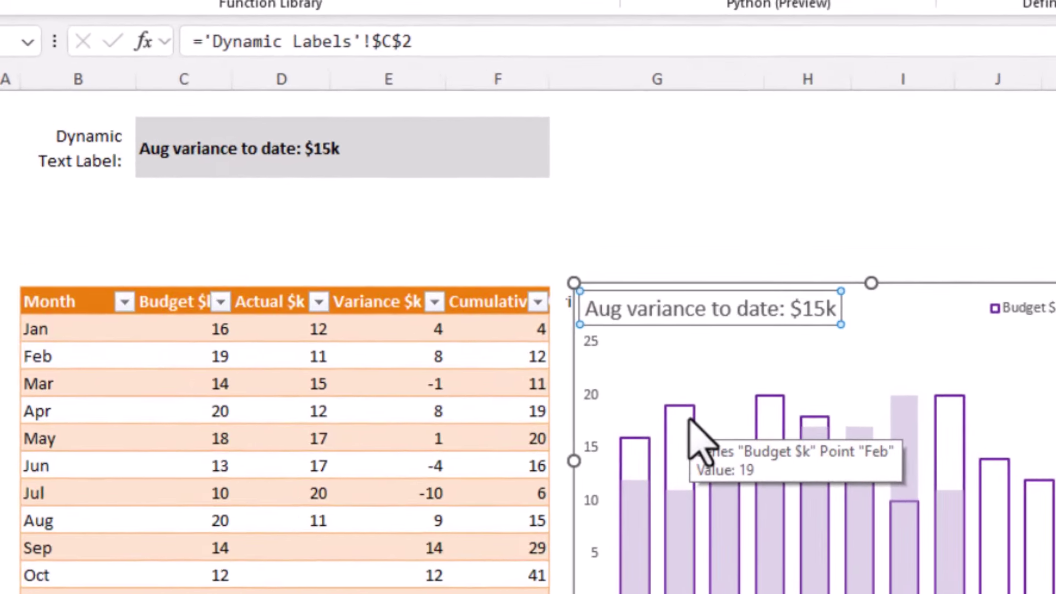
{"action": "type", "text": "="}
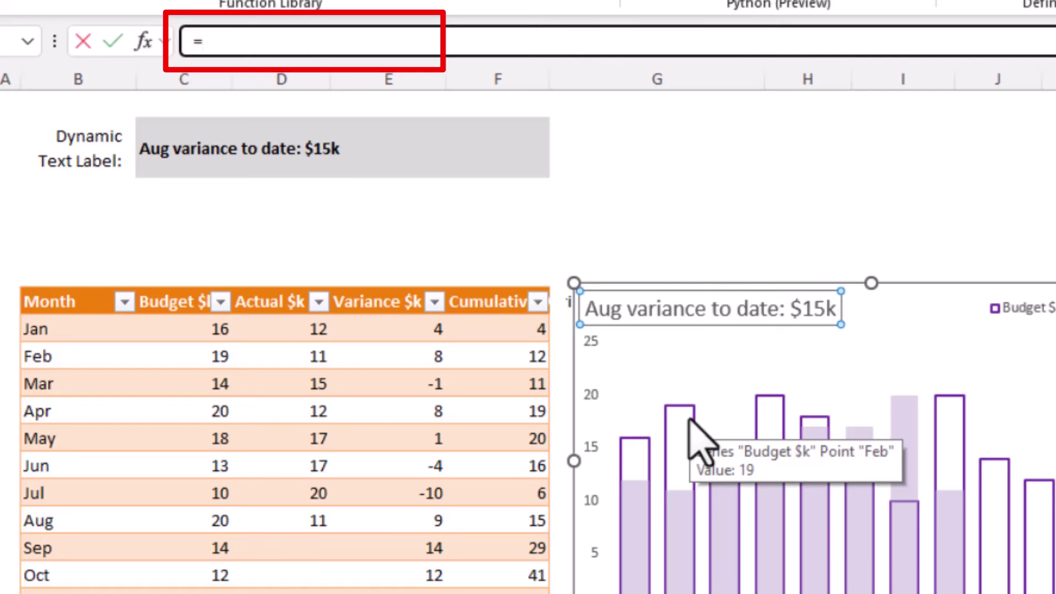
{"action": "left_click", "coordinate": [149, 149]}
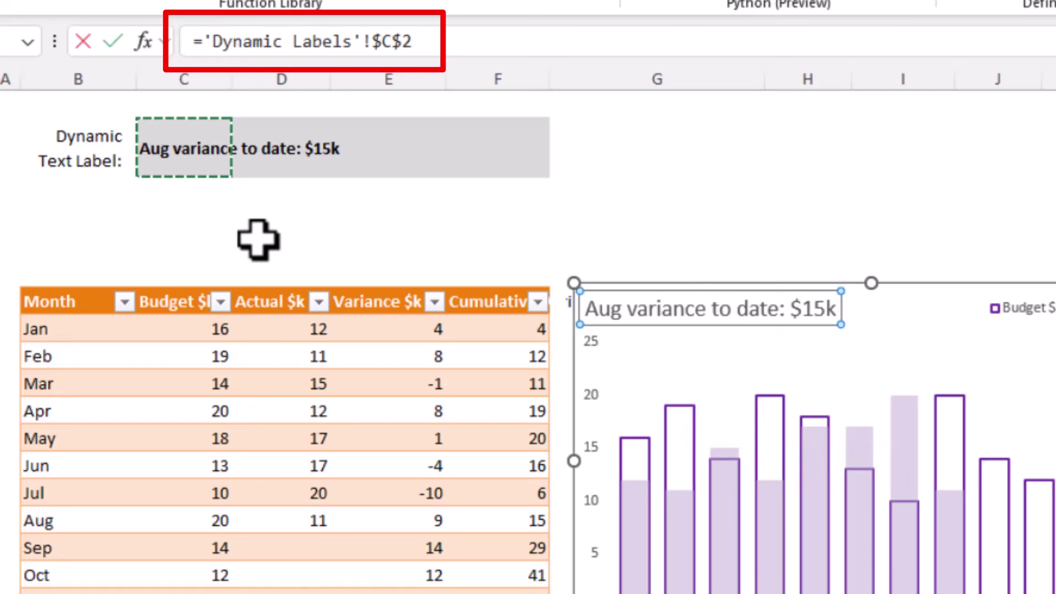
{"action": "key", "text": "Return"}
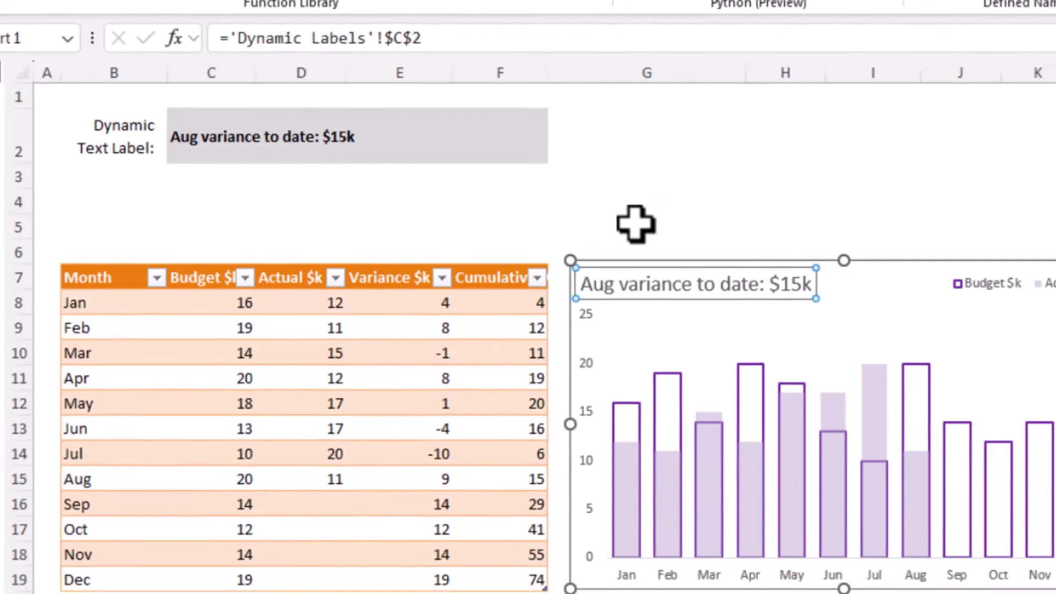
{"action": "left_click", "coordinate": [636, 224]}
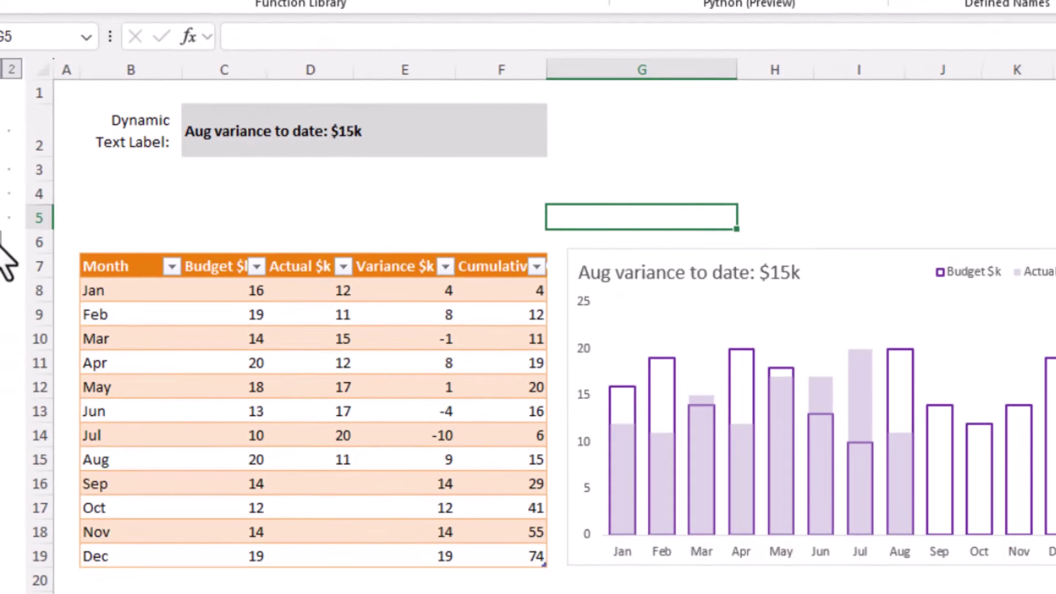
Step: Enter Sep actual 10 and Oct actual 9, then check the title reads 'Oct variance to date: $22k'
{"action": "left_click", "coordinate": [261, 365]}
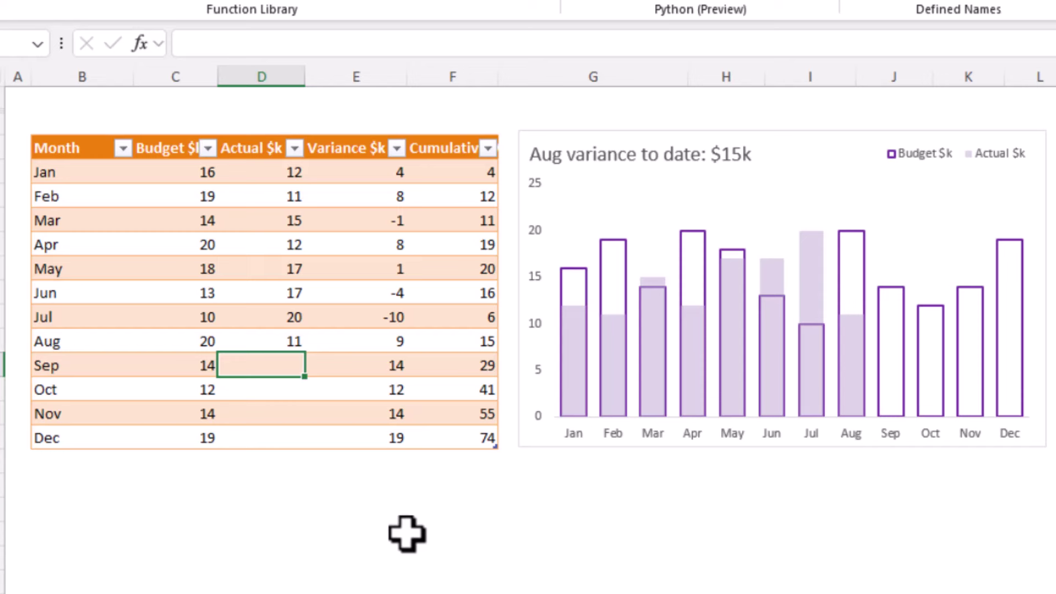
{"action": "type", "text": "10"}
{"action": "key", "text": "Return"}
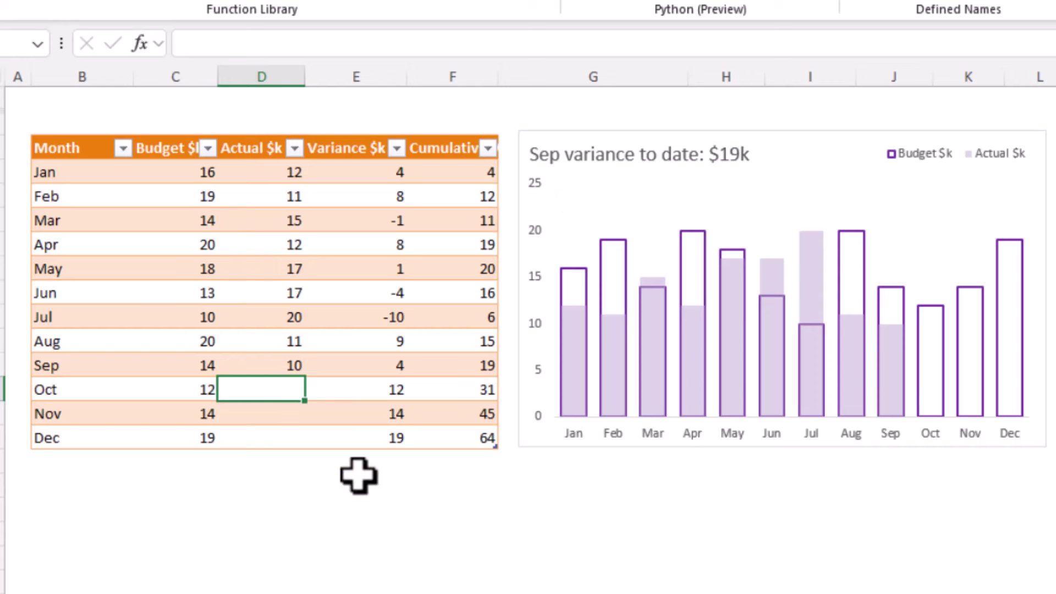
{"action": "type", "text": "9"}
{"action": "key", "text": "Return"}
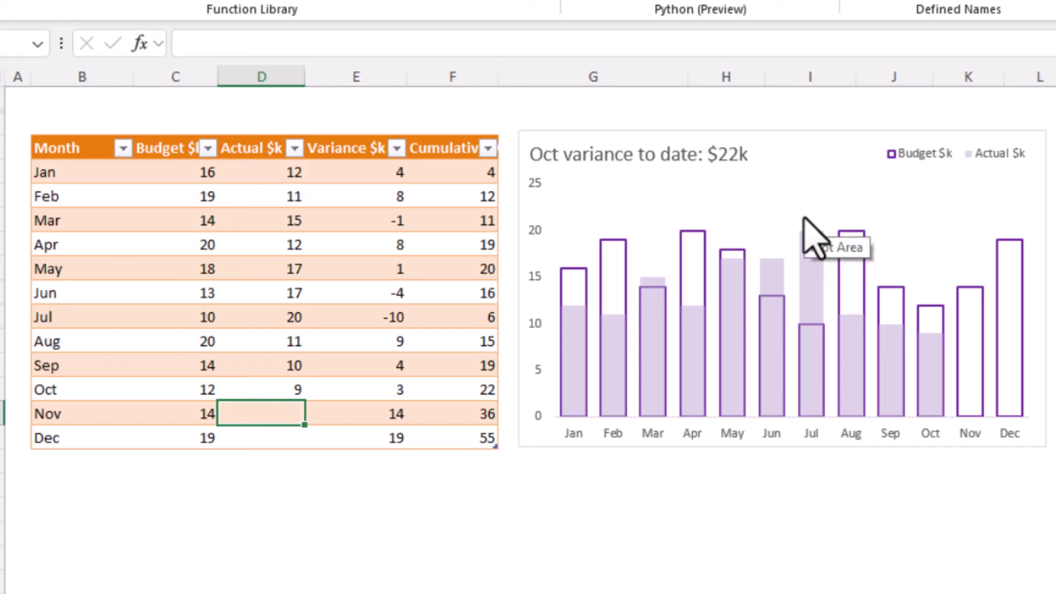
{"action": "left_click", "coordinate": [561, 154]}
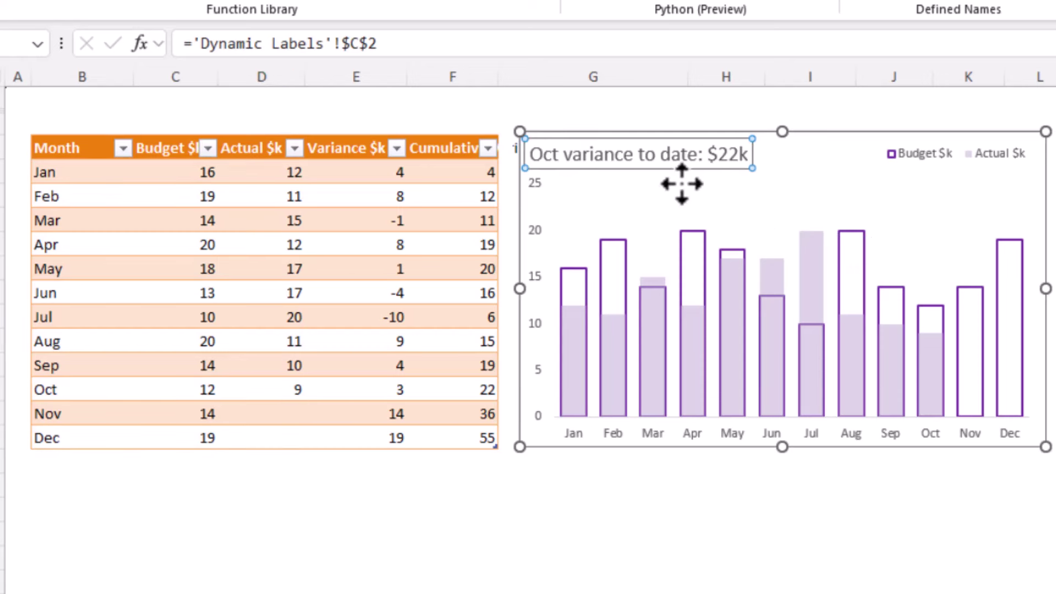
{"action": "key", "text": "Escape"}
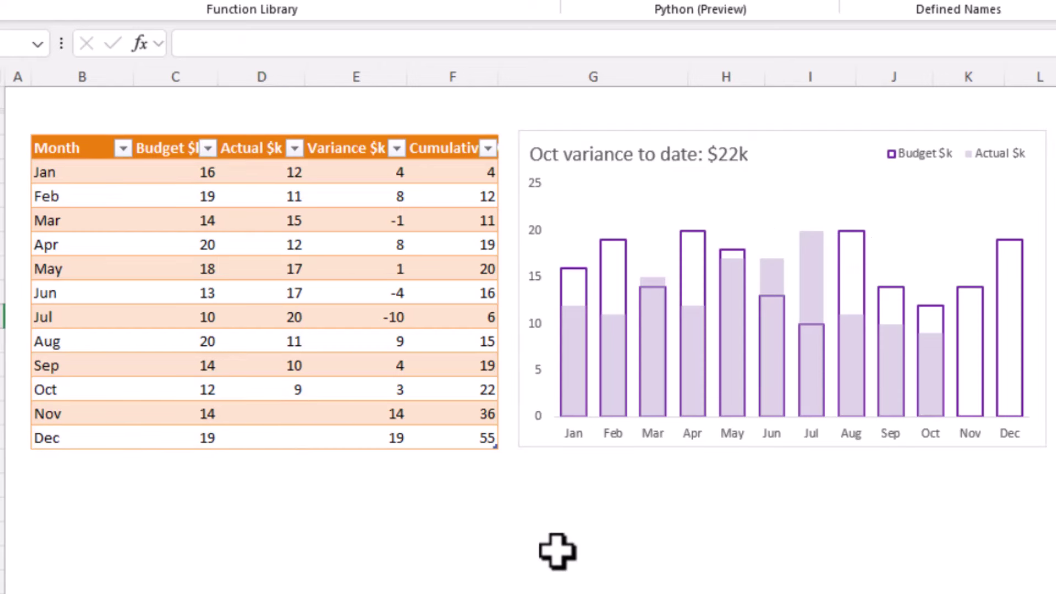